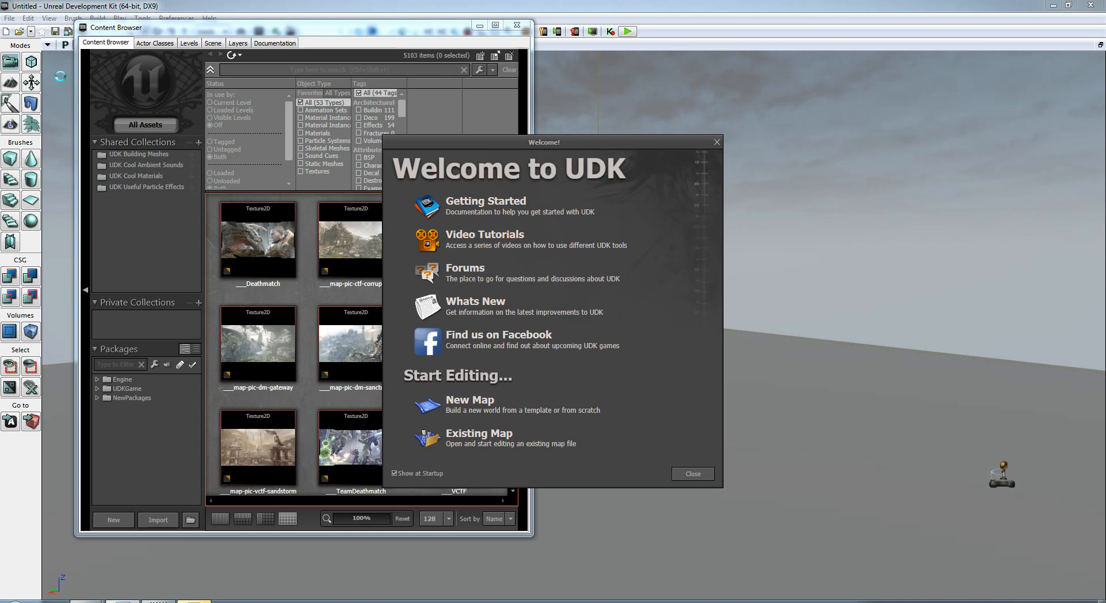
Open the existing map lab13.udk and close the welcome screen and the Content Browser.
left_click(481, 440)
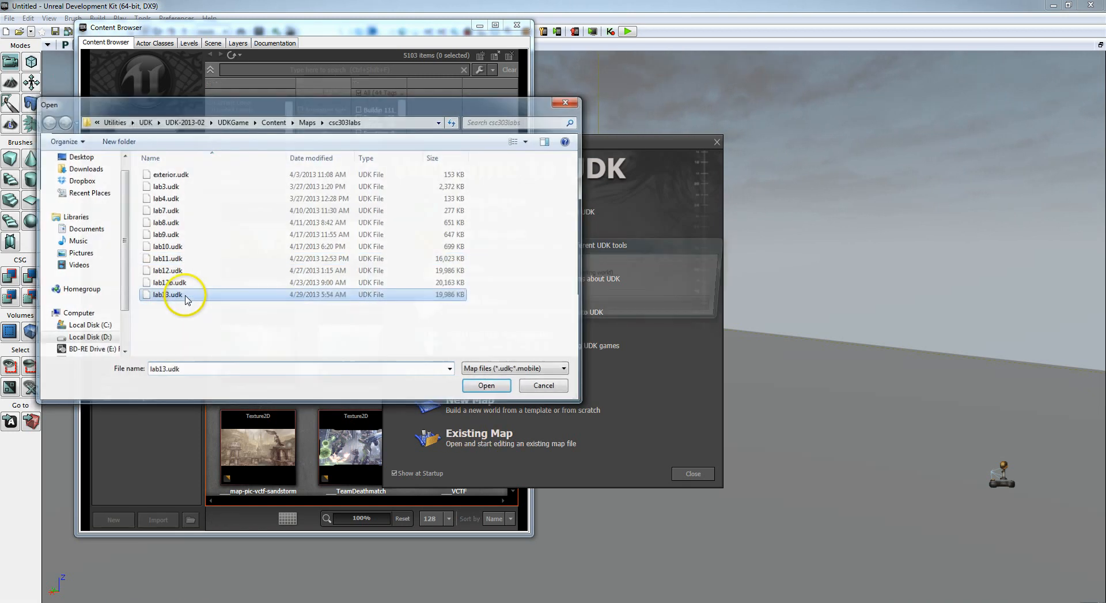
double_click(178, 291)
left_click(717, 141)
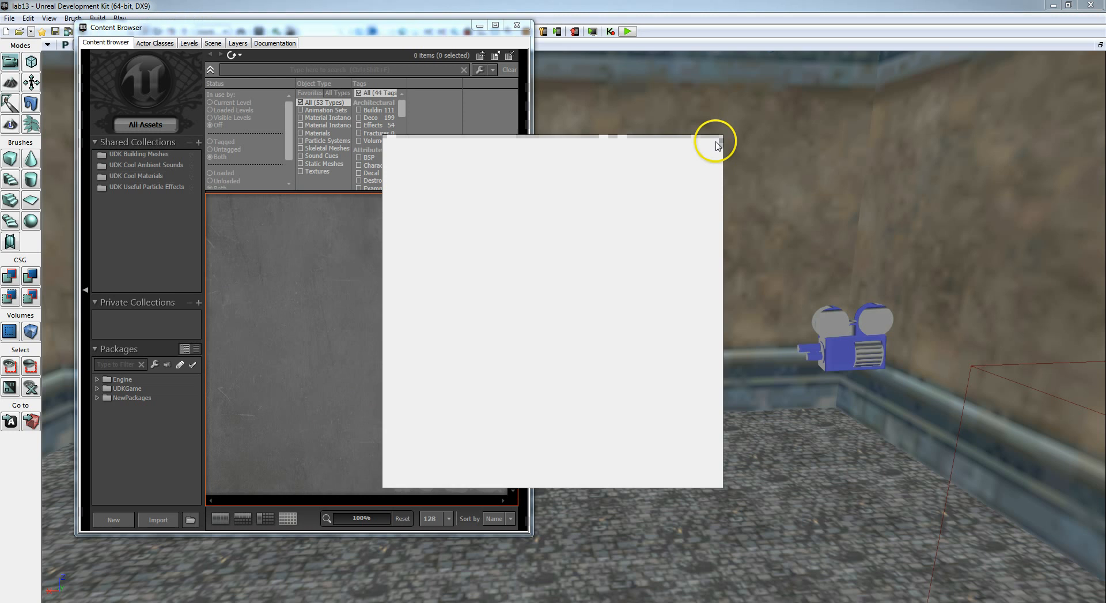
left_click(518, 26)
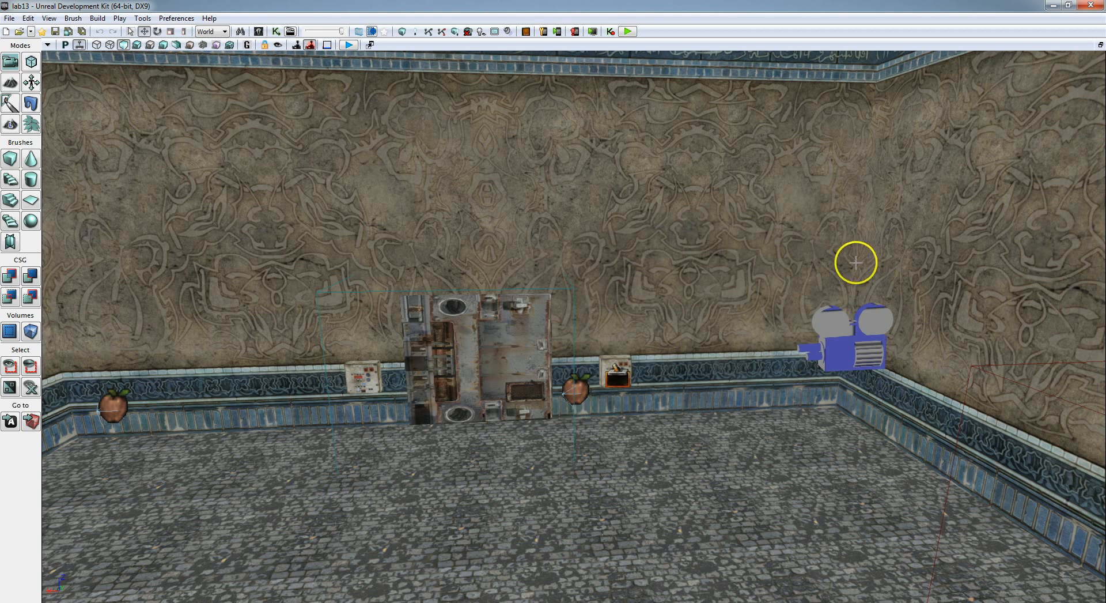
Look around the lab13 rooms, start a play-test, and use the control panel beside the metal door to open it.
left_click_drag(601, 349, 663, 345)
right_click_drag(663, 345, 749, 360)
scroll(749, 360, "down", 5)
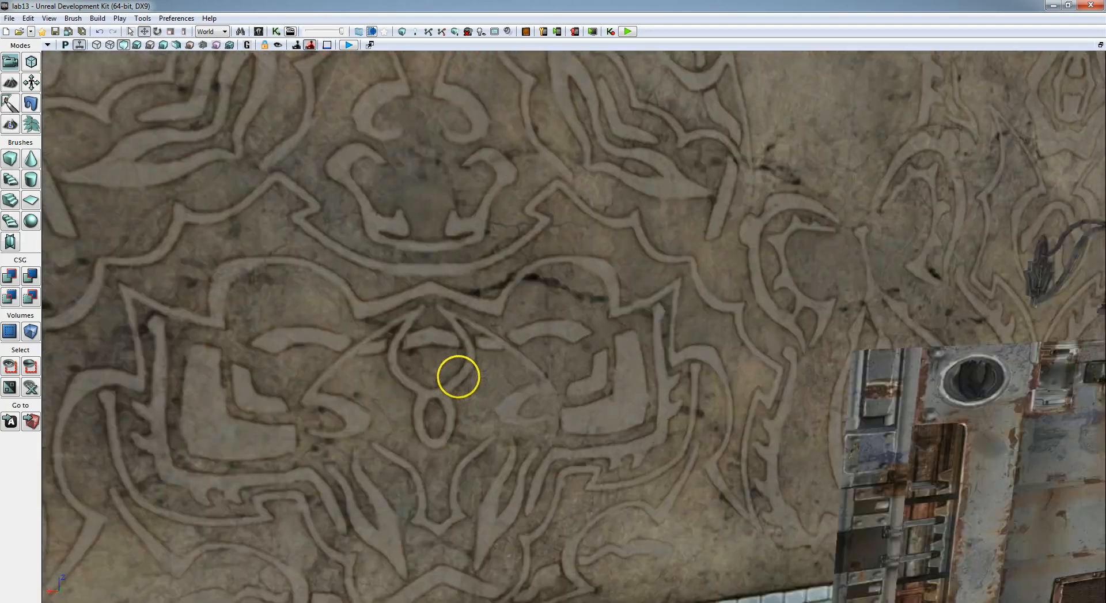
left_click_drag(458, 377, 684, 363)
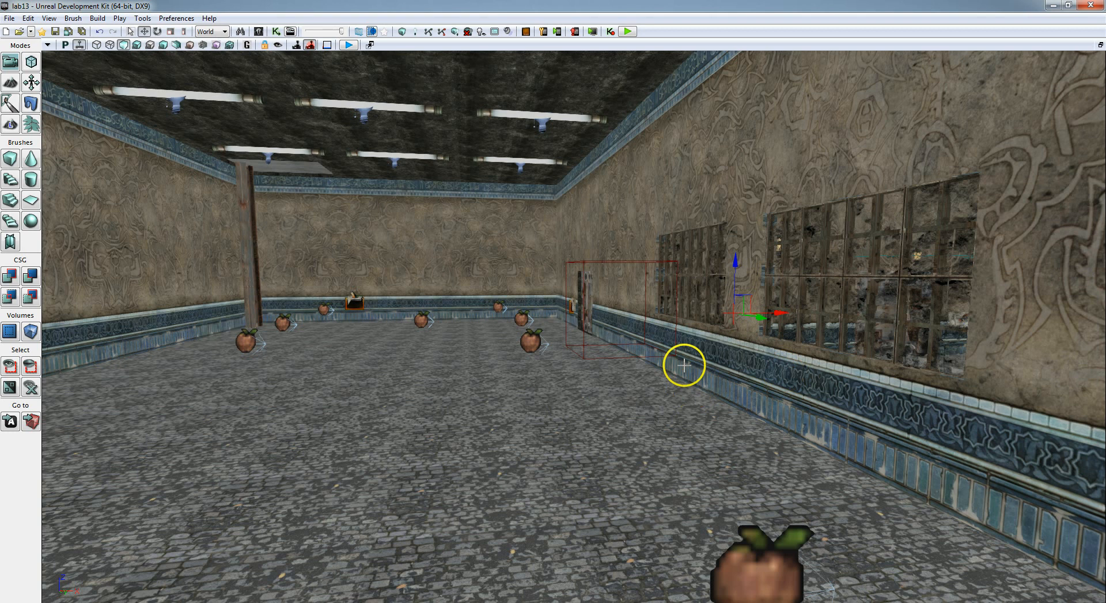
left_click(629, 32)
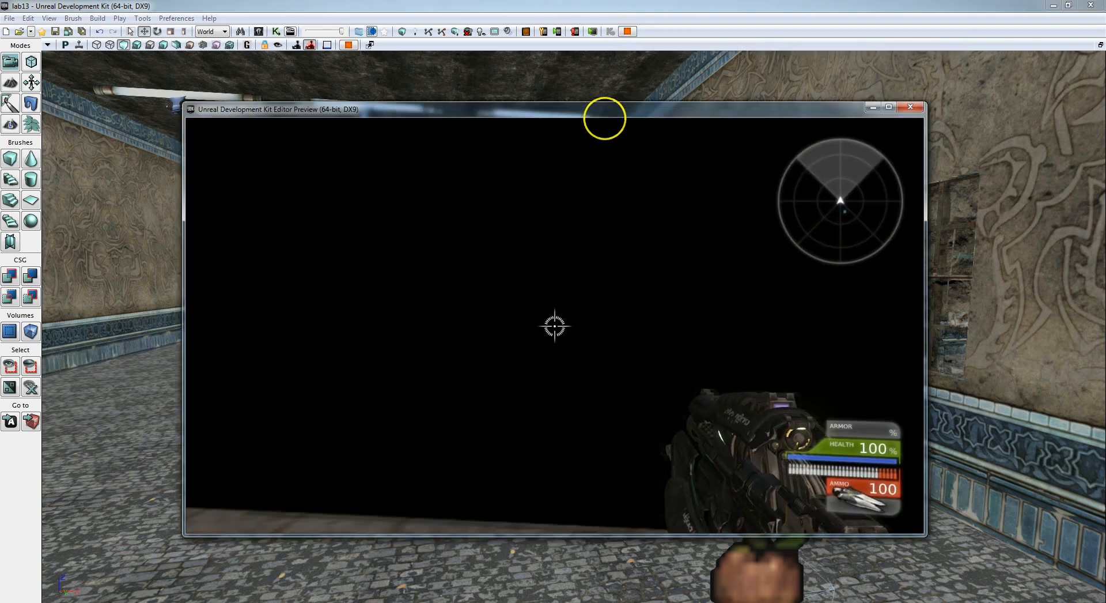
key("w")
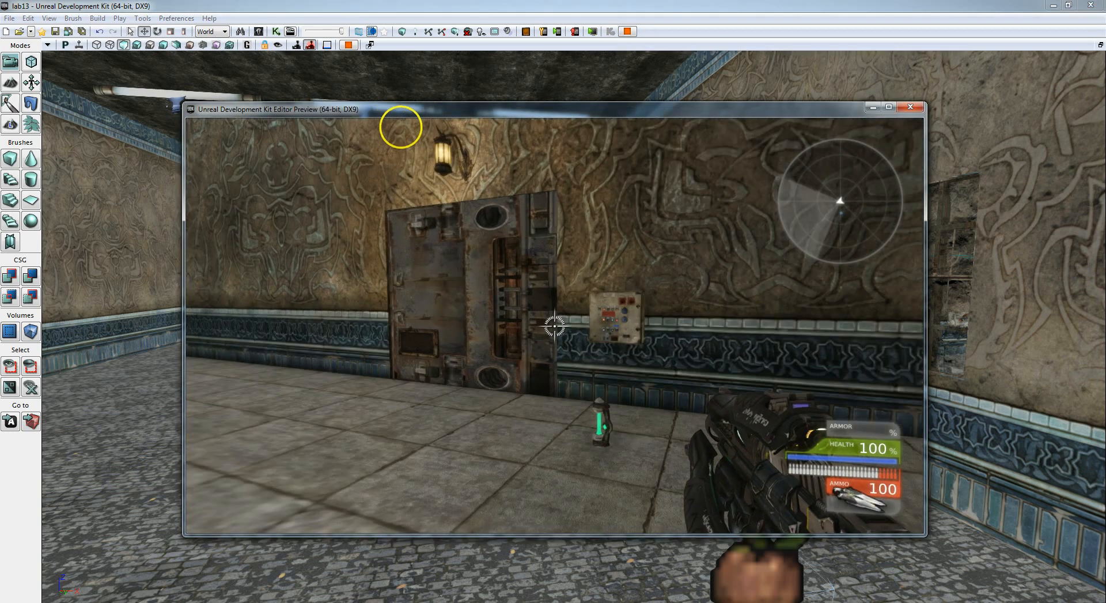
key("w")
key("w")
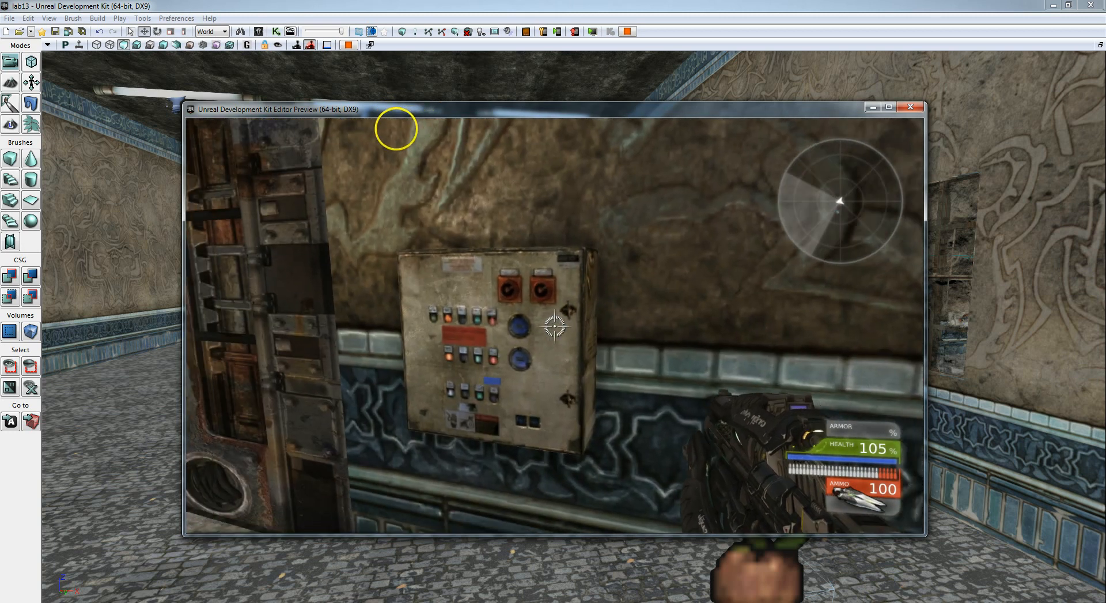
key("e")
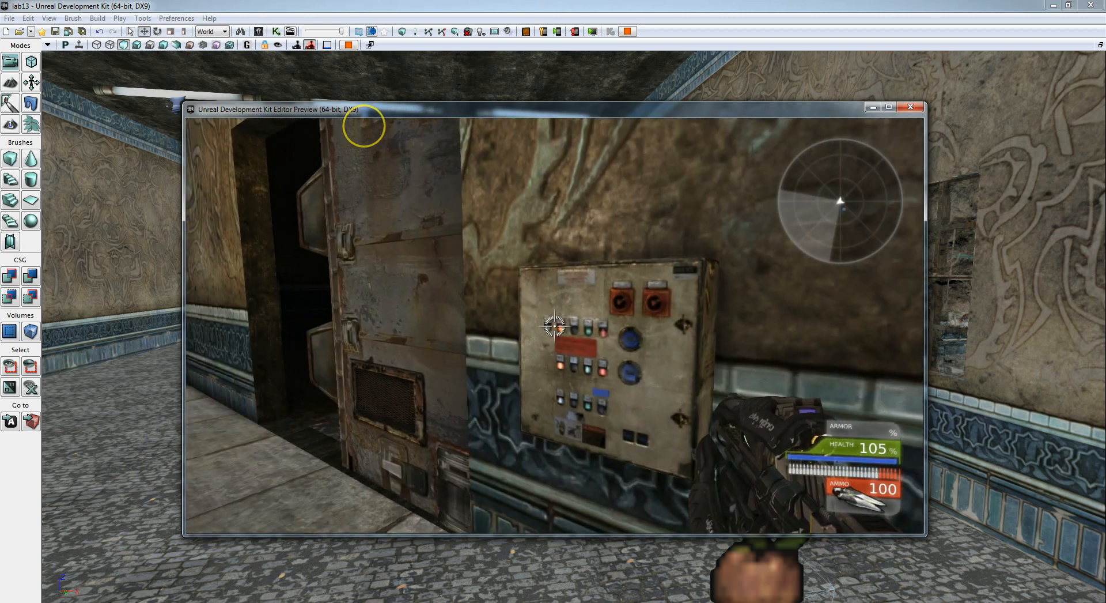
Go through the opened door into the dark room and shoot the bot standing there.
key("a")
key("w")
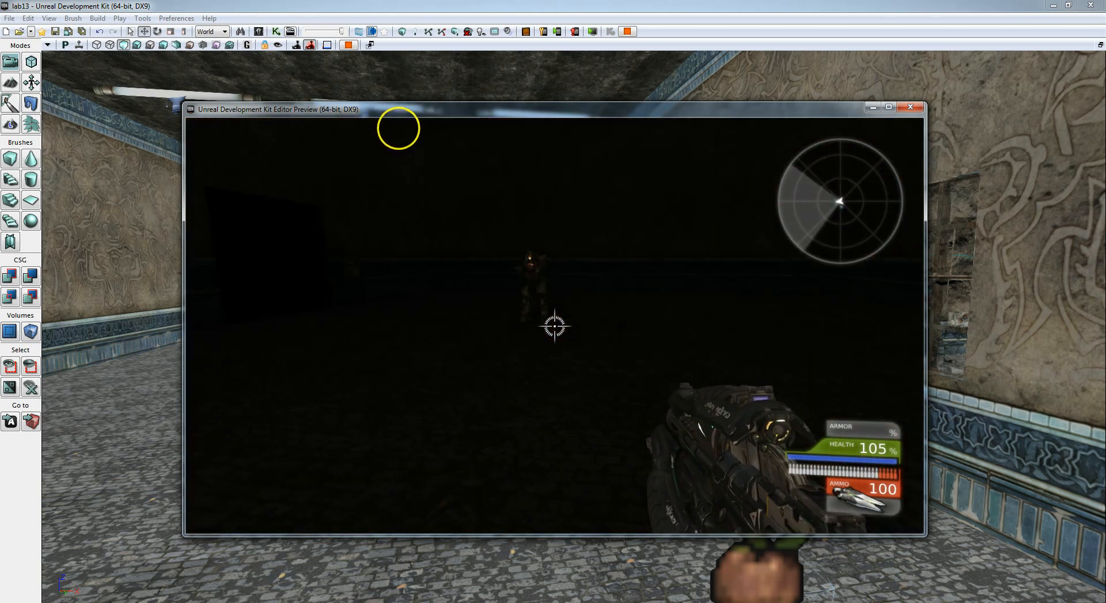
key("w")
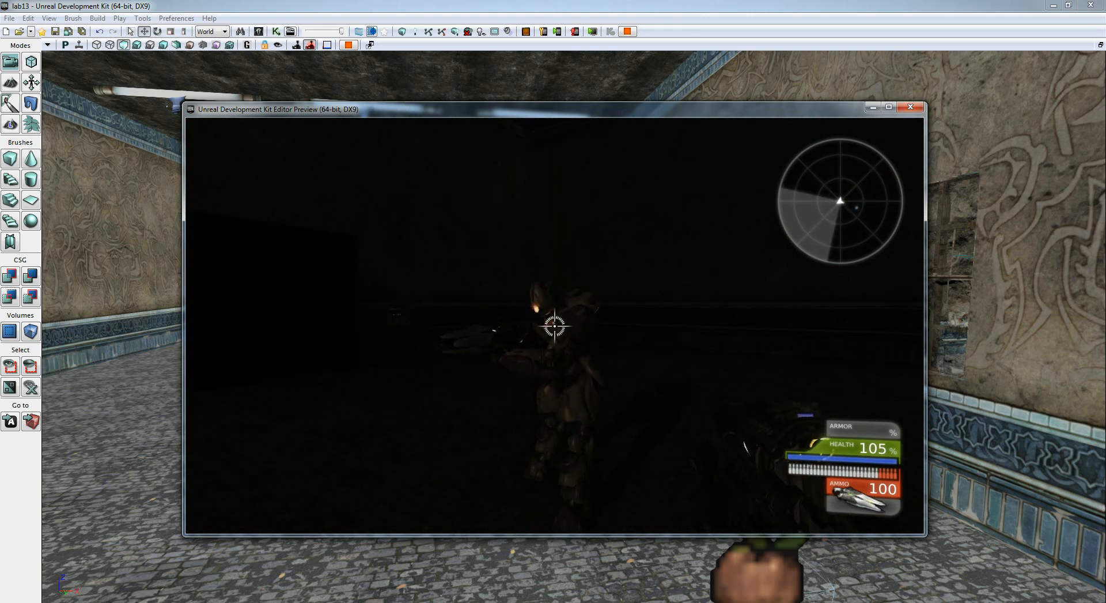
left_click(555, 326)
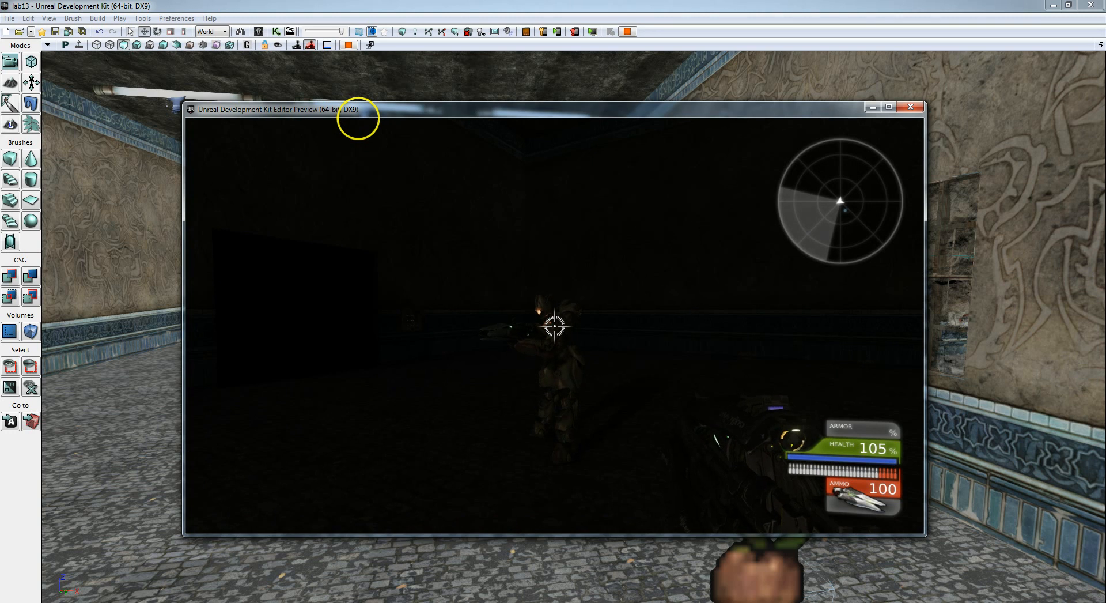
left_click(555, 326)
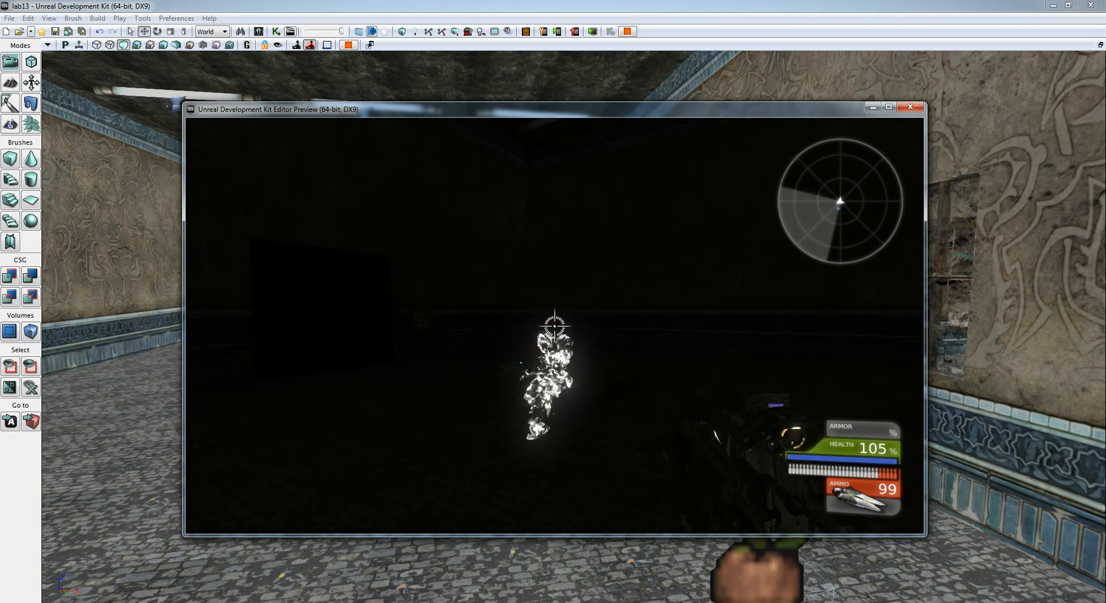
left_click(555, 326)
left_click(554, 326)
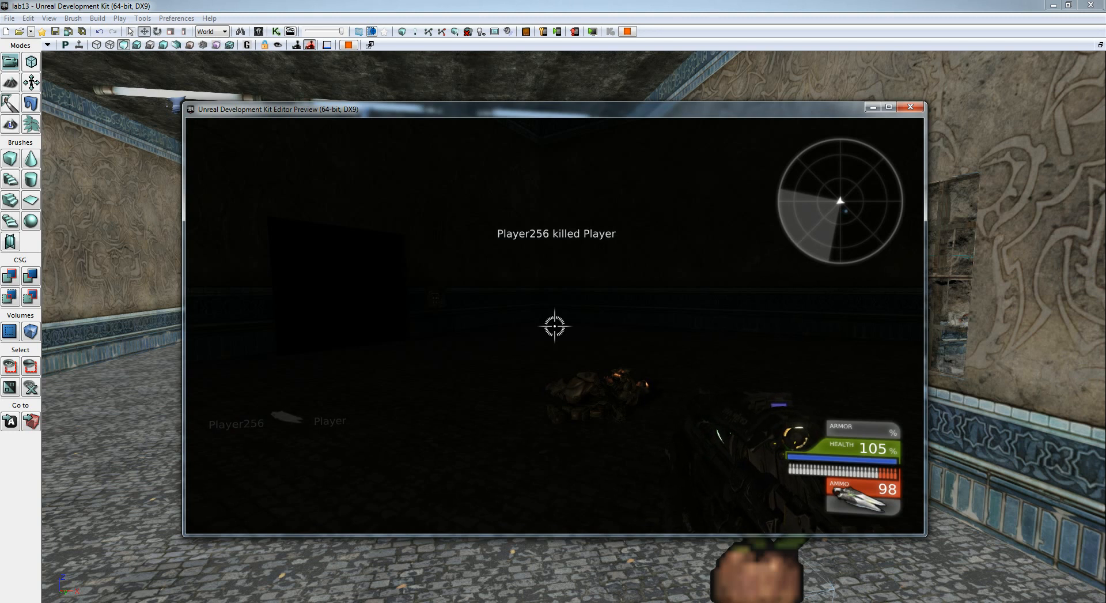
Check the dark room's ceiling lights and use the wall control panel to open the next metal door.
key("w")
key("w")
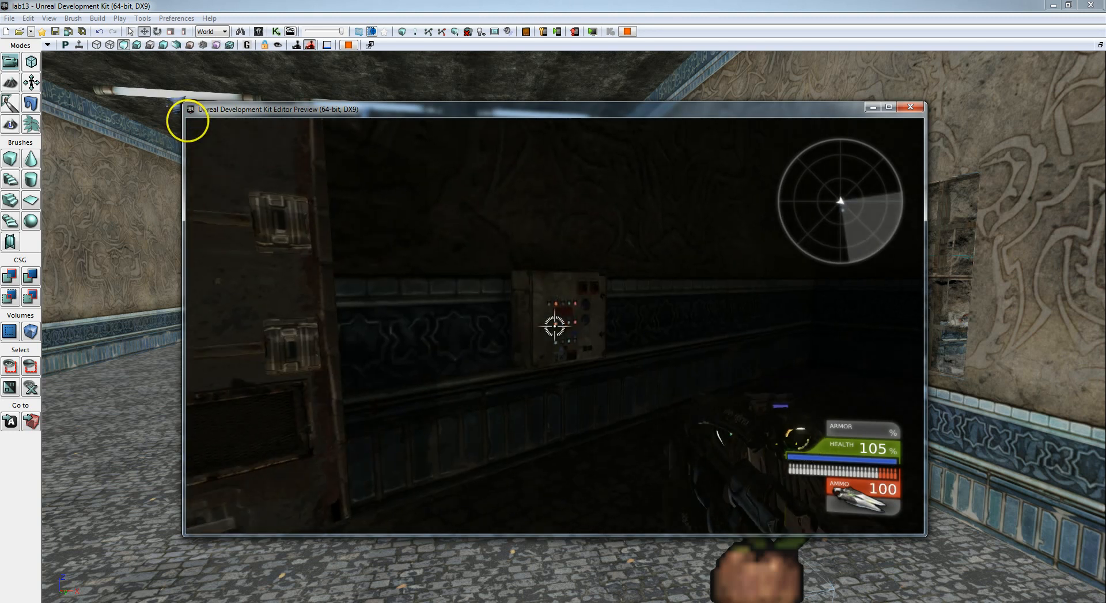
mouse_move(555, 327)
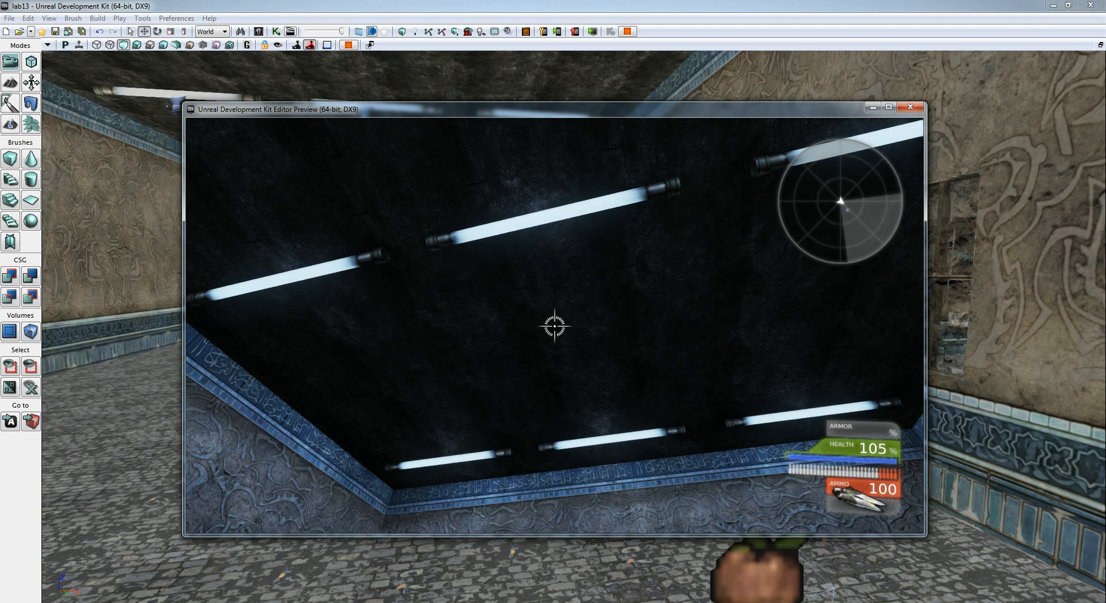
mouse_move(454, 127)
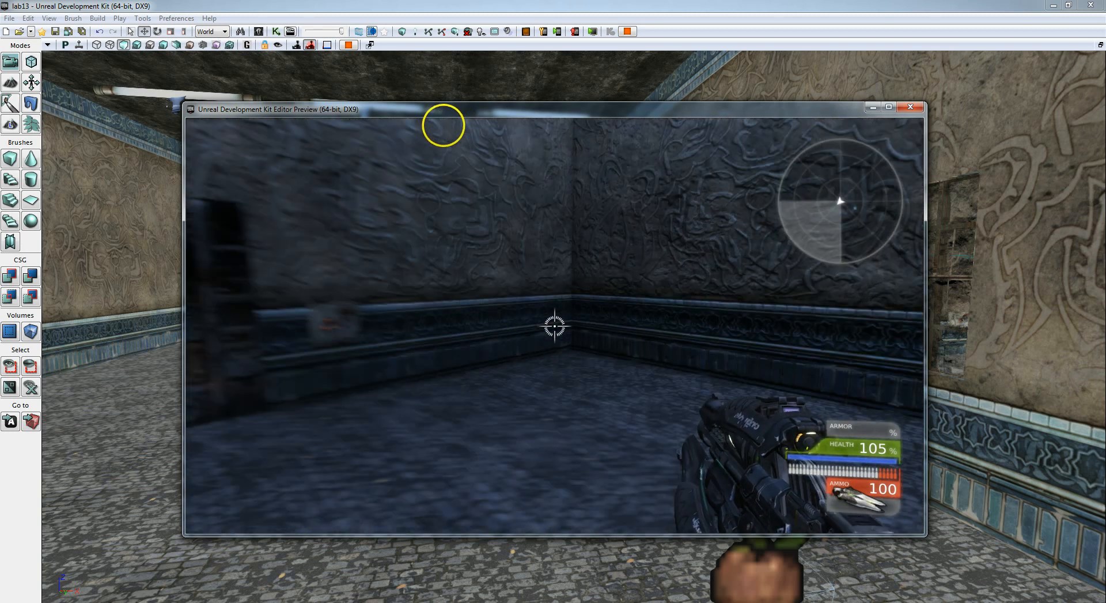
key("w")
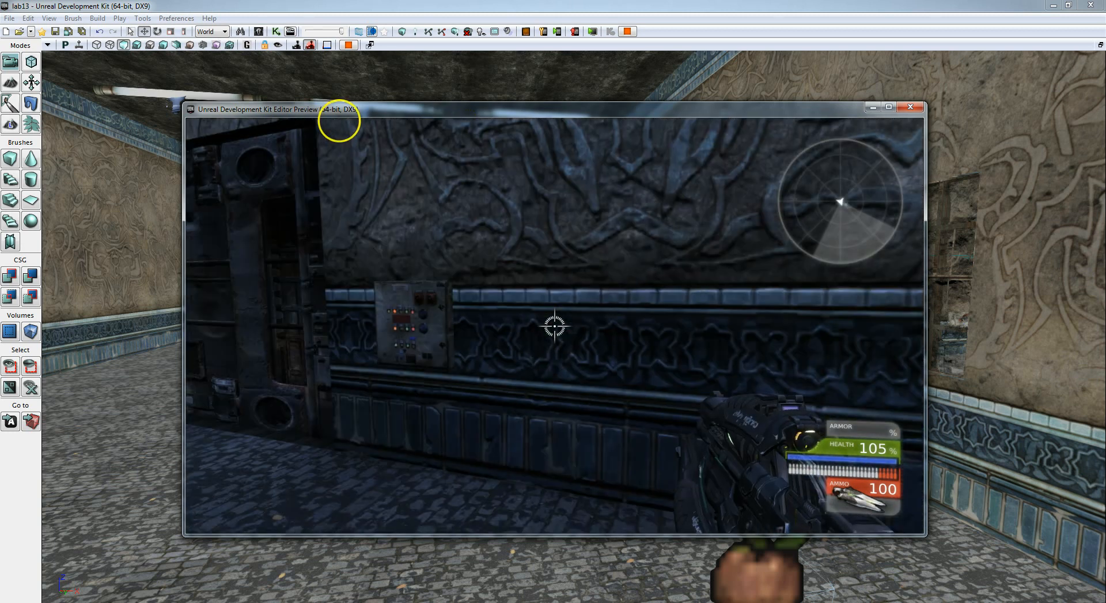
key("w")
key("e")
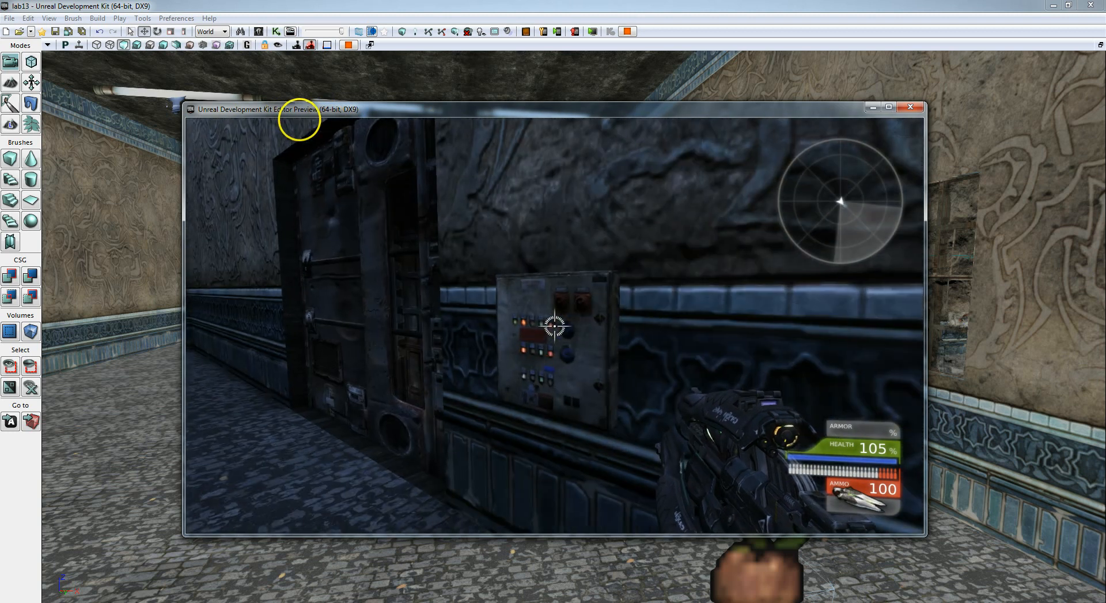
Enter the large room through the open door, shoot the bot there, and end the play-test.
key("w")
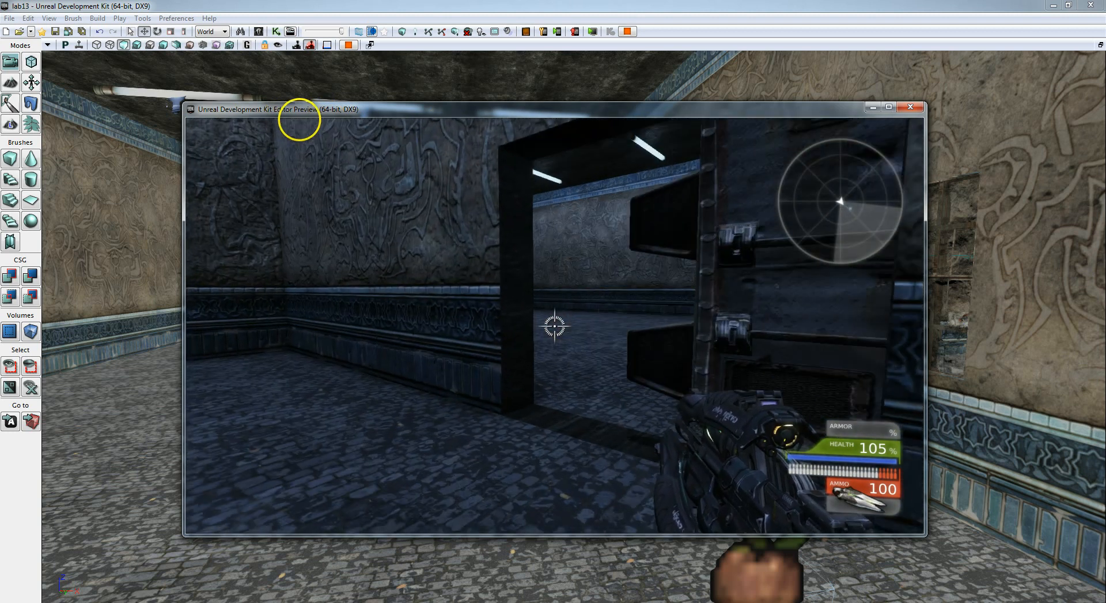
mouse_move(256, 117)
key("w")
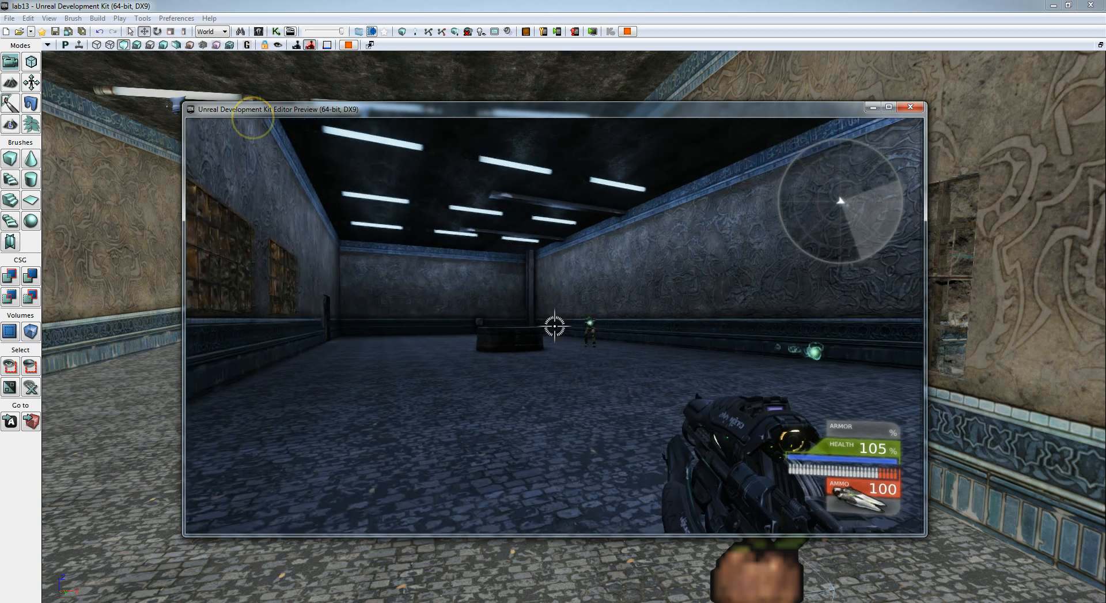
left_click_drag(252, 118, 281, 120)
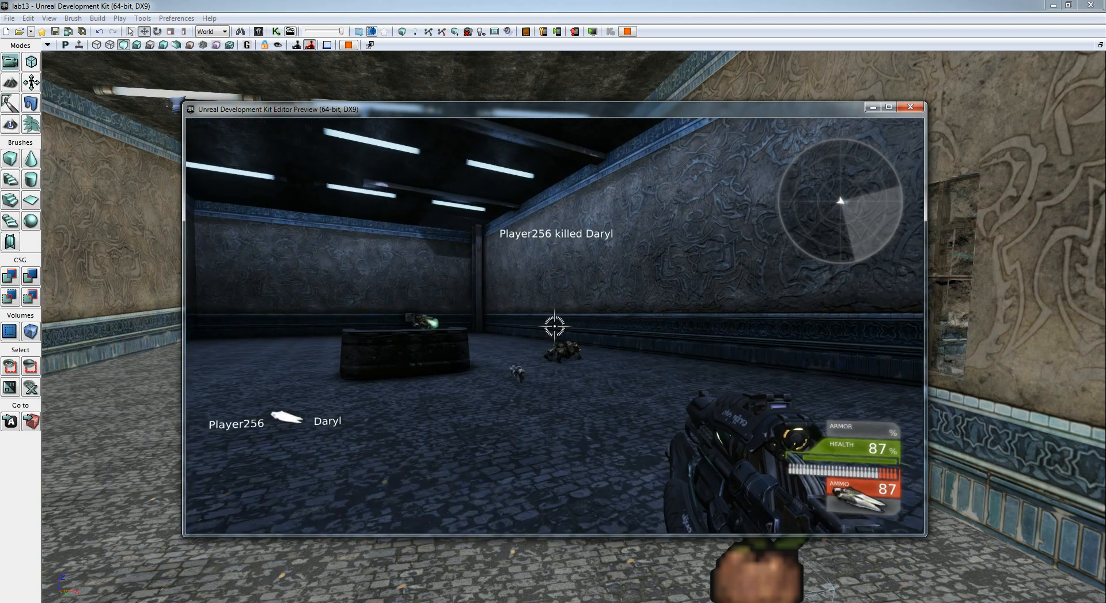
key("Escape")
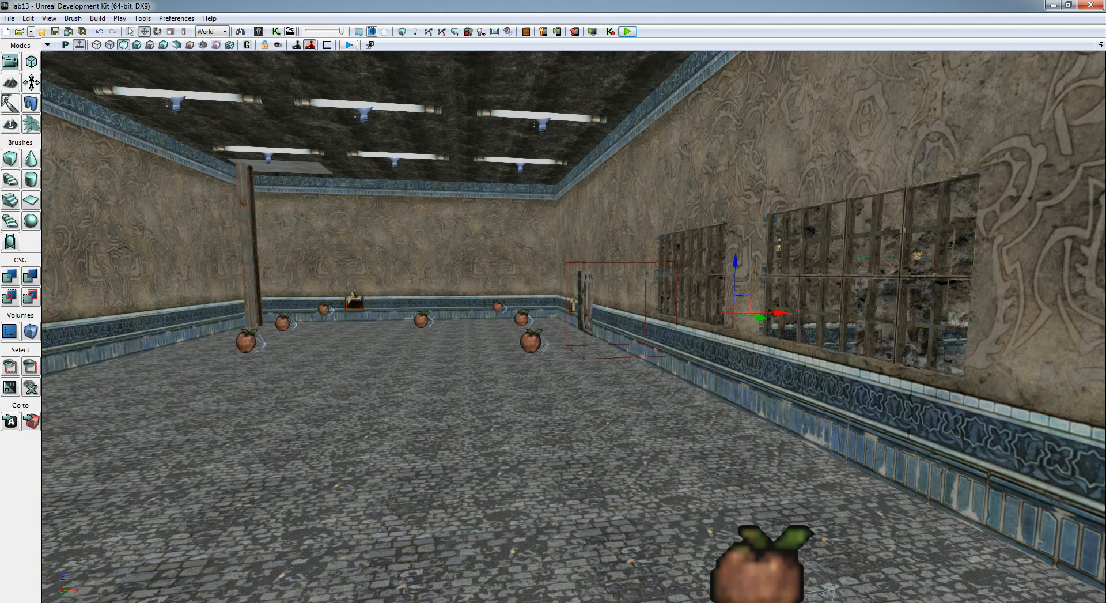
Open UnrealKismet and examine the Spawn Bot sequence, including its Sub_Sequence and Death group.
left_click(277, 32)
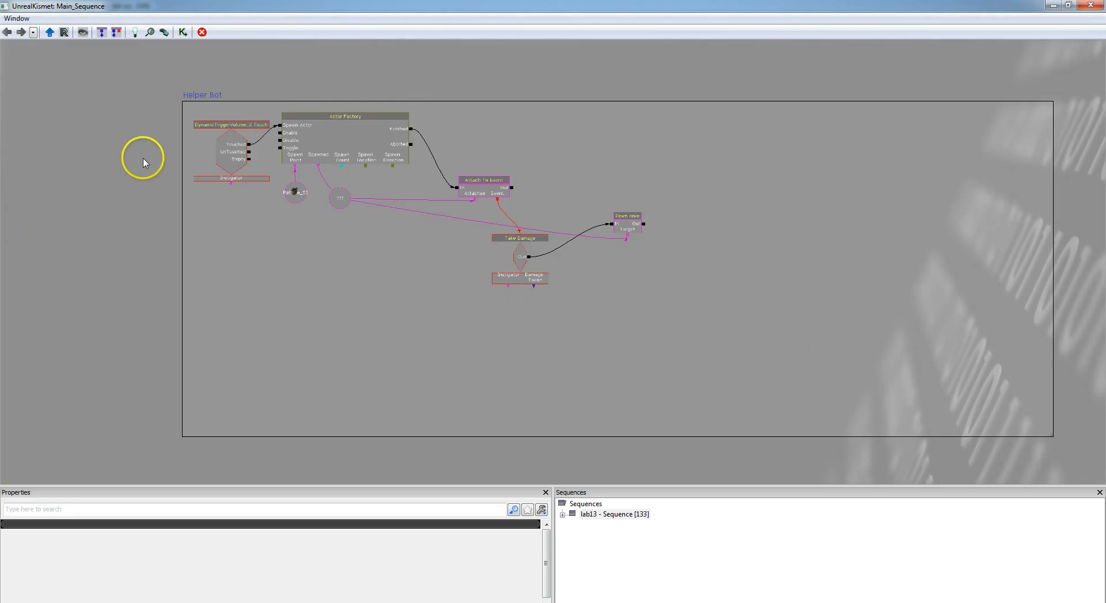
left_click_drag(143, 158, 136, 215)
scroll(130, 192, "down", 3)
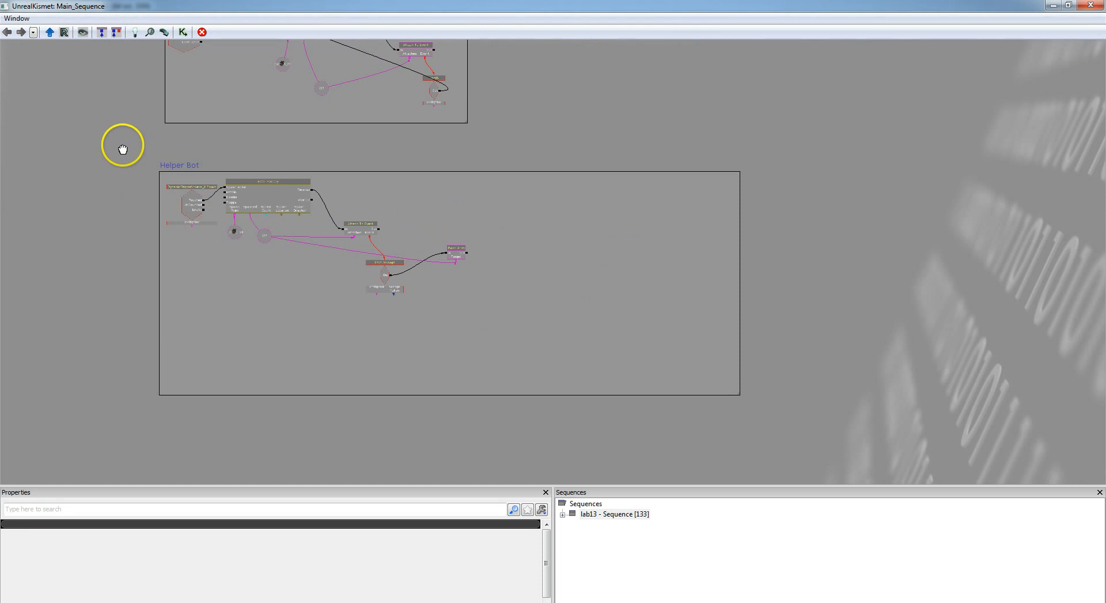
left_click_drag(123, 150, 113, 307)
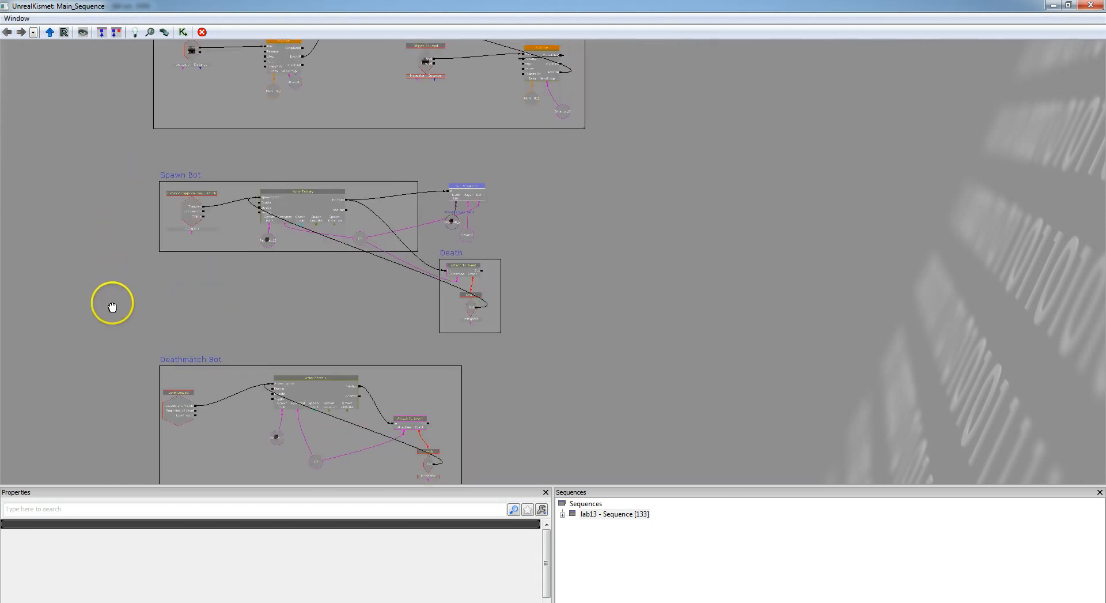
left_click(187, 180)
left_click_drag(526, 237, 634, 225)
scroll(507, 219, "up", 2)
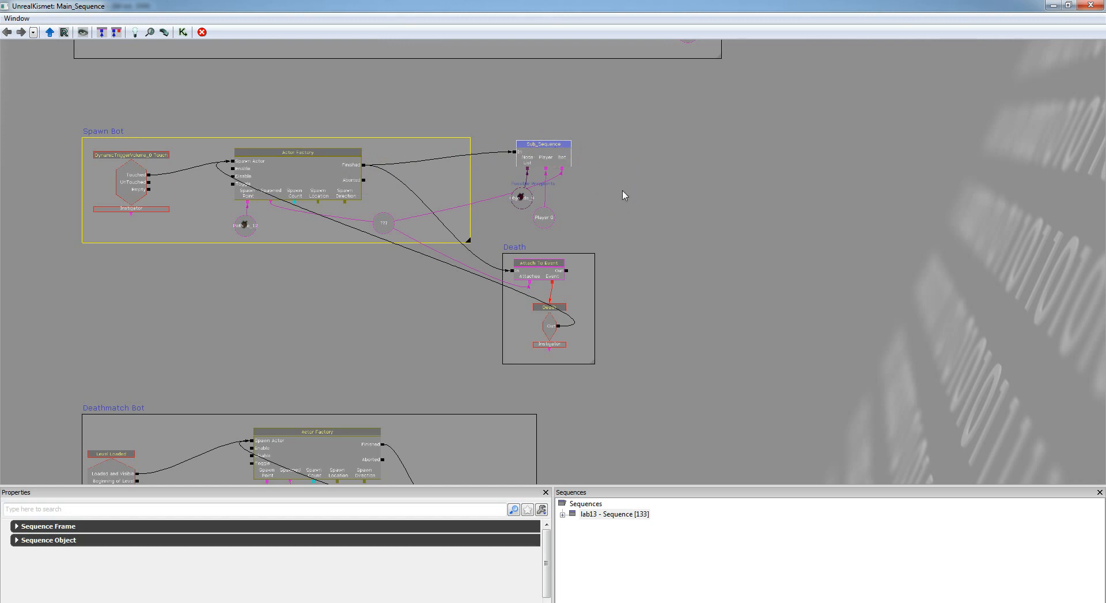
Examine the Deathmatch Bot sequence and show the properties of its Actor Factory.
left_click_drag(709, 306, 736, 161)
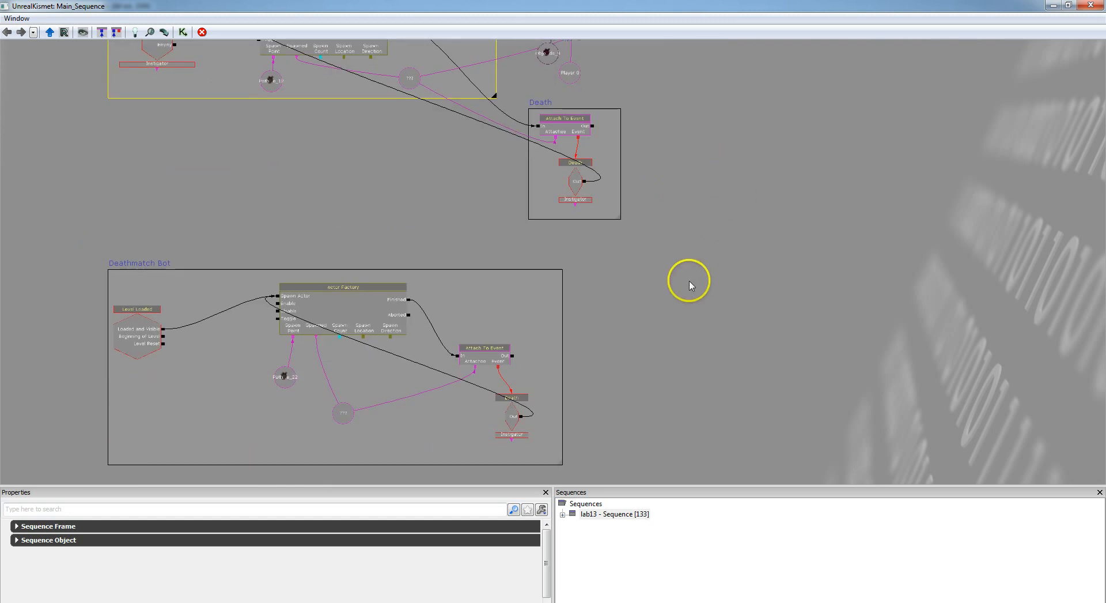
left_click_drag(690, 285, 716, 227)
scroll(667, 286, "up", 2)
left_click_drag(666, 286, 758, 286)
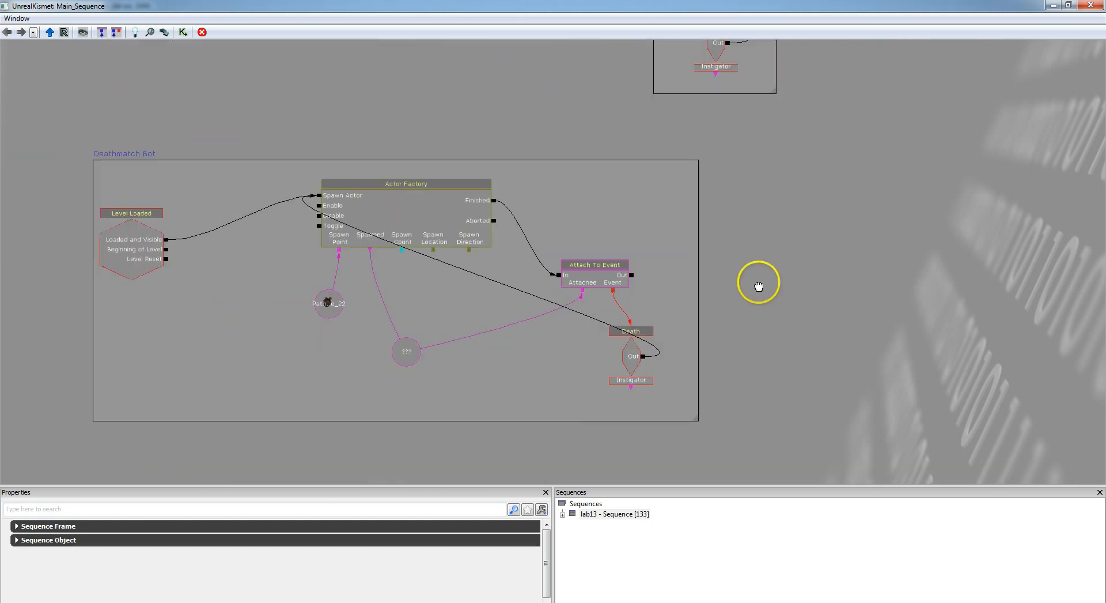
left_click_drag(759, 286, 862, 296)
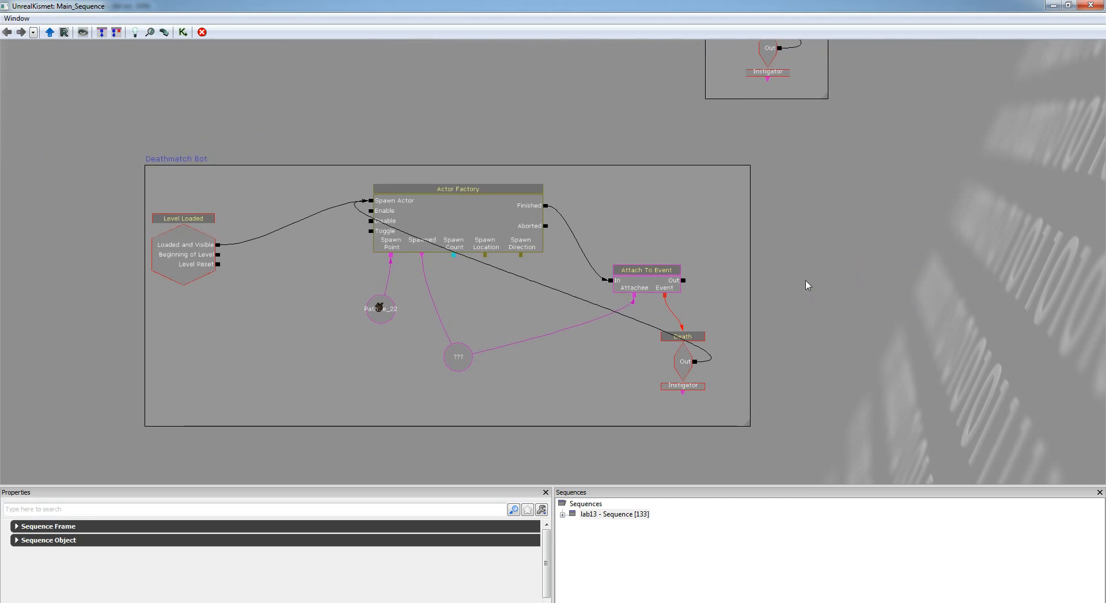
left_click(419, 186)
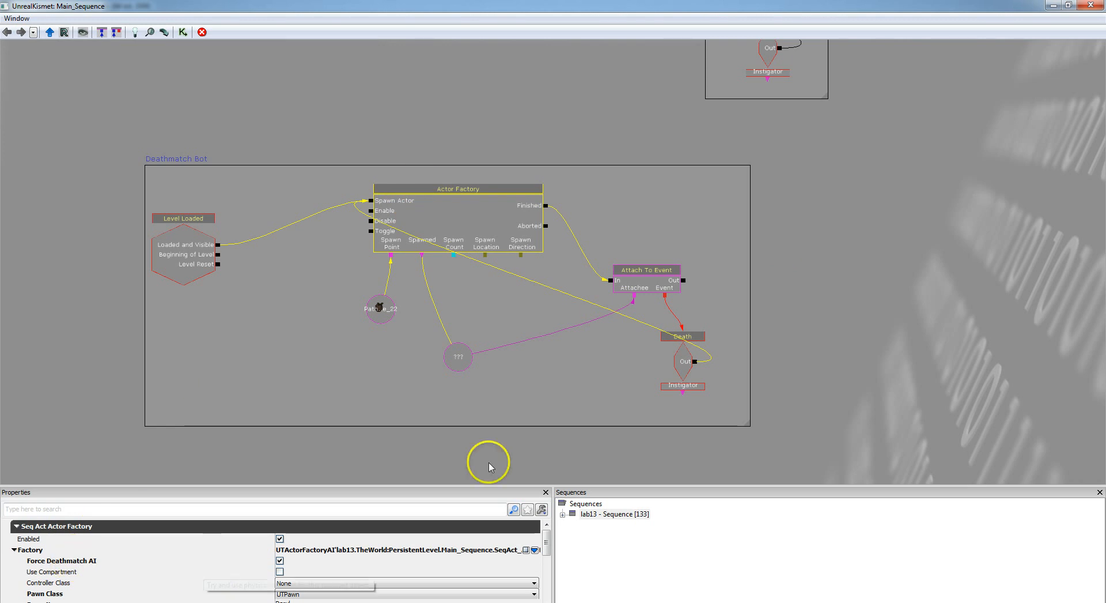
Go to the Helper Bot sequence and show the properties of its Actor Factory.
left_click_drag(867, 375, 850, 197)
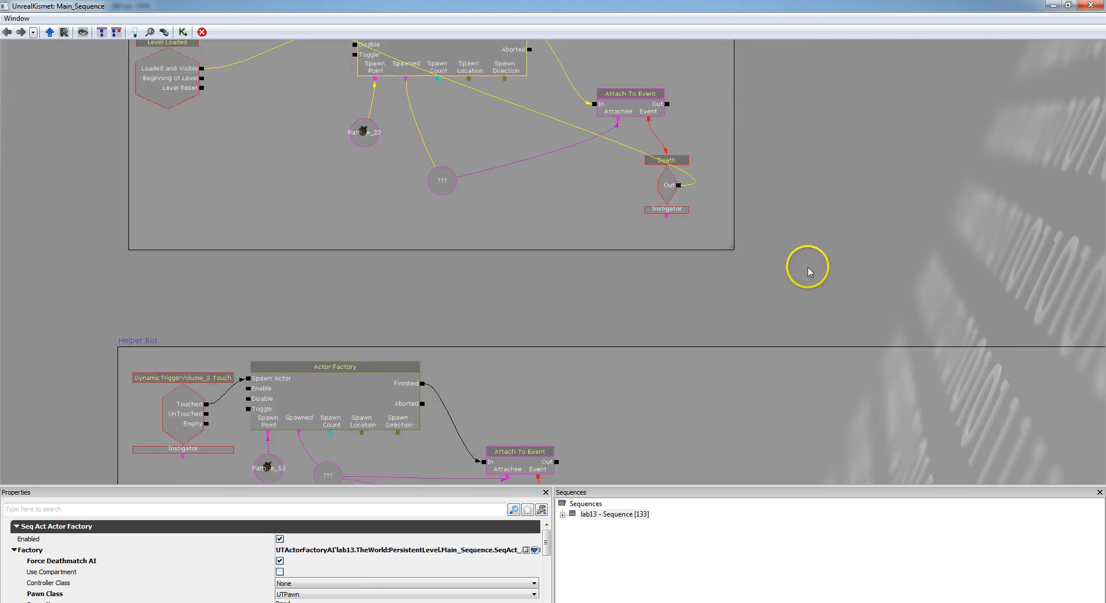
left_click_drag(809, 271, 785, 145)
left_click_drag(313, 196, 264, 80)
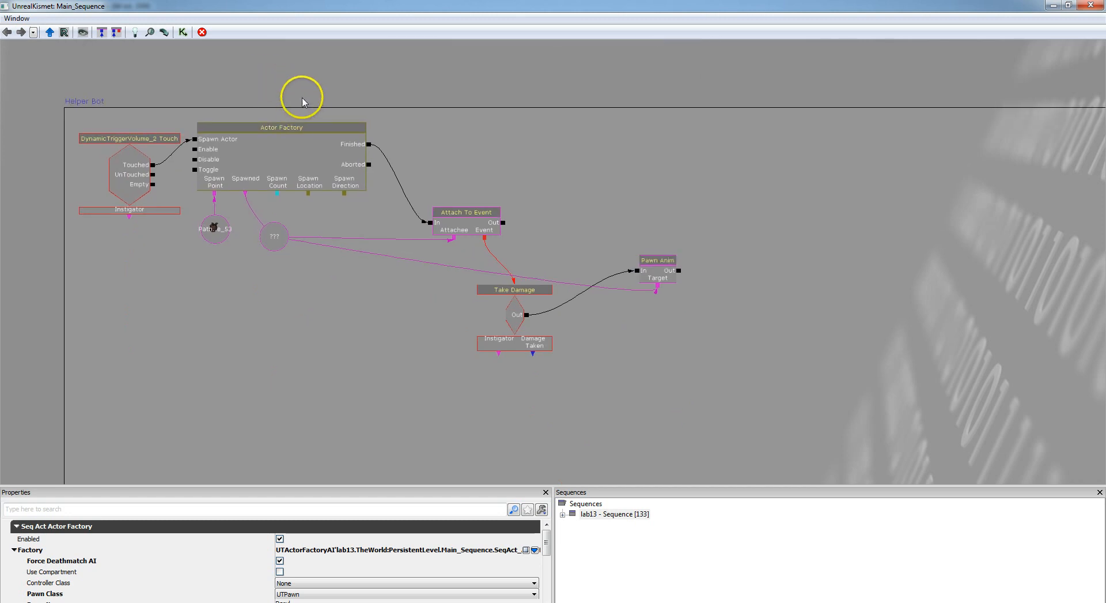
left_click_drag(44, 180, 70, 175)
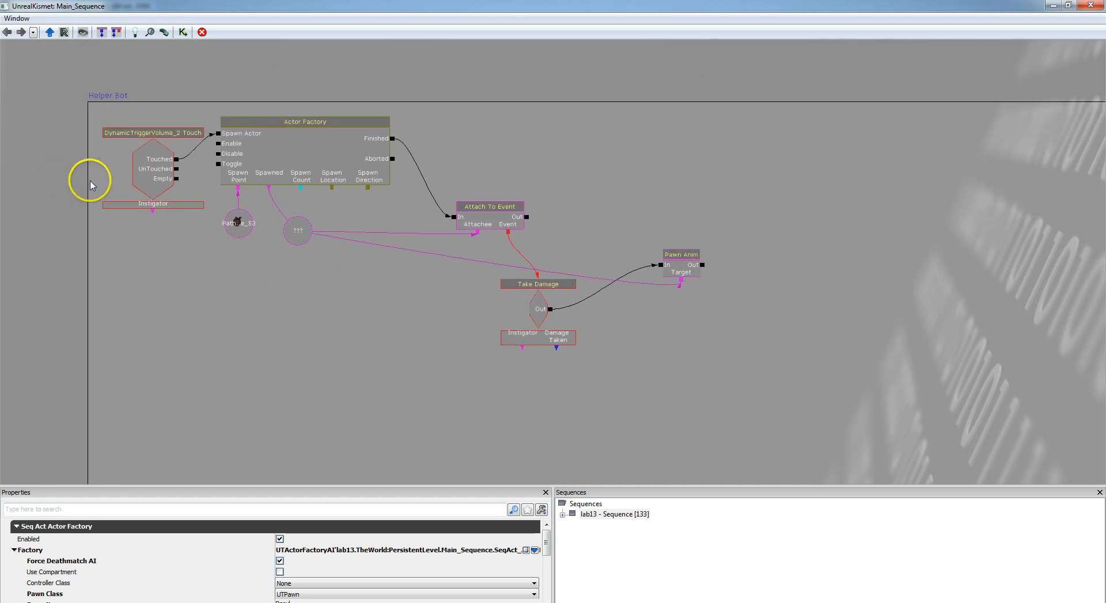
left_click(308, 131)
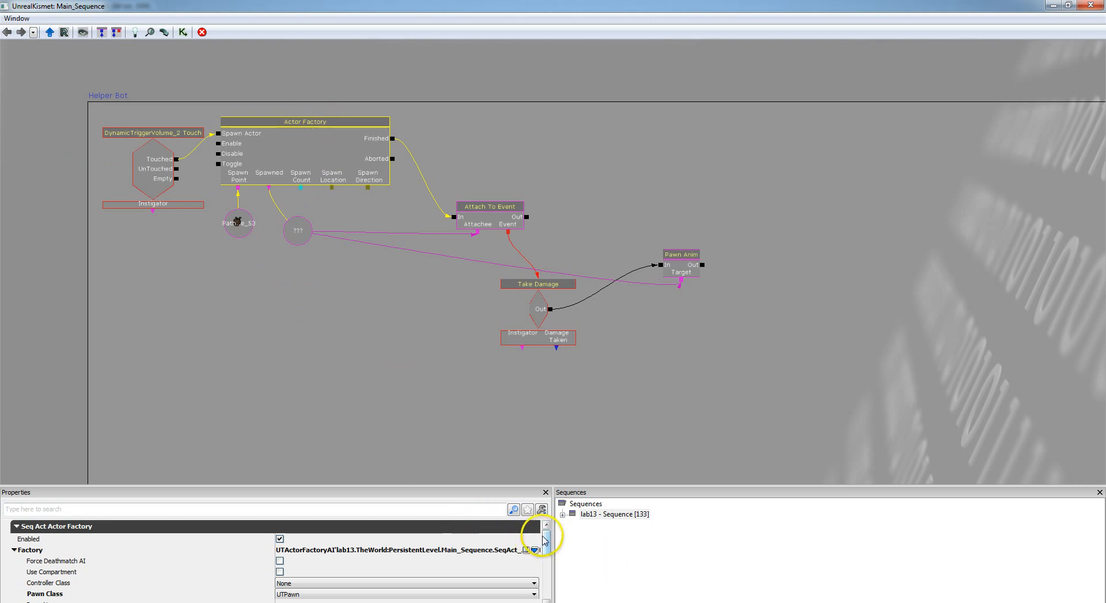
Set the Pawn Name in the Helper Bot Actor Factory's properties to Helper Bot.
left_click_drag(544, 529, 545, 551)
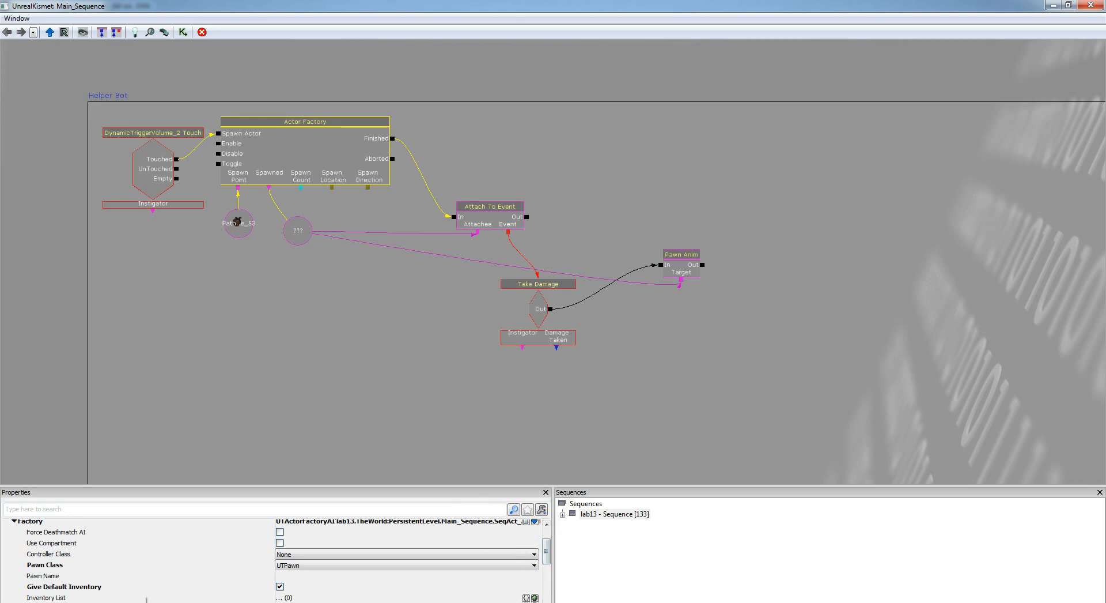
left_click(296, 576)
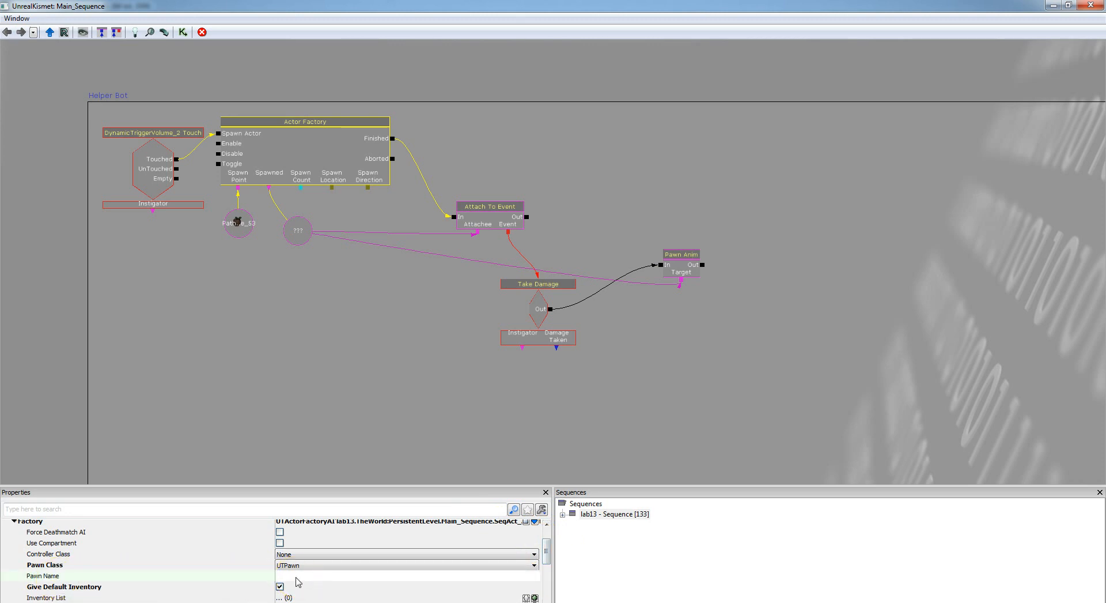
key("BackSpace")
key("BackSpace")
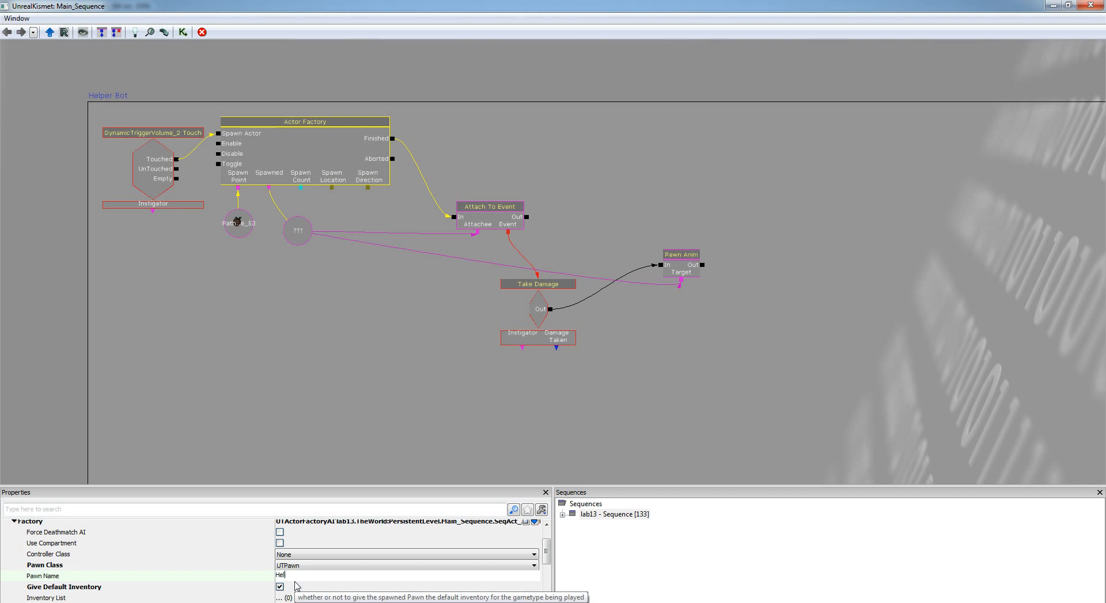
type("per Bot")
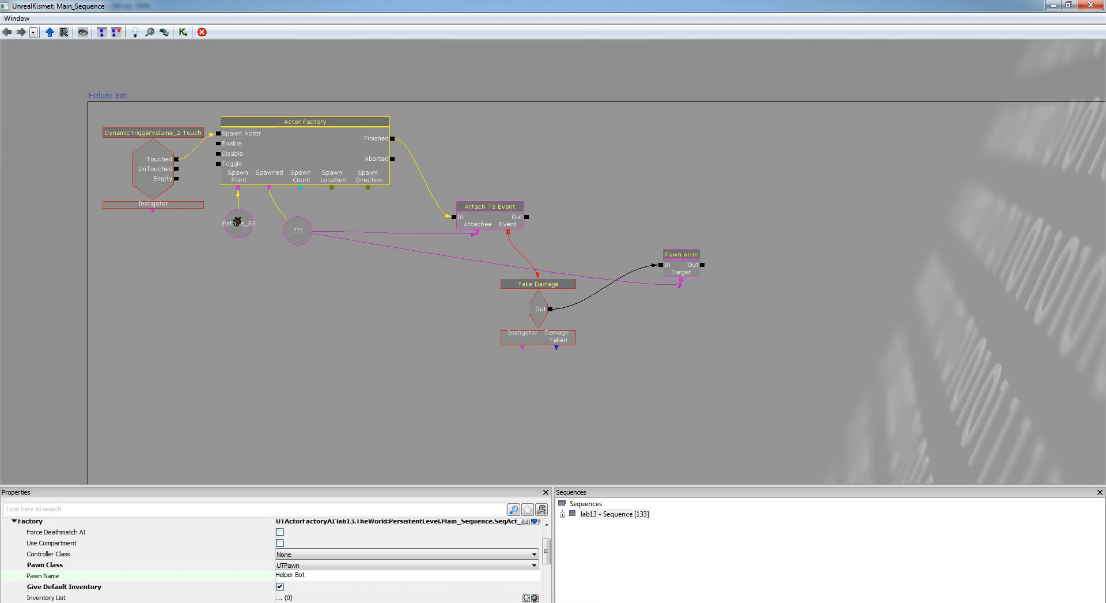
left_click(287, 410)
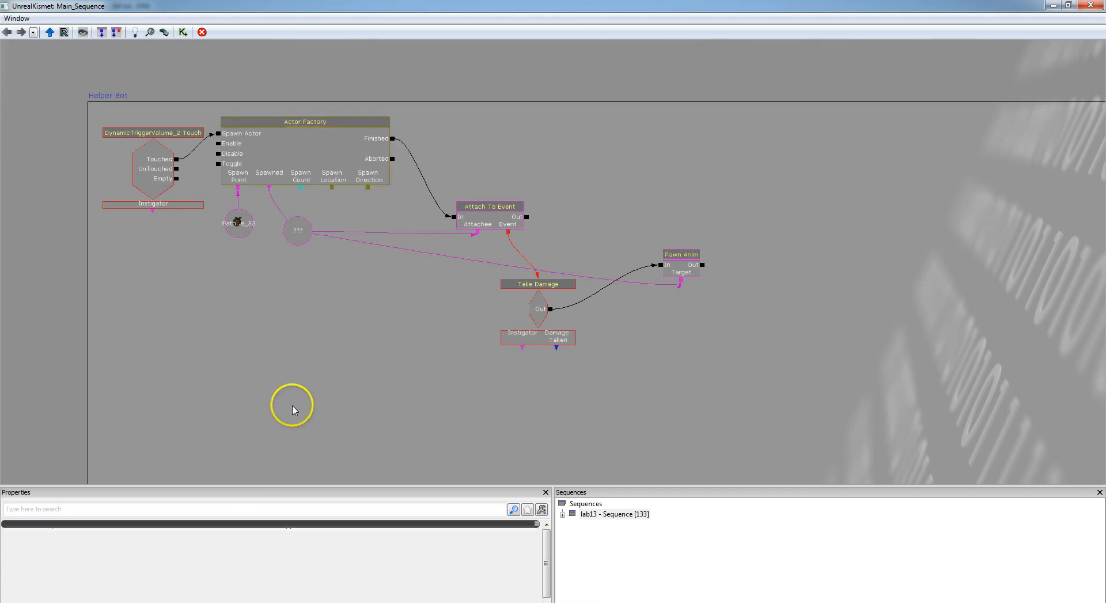
left_click(305, 123)
Add a Modify Health action below Pawn Anim, triggered by Take Damage's Out and targeting the spawned bot's object variable.
left_click_drag(415, 363, 264, 303)
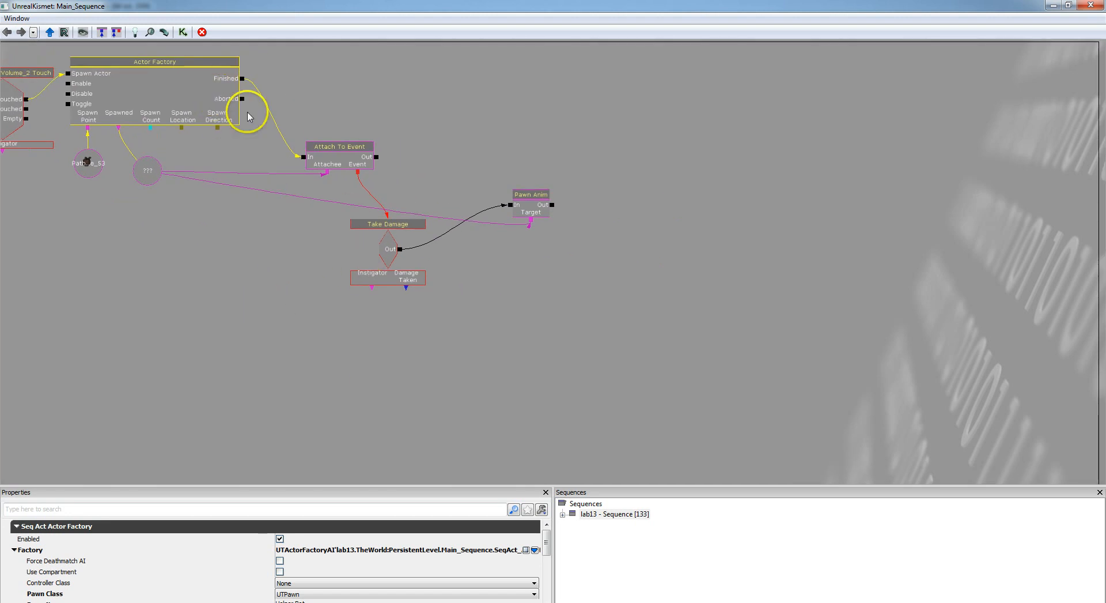
left_click(398, 232)
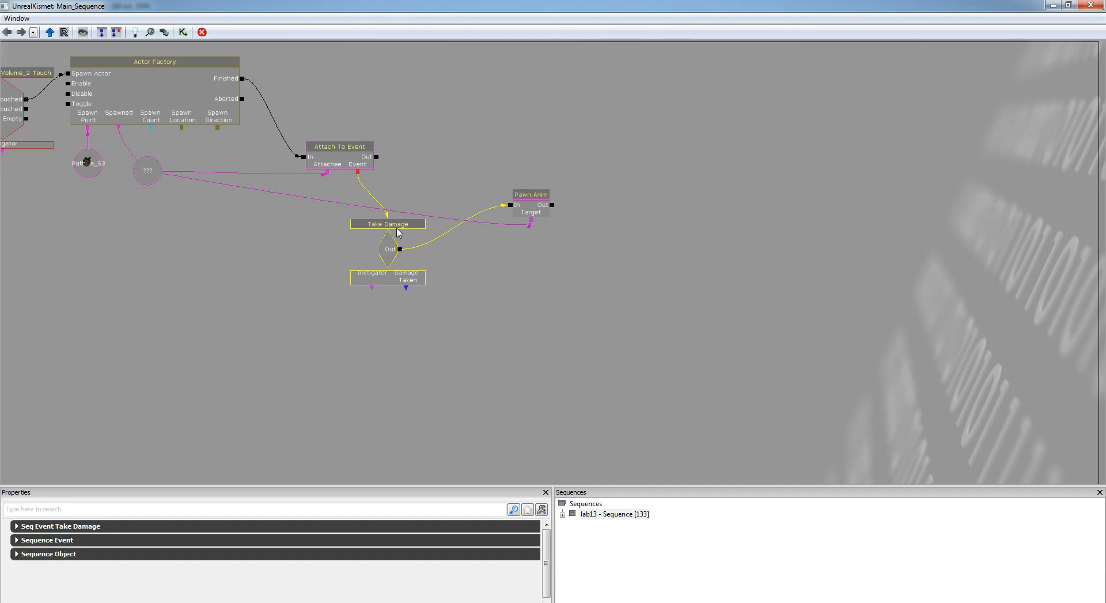
left_click_drag(506, 280, 481, 262)
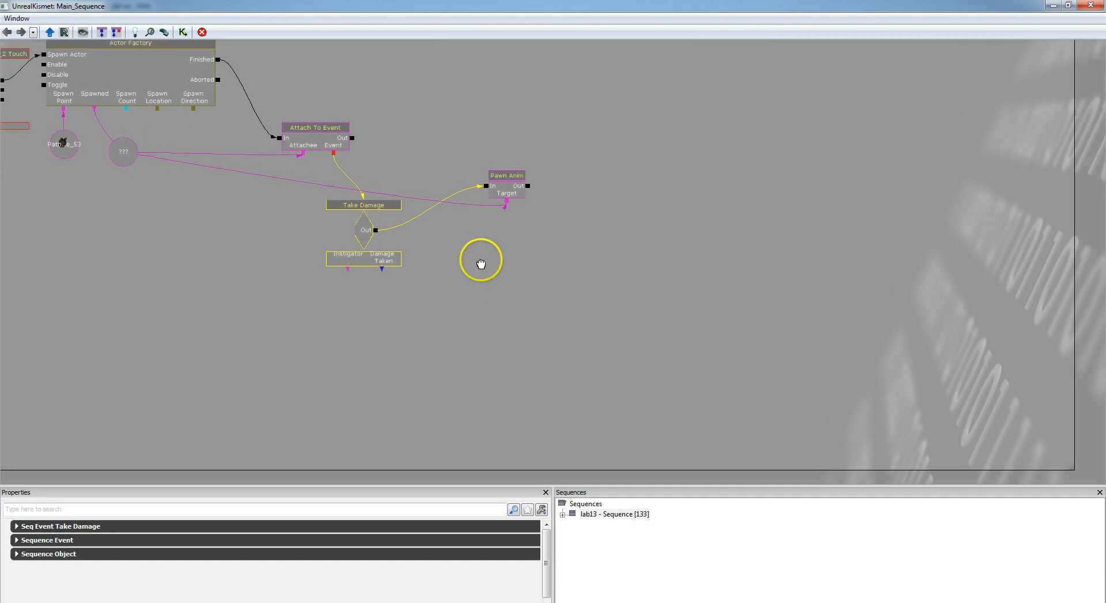
right_click(491, 226)
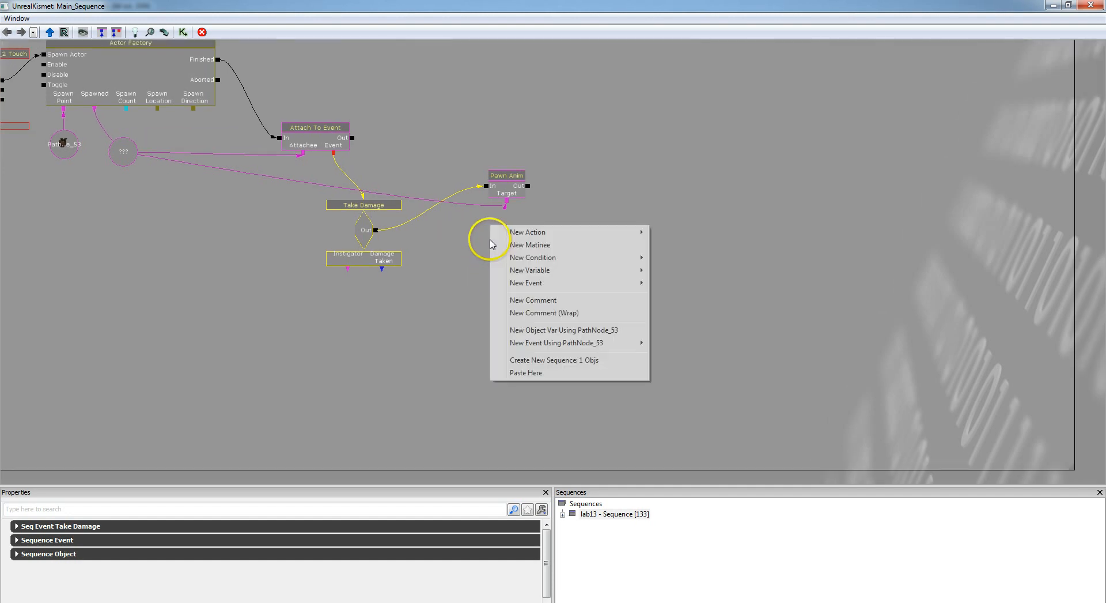
mouse_move(555, 233)
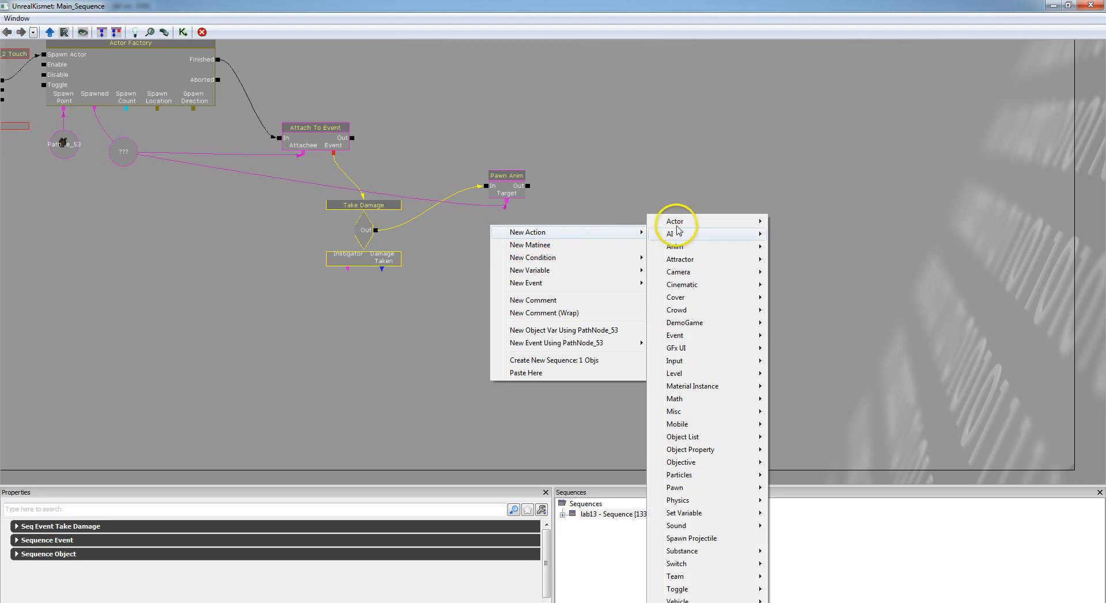
mouse_move(697, 222)
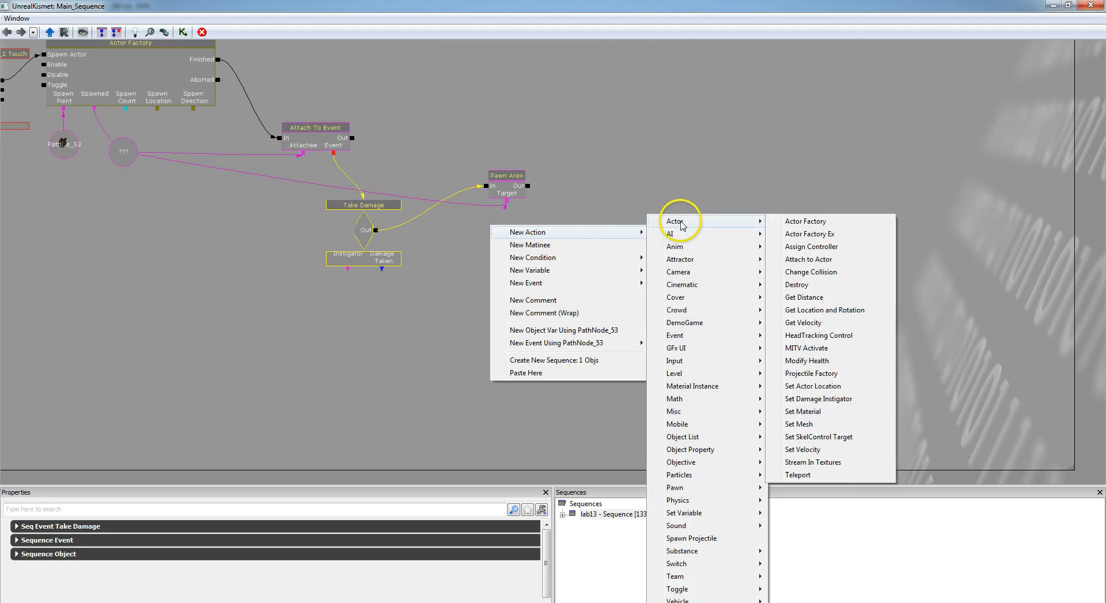
left_click(820, 360)
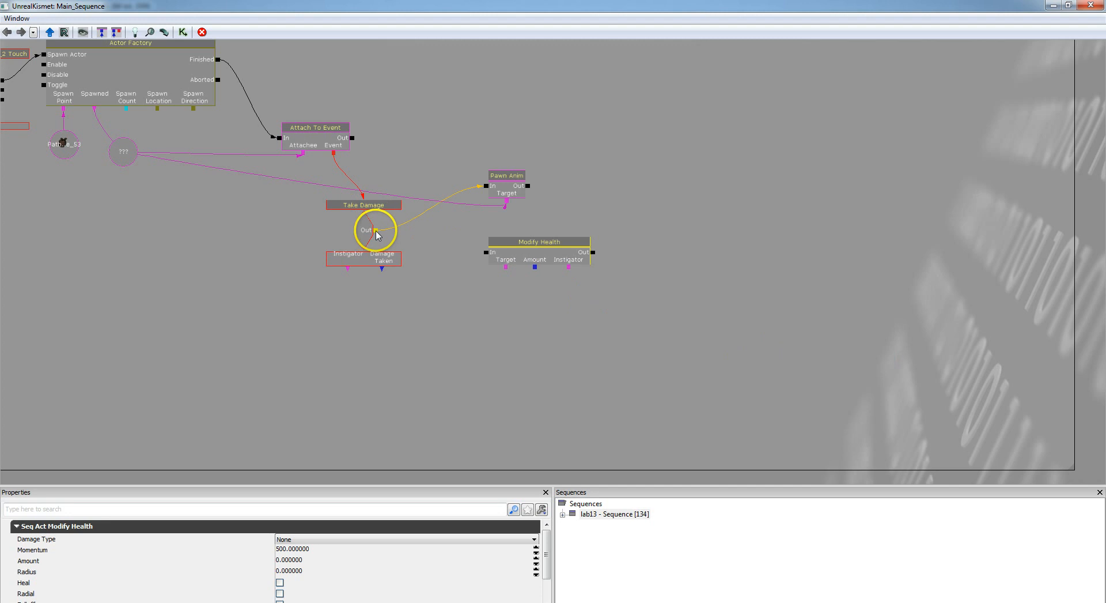
left_click_drag(376, 230, 484, 257)
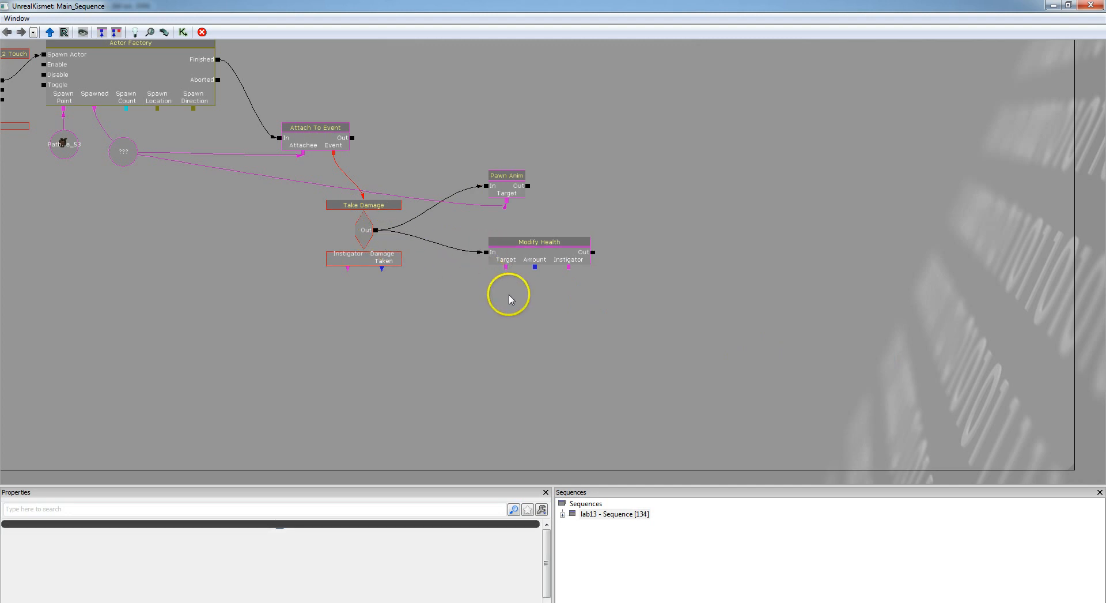
mouse_move(509, 299)
left_mouse_down()
mouse_move(541, 294)
mouse_move(595, 319)
mouse_move(521, 346)
mouse_move(378, 329)
mouse_move(213, 227)
mouse_move(198, 195)
left_mouse_up()
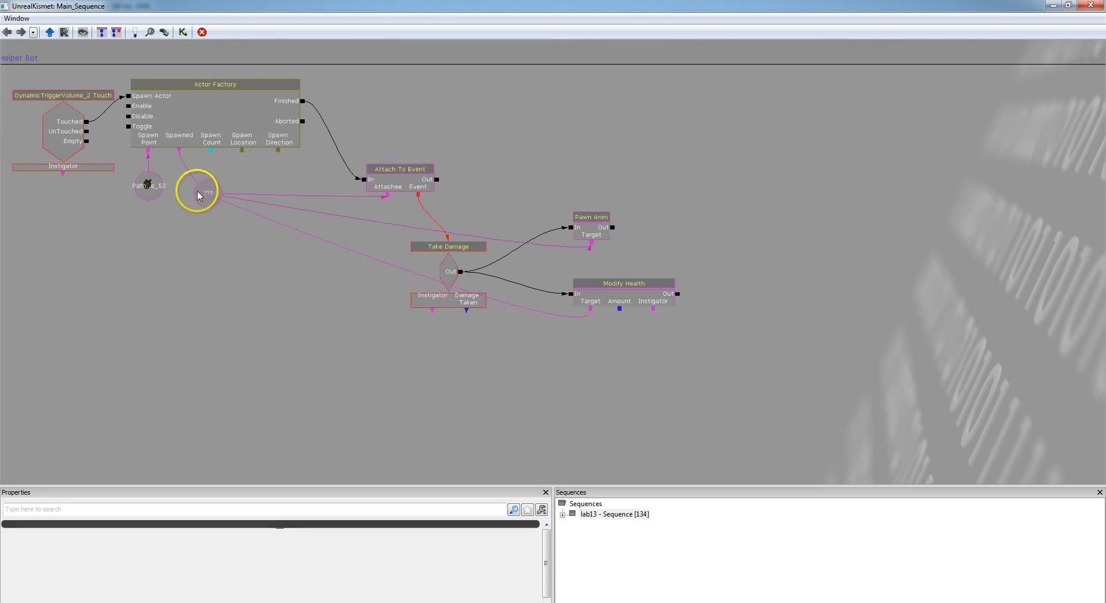
Enable Heal on the Modify Health action and set its Amount to 100.
left_click(629, 289)
left_click_drag(835, 334, 630, 449)
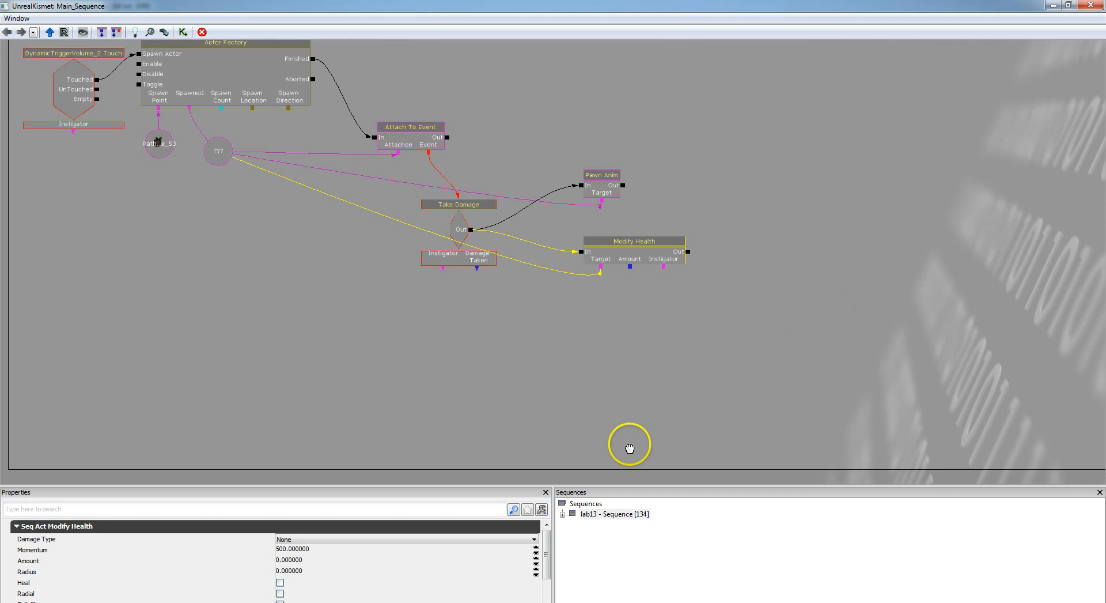
scroll(547, 555, "down", 1)
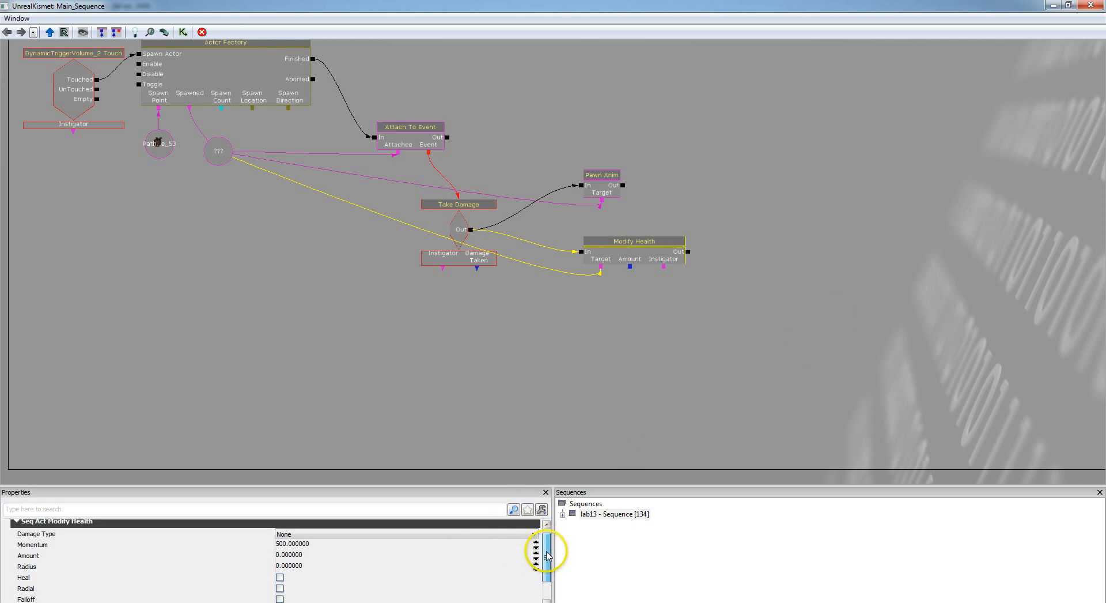
scroll(547, 555, "down", 1)
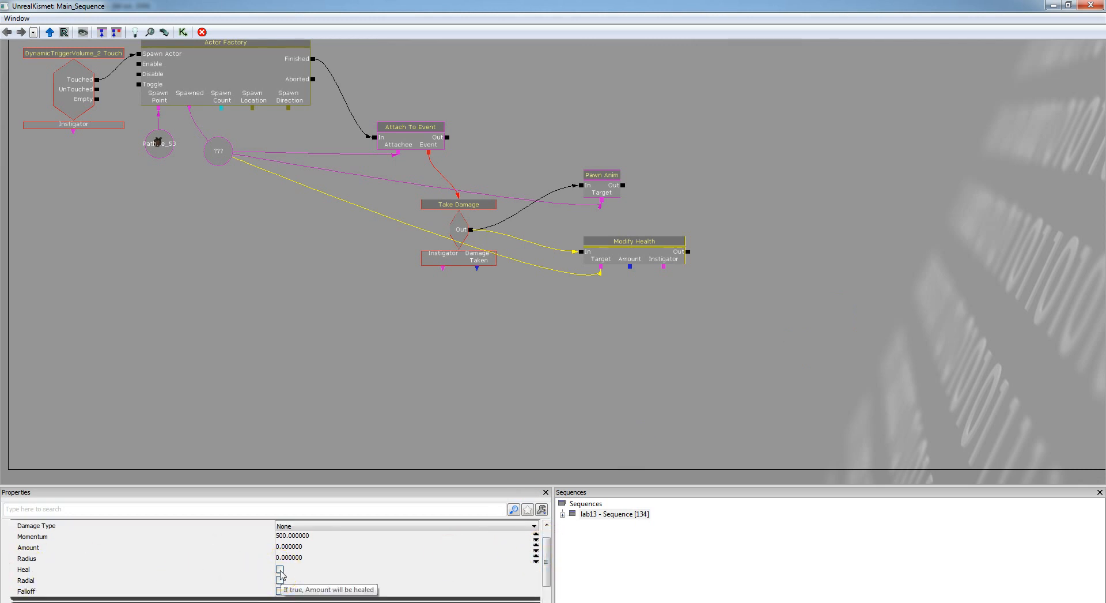
left_click(285, 547)
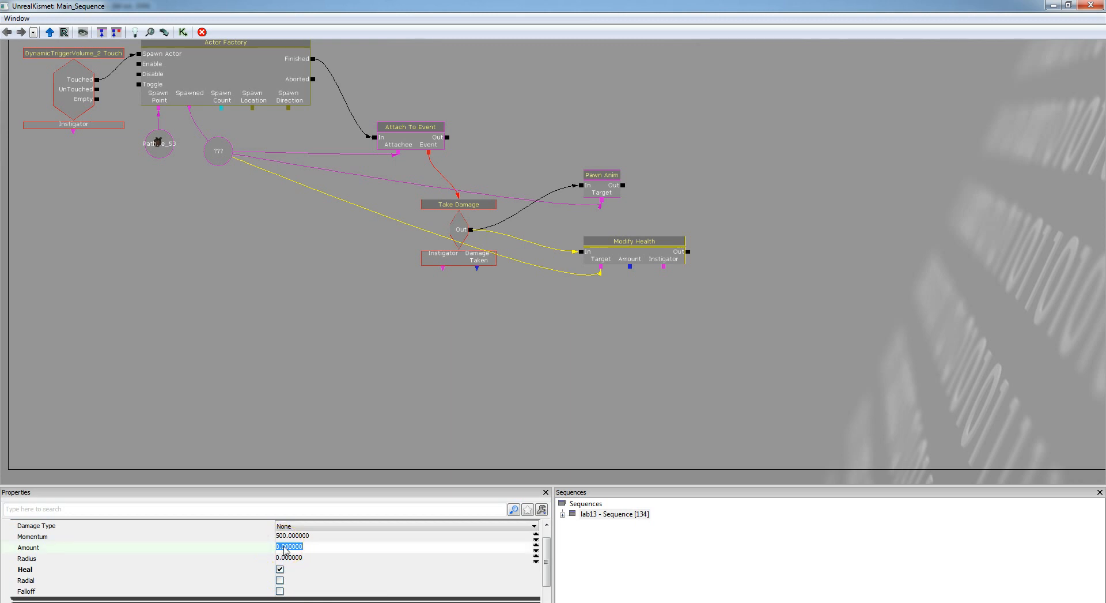
type("100")
key("Return")
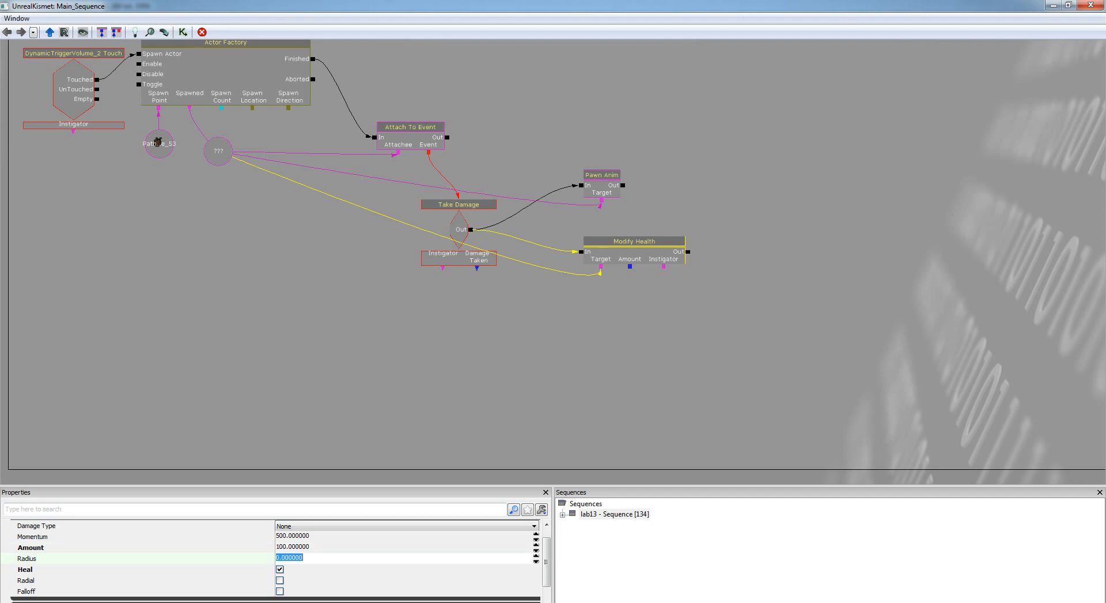
left_click(278, 387)
Add an Infinite Ammo pawn action below Modify Health in the Helper Bot sequence.
left_click_drag(835, 212, 862, 284)
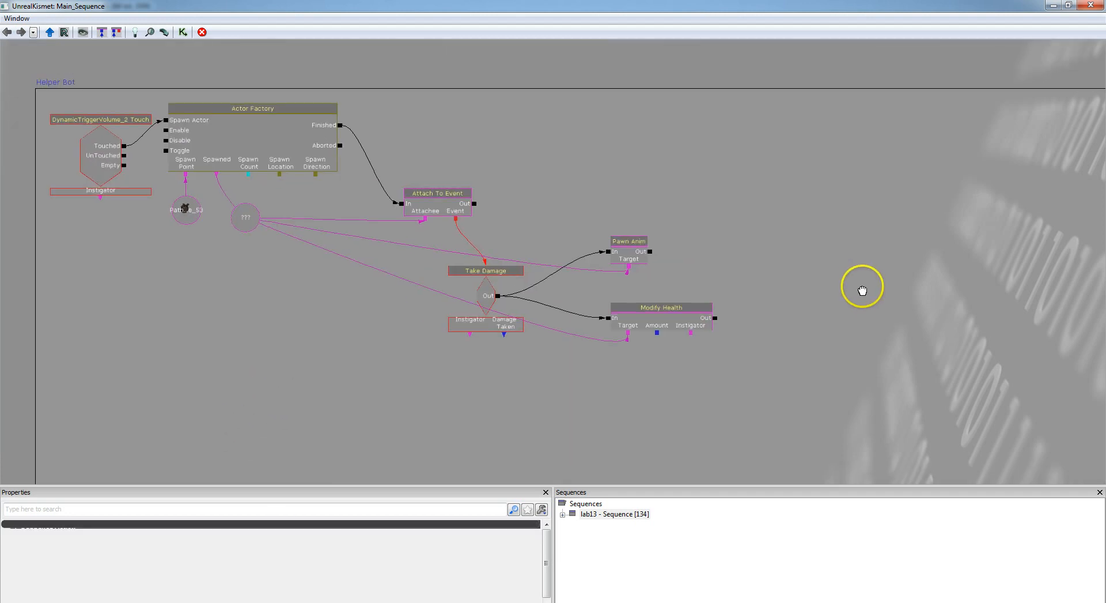
left_click_drag(679, 385, 704, 291)
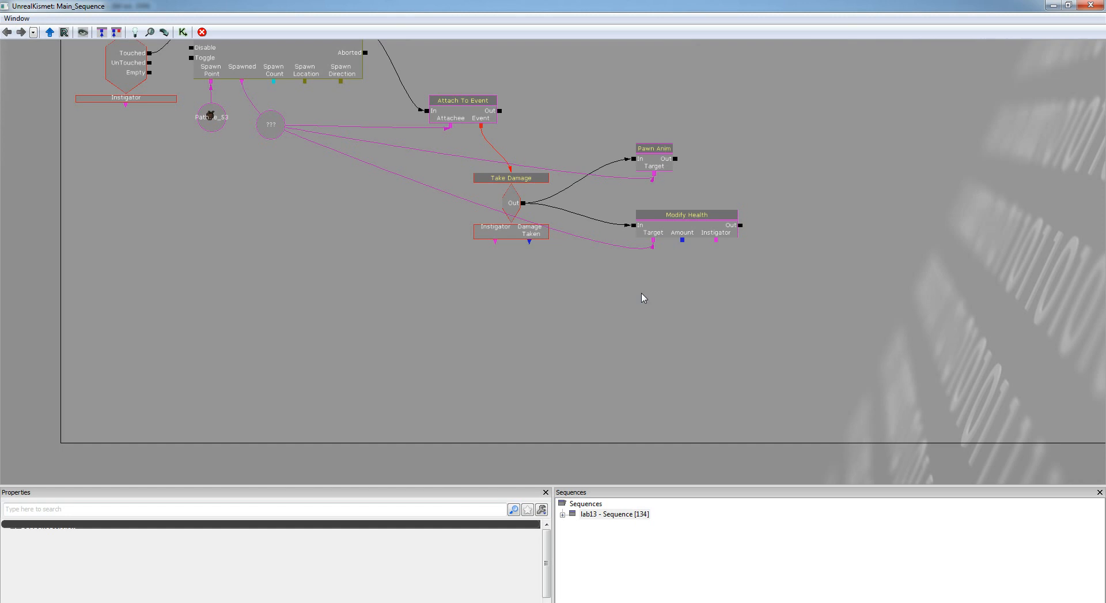
left_click_drag(643, 294, 596, 295)
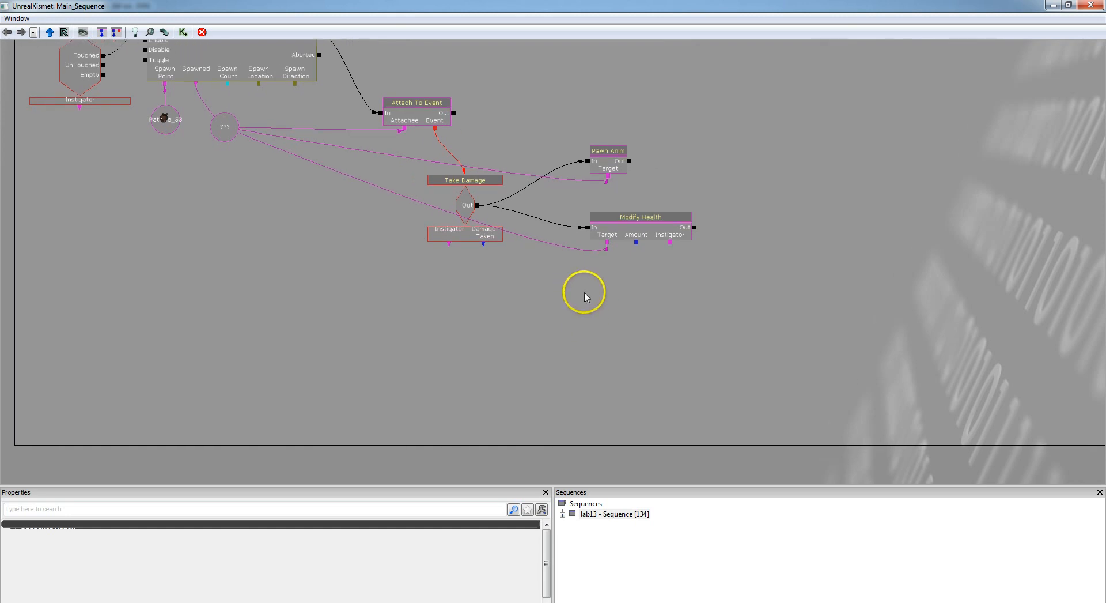
right_click(584, 288)
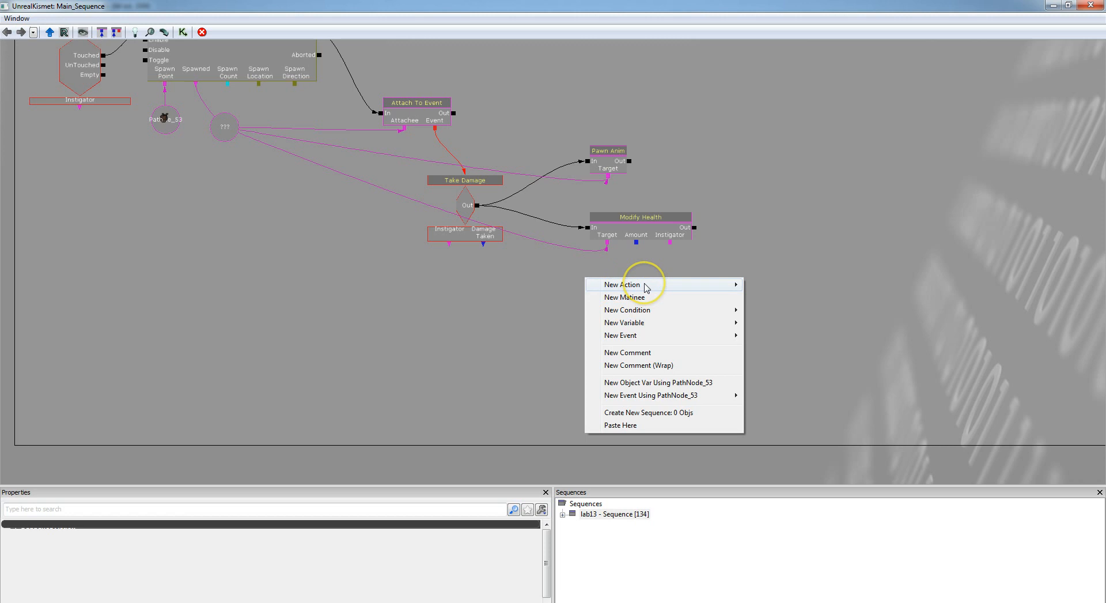
mouse_move(646, 288)
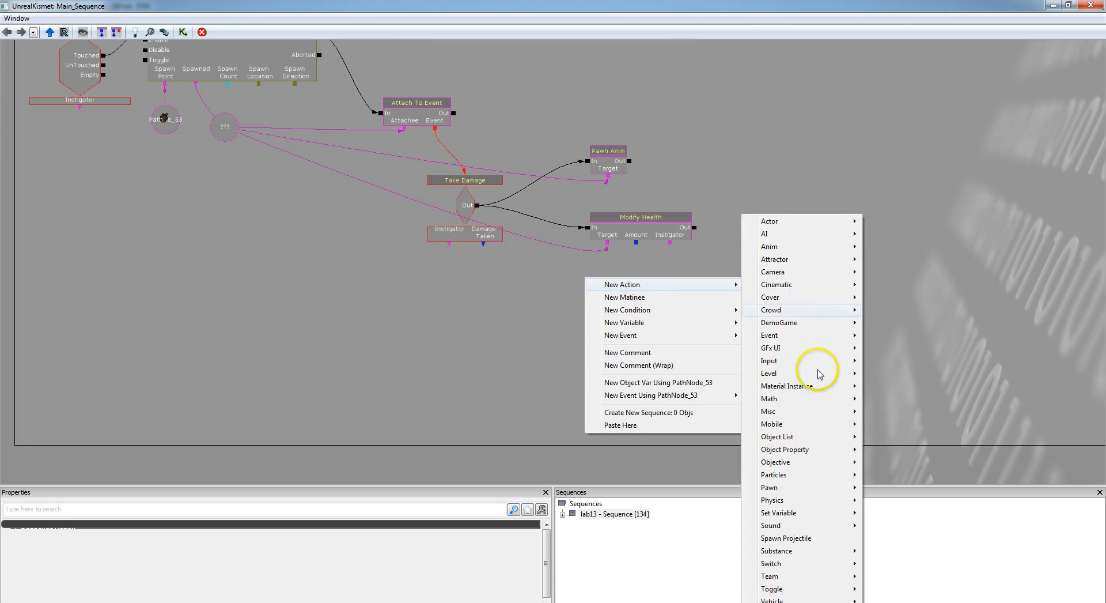
mouse_move(785, 490)
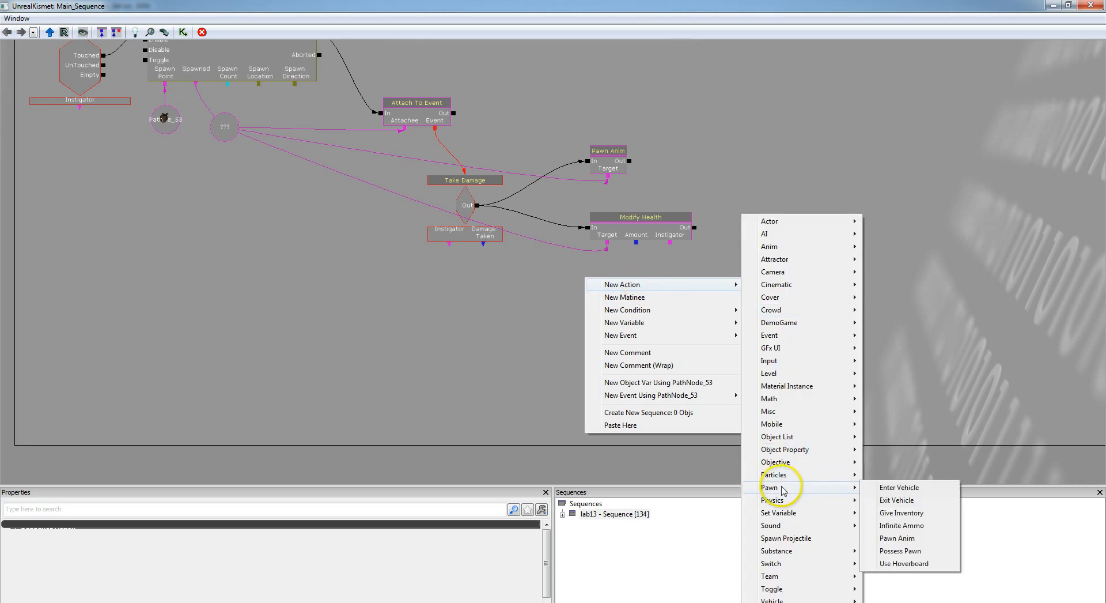
left_click(916, 526)
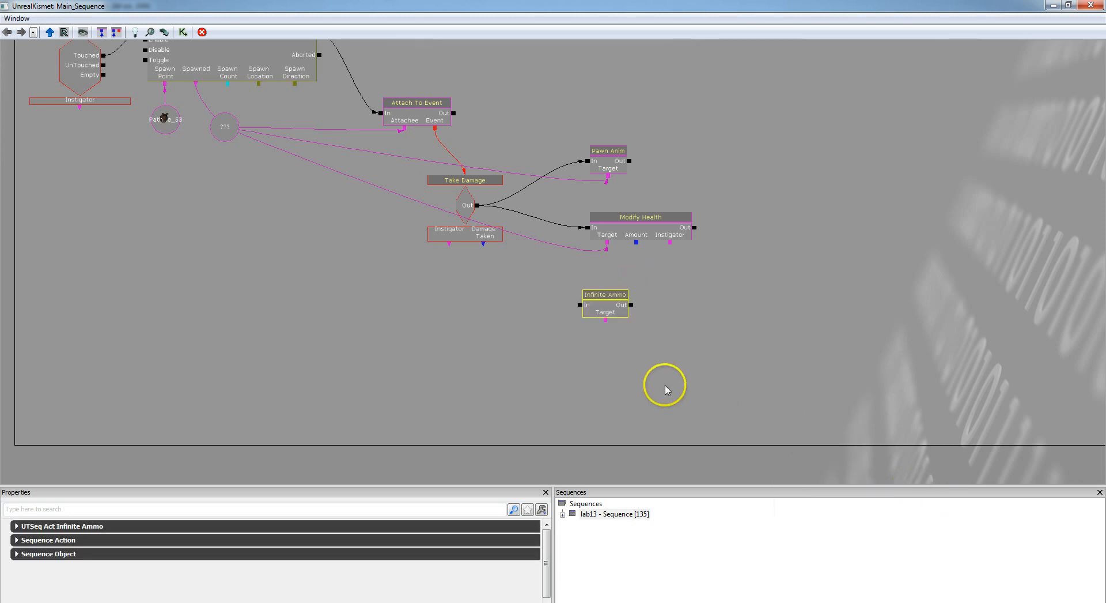
Link Infinite Ammo's Target to the spawned bot's object variable and its In to the Actor Factory's Finished output.
left_click_drag(662, 385, 746, 424)
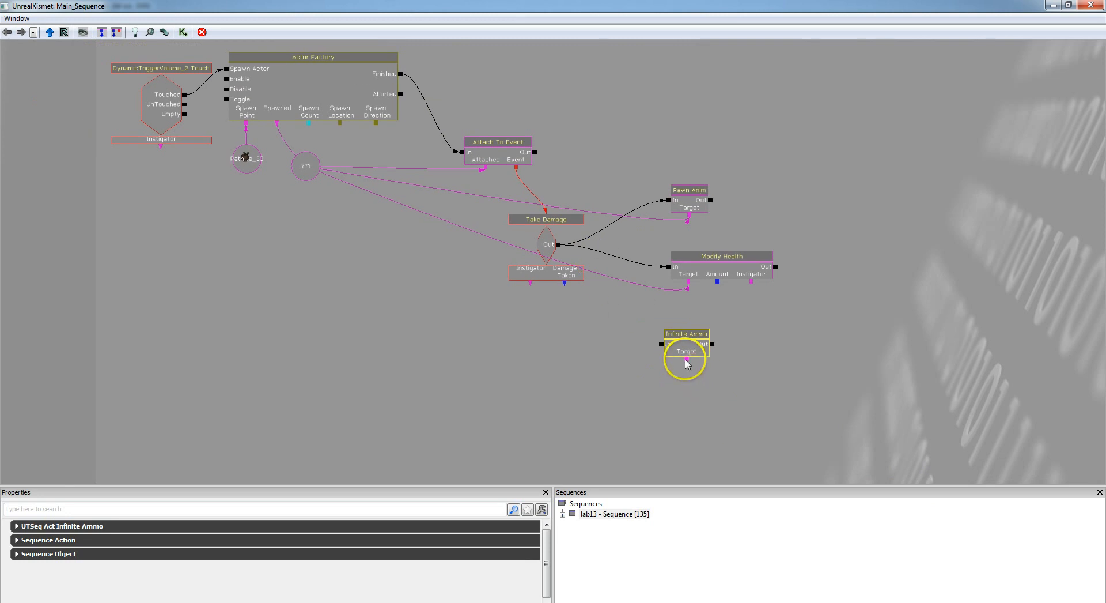
left_click_drag(686, 358, 306, 166)
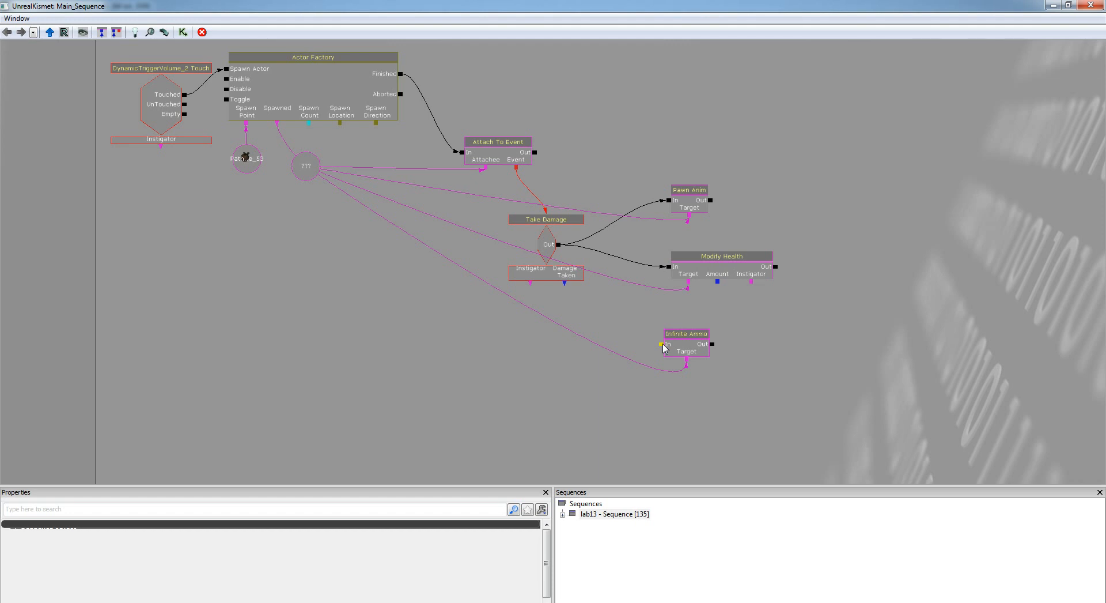
left_click_drag(663, 344, 400, 75)
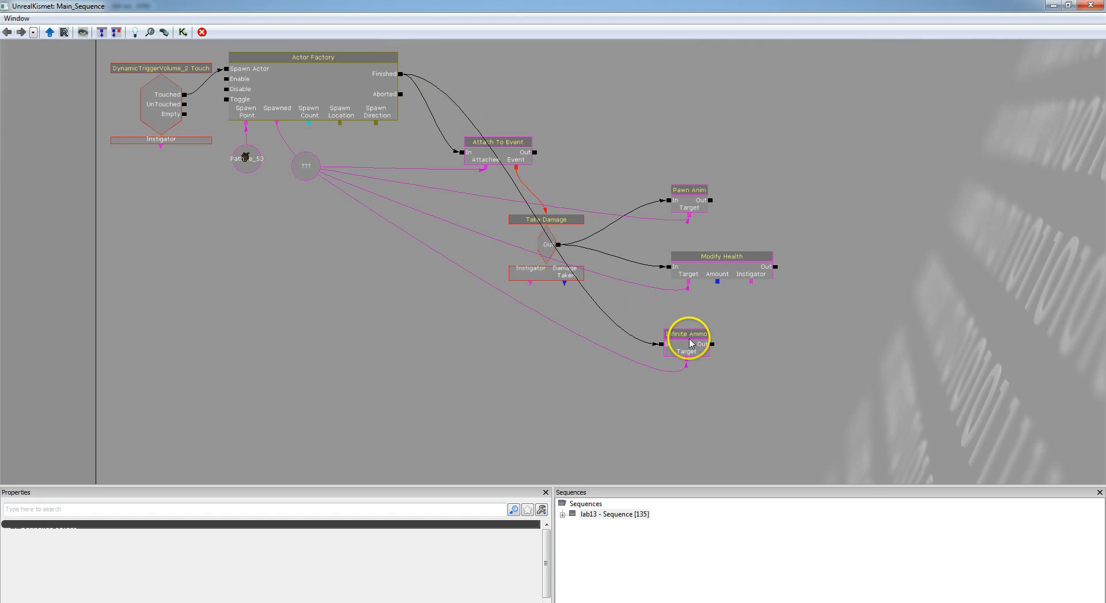
left_click_drag(810, 341, 809, 386)
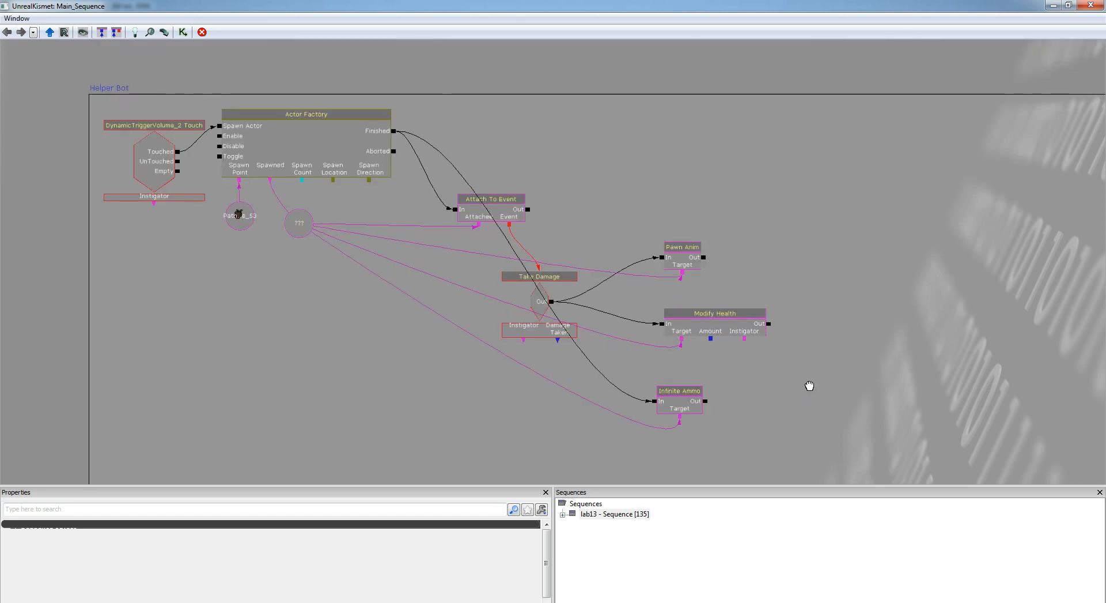
left_click_drag(840, 326, 793, 320)
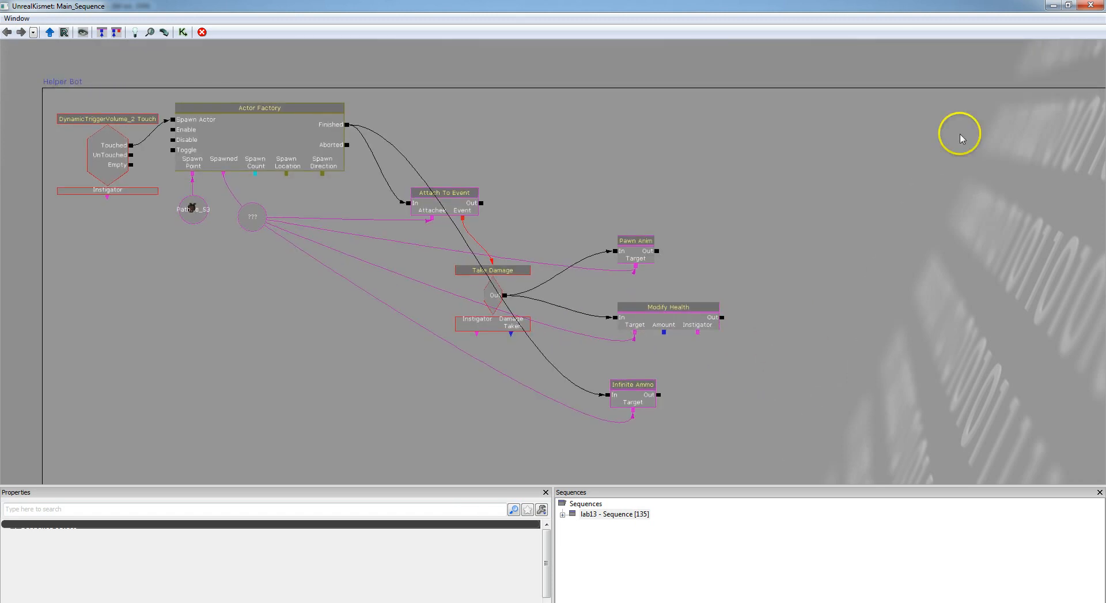
Close Kismet, start a play-test of the map, and open the metal door using the wall control panel.
left_click(1092, 6)
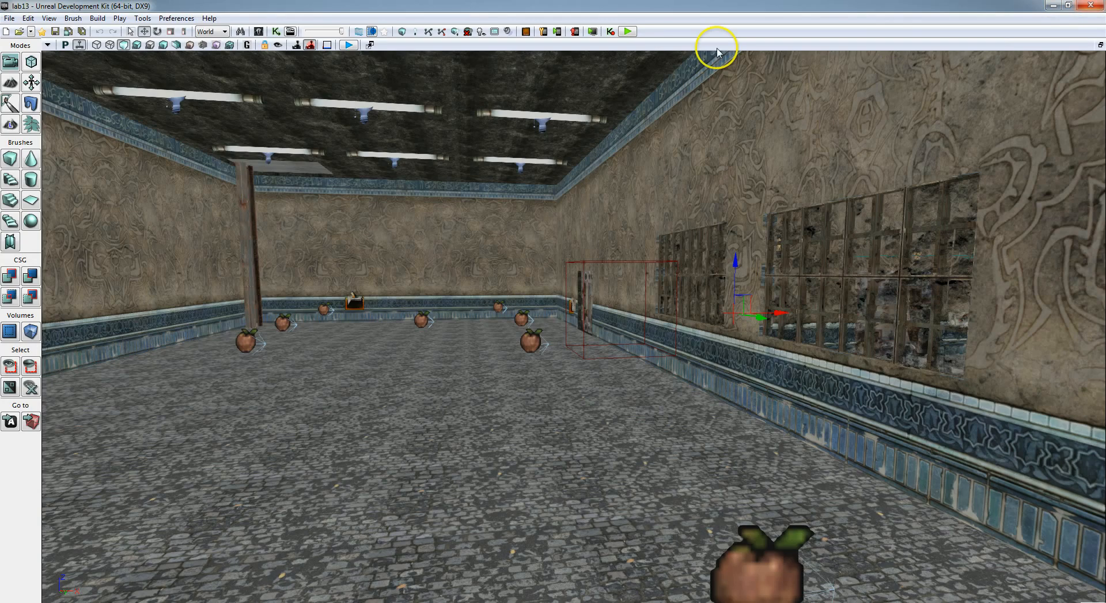
left_click(628, 31)
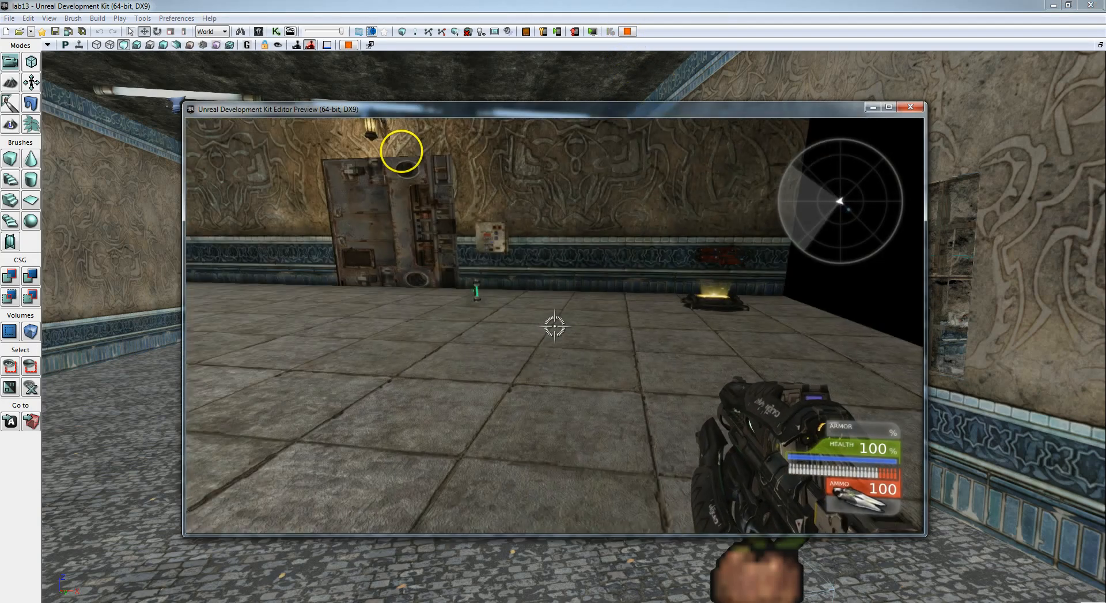
key("w")
key("w")
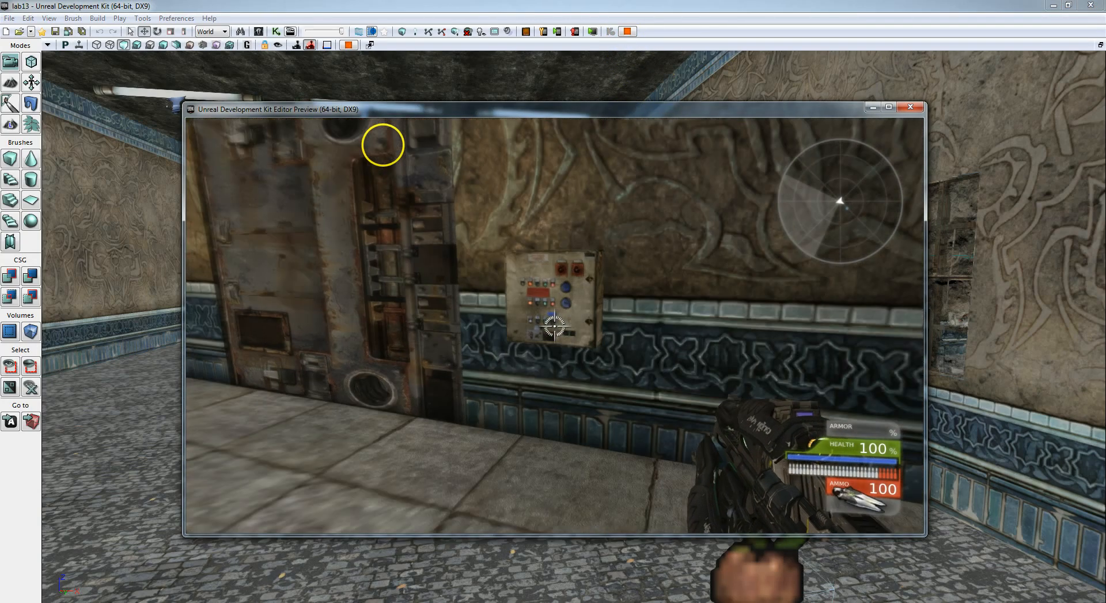
key("e")
key("a")
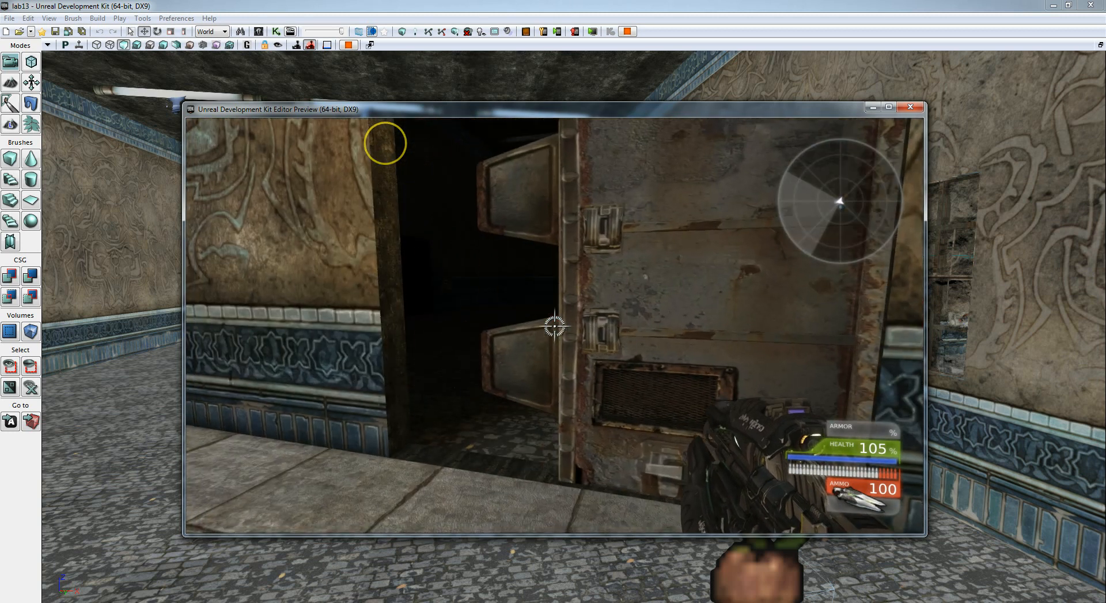
Walk through the open doorway to the Helper Bot, shoot it to test its reaction, and end the play-test.
key("w")
key("w")
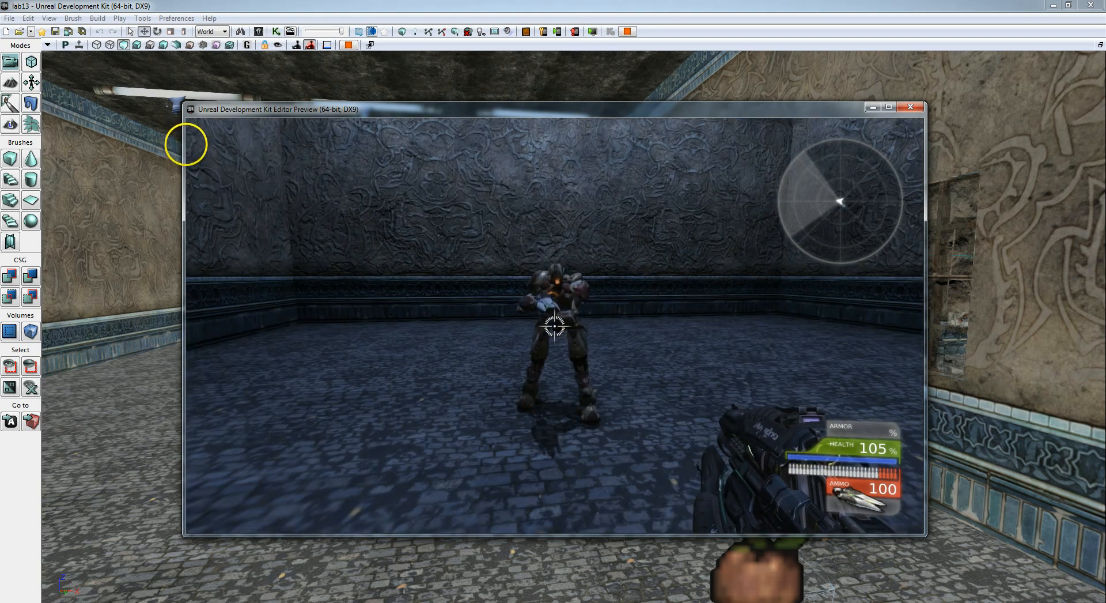
left_click_drag(188, 136, 186, 164)
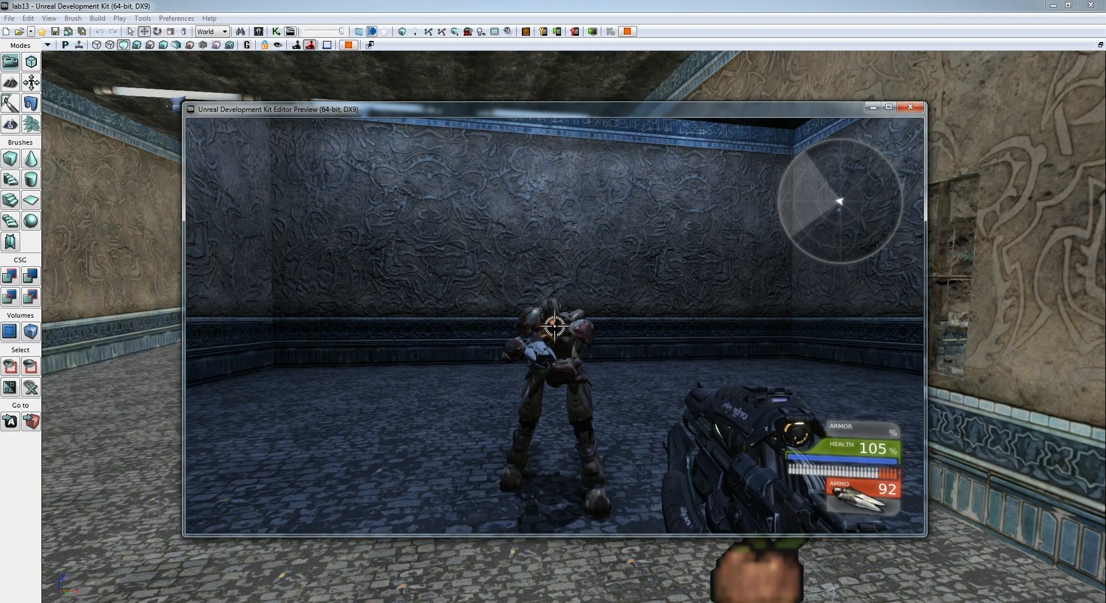
left_click_drag(555, 326, 555, 326)
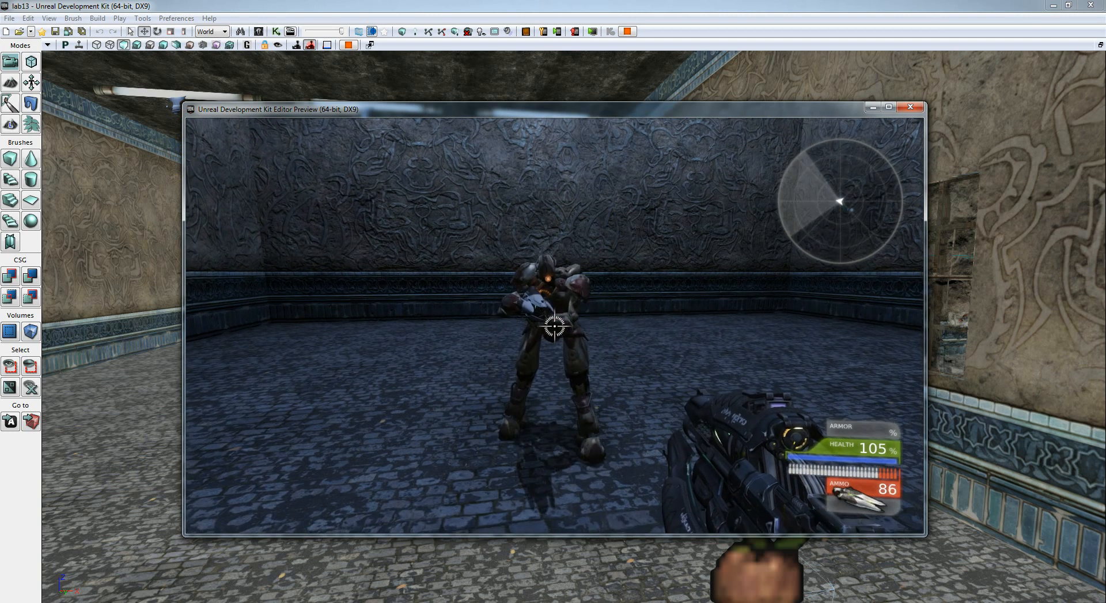
key("Escape")
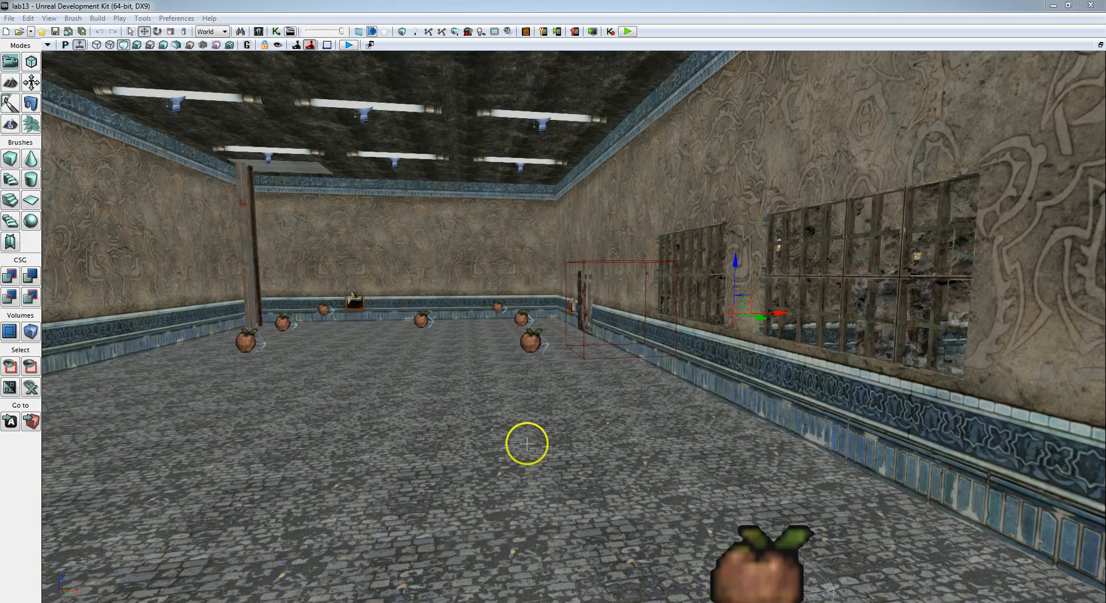
Go to the builder brush around the metal door and keep it selected instead of the door mesh.
right_click_drag(586, 445, 474, 444)
key("w")
key("s")
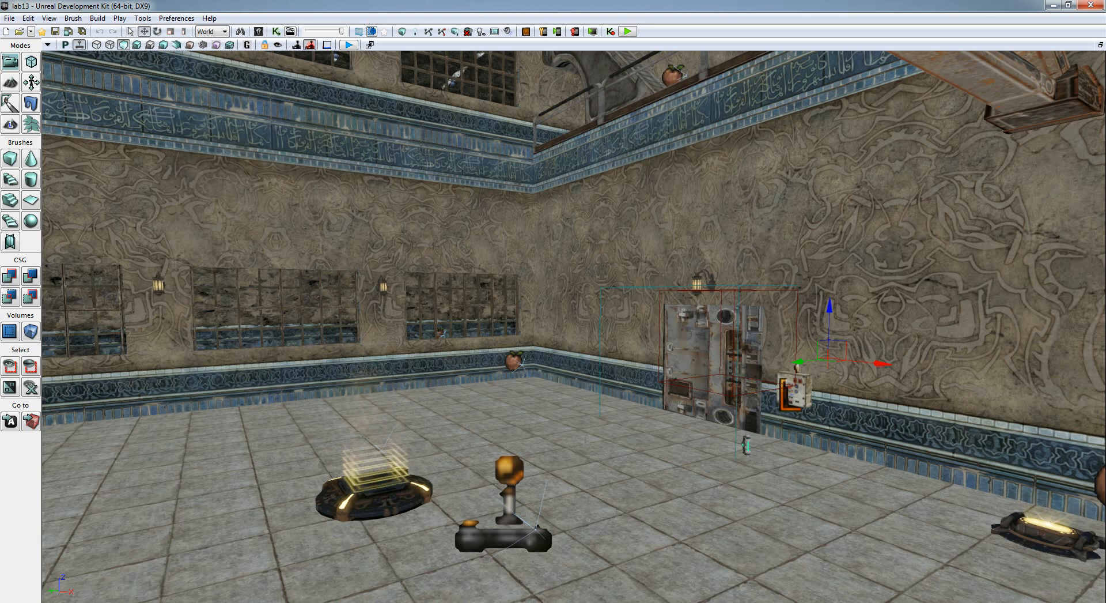
left_click(35, 422)
mouse_move(592, 422)
right_mouse_down()
mouse_move(607, 433)
mouse_move(553, 427)
mouse_move(559, 393)
mouse_move(476, 391)
mouse_move(521, 405)
mouse_move(514, 413)
right_mouse_up()
key("d")
key("s")
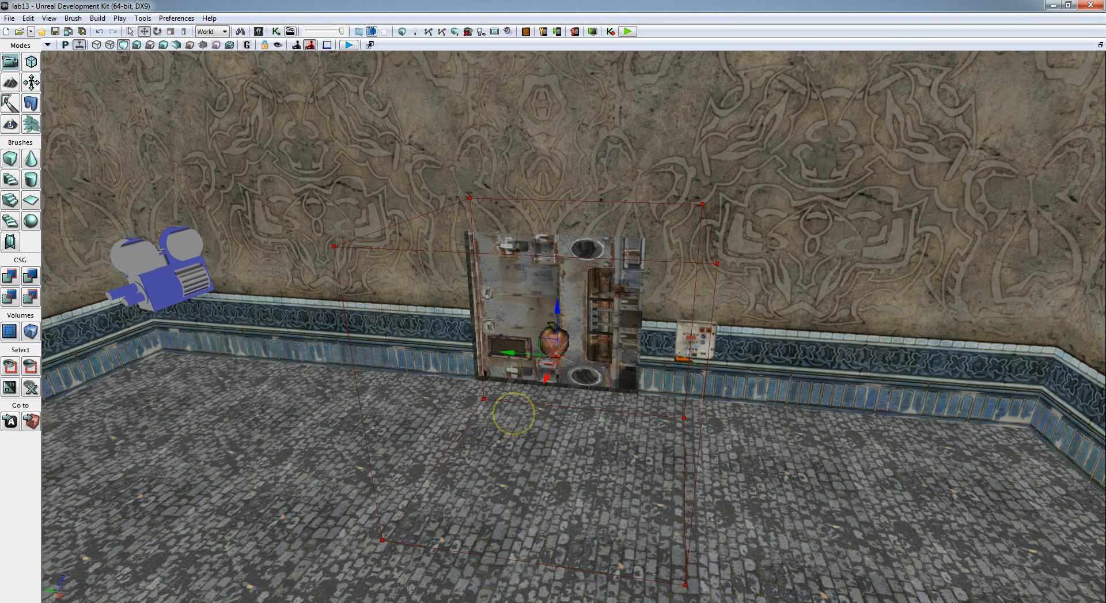
right_click_drag(602, 423, 511, 353)
left_click(518, 345)
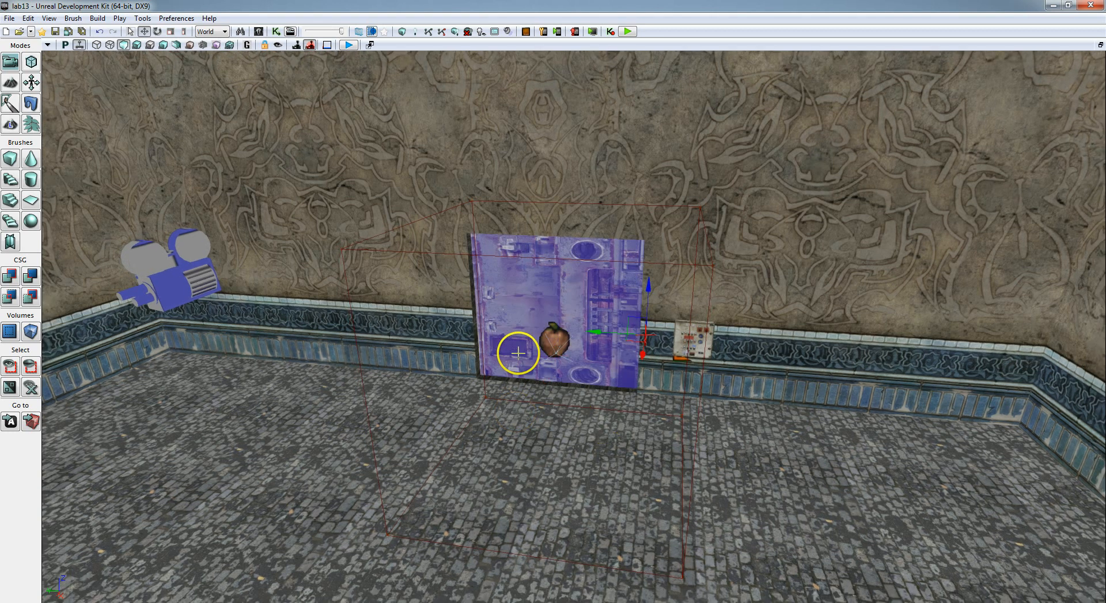
left_click(32, 421)
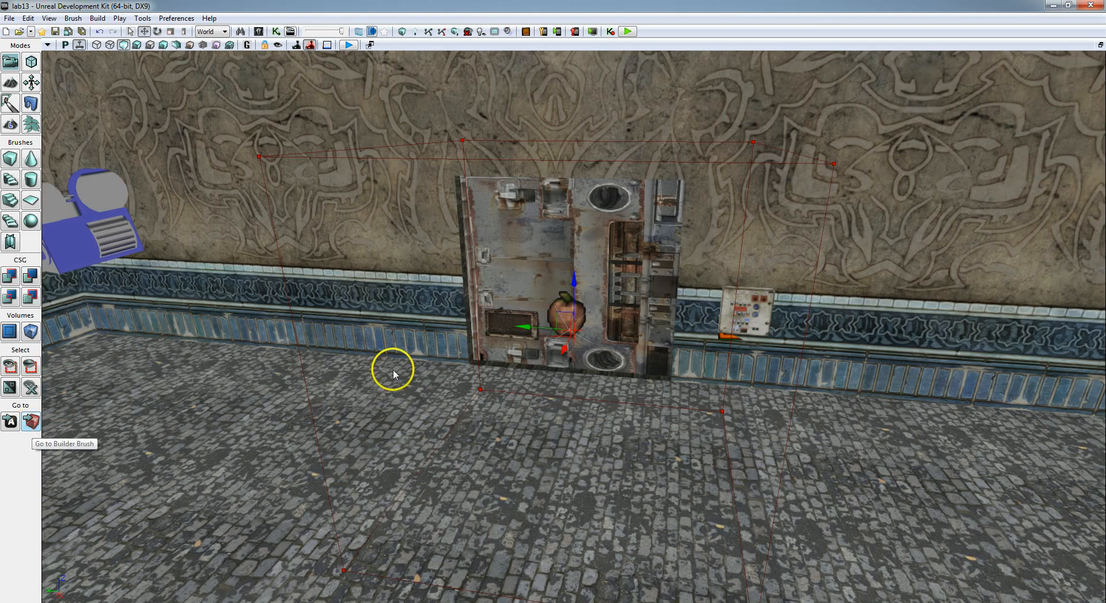
Move the builder brush away from the door and across the tiled room to the empty space beyond the floor's open edge.
mouse_move(515, 327)
left_mouse_down()
mouse_move(524, 324)
mouse_move(23, 286)
left_mouse_up()
right_click_drag(250, 403, 310, 390)
key("s")
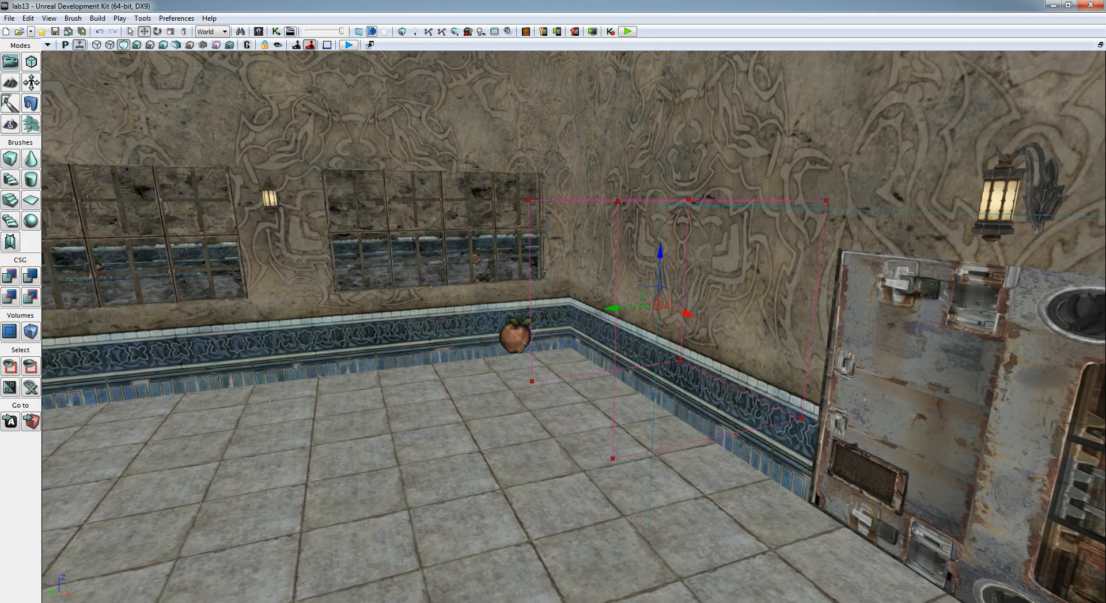
left_click_drag(511, 321, 506, 324)
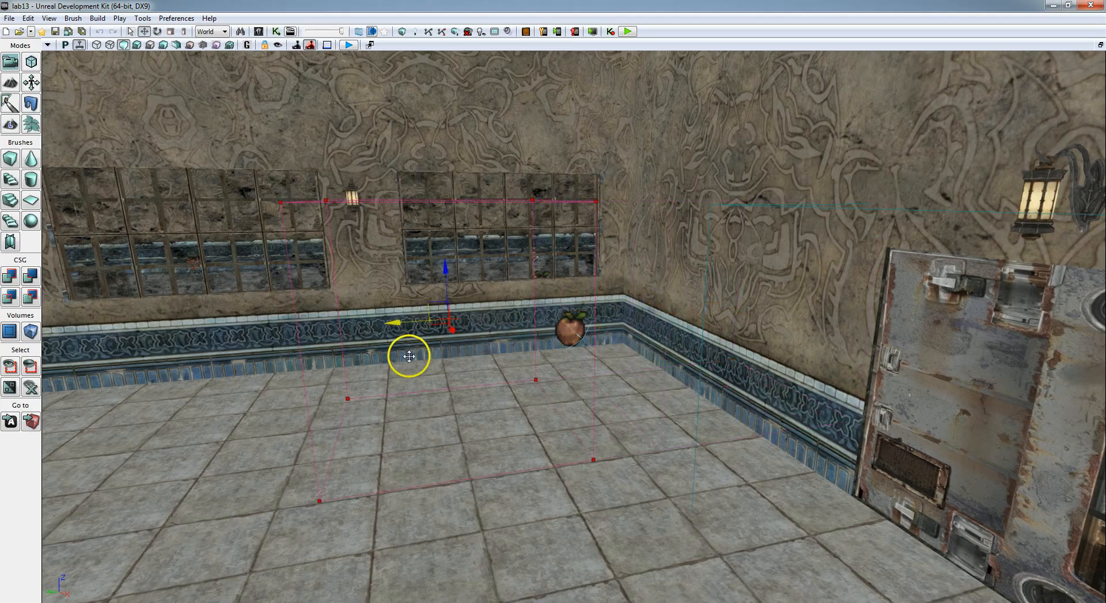
mouse_move(409, 356)
left_mouse_down()
mouse_move(346, 365)
mouse_move(511, 353)
mouse_move(339, 358)
left_mouse_up()
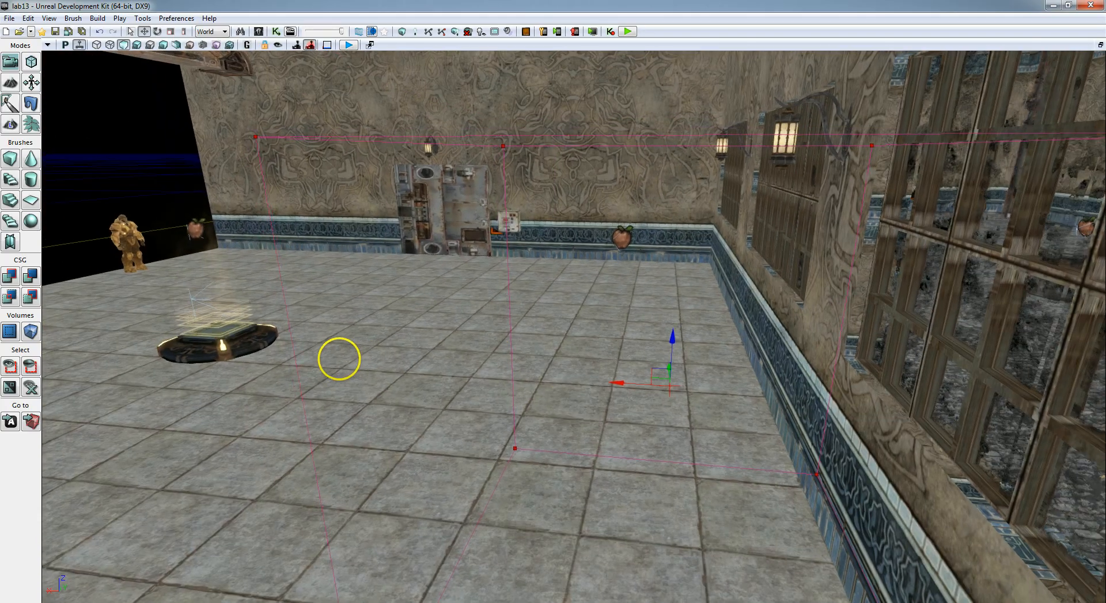
scroll(605, 382, "down", 1)
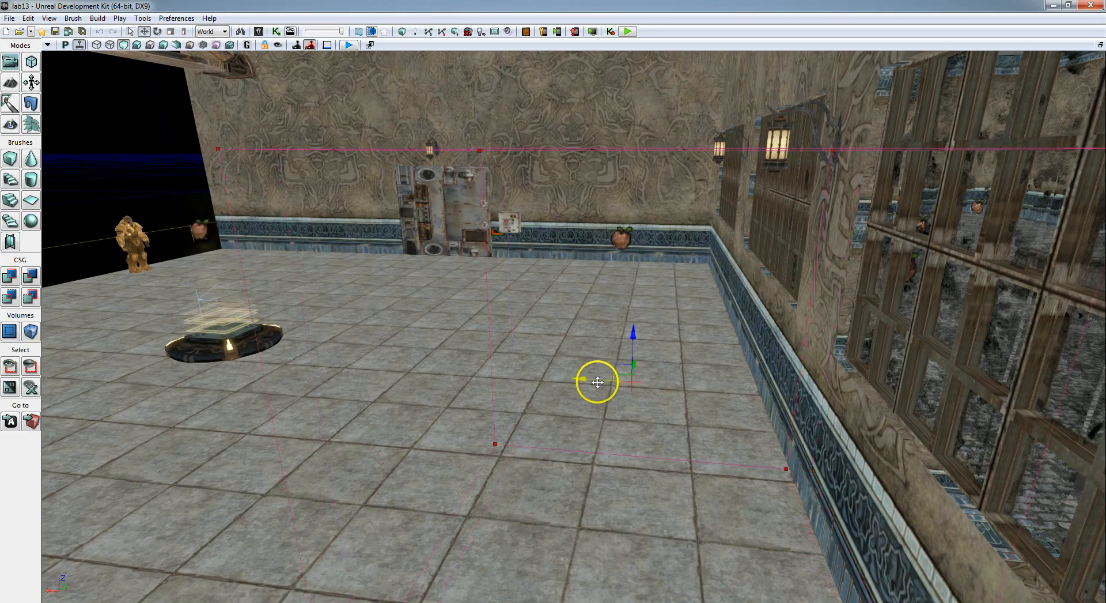
left_click_drag(597, 382, 203, 294)
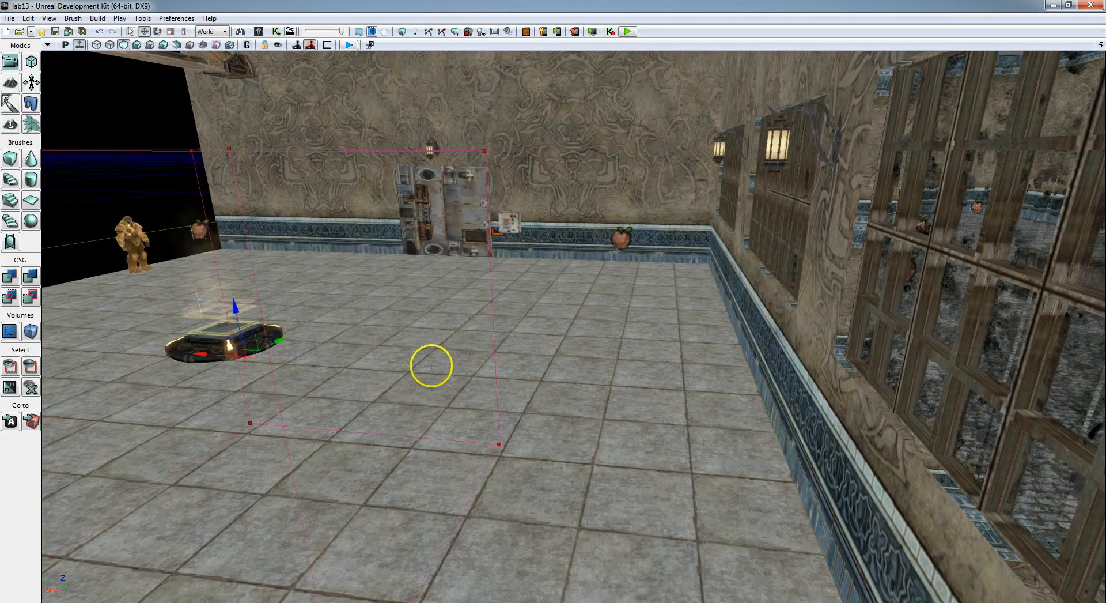
mouse_move(431, 365)
left_mouse_down()
mouse_move(407, 348)
mouse_move(540, 363)
mouse_move(447, 363)
mouse_move(459, 365)
left_mouse_up()
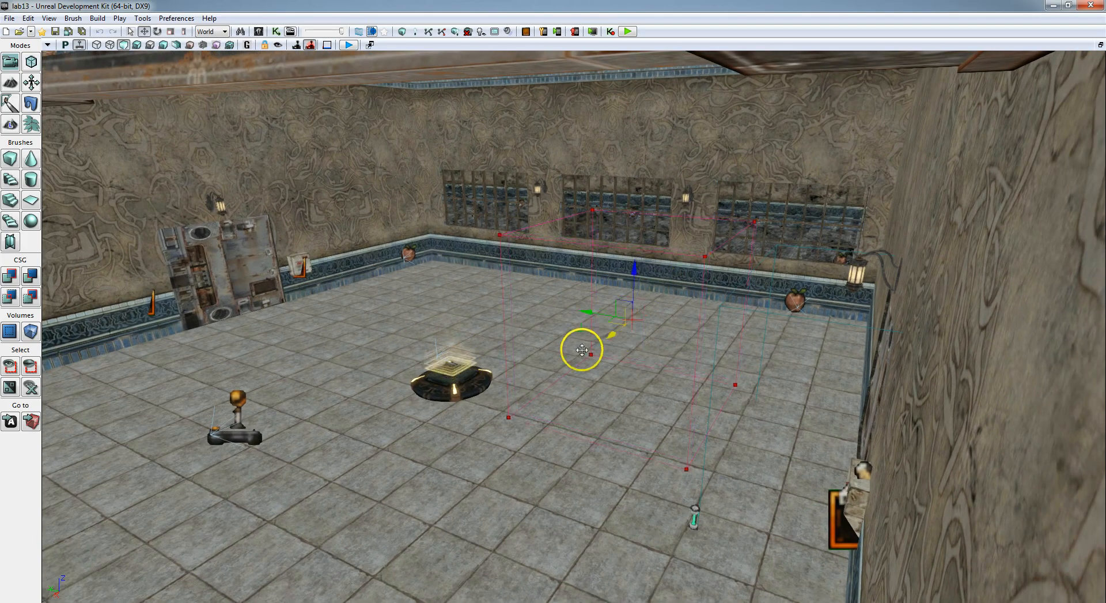
left_click_drag(582, 349, 378, 456)
mouse_move(543, 420)
left_mouse_down()
mouse_move(526, 420)
mouse_move(793, 417)
mouse_move(785, 473)
mouse_move(783, 462)
mouse_move(541, 416)
left_mouse_up()
mouse_move(586, 374)
left_mouse_down()
mouse_move(566, 373)
mouse_move(1082, 398)
mouse_move(943, 430)
mouse_move(958, 438)
mouse_move(902, 434)
mouse_move(914, 442)
left_mouse_up()
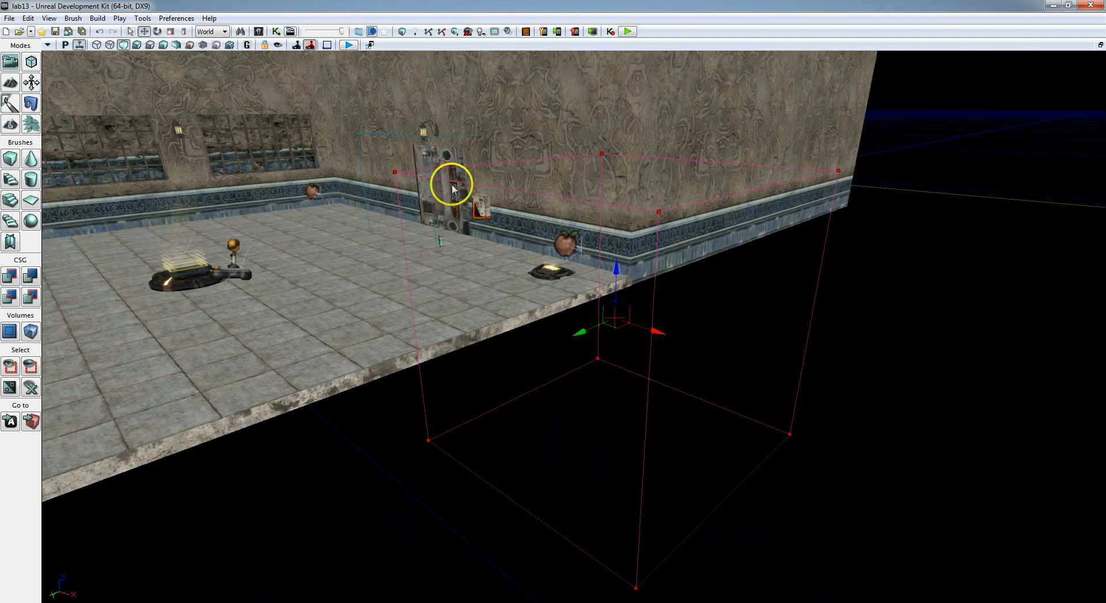
Create a DynamicTriggerVolume from the builder brush and move the brush clear of the new volume.
left_click(32, 330)
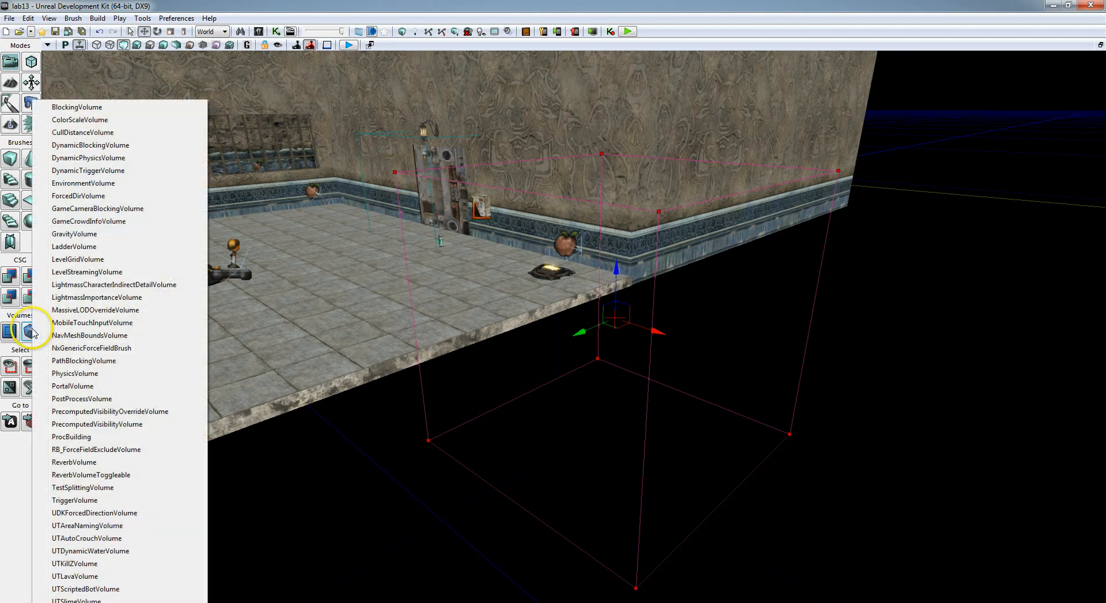
left_click(88, 170)
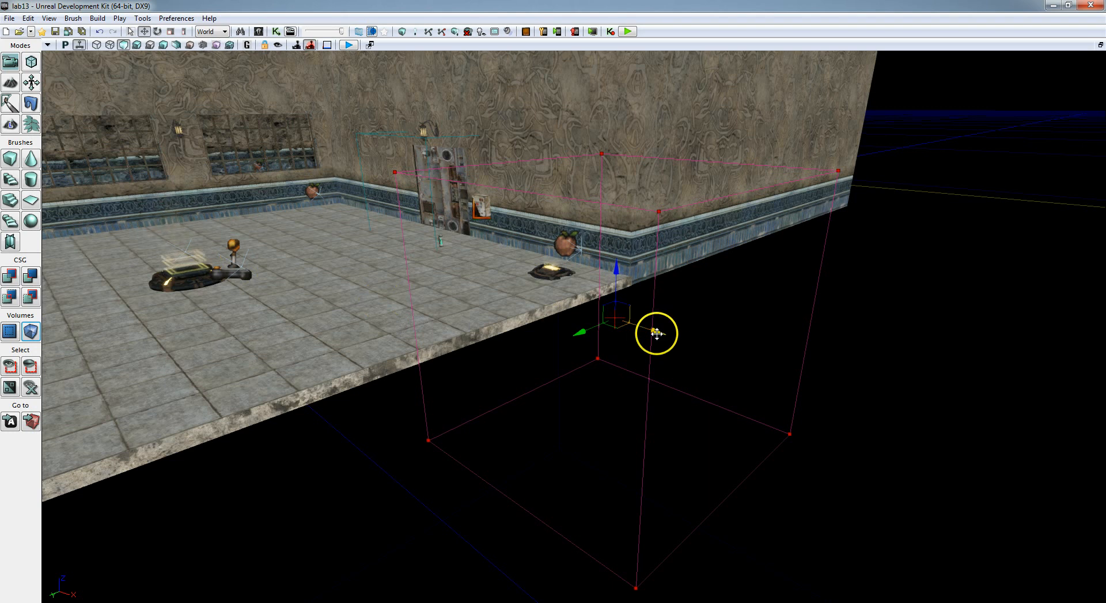
mouse_move(655, 334)
left_mouse_down()
mouse_move(715, 366)
mouse_move(1050, 463)
left_mouse_up()
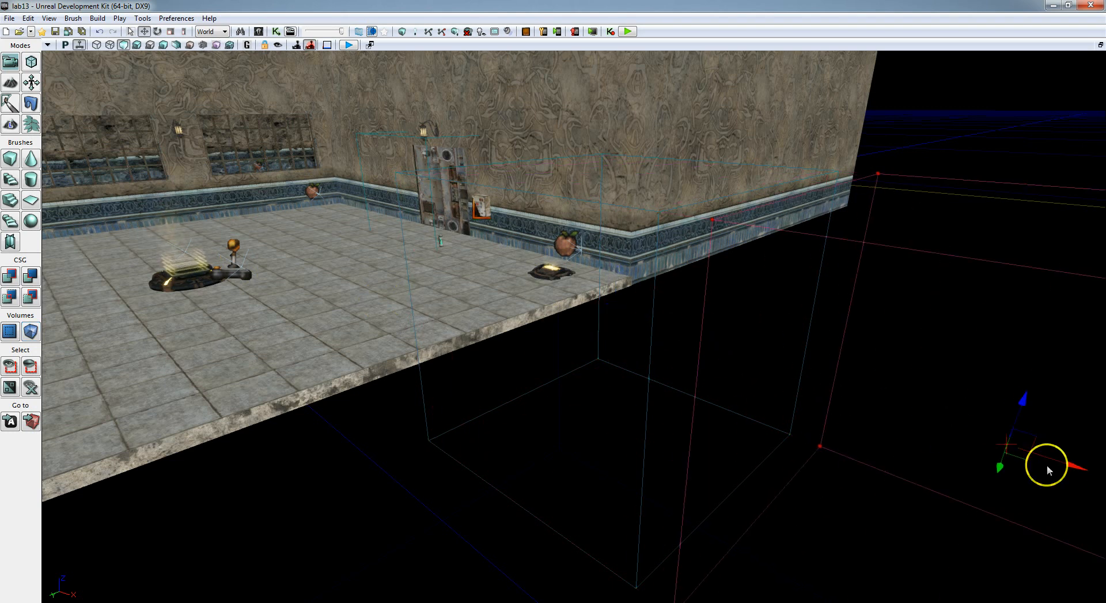
Enable Hard Attach in the new trigger volume's Attachment properties and close its properties.
left_click(644, 384)
right_click_drag(653, 399, 682, 390)
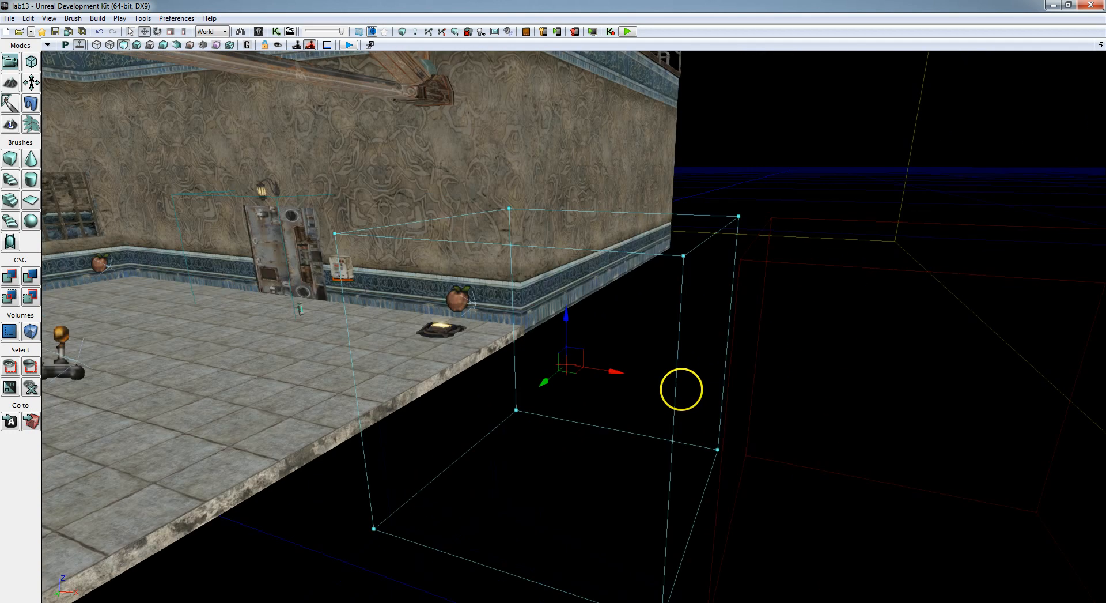
double_click(676, 255)
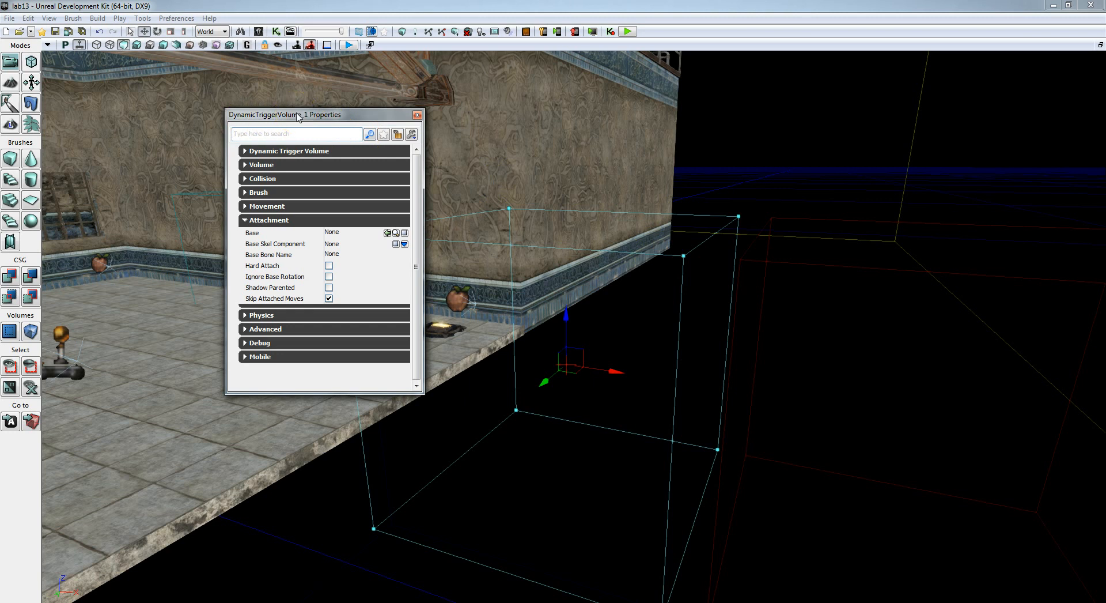
left_click(249, 220)
left_click(246, 220)
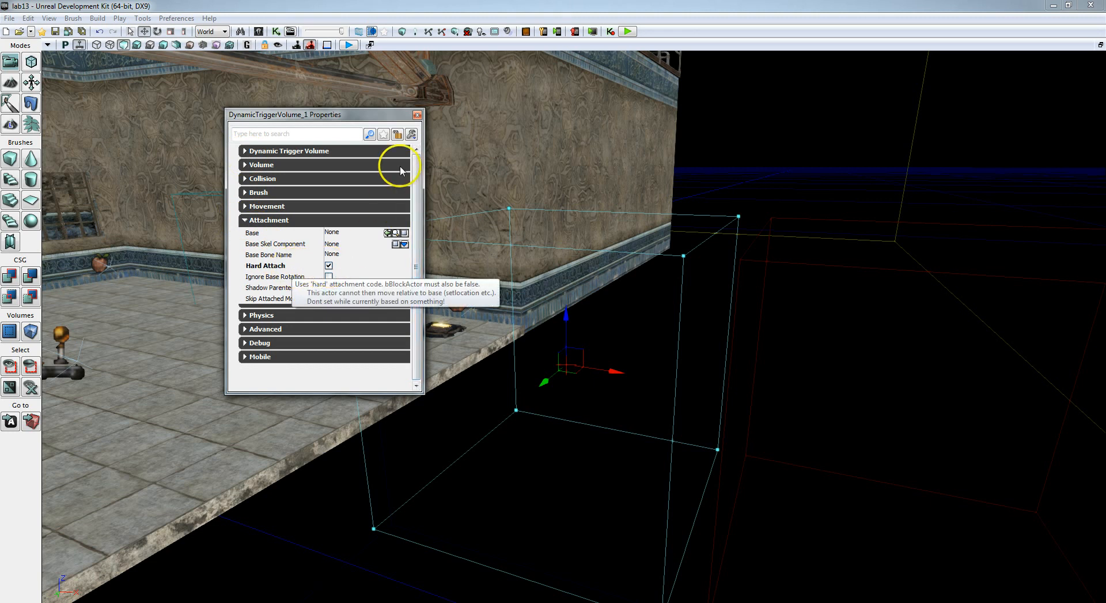
left_click(417, 117)
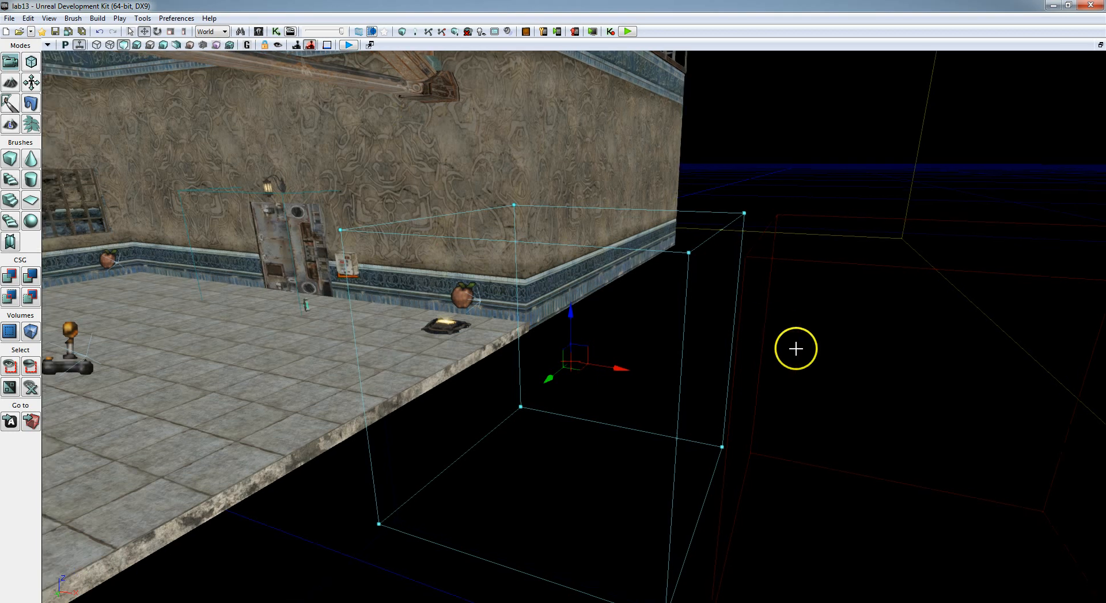
Open Kismet and add an object variable for the selected DynamicTriggerVolume_1 in free space of the Helper Bot sequence.
mouse_move(795, 346)
left_mouse_down()
mouse_move(766, 345)
mouse_move(806, 347)
mouse_move(797, 353)
left_mouse_up()
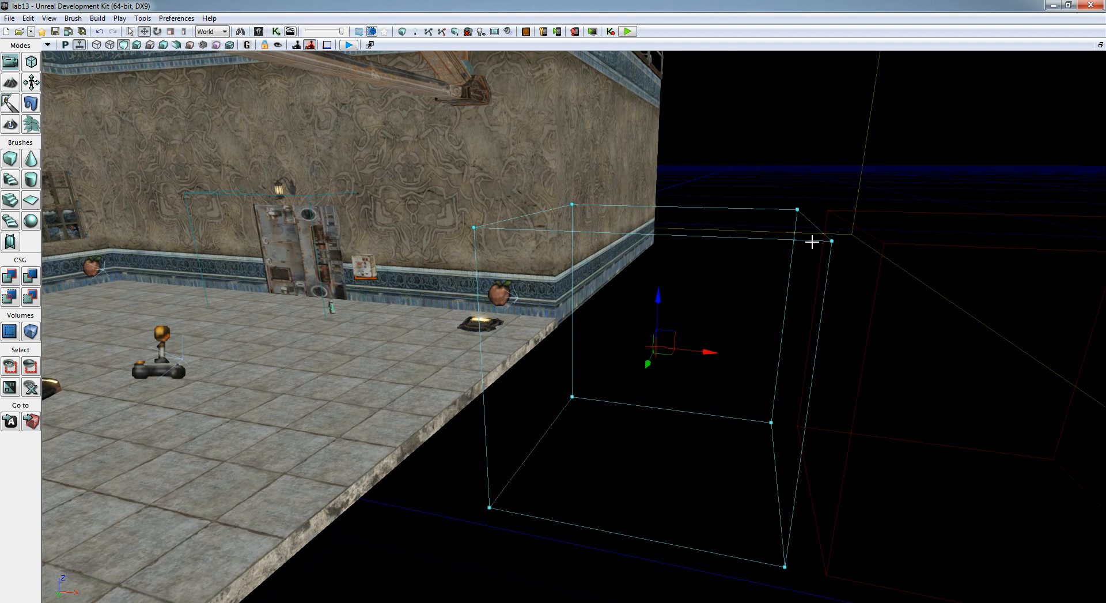
left_click(276, 33)
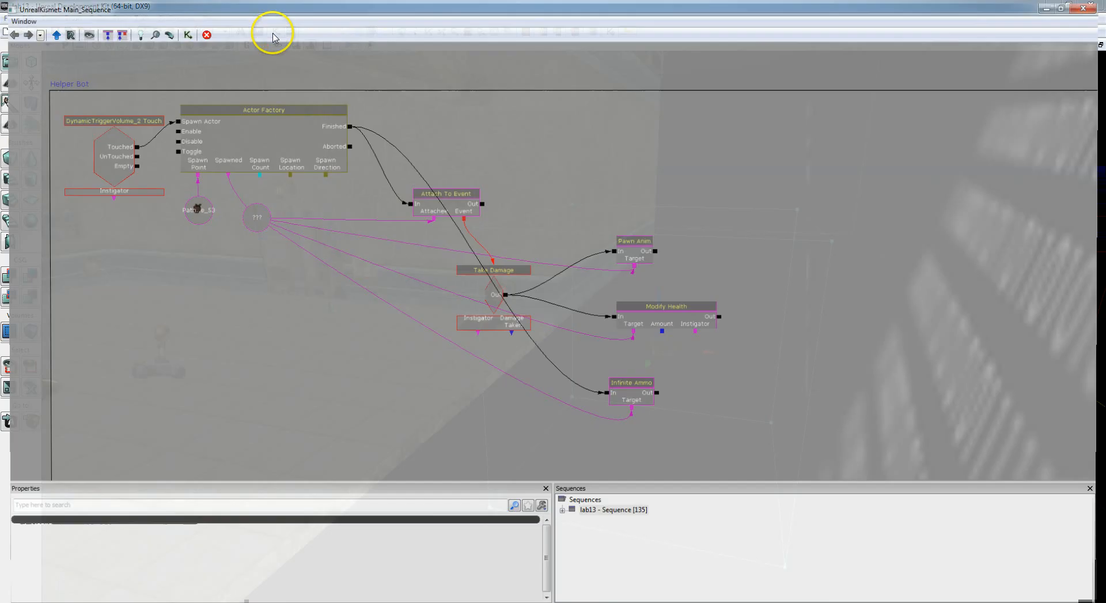
left_click_drag(321, 309, 472, 206)
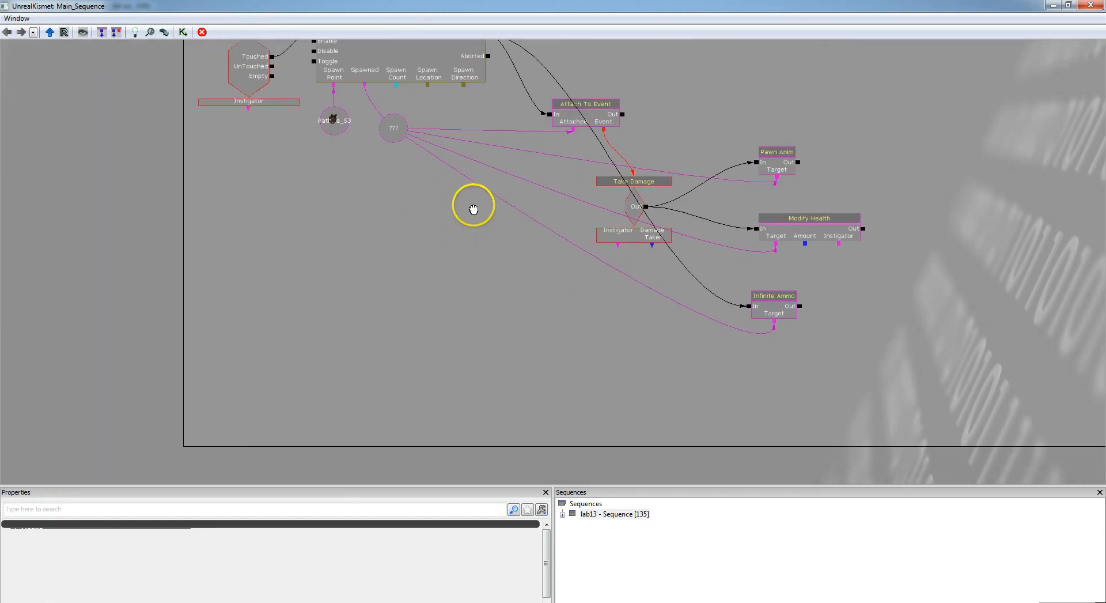
right_click(392, 329)
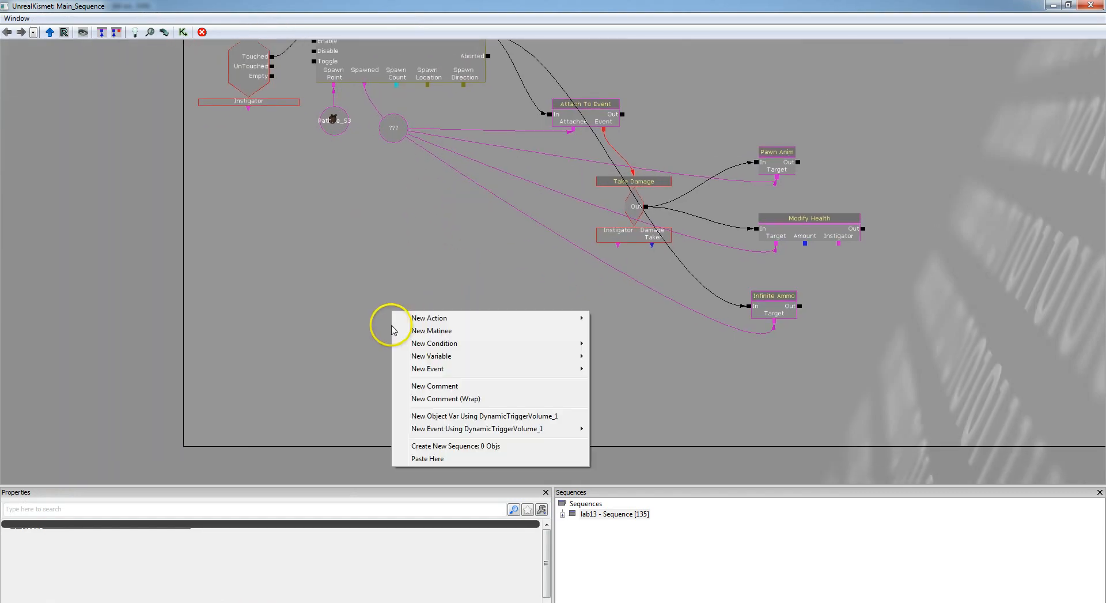
left_click(474, 417)
left_click_drag(430, 251, 489, 283)
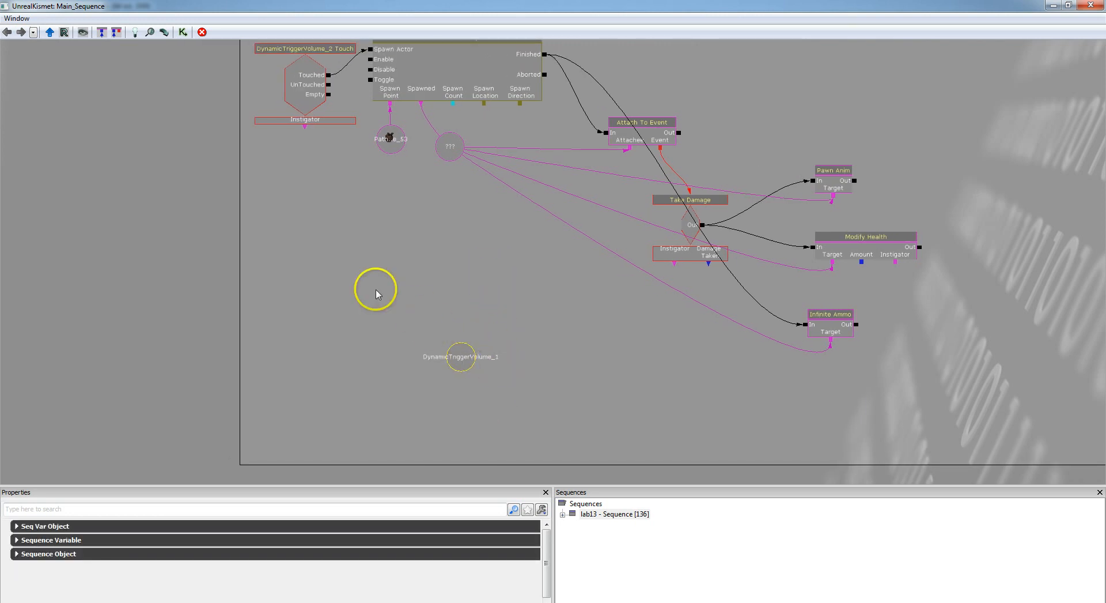
Add a Player Spawned event beside the trigger volume's object variable.
right_click(310, 266)
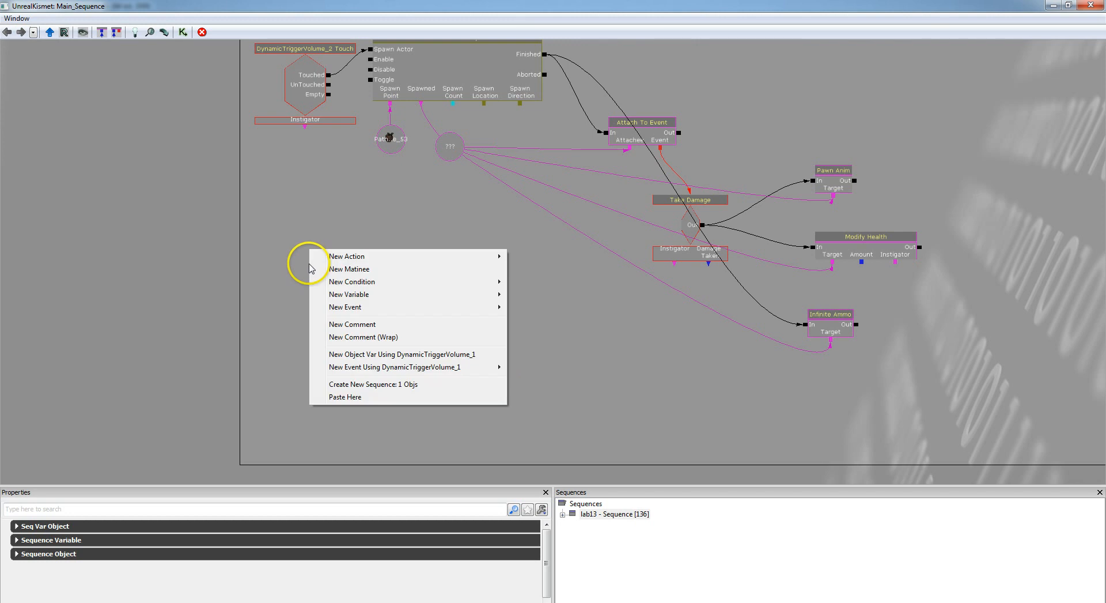
mouse_move(354, 311)
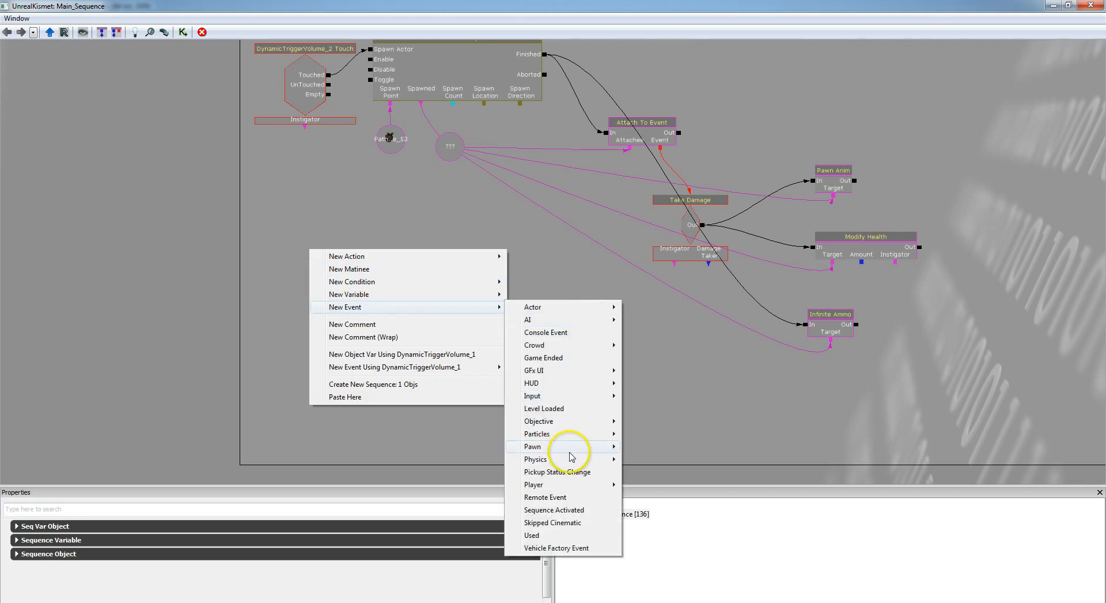
mouse_move(605, 484)
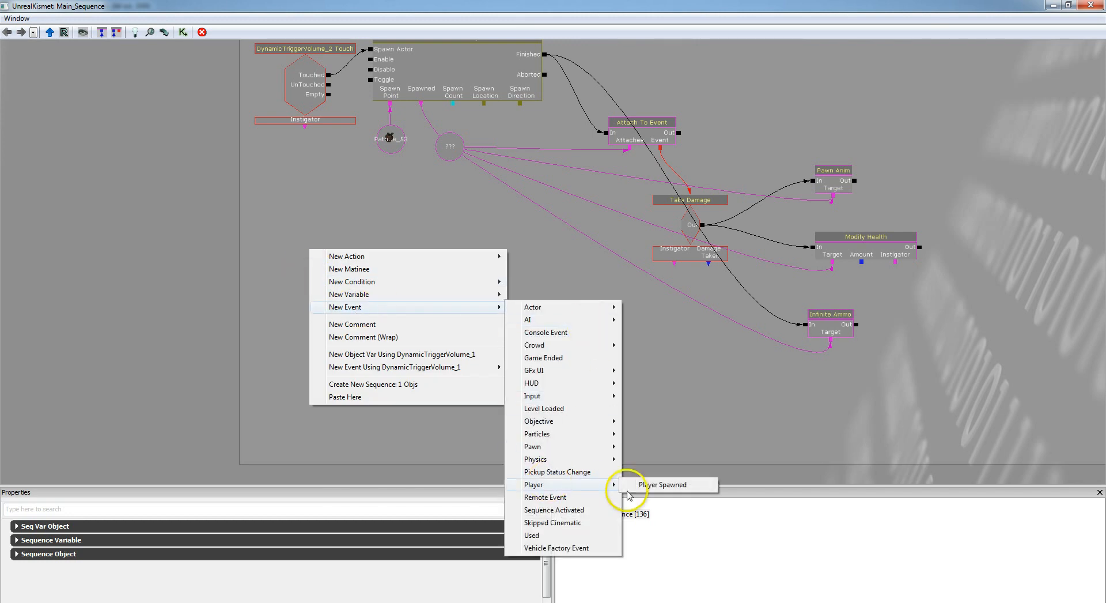
left_click(664, 484)
Add an Attach to Actor action beside the Player Spawned event and reduce the Kismet window so the level viewport is accessible.
right_click(494, 257)
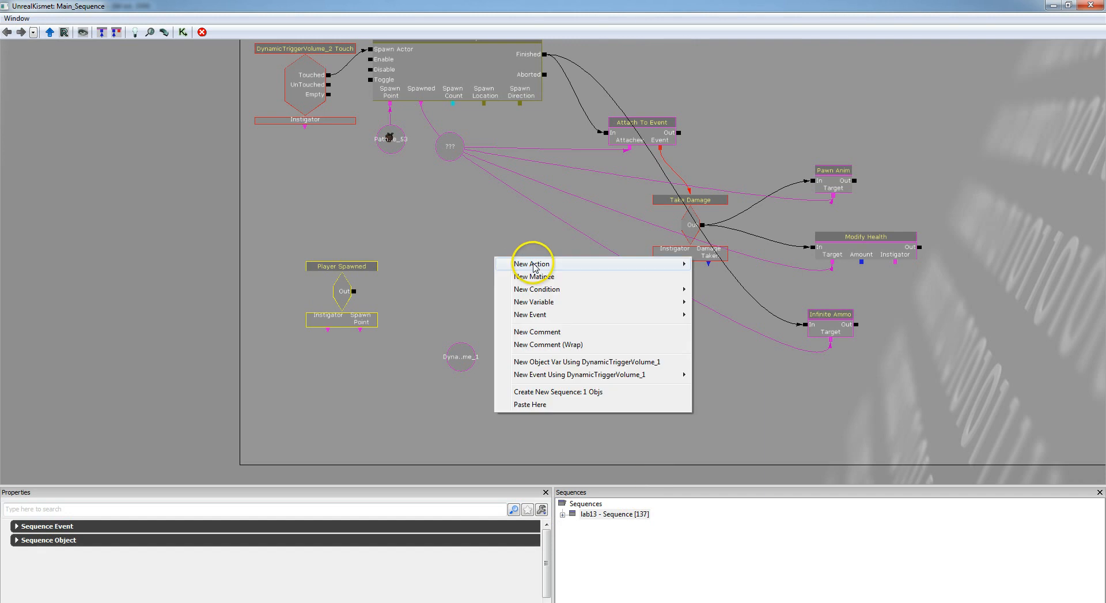
mouse_move(533, 265)
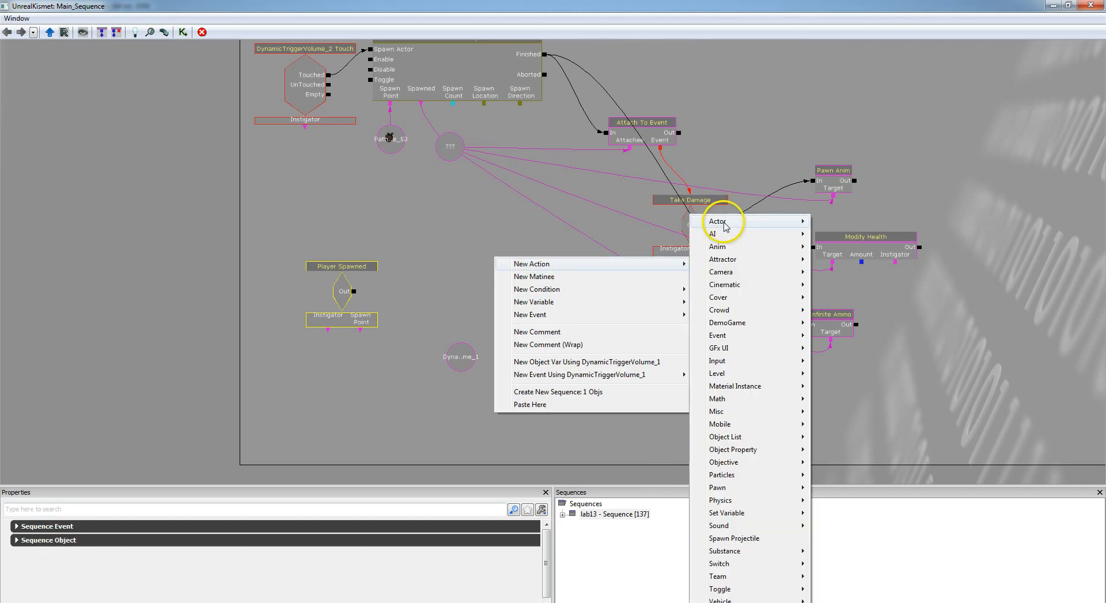
mouse_move(726, 221)
left_click(859, 259)
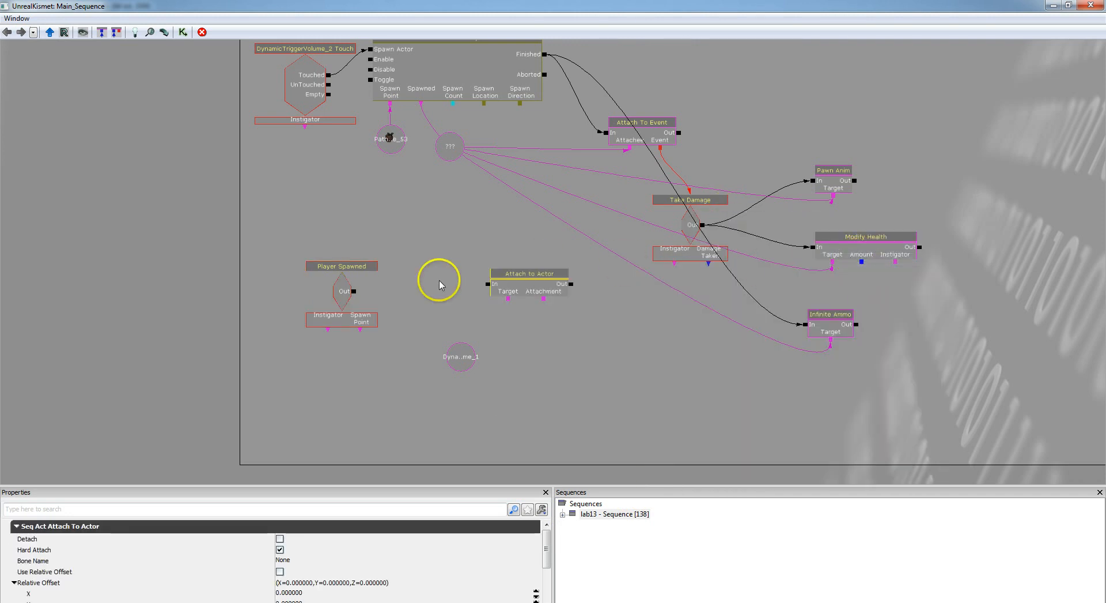
left_click_drag(439, 277, 434, 263)
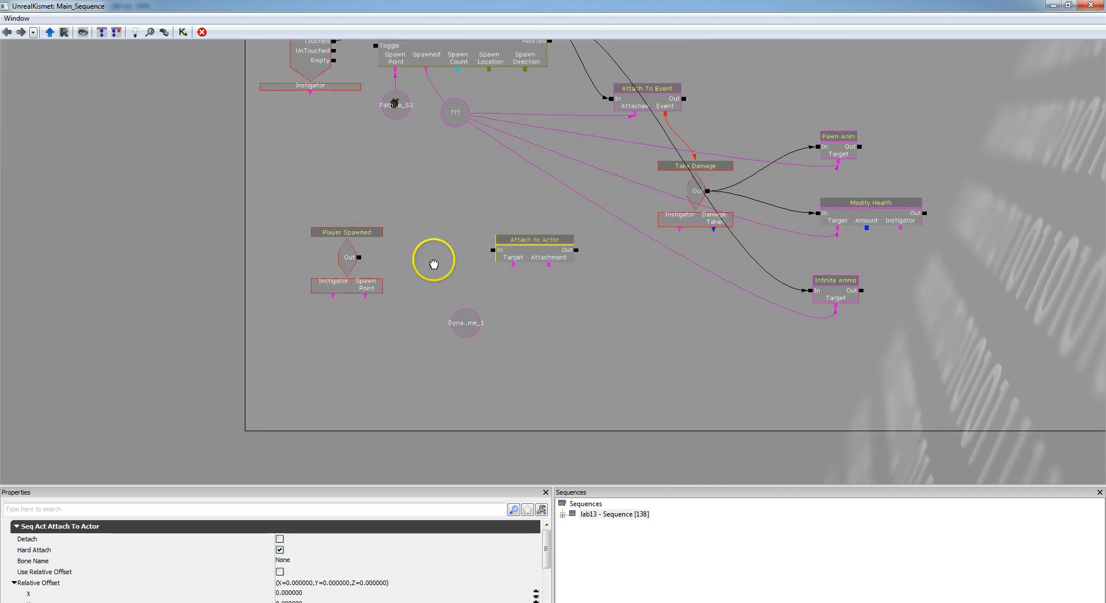
left_click(1068, 6)
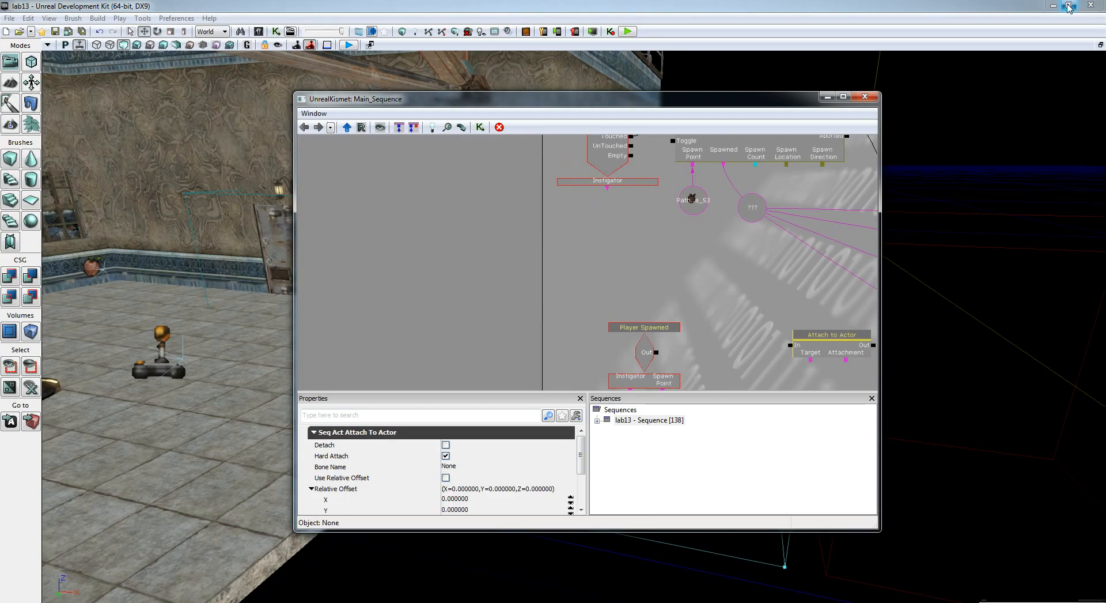
Select the player start in the level and add an object variable for it below the Player Spawned event in Kismet.
left_click_drag(699, 99, 889, 58)
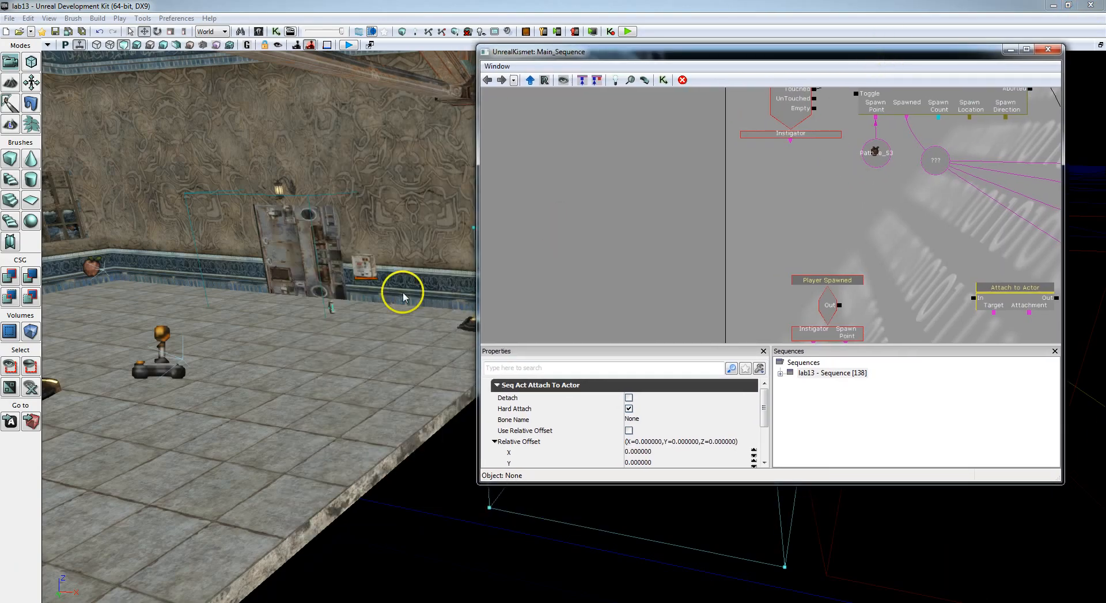
left_click_drag(349, 387, 323, 390)
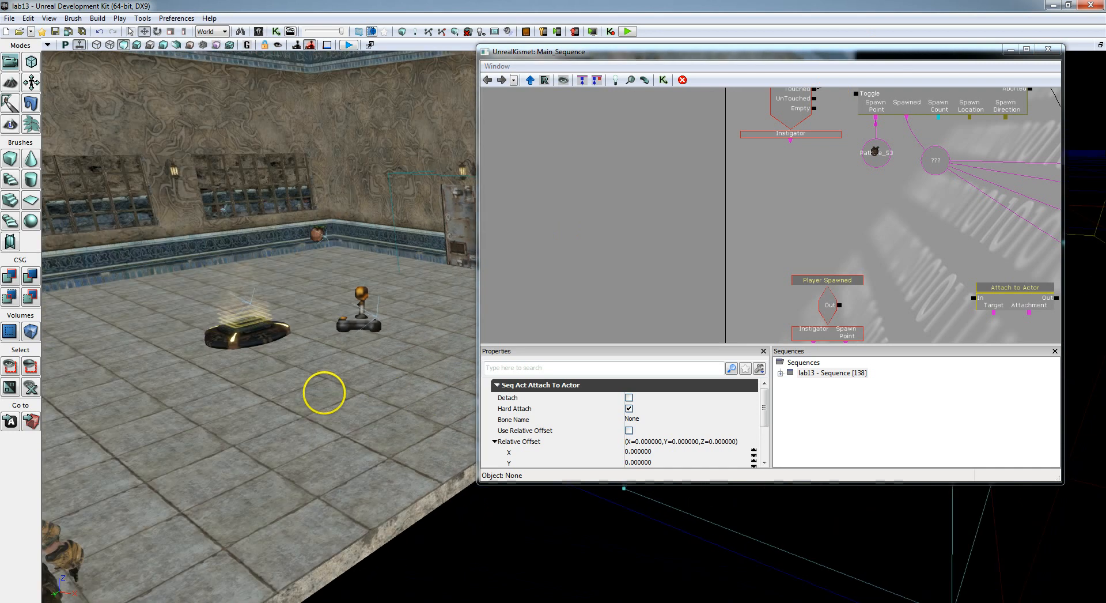
left_click(363, 318)
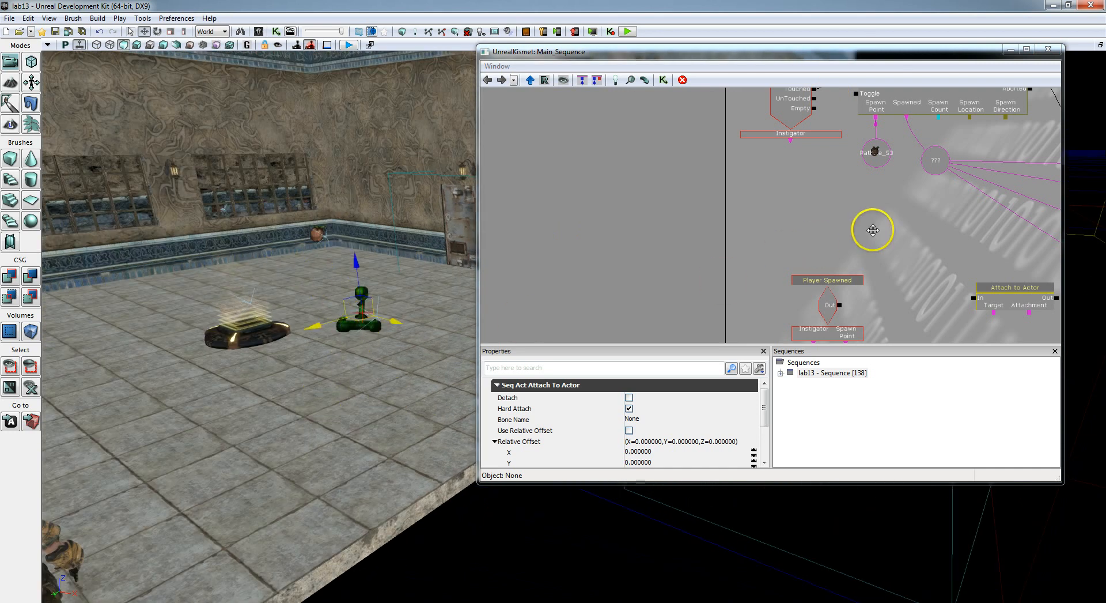
left_click_drag(869, 227, 796, 123)
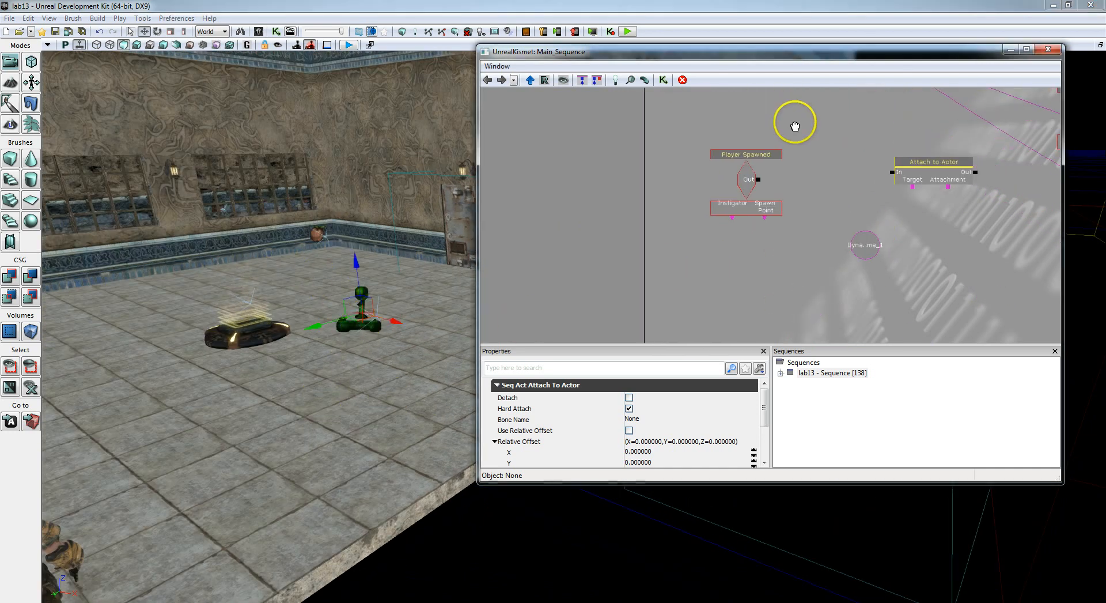
right_click(755, 240)
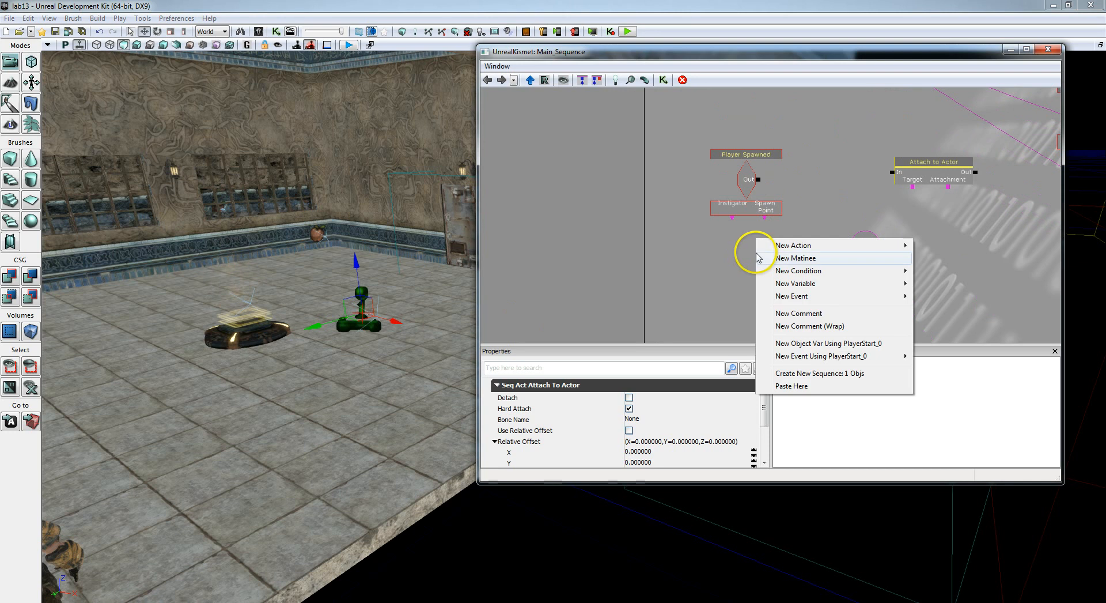
left_click(815, 344)
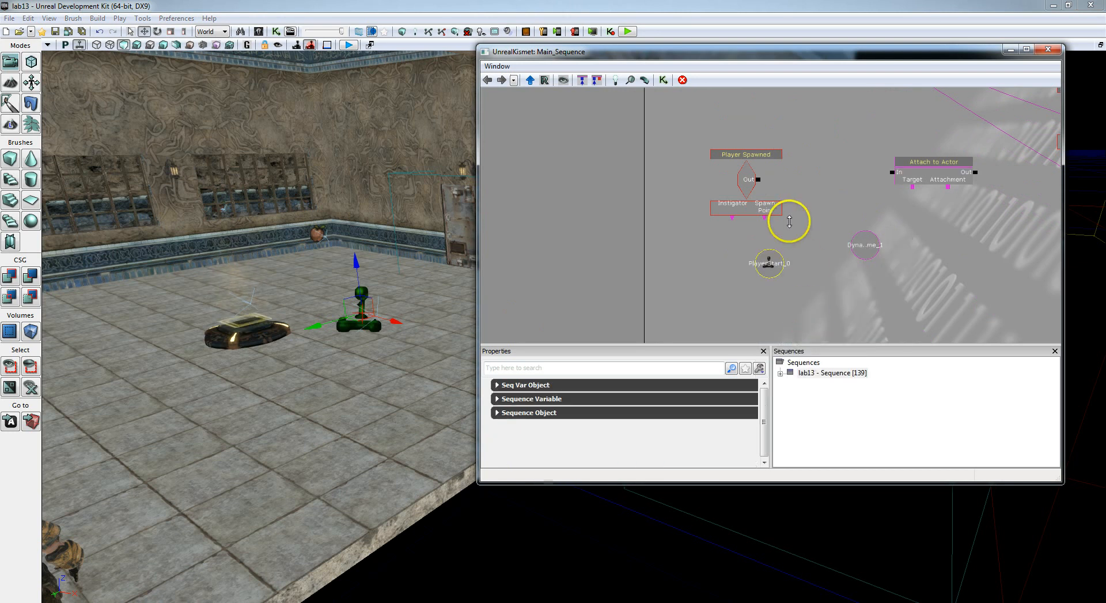
Link the Player Spawned event's Spawn Point to the PlayerStart_0 variable.
left_click_drag(811, 247, 815, 218)
left_click(773, 187)
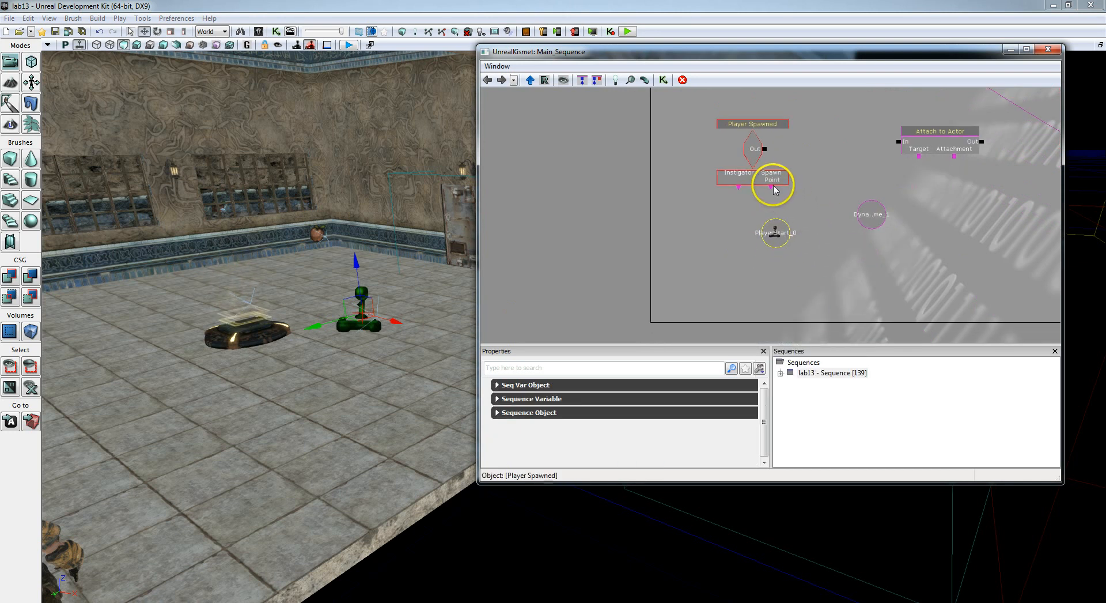
left_click_drag(773, 189, 776, 226)
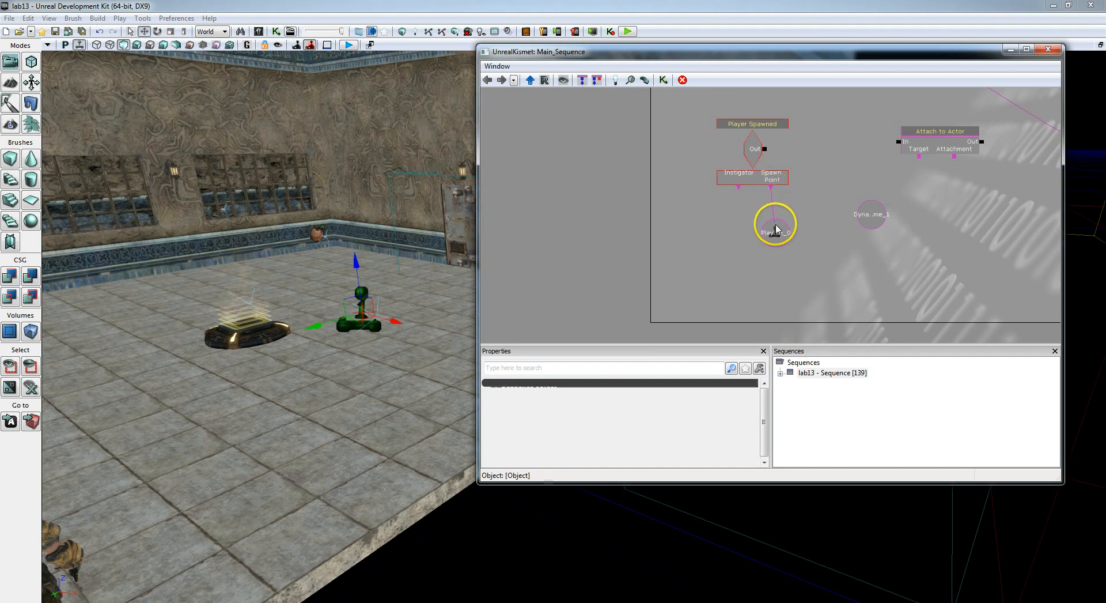
left_click(793, 264)
Add a Player variable near the Attach to Actor action and turn off All Players so it refers to player 0.
left_click_drag(820, 167, 746, 184)
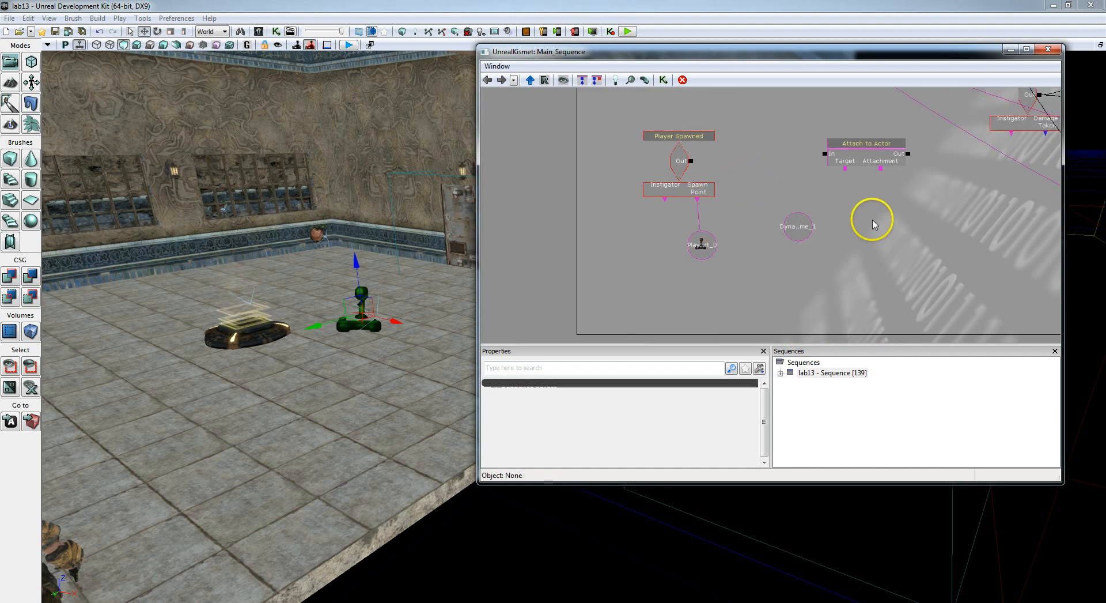
left_click_drag(870, 217, 837, 216)
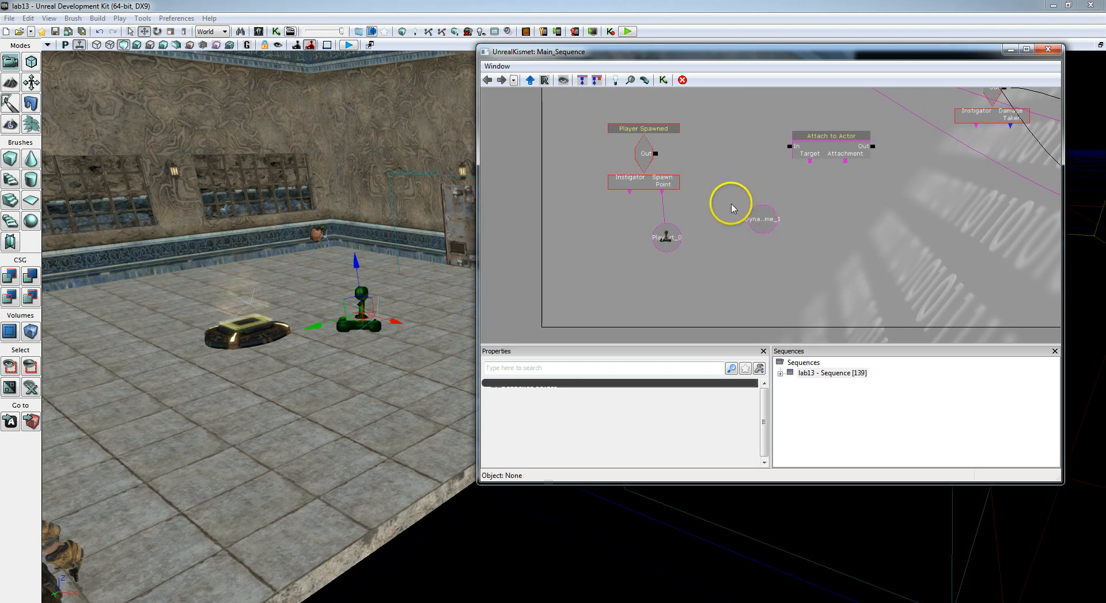
right_click(731, 186)
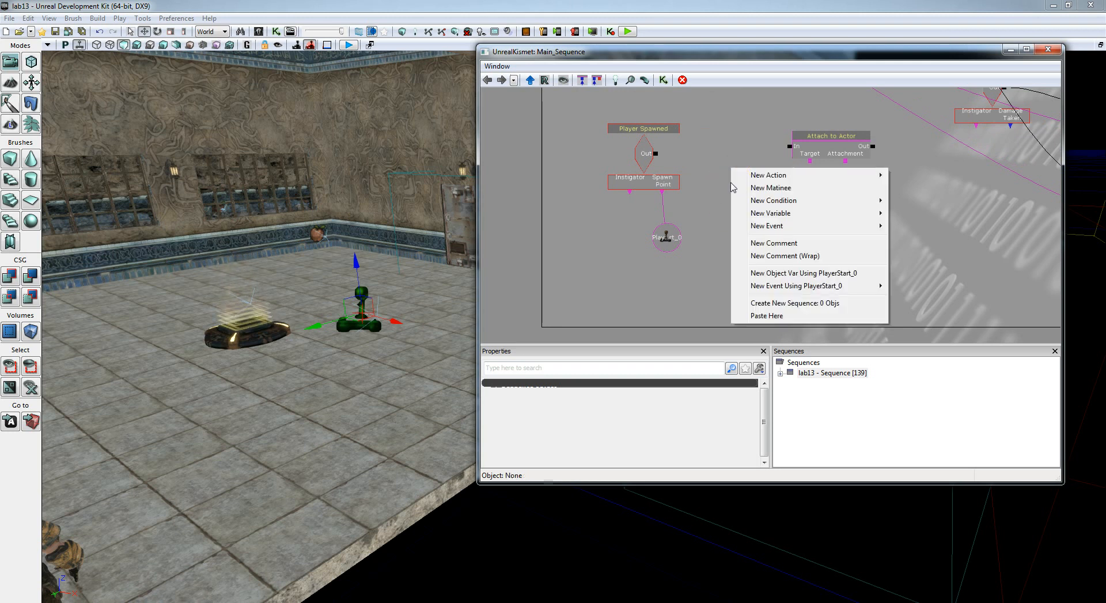
mouse_move(773, 213)
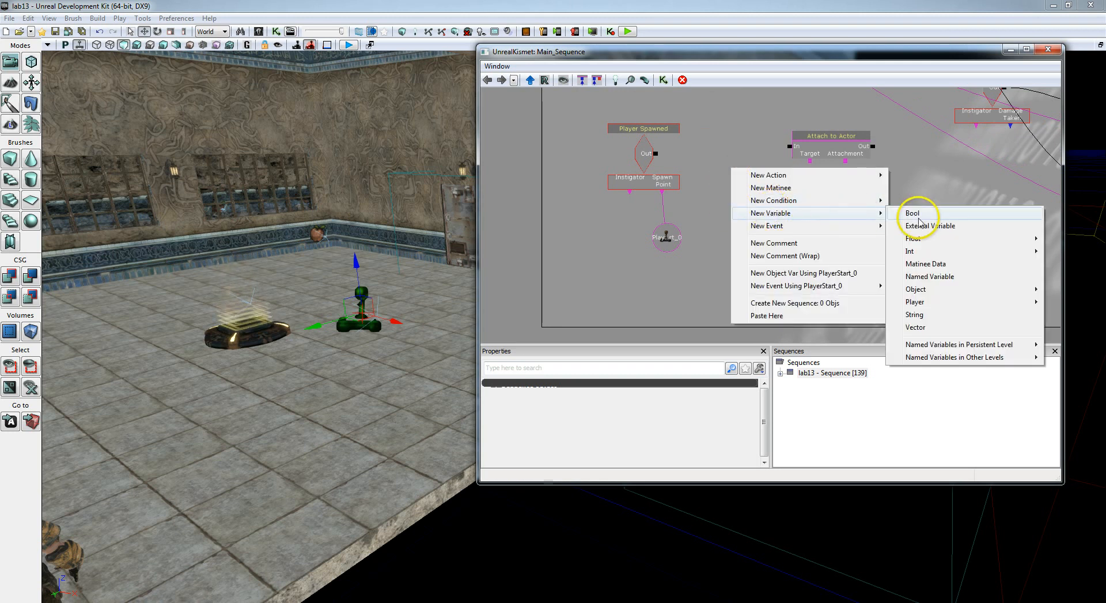
left_click(851, 302)
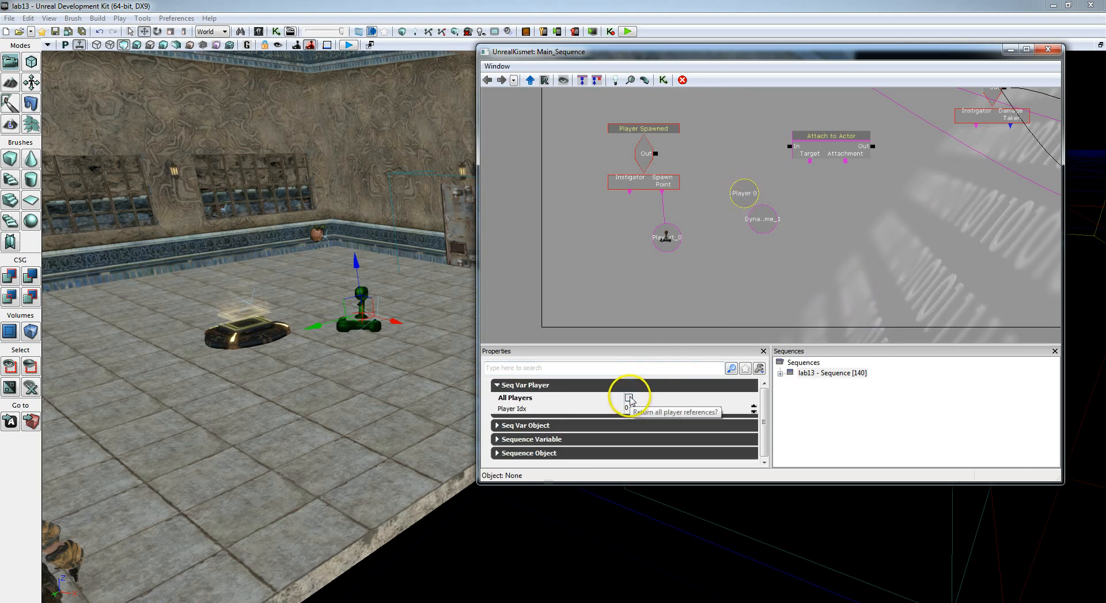
Wire Player Spawned's Out to Attach to Actor, using Player 0 as Target and the dynamic trigger volume as Attachment.
left_click_drag(884, 225, 840, 222)
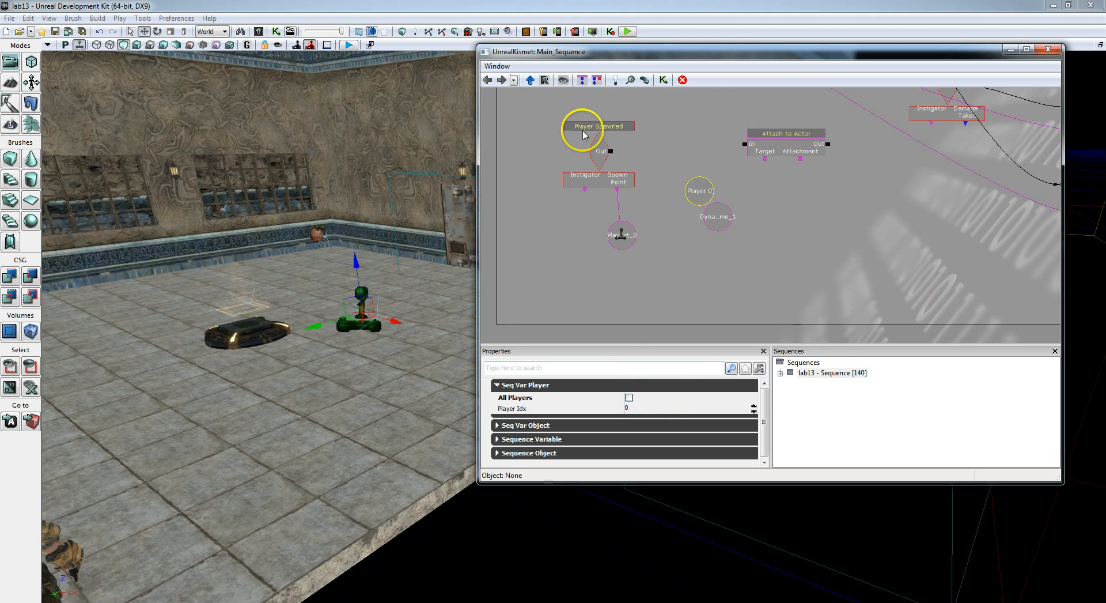
left_click_drag(609, 152, 747, 146)
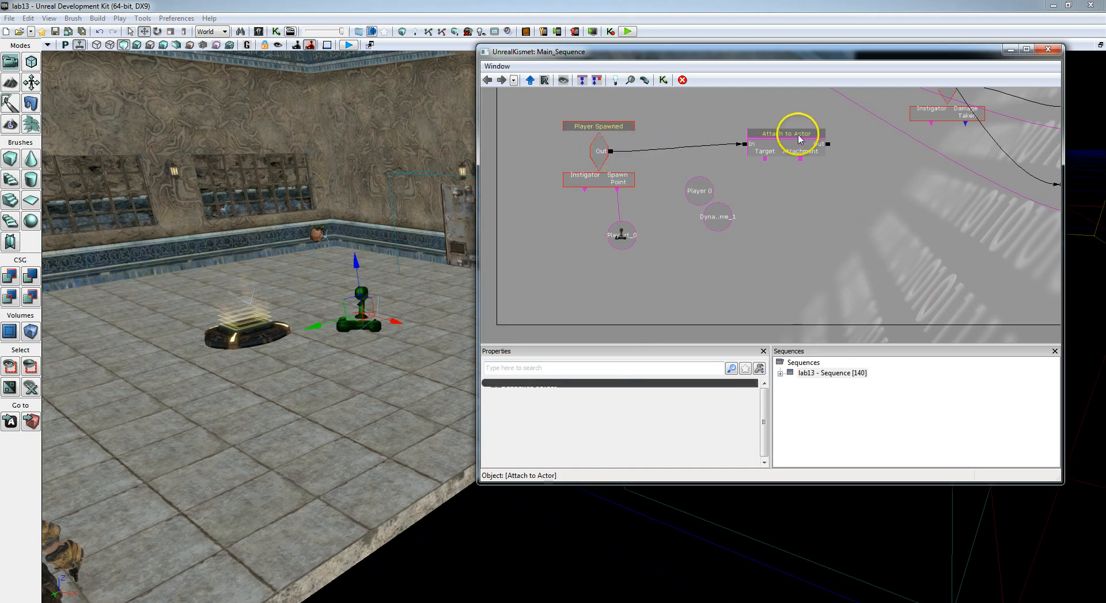
left_click_drag(766, 164, 706, 188)
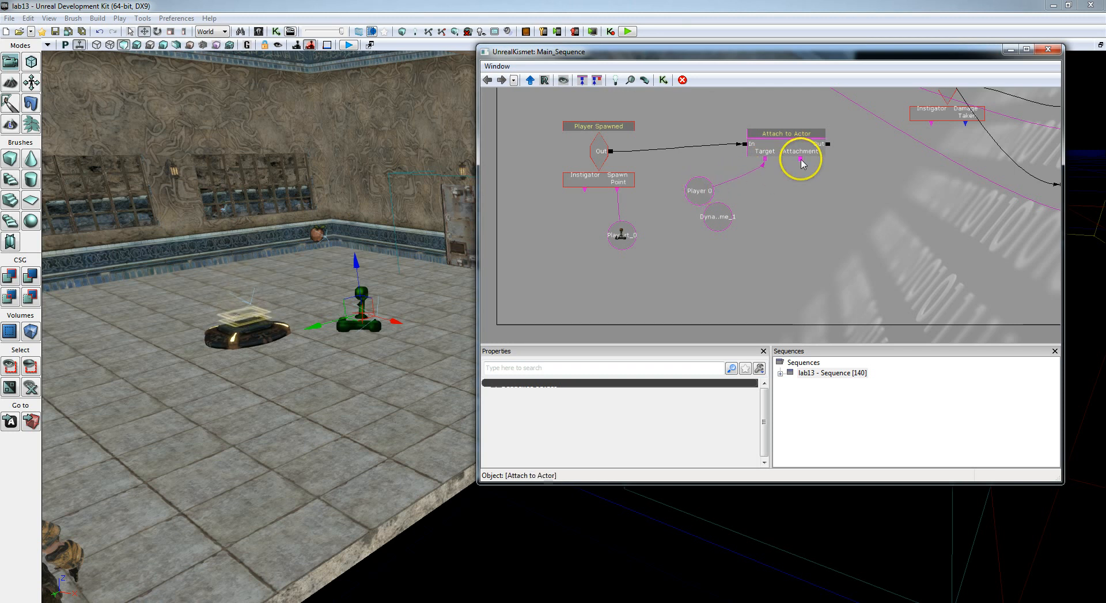
left_click_drag(800, 159, 726, 217)
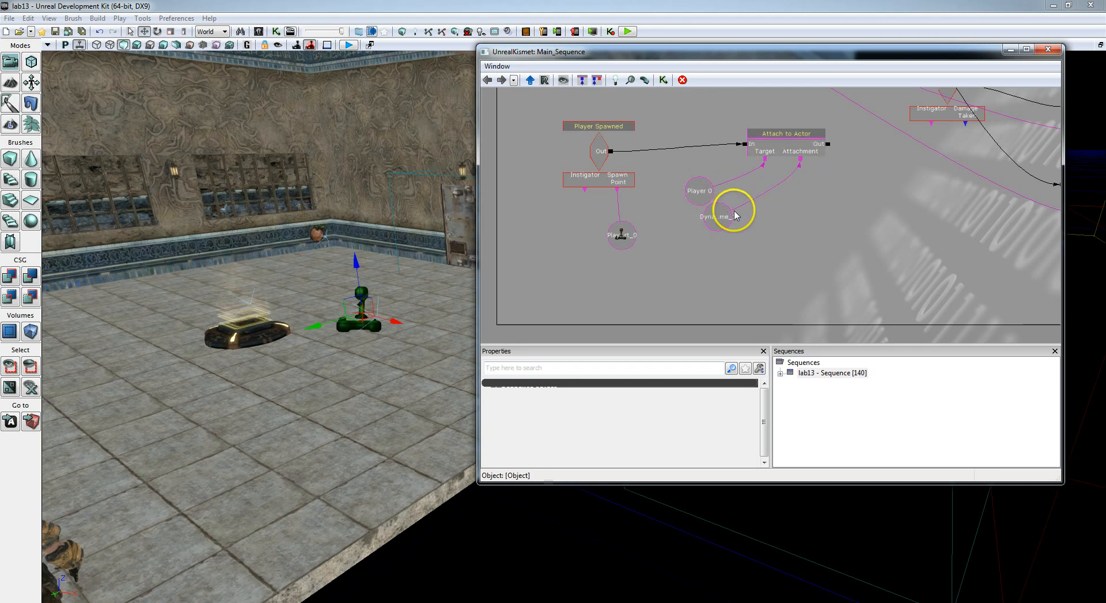
Enable relative offset and relative rotation on the Attach to Actor action and set its offset to X 50 and Y 50.
left_click_drag(830, 188, 772, 234)
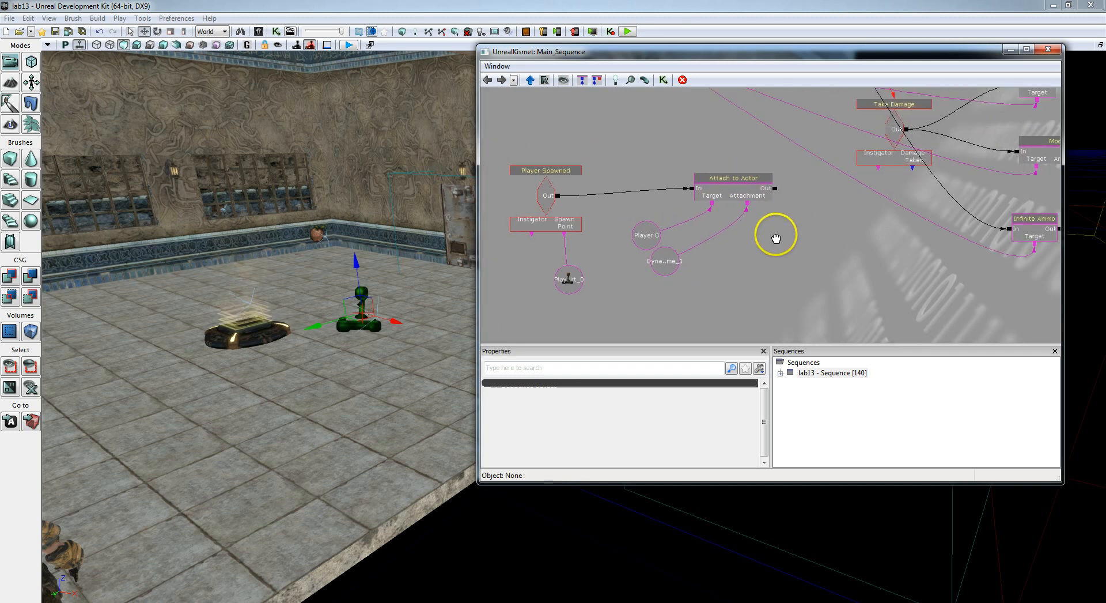
left_click(737, 185)
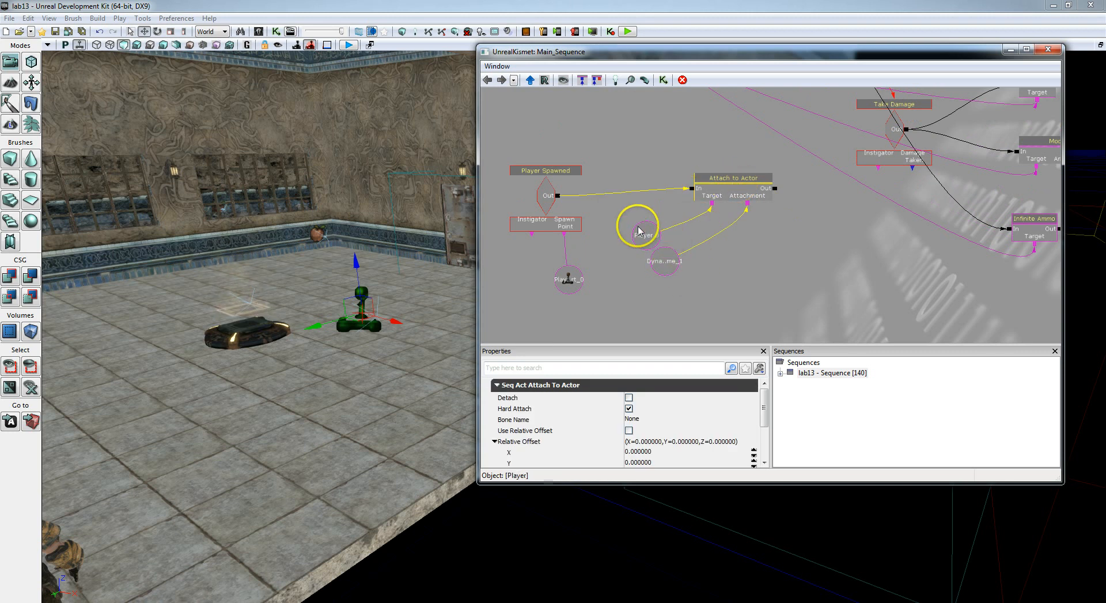
left_click_drag(742, 283, 749, 261)
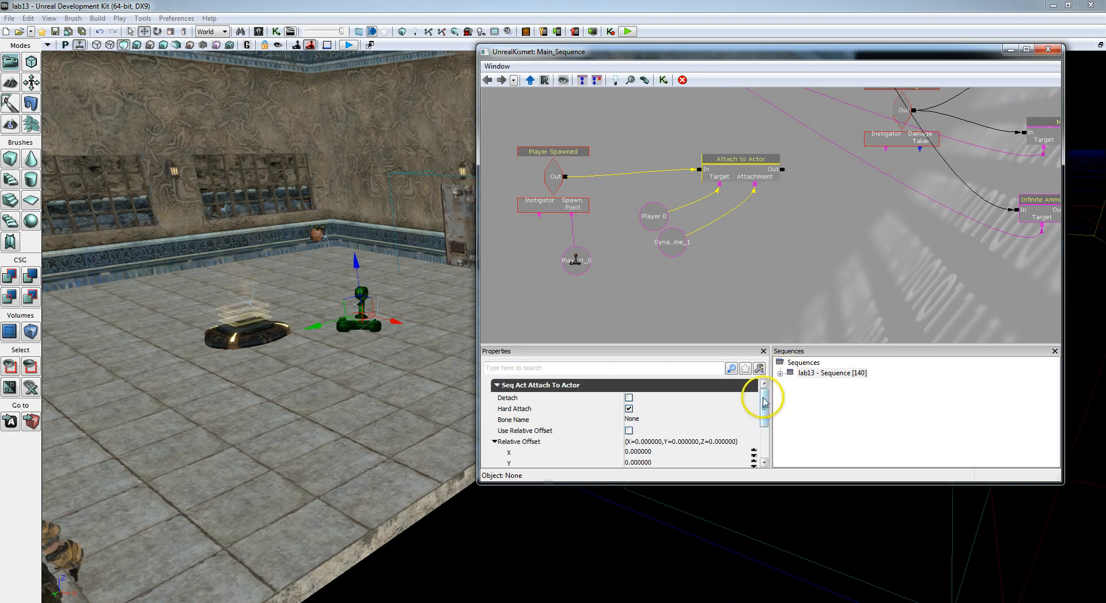
left_click_drag(766, 398, 765, 418)
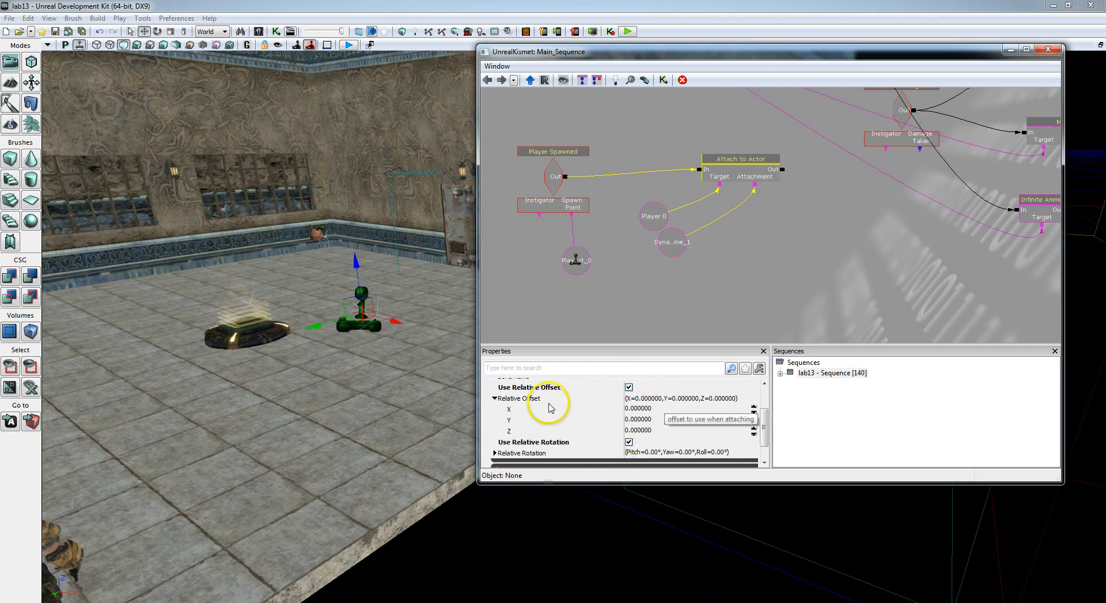
left_click(638, 408)
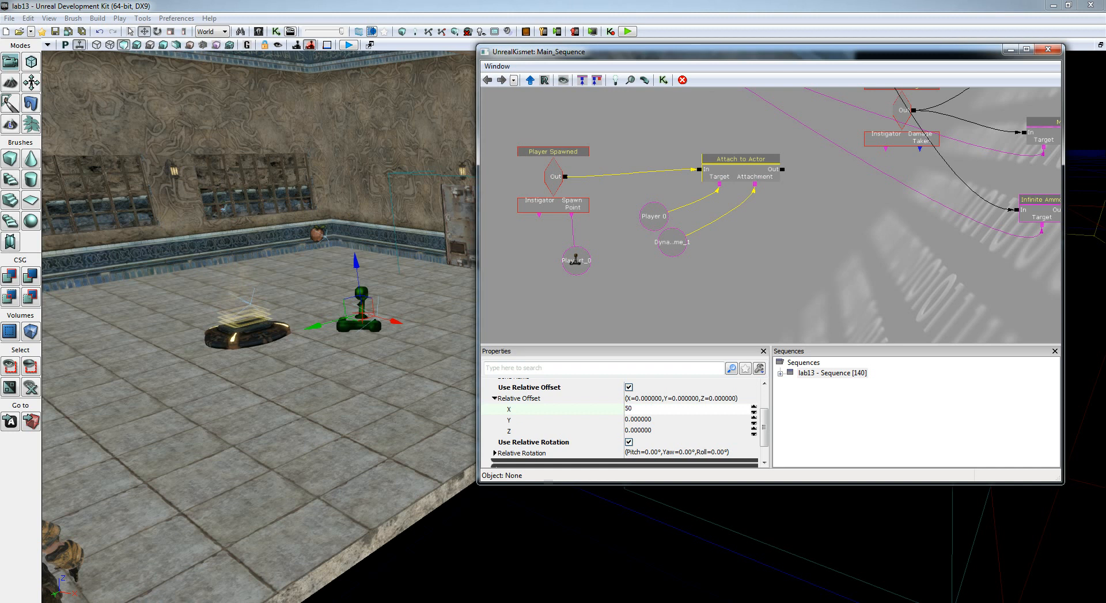
key("Tab")
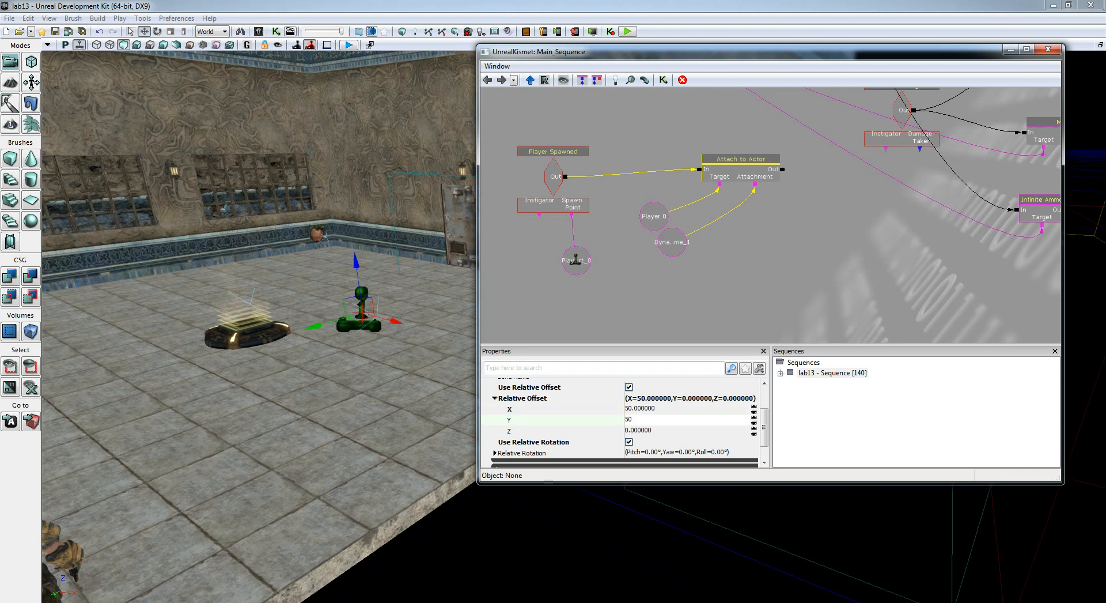
type("50")
key("Tab")
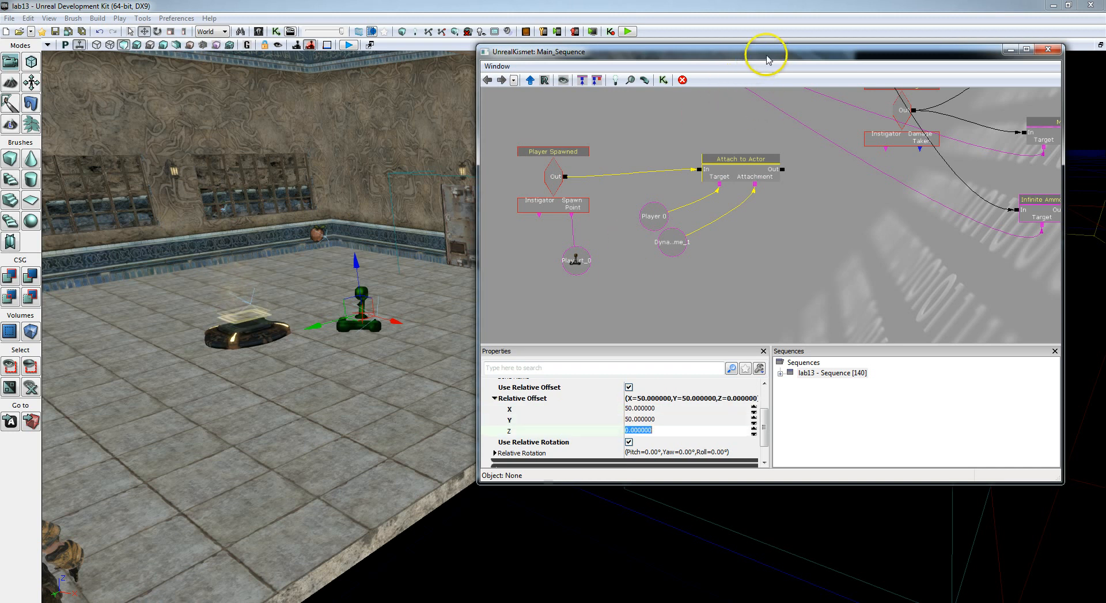
Add a Trace action in the free space beside the Helper Bot's Actor Factory.
left_click_drag(767, 60, 724, 59)
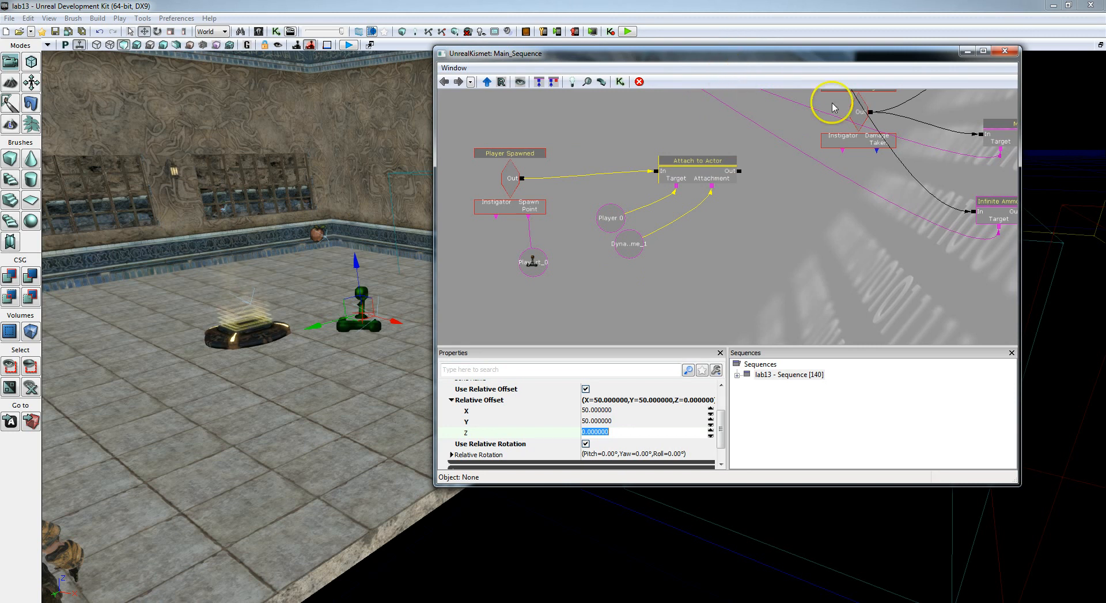
left_click_drag(813, 217, 794, 303)
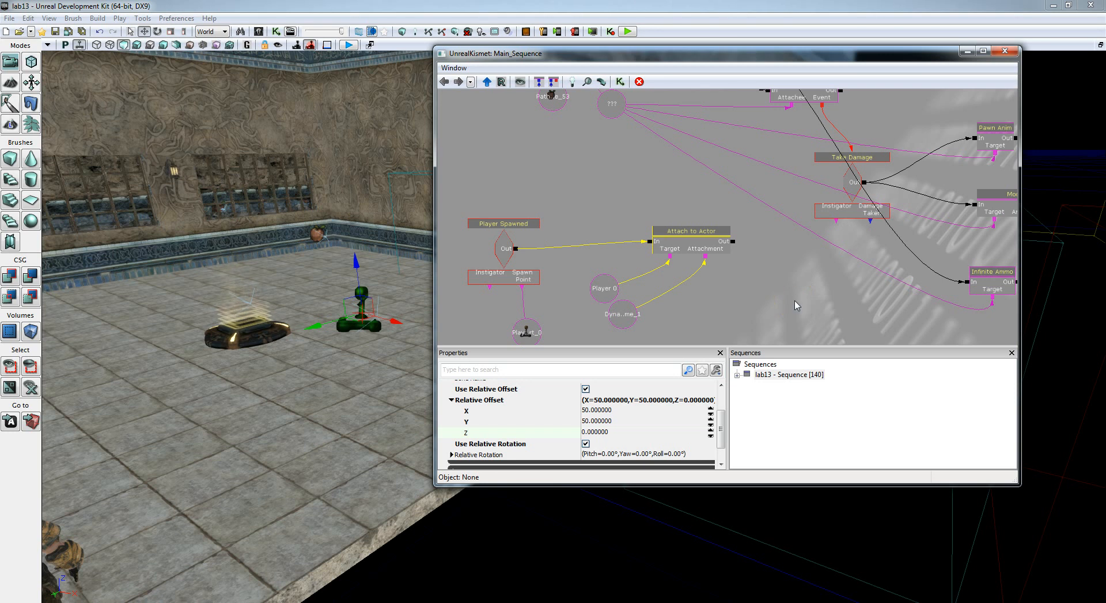
left_click_drag(795, 305, 783, 317)
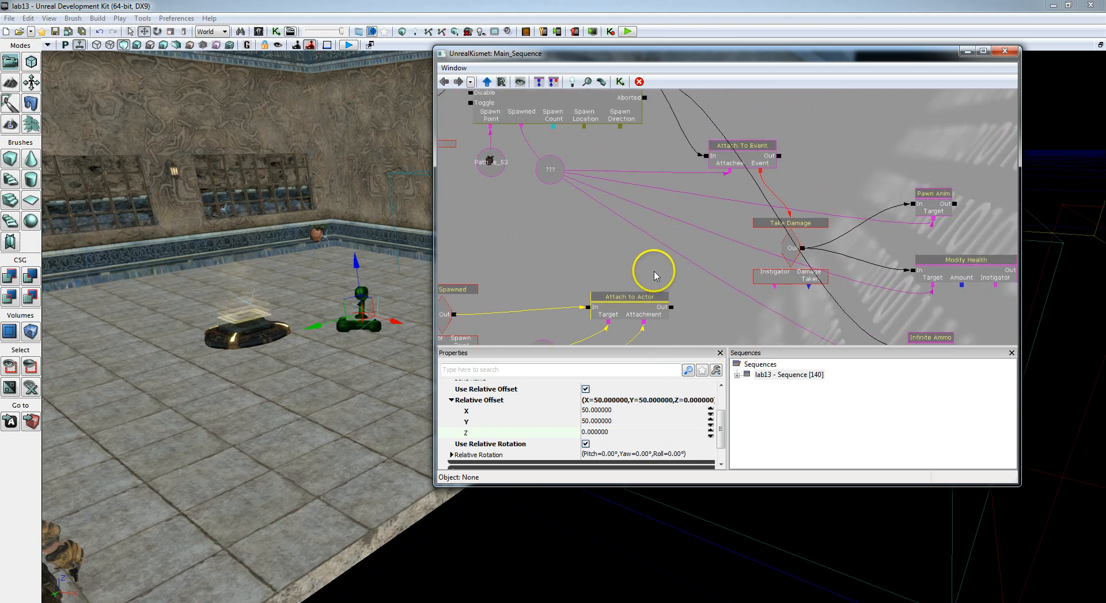
left_click_drag(655, 272, 602, 341)
left_click_drag(785, 207, 708, 166)
scroll(779, 168, "down", 1)
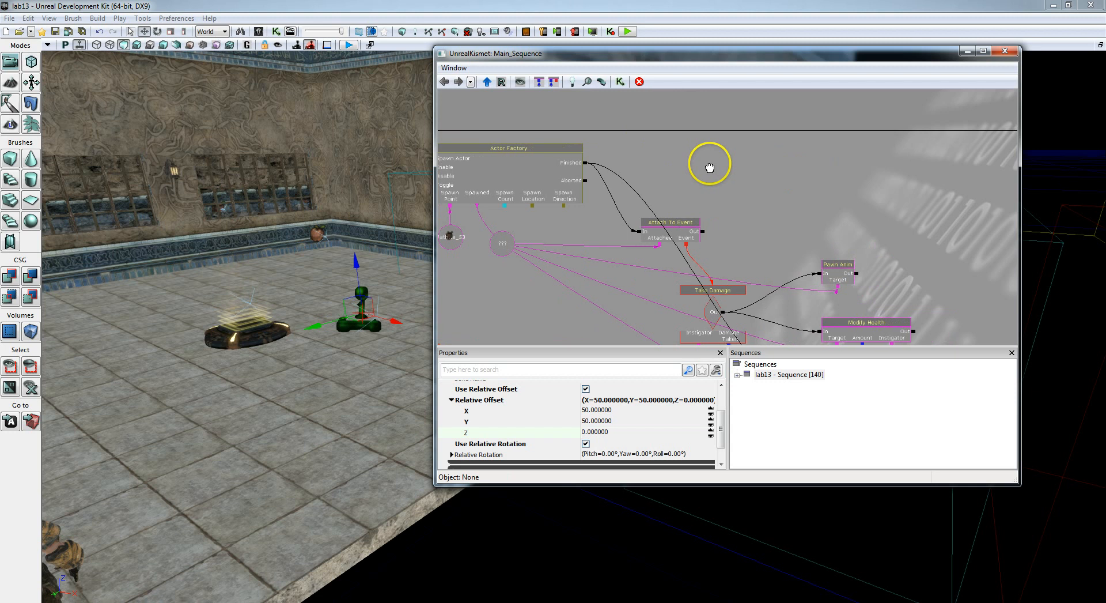
right_click(685, 141)
mouse_move(736, 143)
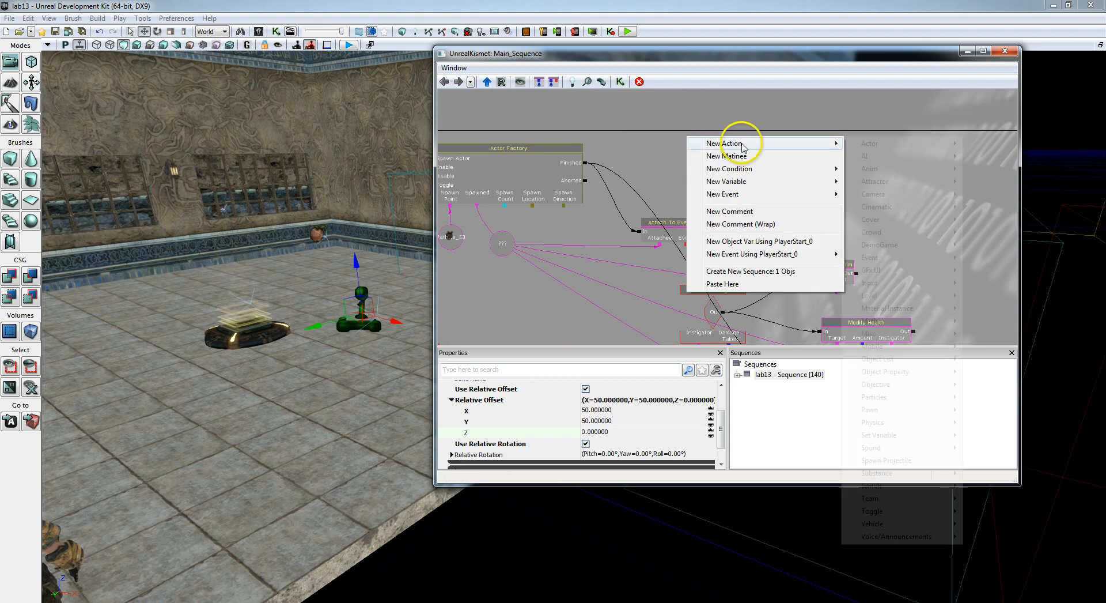
mouse_move(890, 333)
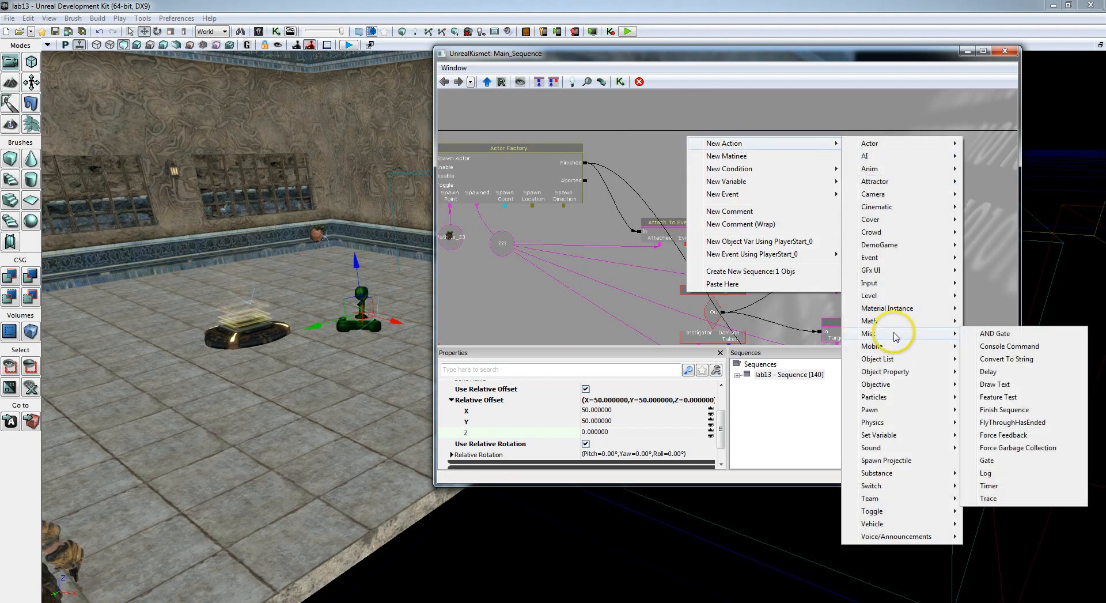
left_click(988, 498)
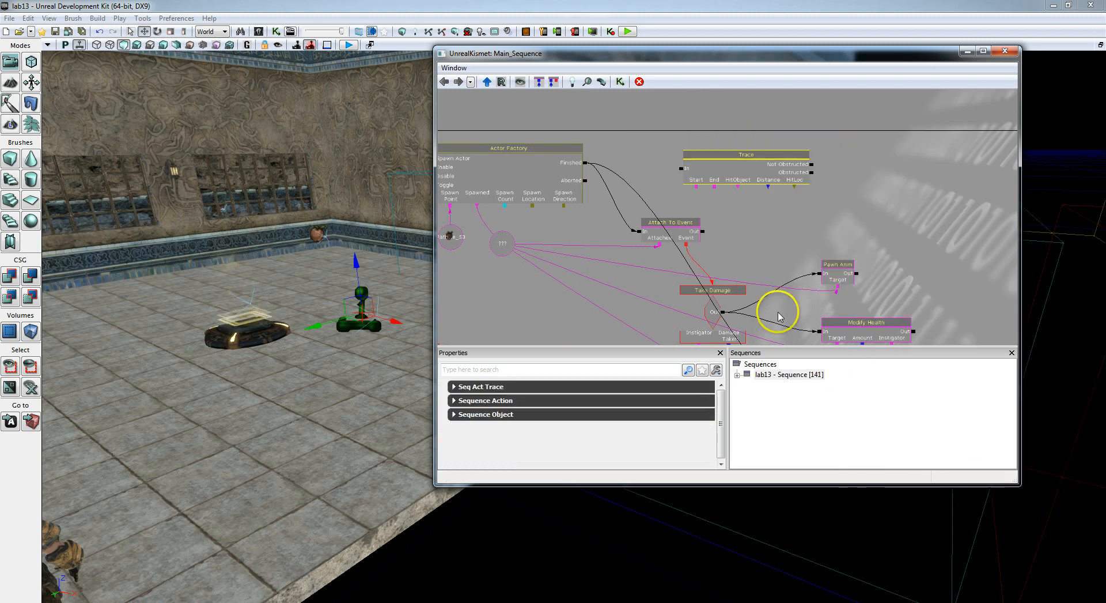
Wire the Actor Factory's Finished output to Trace, with the spawned bot's object variable as Start and Player 0 as End.
left_click(746, 223)
left_click(570, 154)
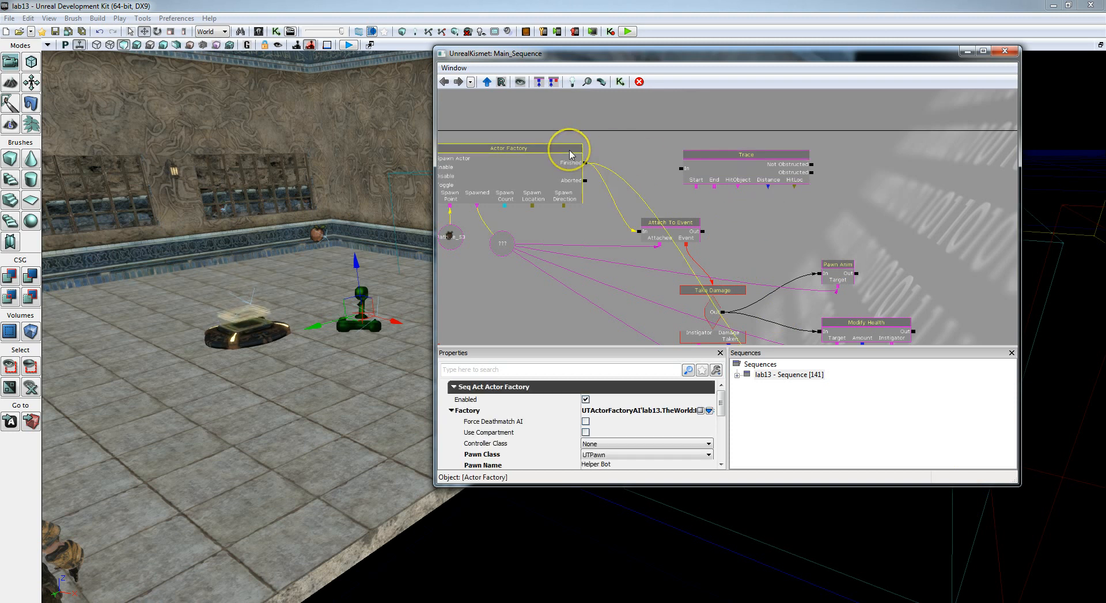
left_click_drag(586, 166, 682, 170)
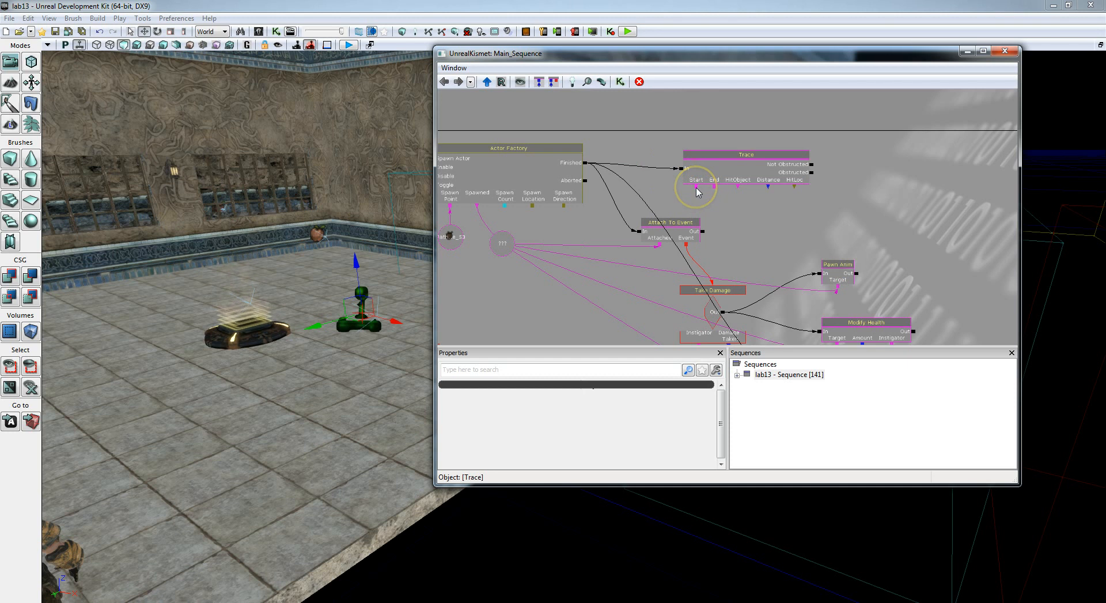
left_click_drag(696, 189, 506, 247)
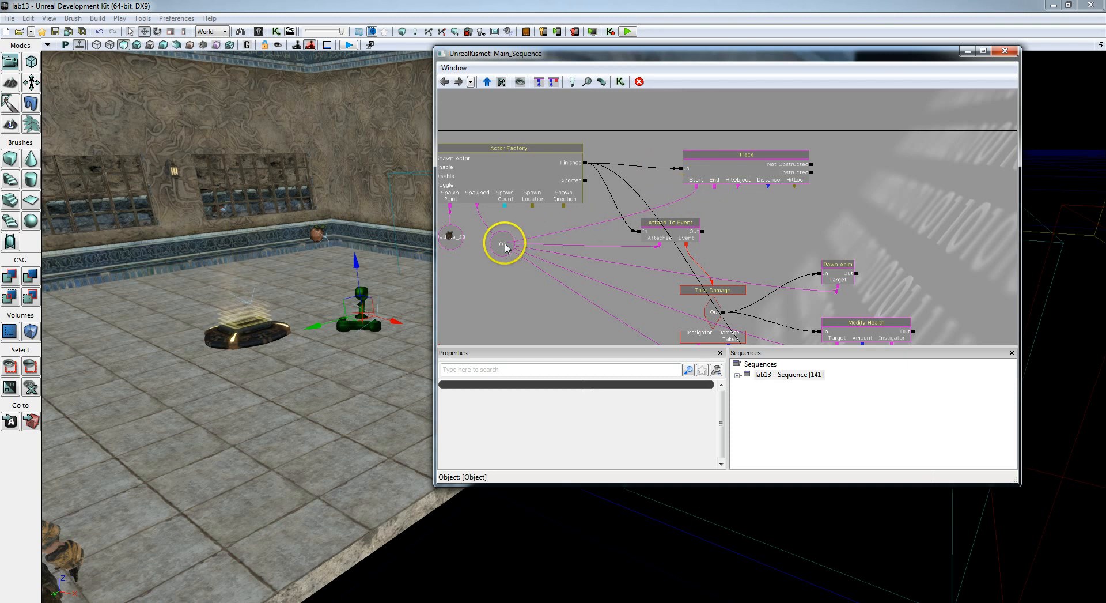
mouse_move(714, 187)
left_mouse_down()
mouse_move(620, 324)
mouse_move(583, 340)
mouse_move(456, 269)
mouse_move(595, 227)
left_mouse_up()
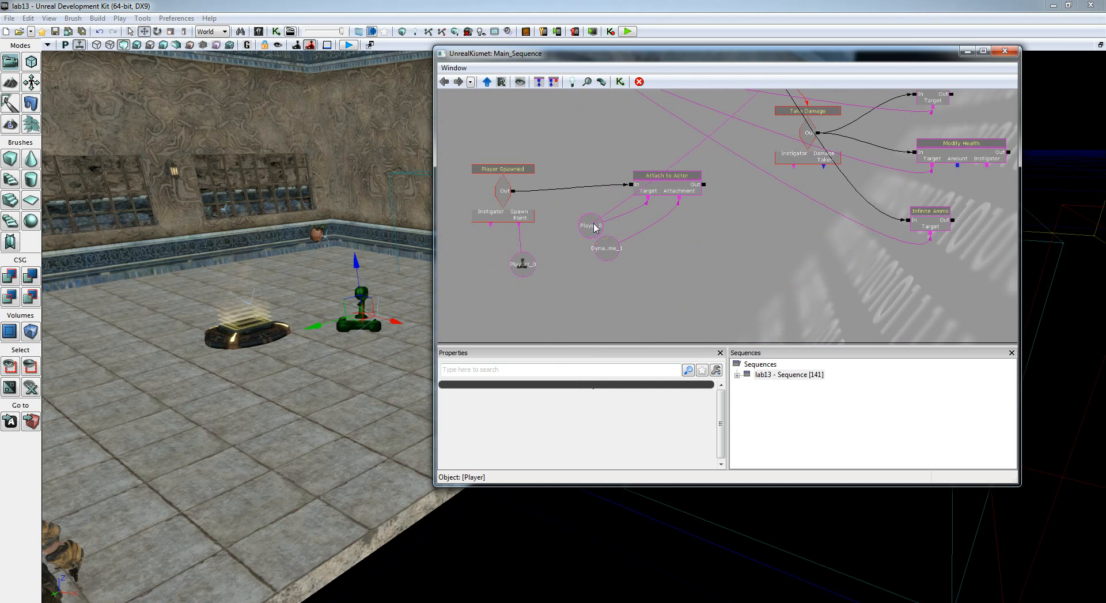
Add an AI Move To Actor action in the free space beside the Trace action.
left_click(728, 208)
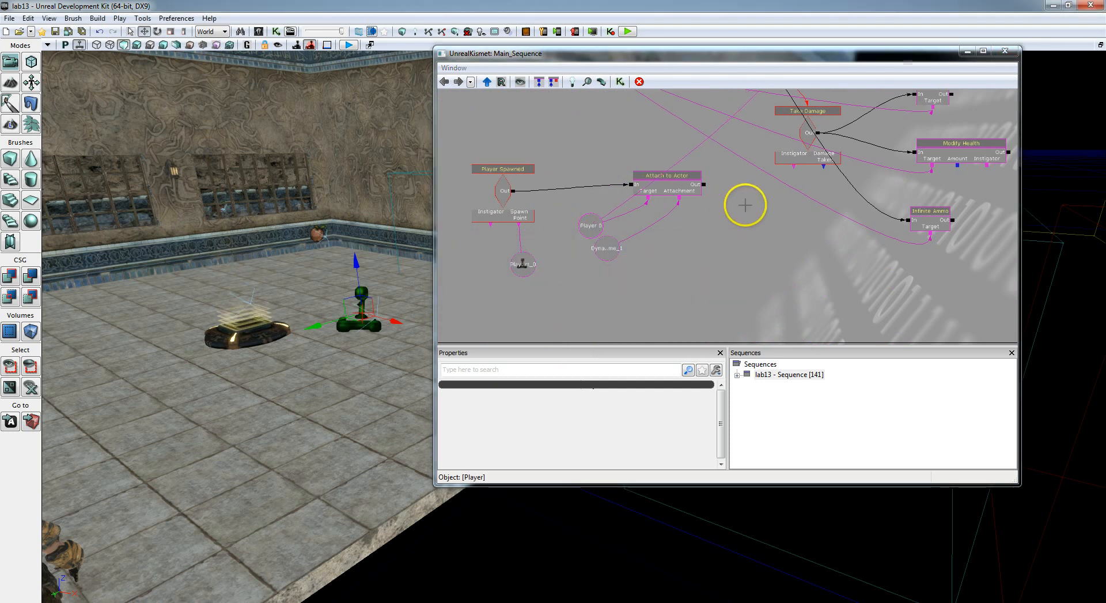
mouse_move(732, 237)
left_mouse_down()
mouse_move(676, 302)
mouse_move(638, 397)
left_mouse_up()
left_click_drag(768, 209, 631, 212)
left_click_drag(704, 168, 655, 183)
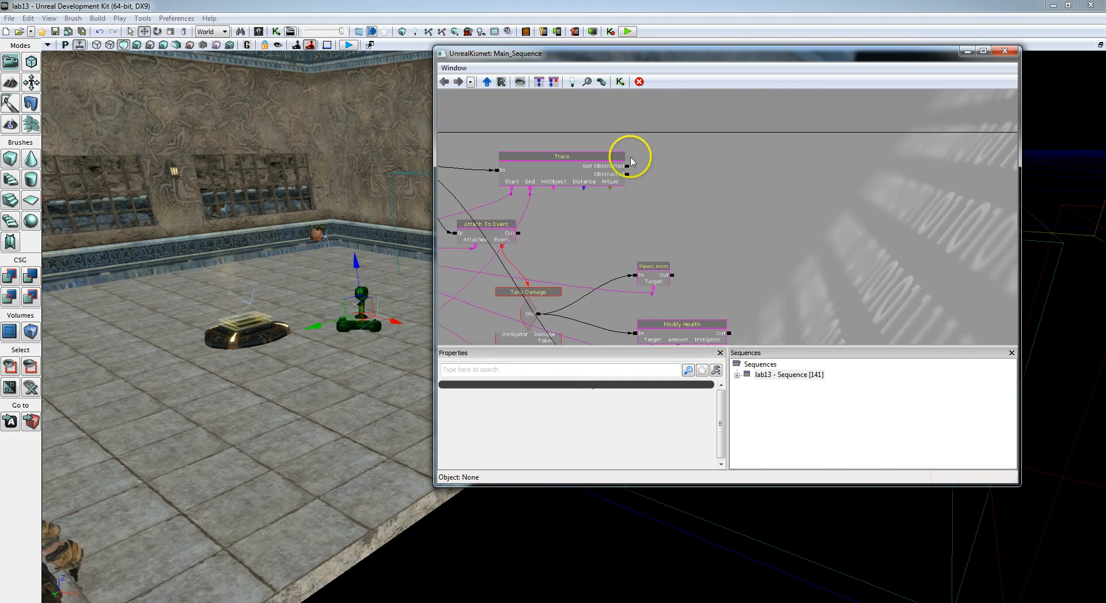
right_click(708, 160)
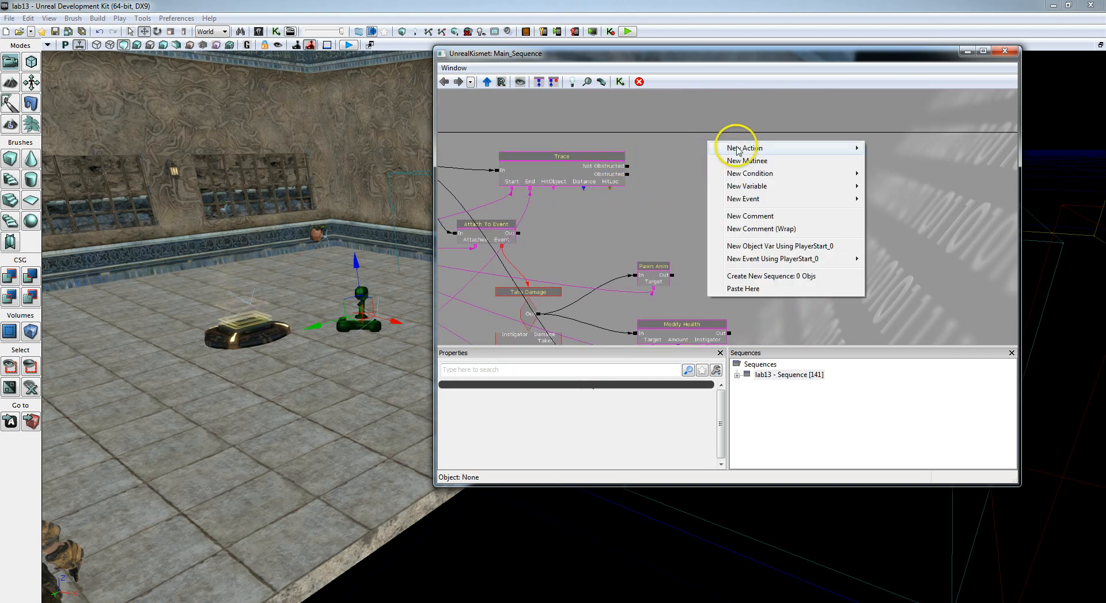
mouse_move(739, 151)
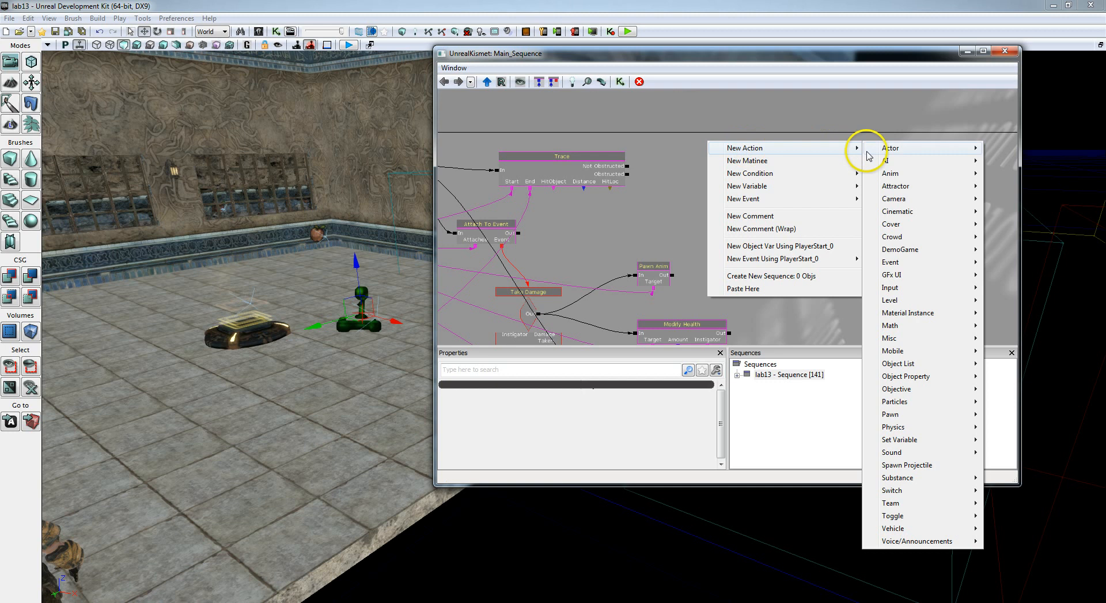
mouse_move(886, 161)
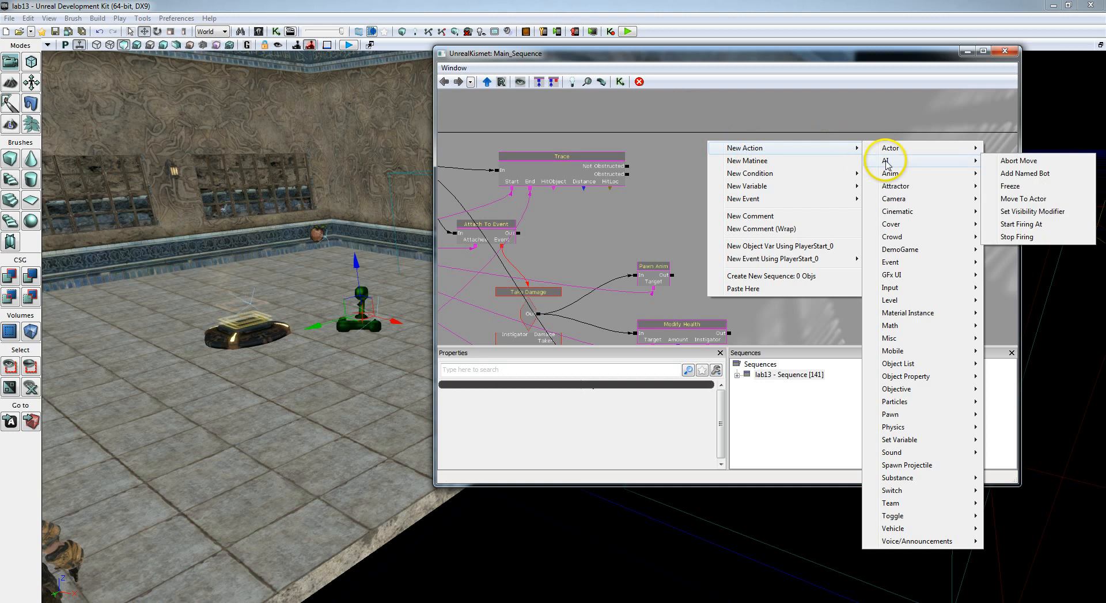
left_click(1025, 202)
Wire Trace's Not Obstructed output to Move To Actor, with the spawned bot's object variable as Target and the dynamic trigger volume as Destination.
mouse_move(674, 167)
left_mouse_down()
mouse_move(677, 129)
mouse_move(647, 116)
mouse_move(702, 131)
left_mouse_up()
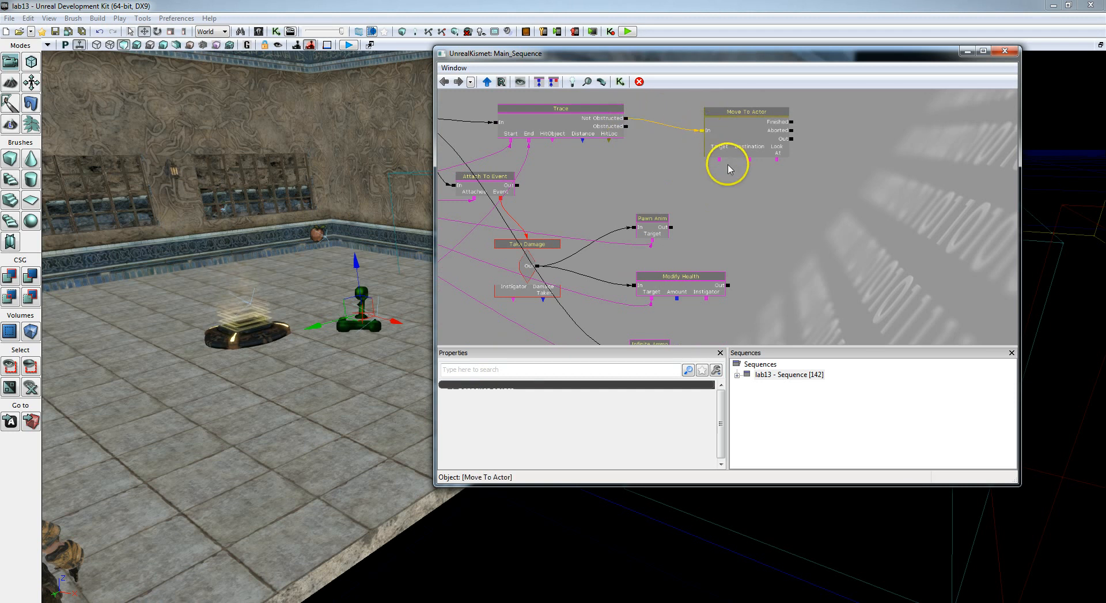
left_click_drag(742, 194, 786, 220)
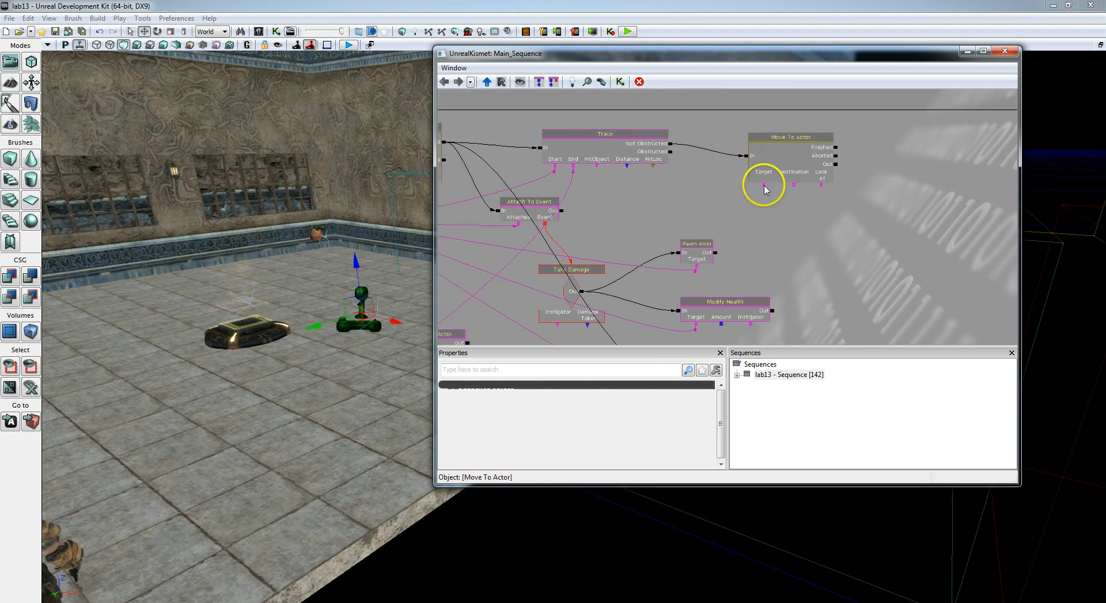
left_click_drag(764, 185, 563, 222)
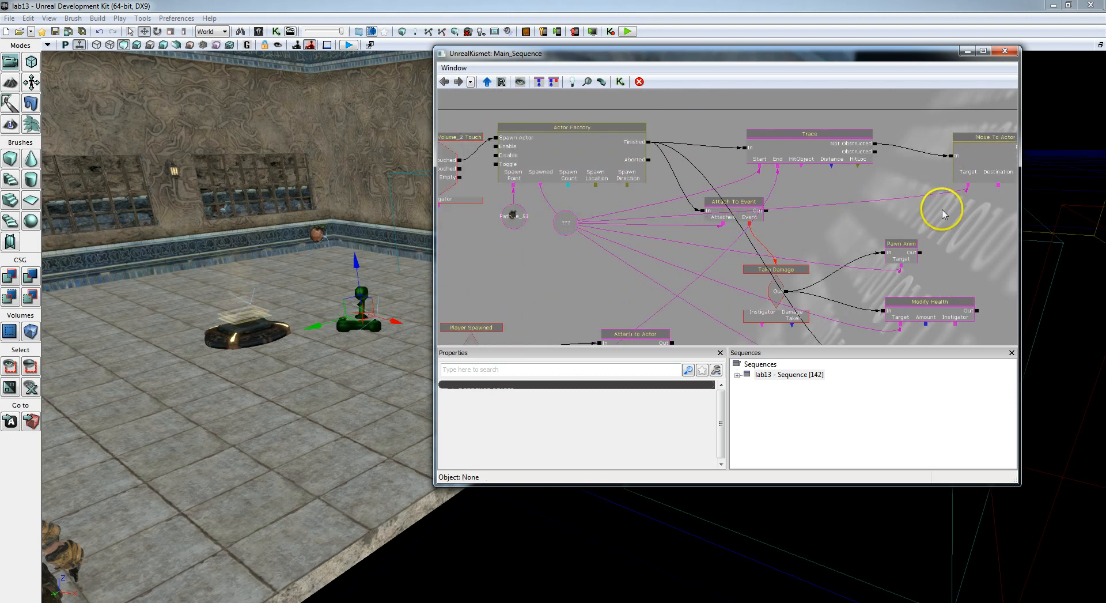
left_click_drag(954, 226, 634, 254)
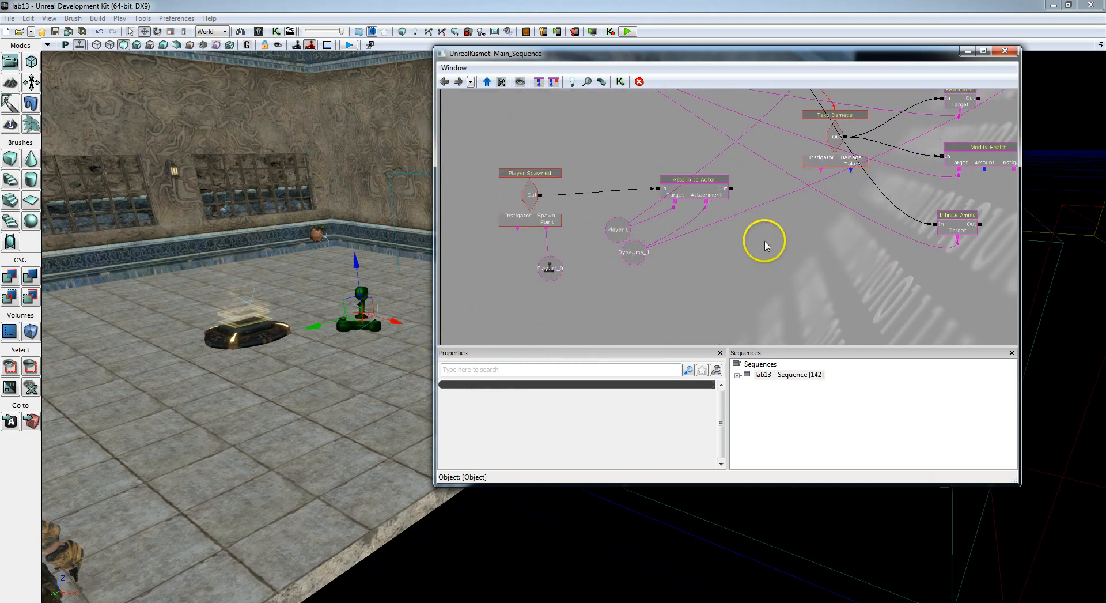
mouse_move(770, 247)
left_mouse_down()
mouse_move(684, 312)
mouse_move(544, 389)
left_mouse_up()
mouse_move(874, 212)
left_mouse_down()
mouse_move(800, 247)
mouse_move(786, 240)
left_mouse_up()
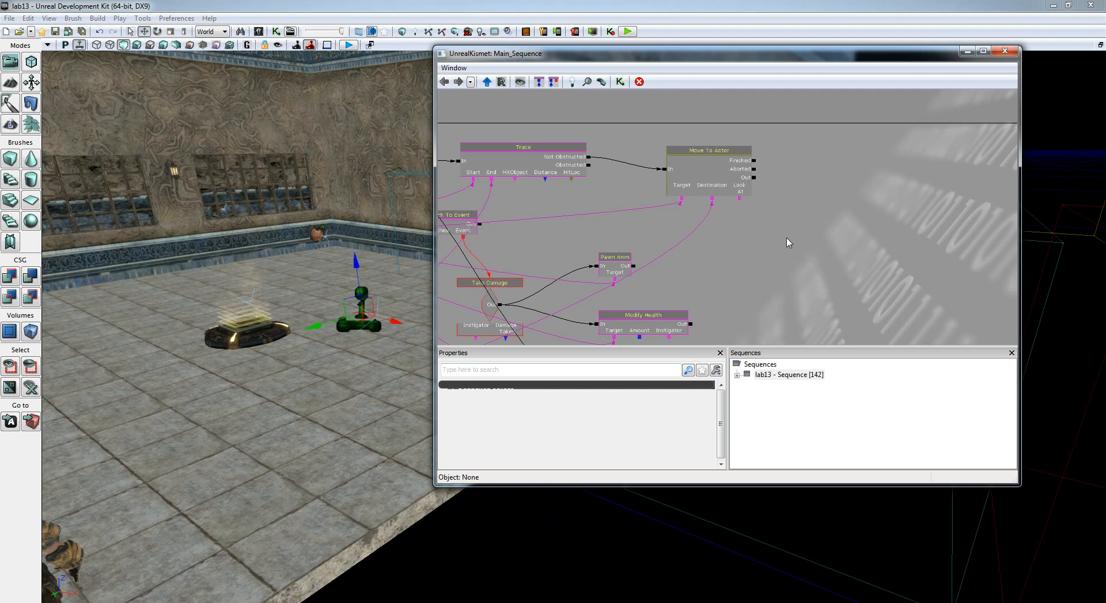
left_click_drag(617, 183, 684, 180)
left_click(657, 167)
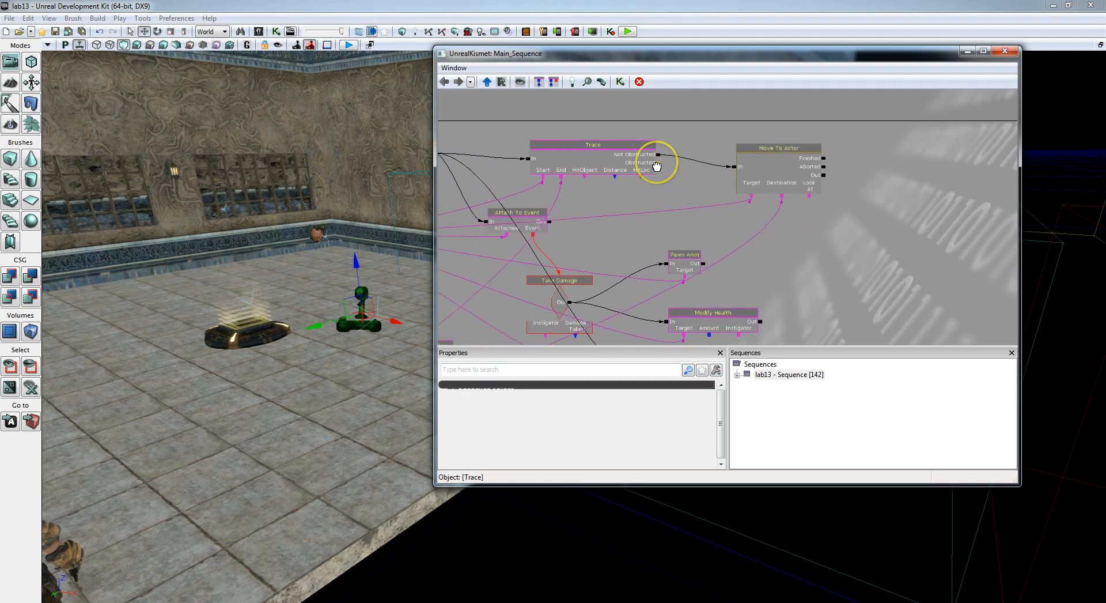
left_click(825, 177)
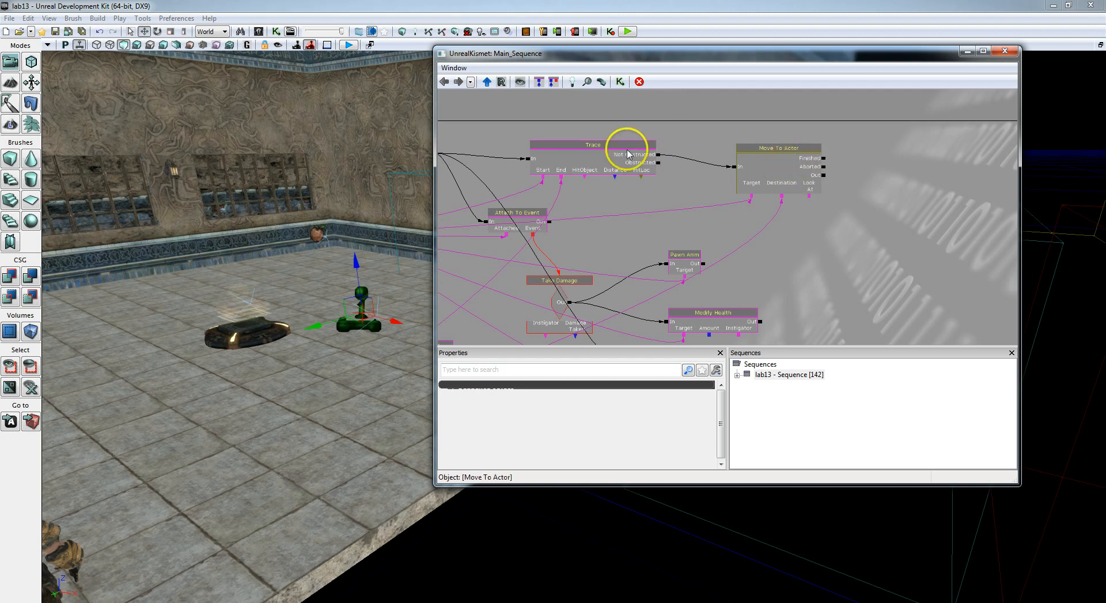
left_click(533, 160)
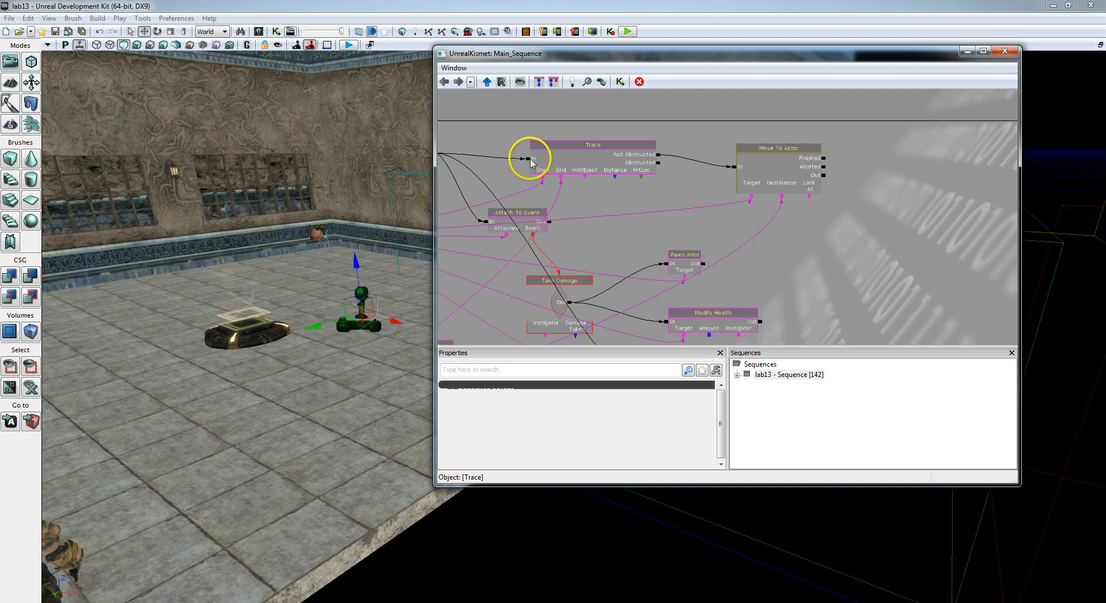
left_click(511, 173)
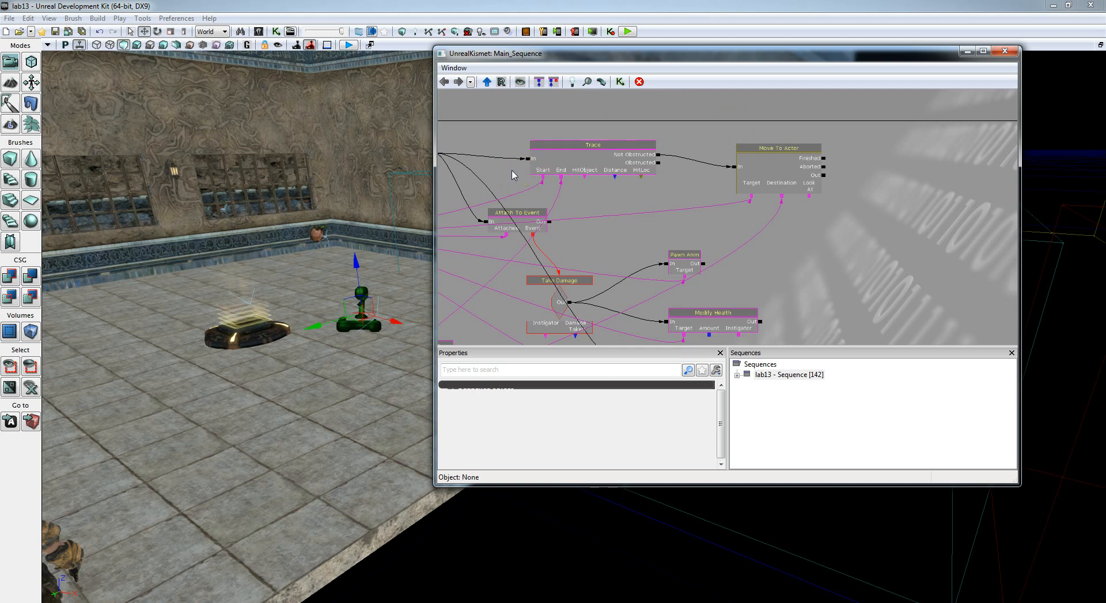
left_click_drag(679, 207, 667, 199)
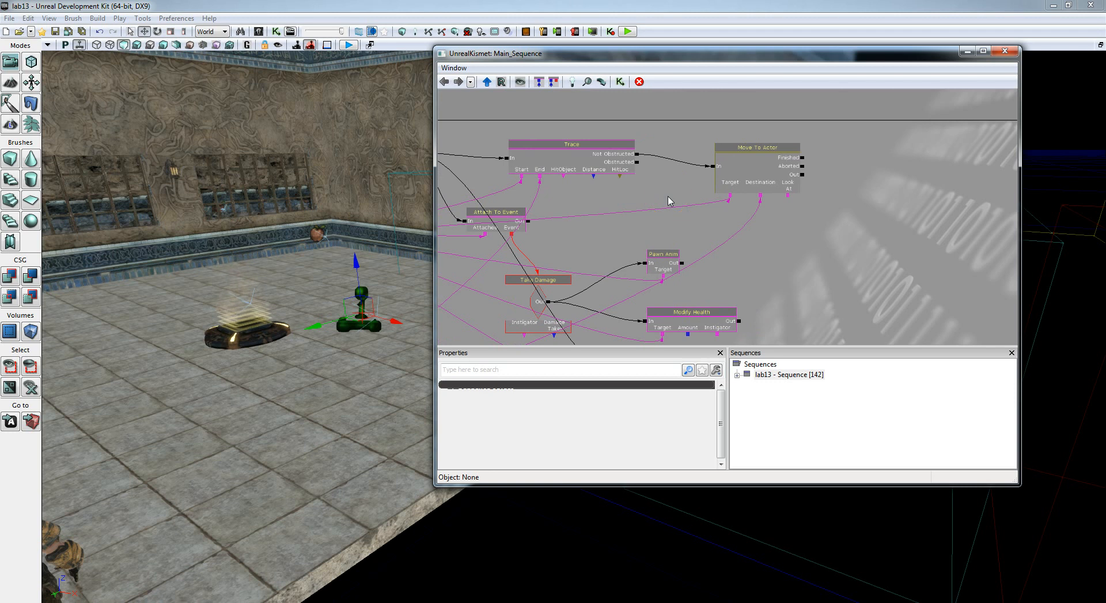
Set an activate delay of 2 on the Trace action's Obstructed output.
left_click_drag(668, 201, 645, 213)
scroll(646, 213, "up", 2)
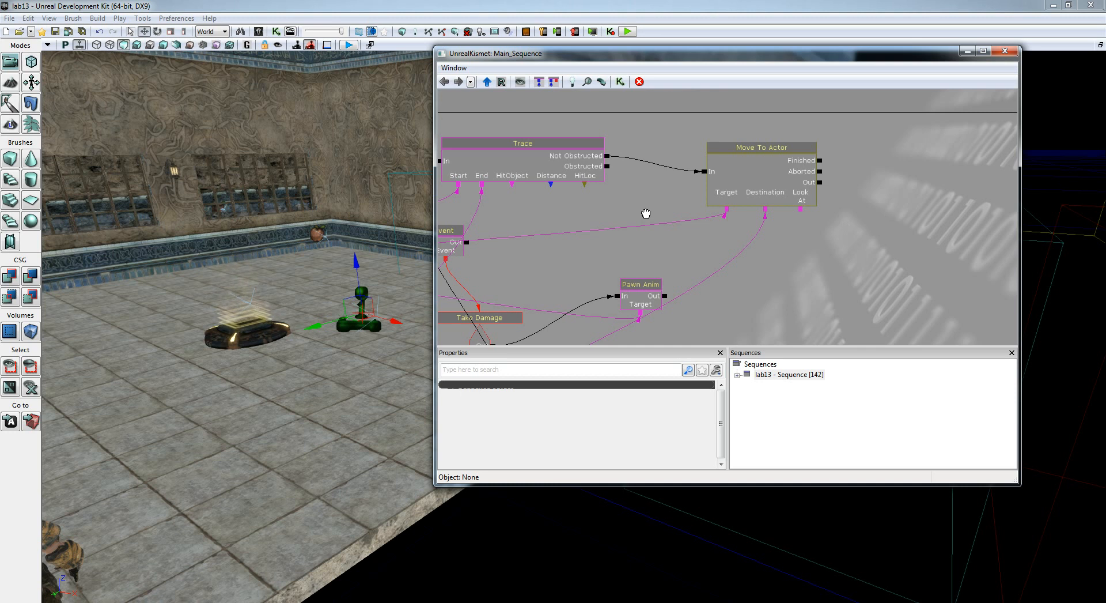
right_click(608, 167)
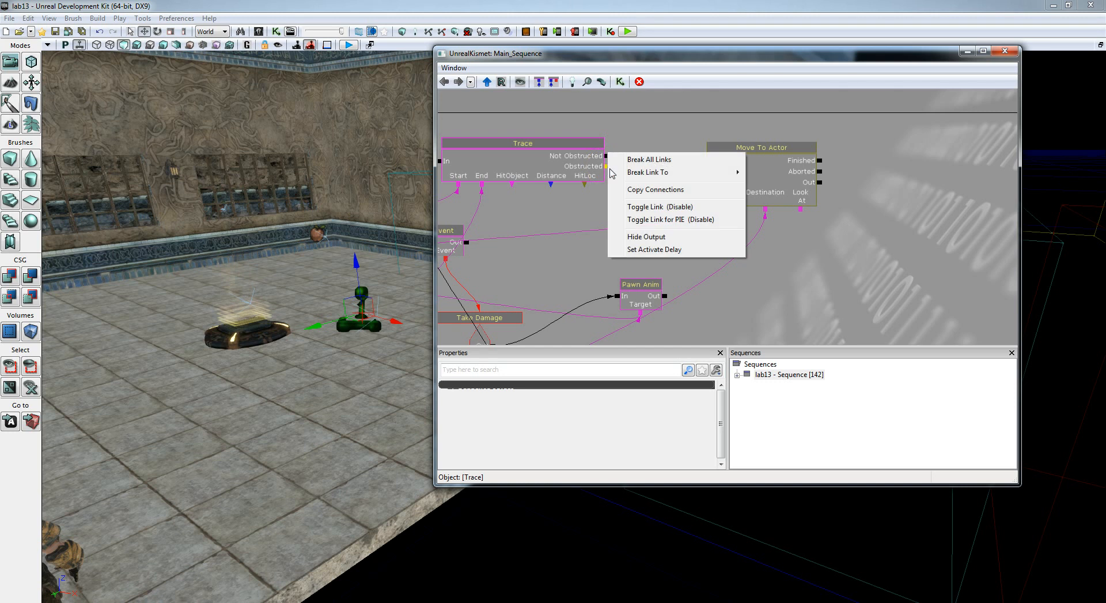
left_click(641, 249)
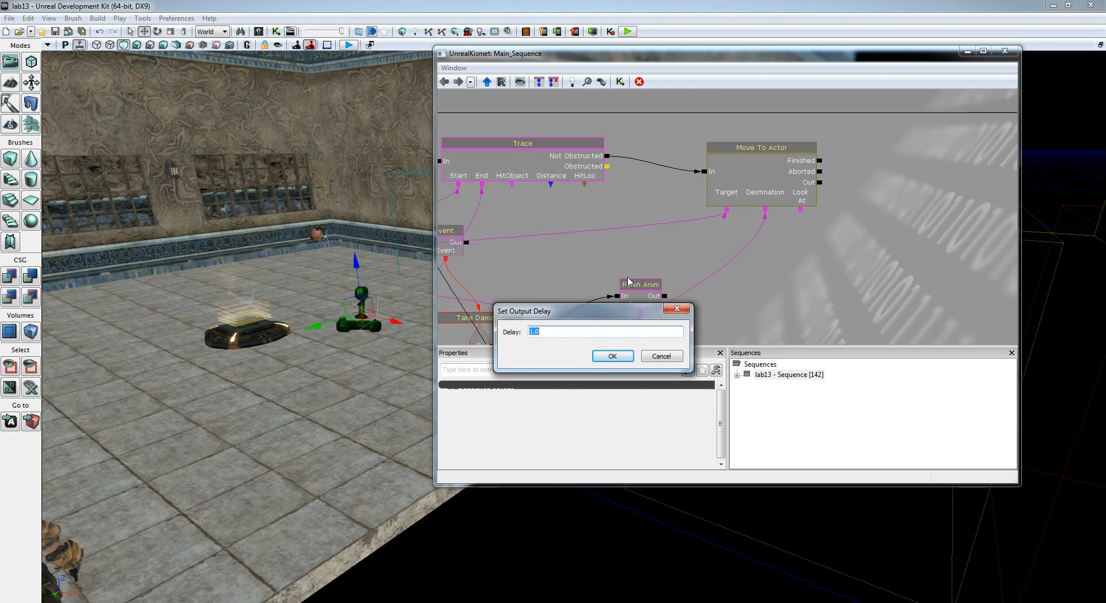
type("2")
left_click(614, 355)
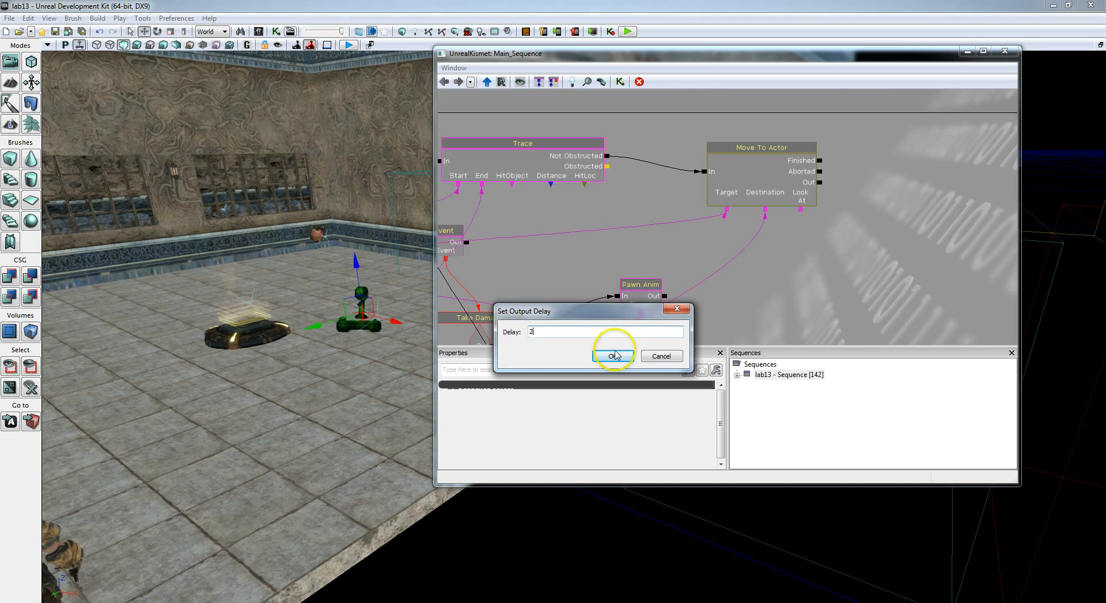
left_click(613, 356)
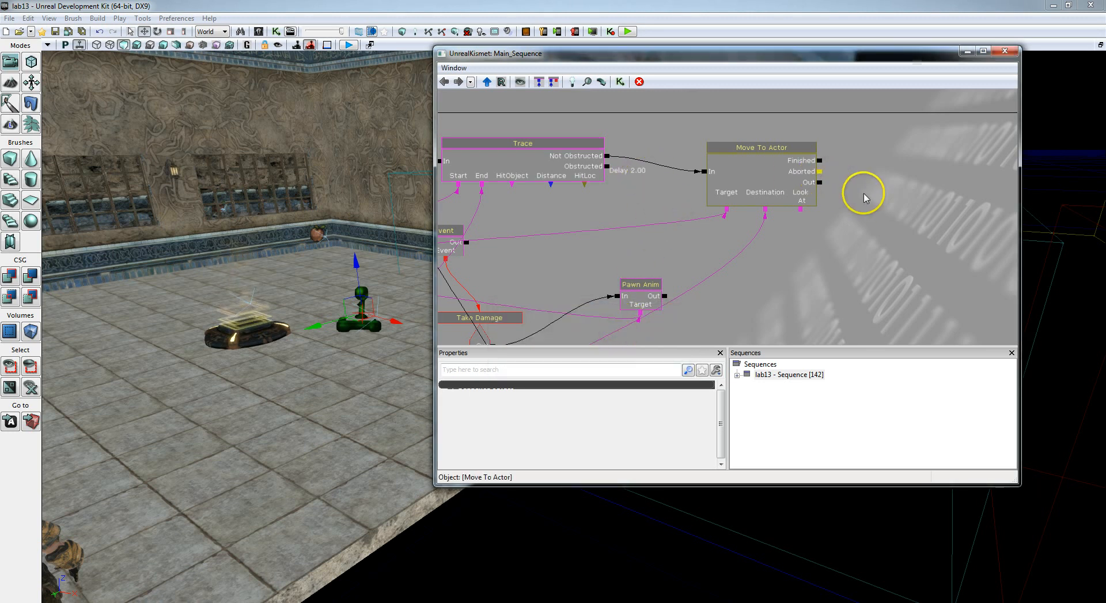
Set an activate delay of 2 on the Move To Actor action's Out output.
left_click_drag(862, 193, 781, 188)
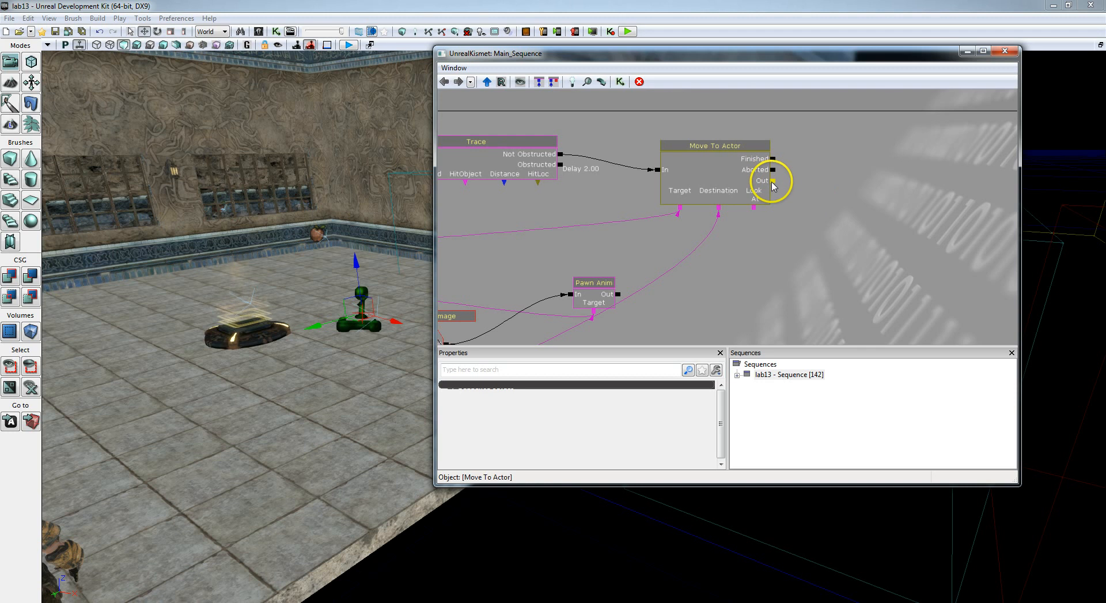
right_click(773, 180)
left_click(807, 264)
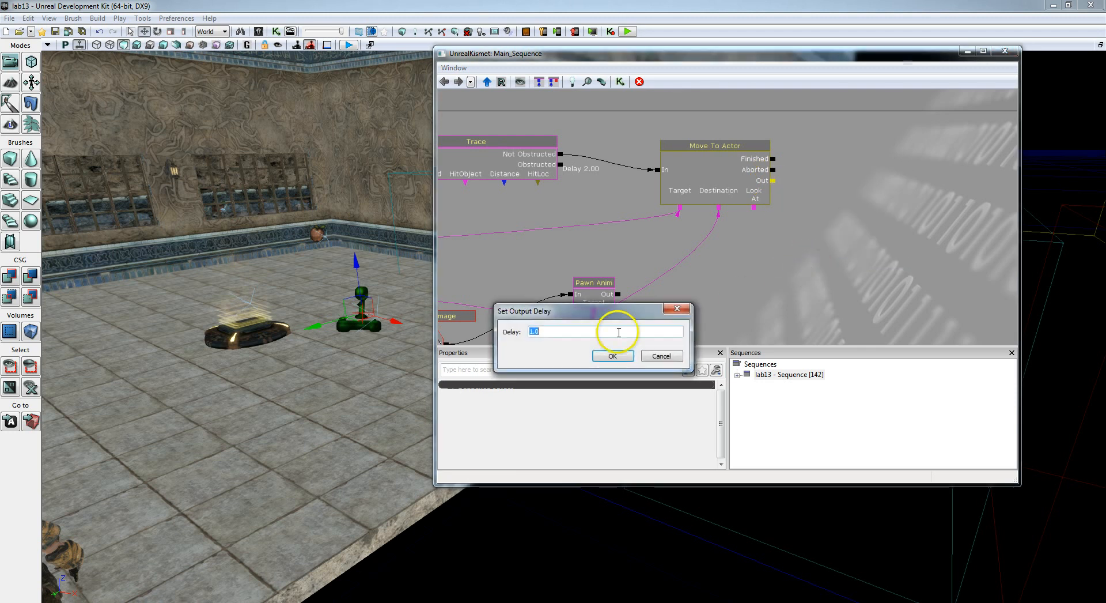
type("2")
left_click(611, 356)
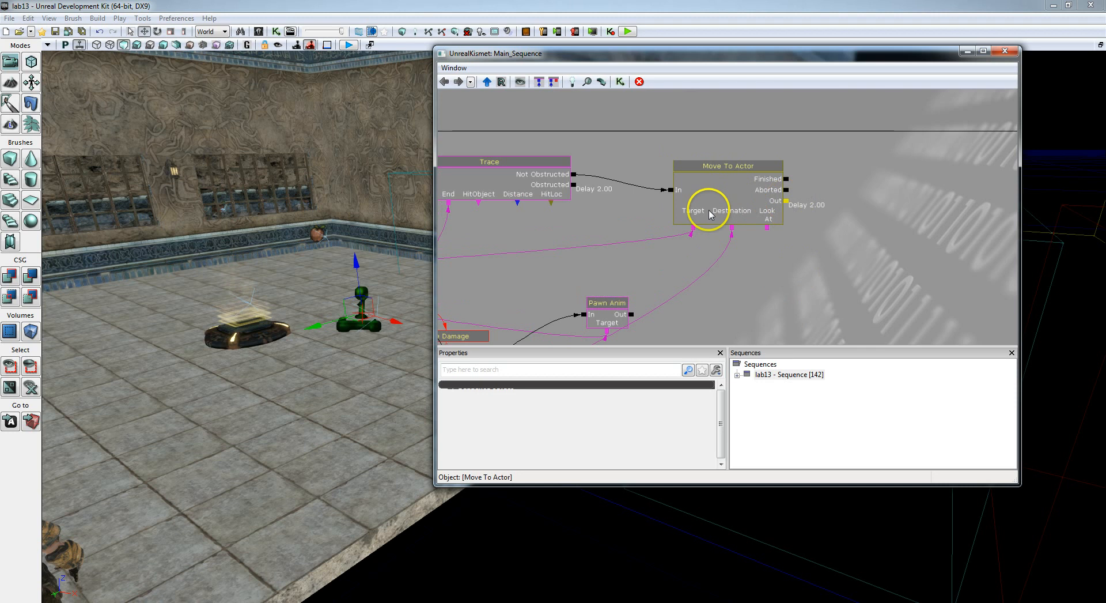
Loop both Trace's Obstructed output and Move To Actor's Out output back to Trace's In.
left_click_drag(627, 219, 724, 227)
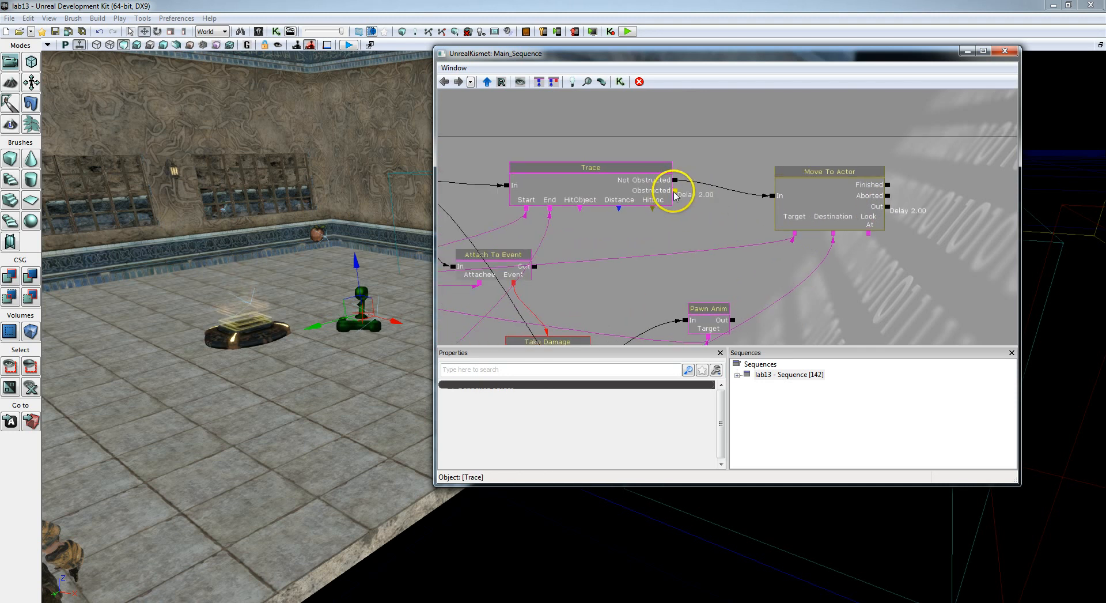
left_click_drag(674, 190, 506, 187)
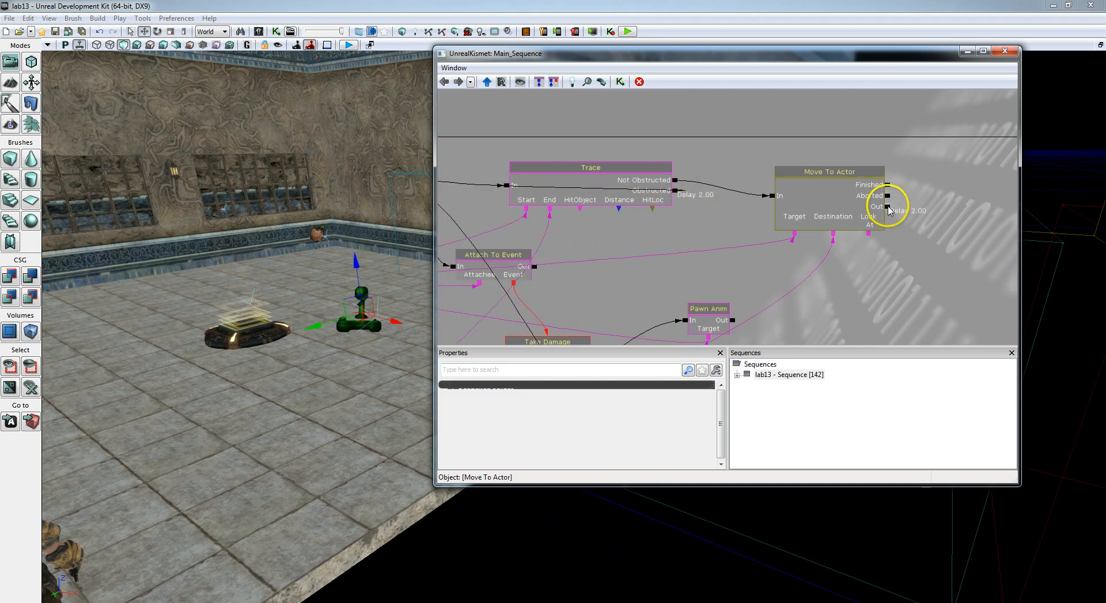
mouse_move(888, 207)
left_mouse_down()
mouse_move(813, 141)
mouse_move(507, 185)
left_mouse_up()
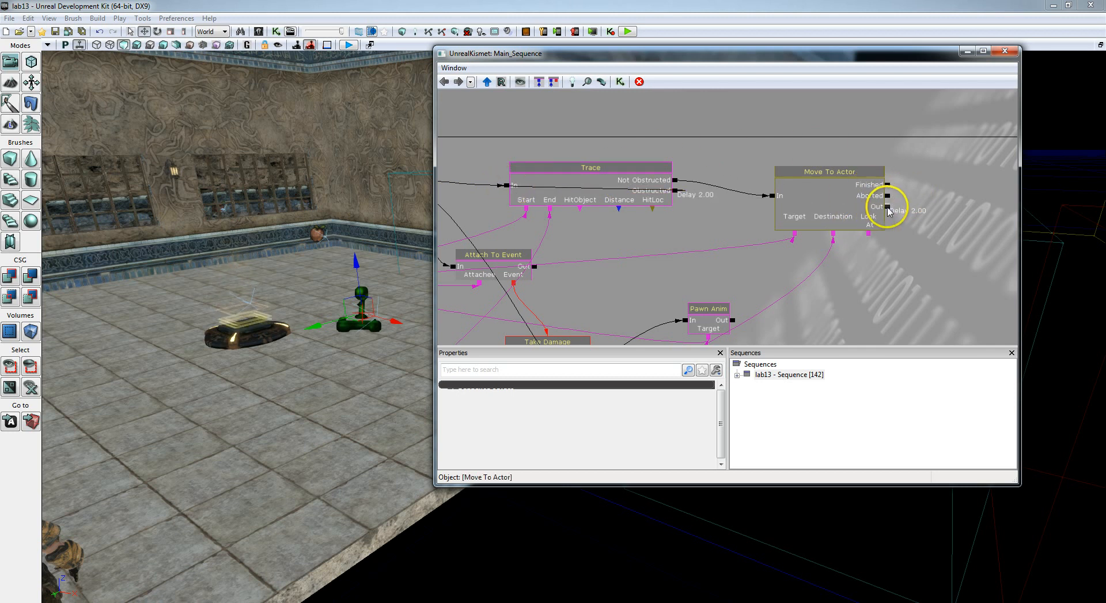
mouse_move(888, 206)
left_mouse_down()
mouse_move(612, 180)
mouse_move(507, 187)
left_mouse_up()
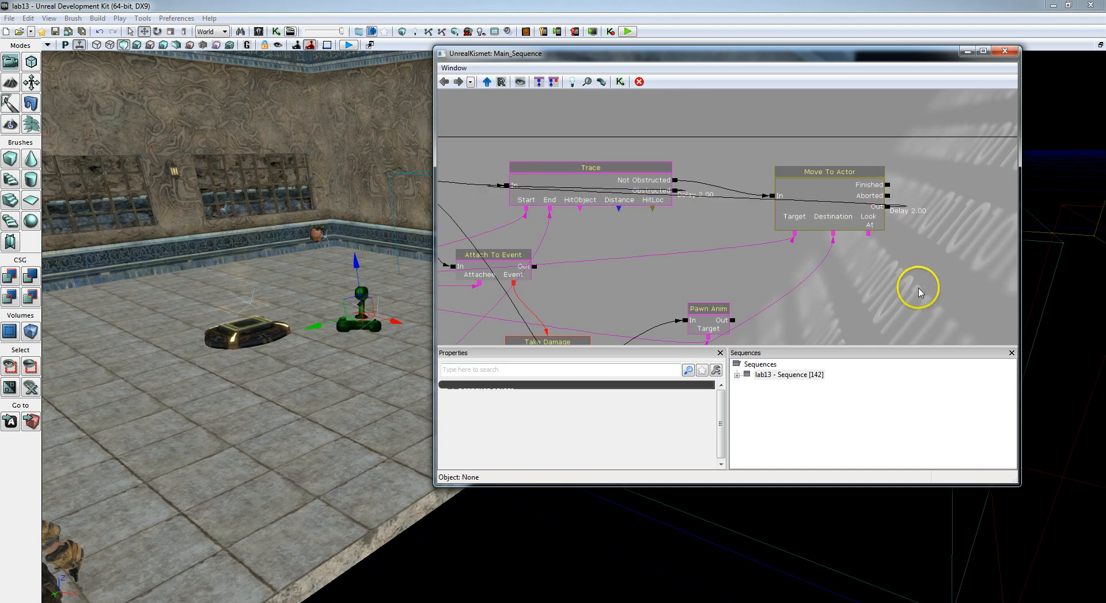
Close the Kismet editor and launch the level in the editor preview.
left_click_drag(918, 289, 889, 251)
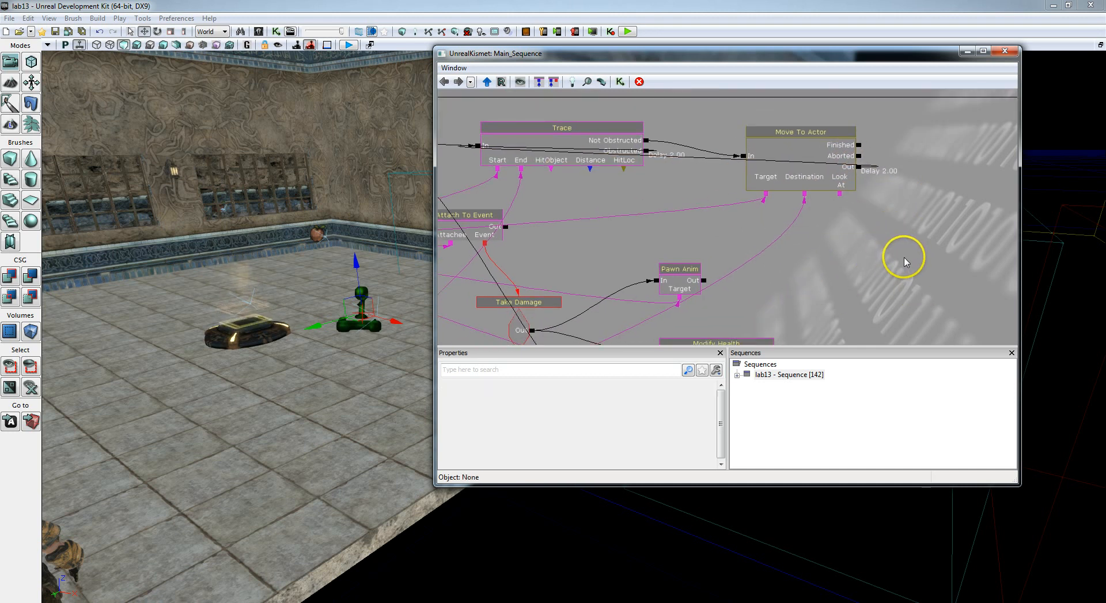
scroll(909, 257, "down", 2)
scroll(919, 240, "down", 4)
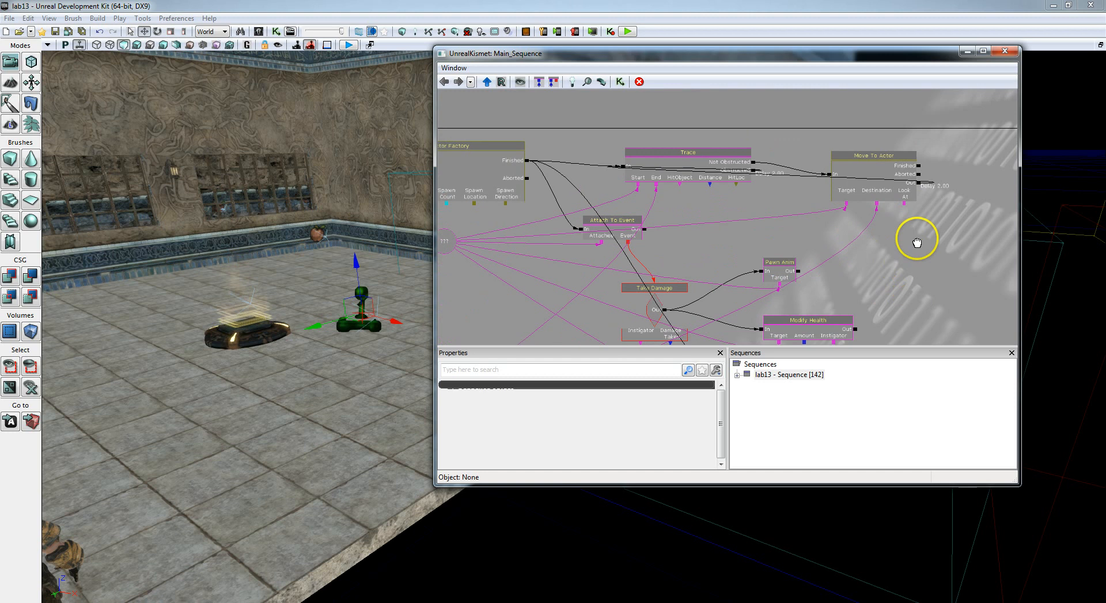
left_click_drag(927, 224, 911, 164)
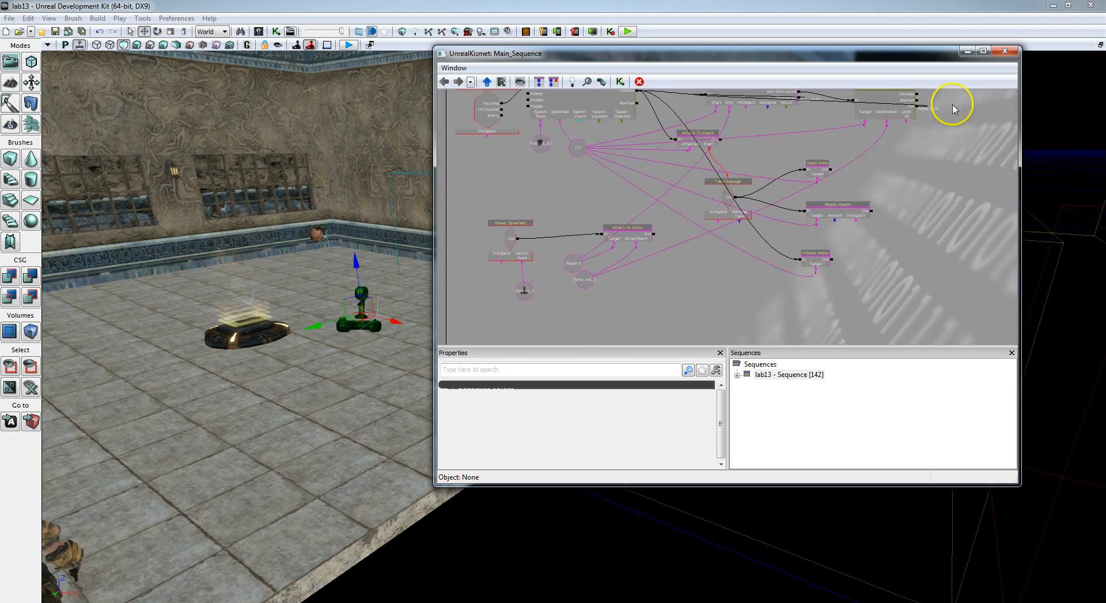
left_click(1006, 52)
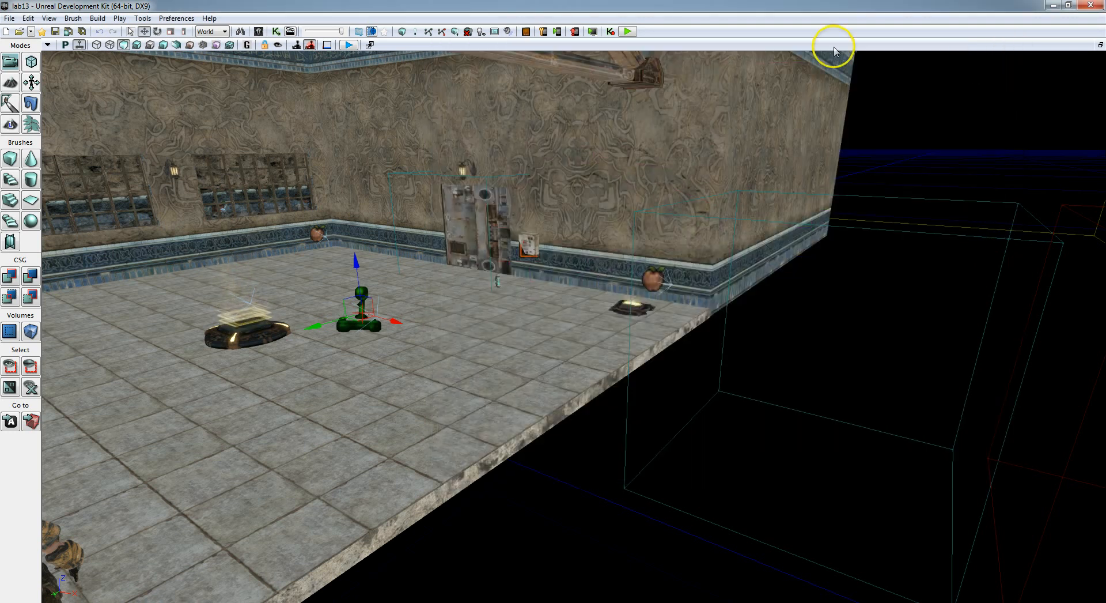
left_click(635, 32)
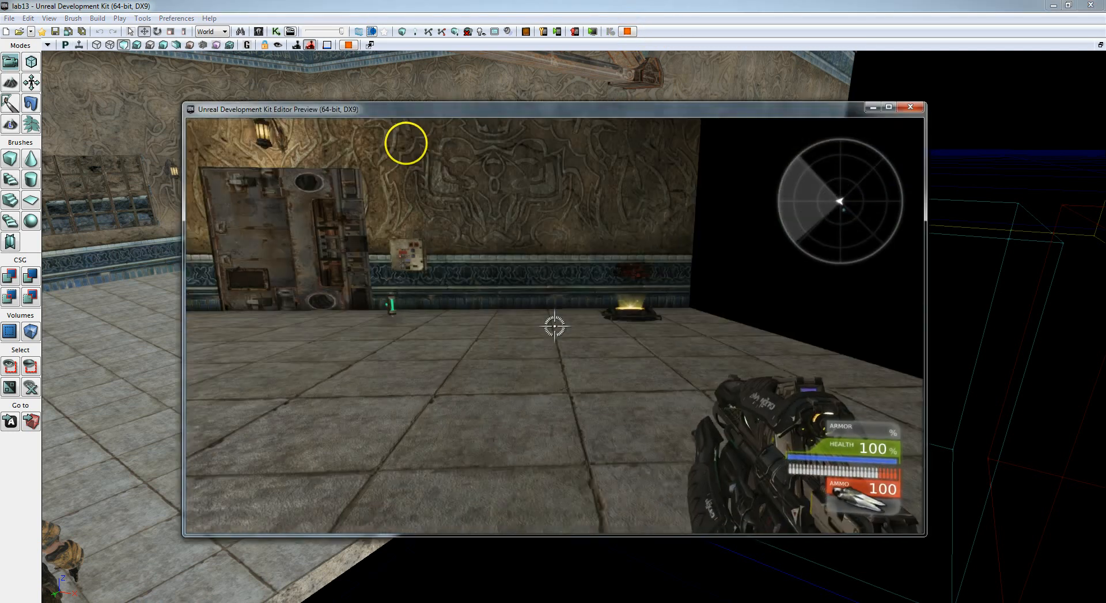
Walk the player to the metal door, open it with its wall control panel, and enter the dark room beyond.
key("w")
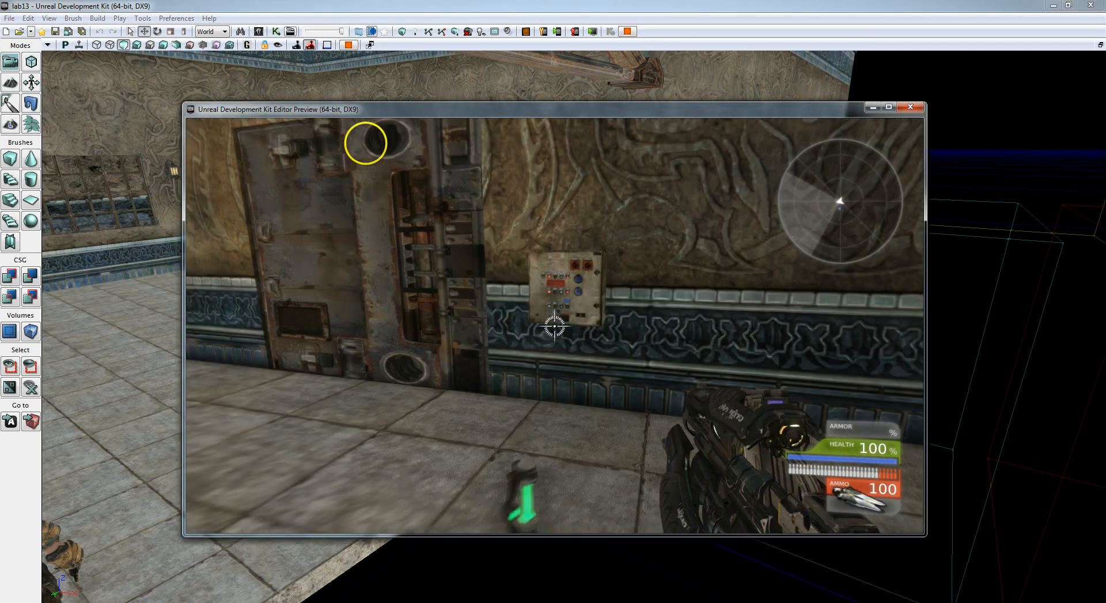
key("w")
key("e")
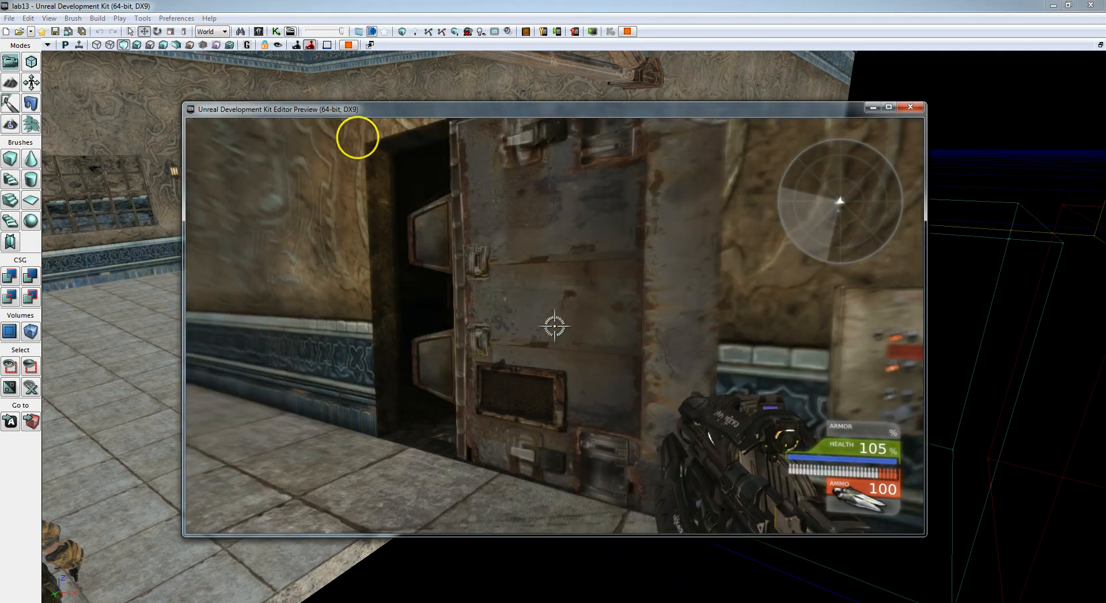
key("w")
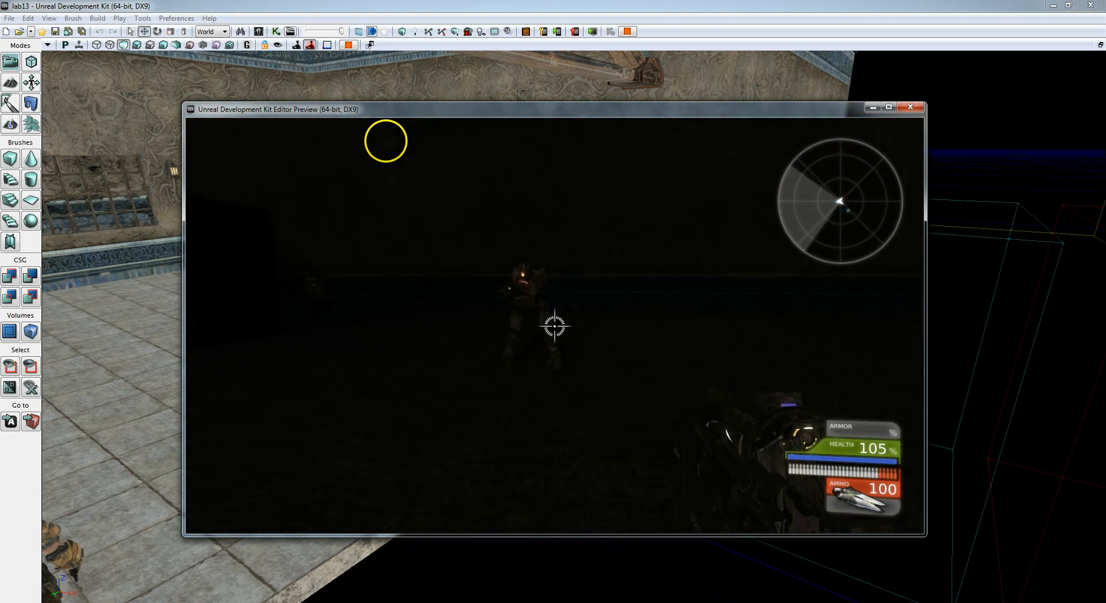
Walk the player around the dark room, look at the Helper Bot following, and exit the preview.
key("w")
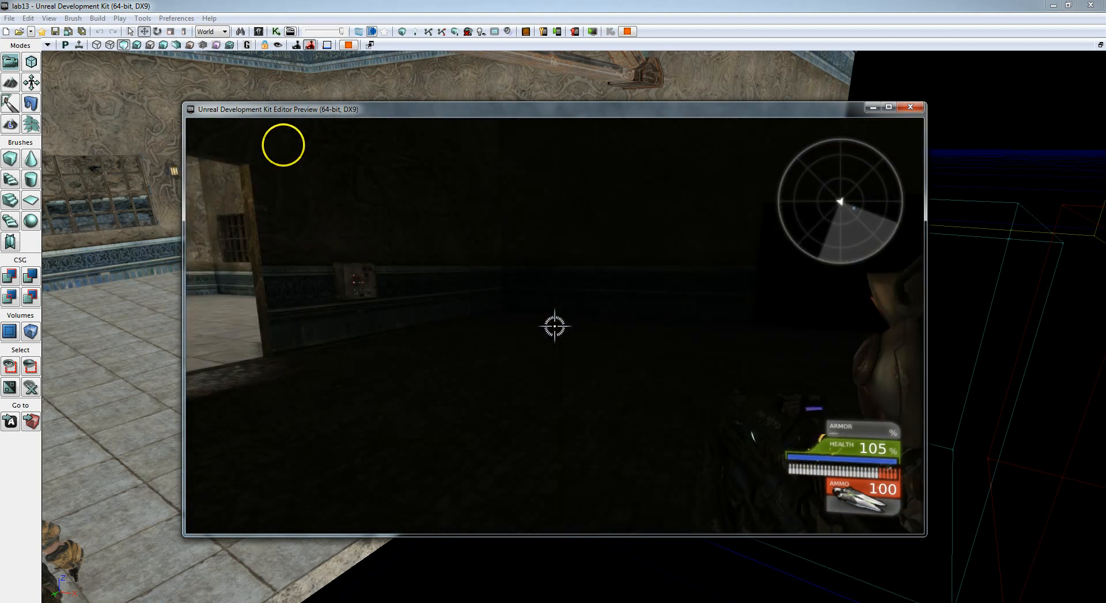
key("w")
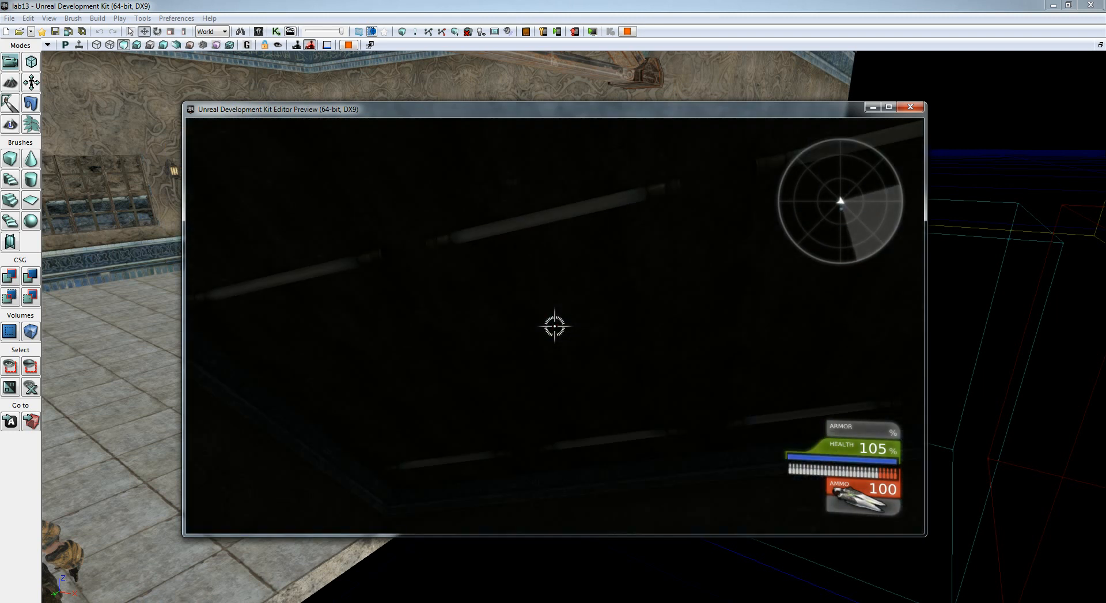
left_click(223, 154)
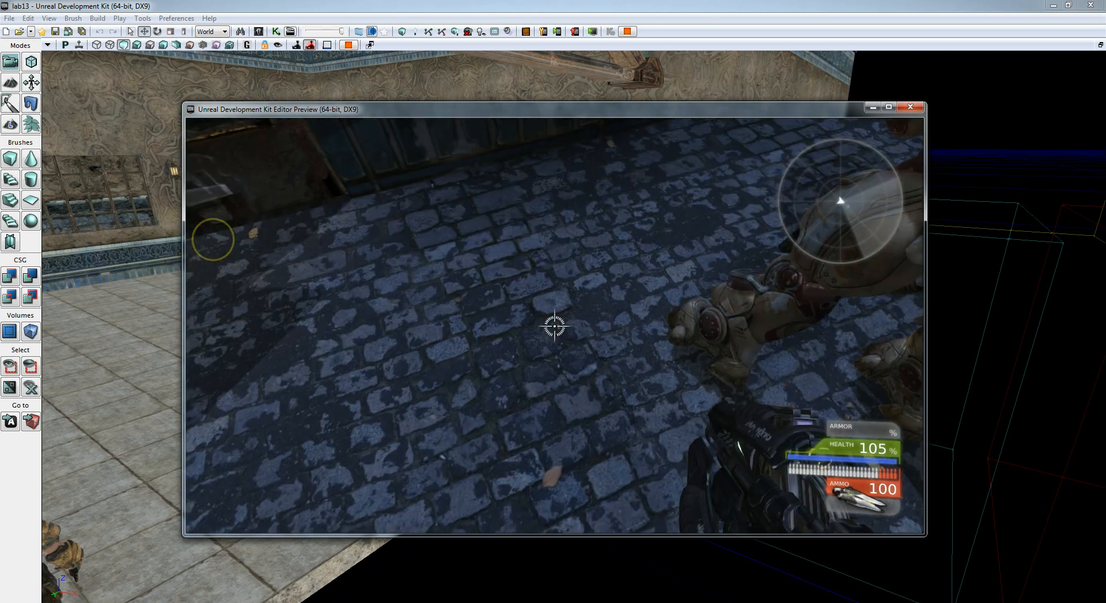
key("s")
key("s")
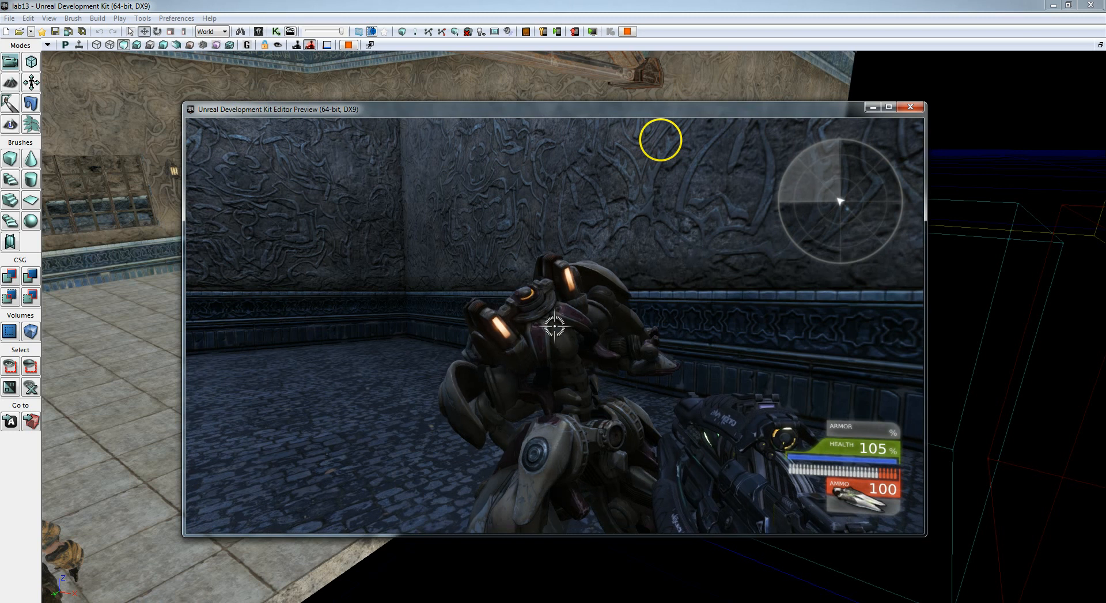
key("Escape")
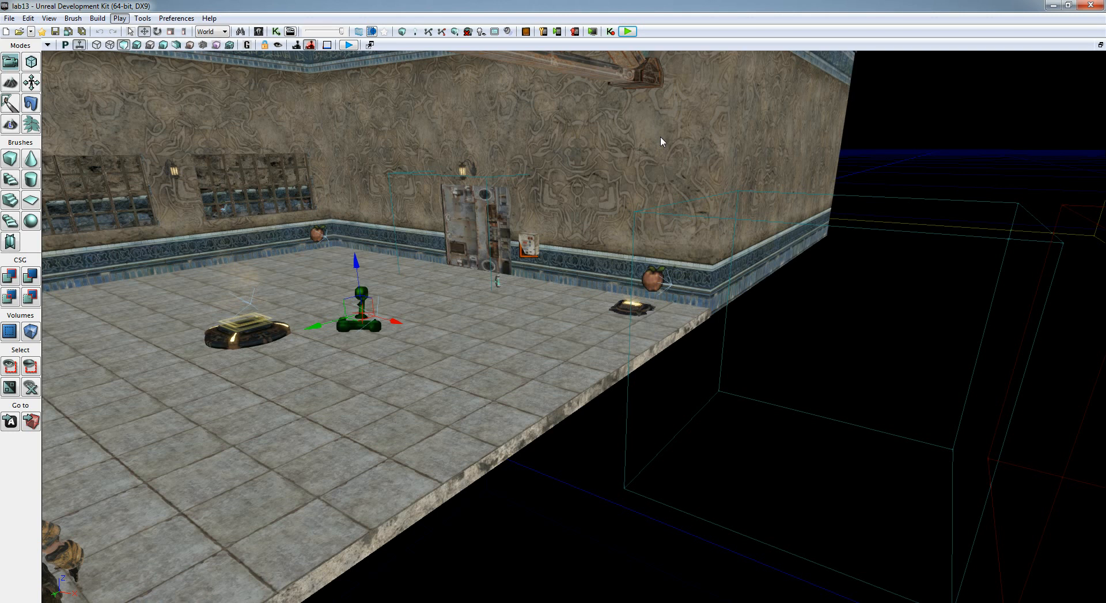
Reopen Kismet's main sequence and add a second Trace action below Move To Actor in the Helper Bot group.
left_click(277, 32)
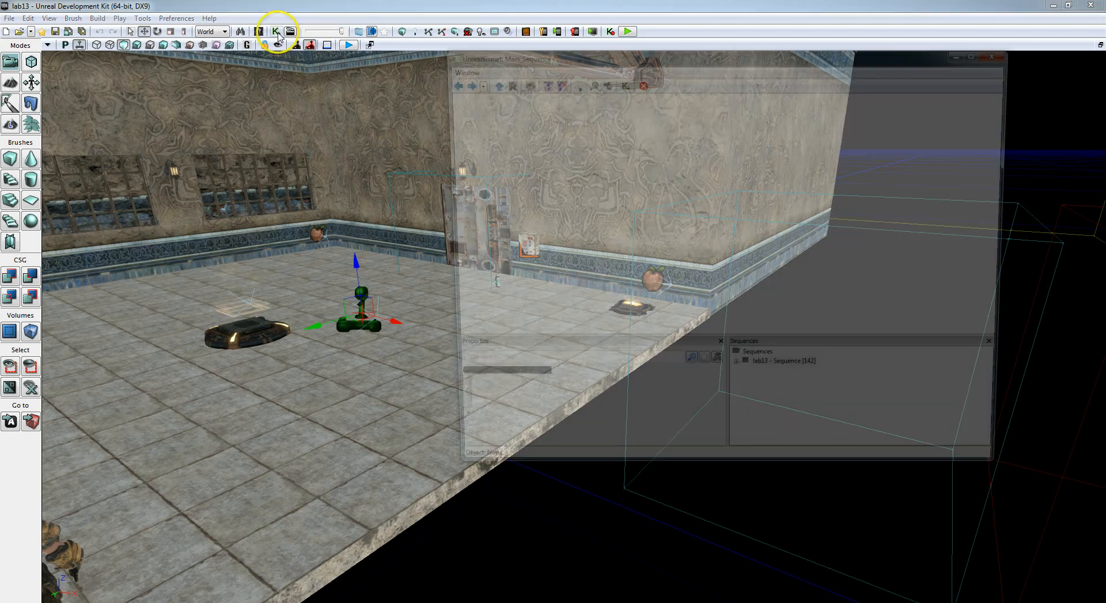
left_click_drag(866, 275, 769, 300)
left_click_drag(757, 242, 837, 252)
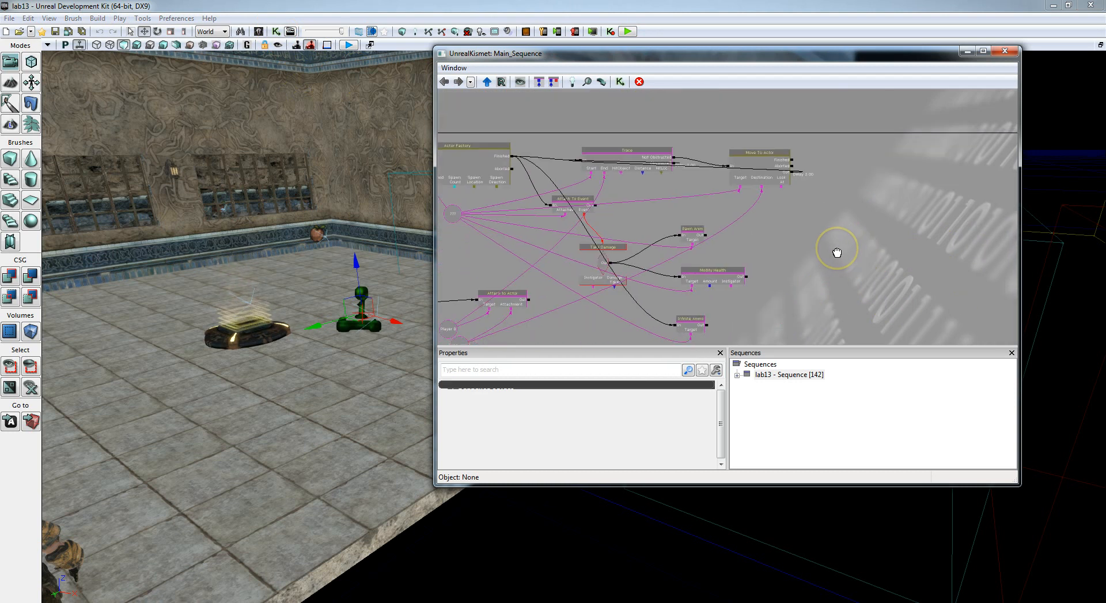
left_click(809, 241)
left_click_drag(810, 247, 782, 222)
right_click(782, 222)
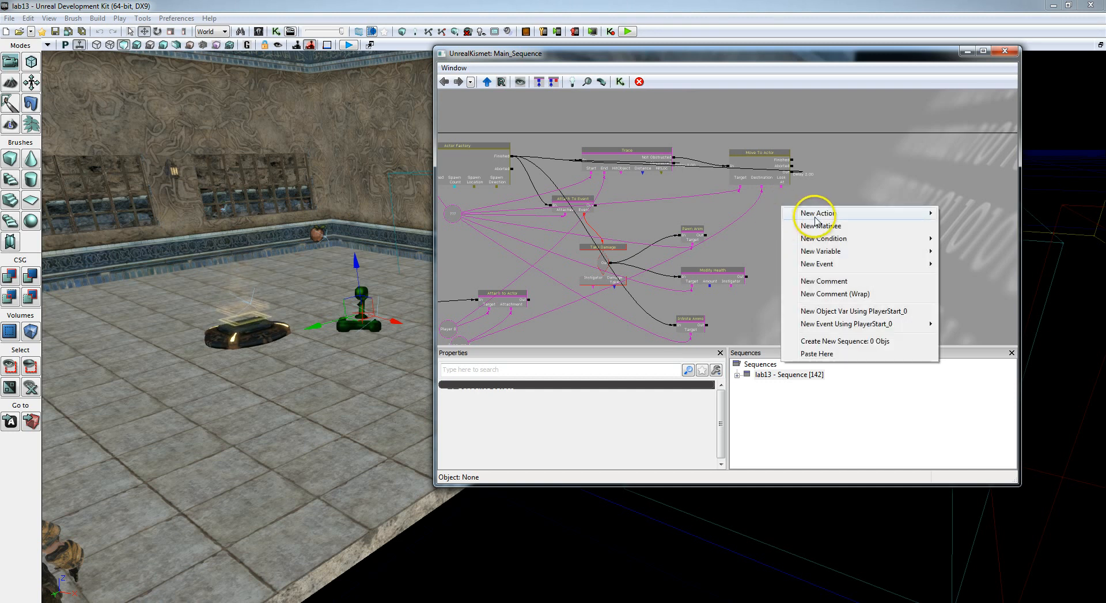
mouse_move(815, 214)
mouse_move(982, 403)
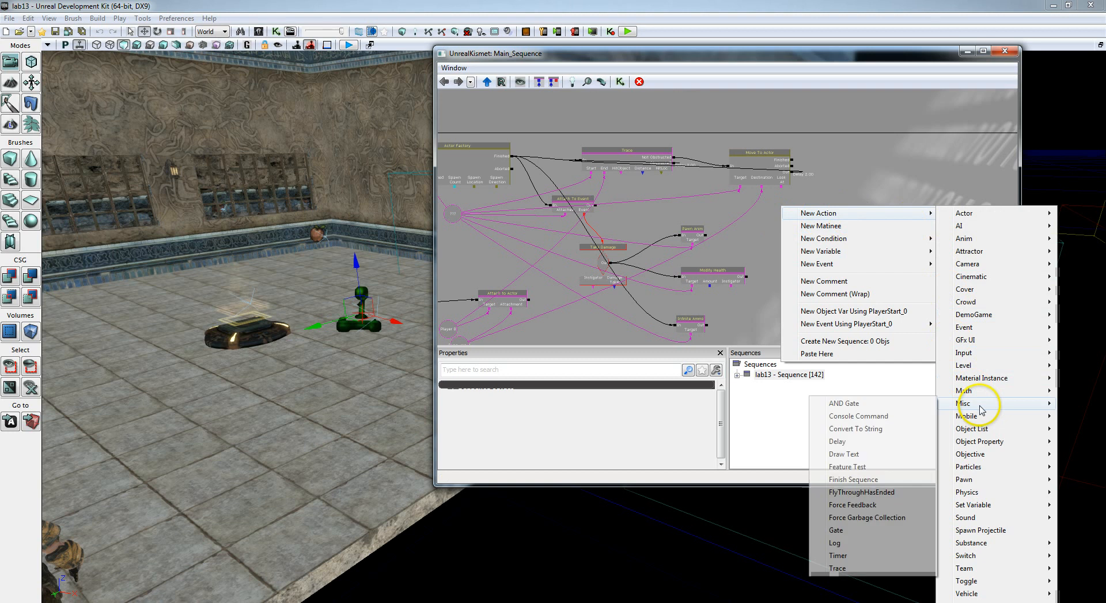
left_click(839, 568)
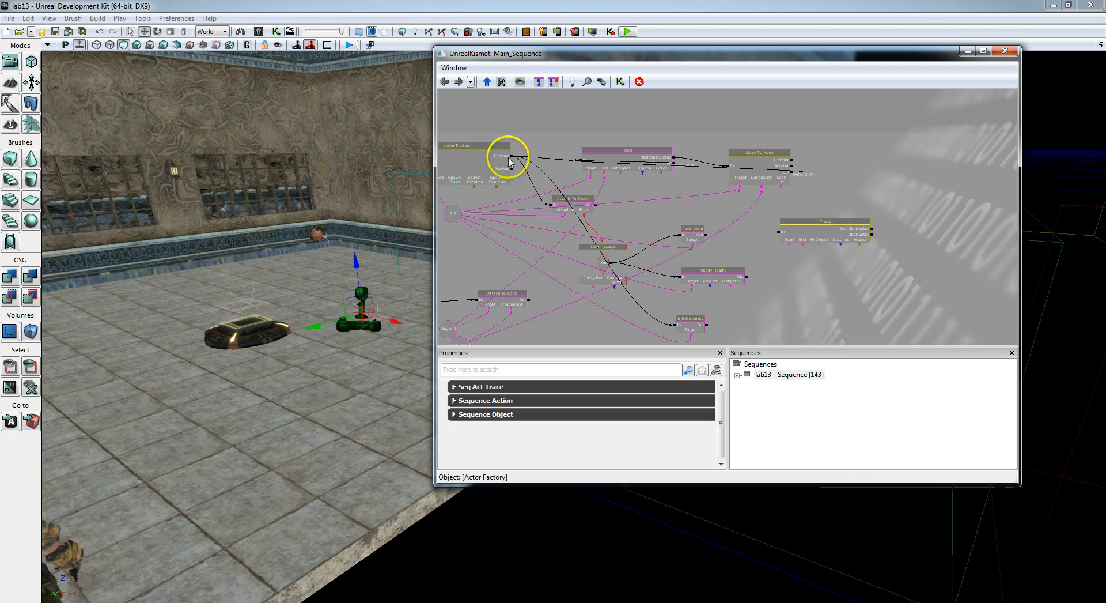
Link Actor Factory's Finished output to the new Trace, with the Helper Bot's spawned object as Start and the other bot's object as End.
mouse_move(511, 157)
left_mouse_down()
mouse_move(699, 180)
mouse_move(780, 228)
mouse_move(790, 264)
mouse_move(438, 241)
mouse_move(514, 208)
mouse_move(551, 207)
left_mouse_up()
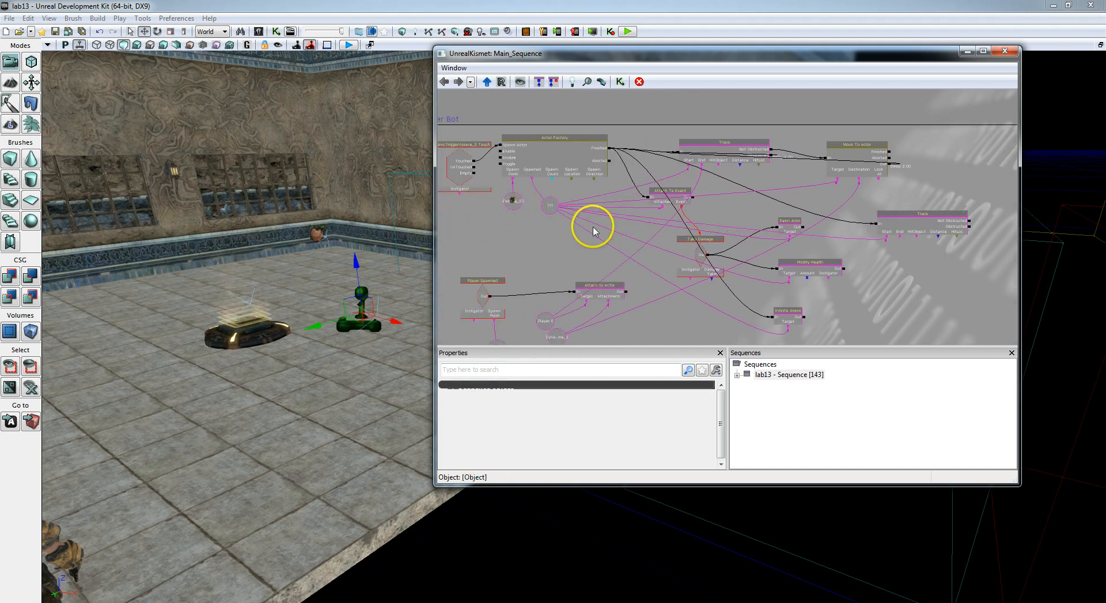
left_click_drag(961, 290, 870, 315)
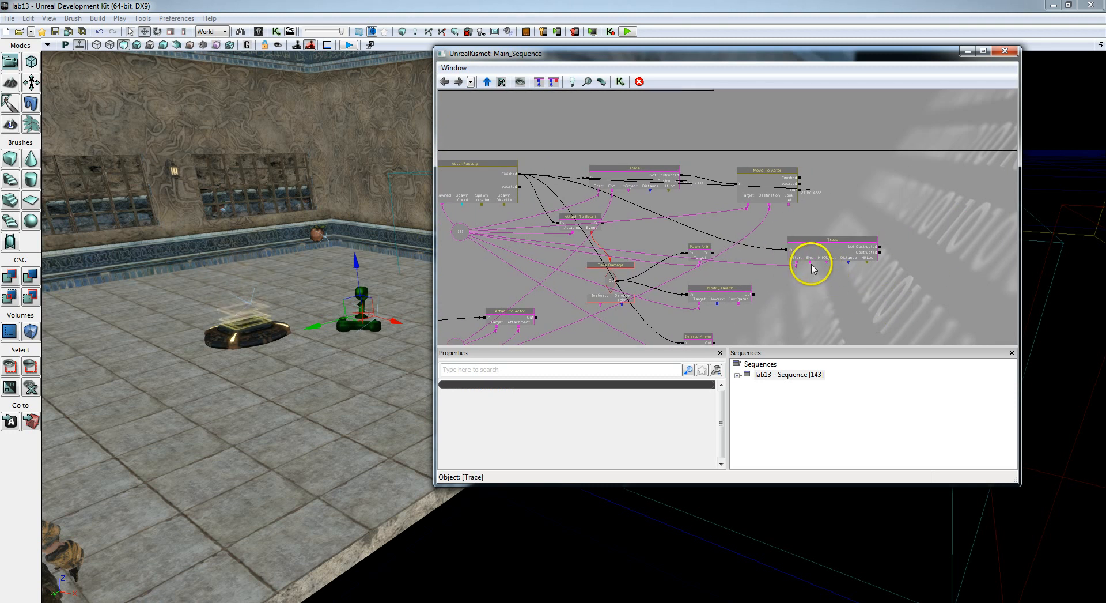
mouse_move(810, 264)
left_mouse_down()
mouse_move(780, 267)
mouse_move(607, 175)
mouse_move(440, 124)
mouse_move(439, 98)
mouse_move(593, 91)
mouse_move(758, 128)
mouse_move(998, 323)
mouse_move(816, 257)
mouse_move(739, 203)
mouse_move(748, 211)
left_mouse_up()
left_click_drag(881, 276, 677, 124)
left_click_drag(825, 271, 768, 225)
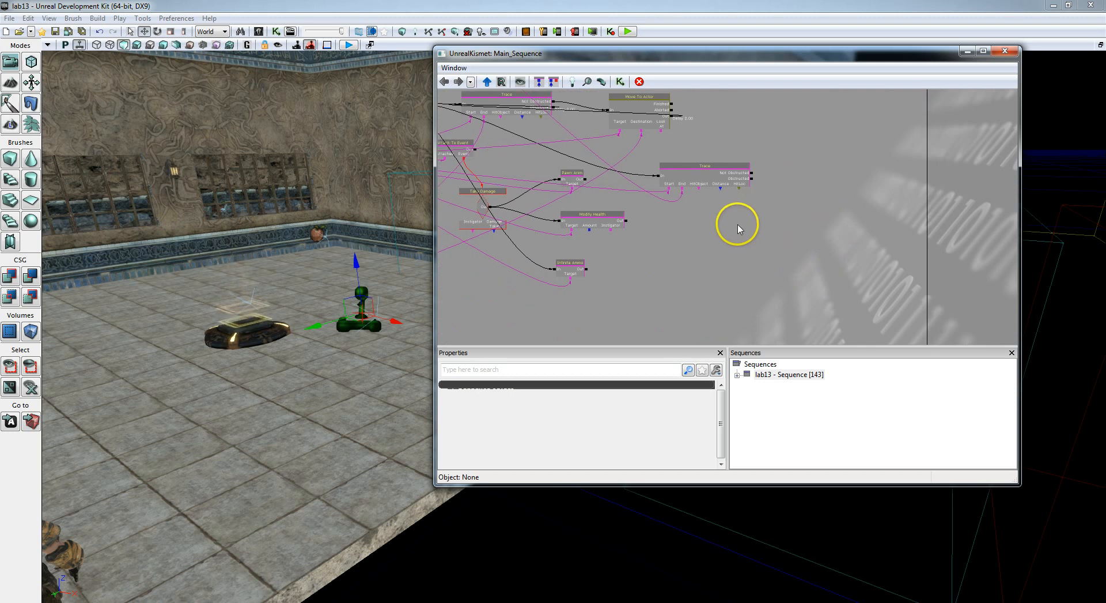
Add the AI actions Start Firing At and Stop Firing side by side below the new Trace.
right_click(746, 223)
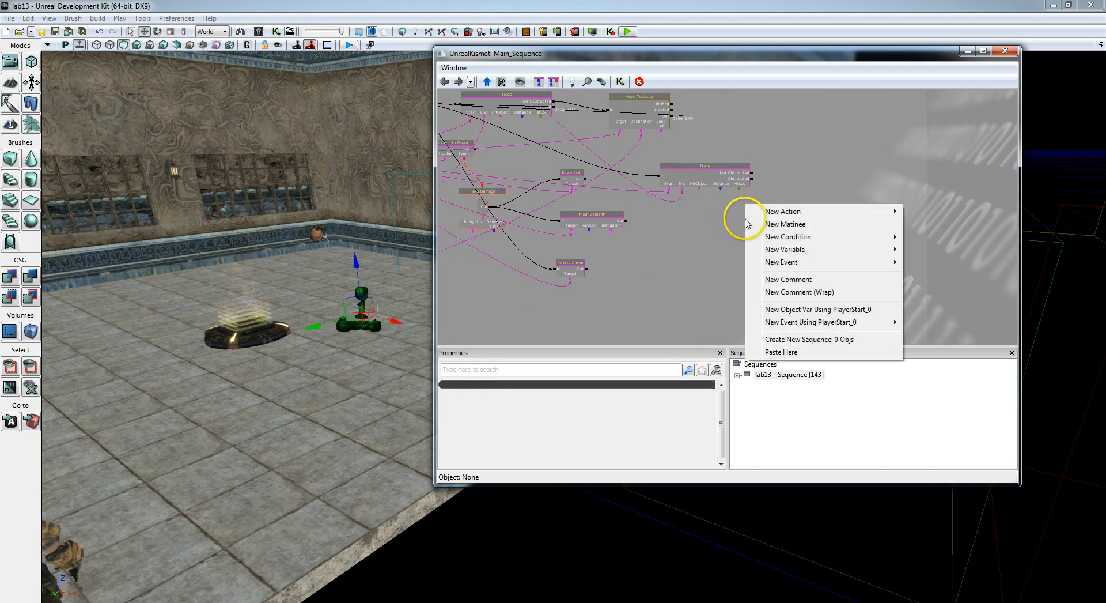
mouse_move(795, 213)
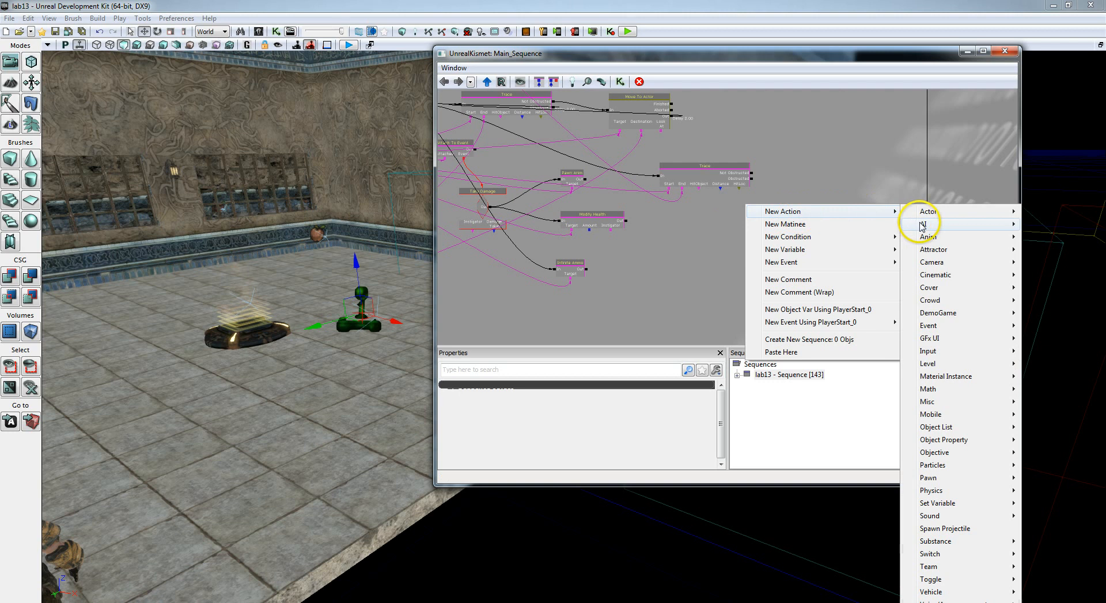
mouse_move(916, 223)
left_click(839, 290)
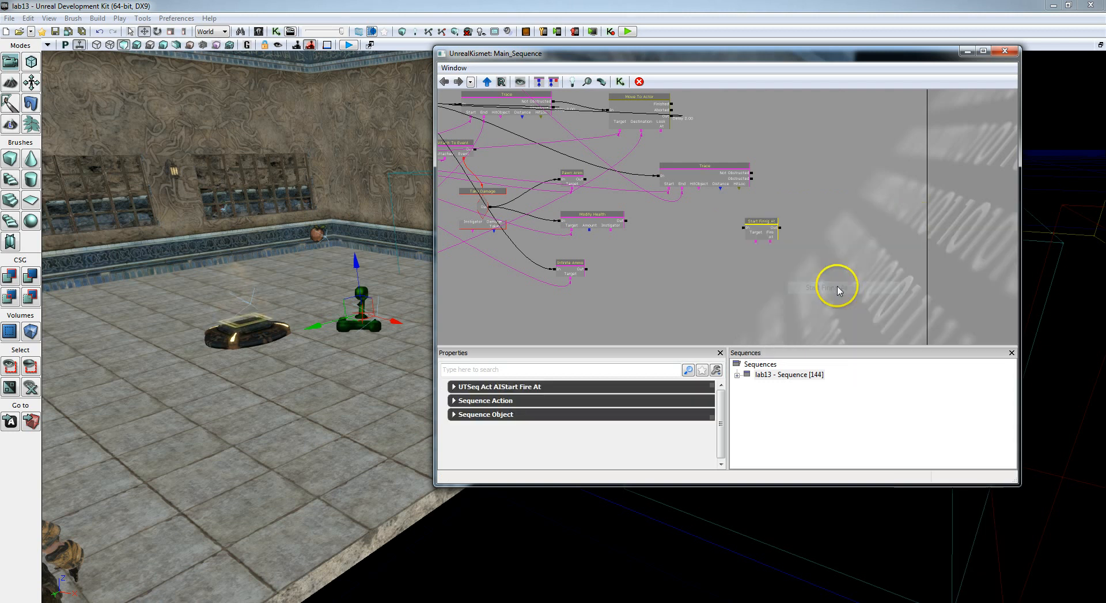
right_click(864, 213)
mouse_move(893, 219)
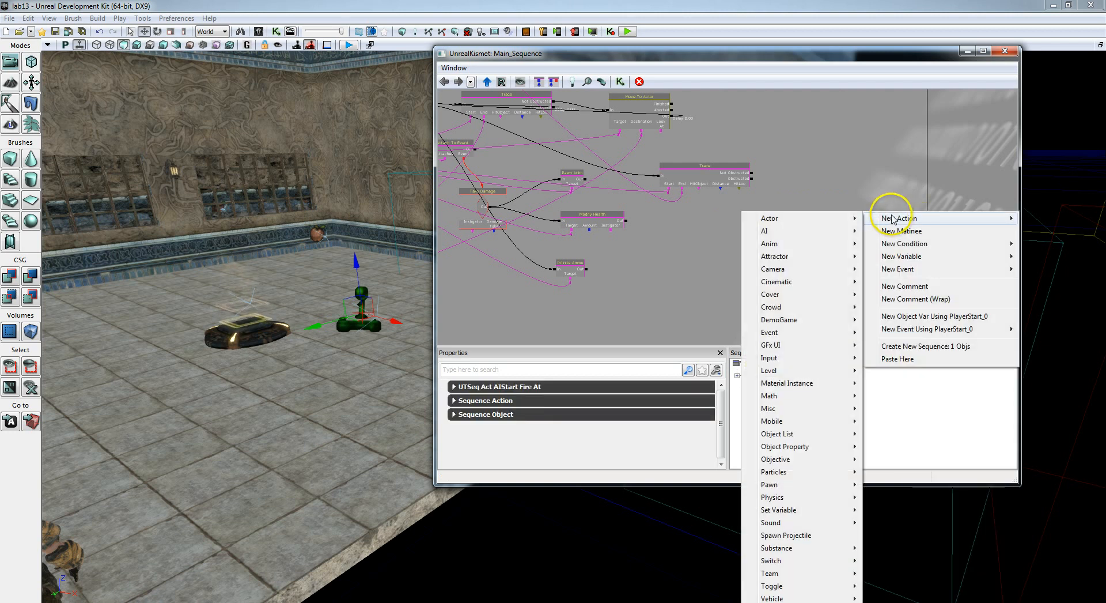
mouse_move(817, 230)
left_click(897, 307)
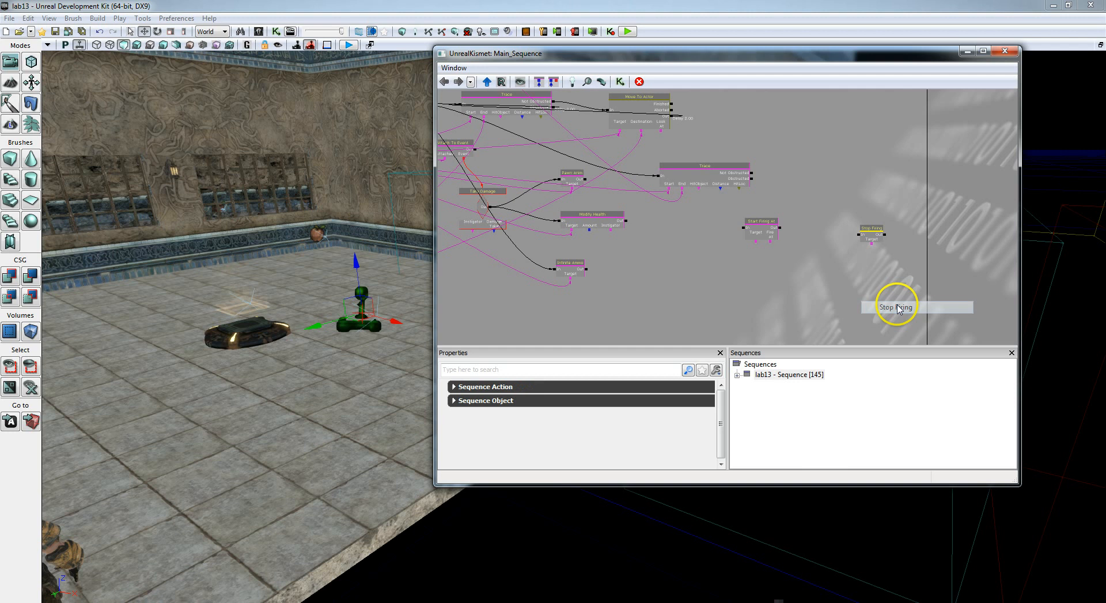
Link Start Firing At's Target to the Helper Bot's object variable and Fire At to the other bot's object variable in the group above.
mouse_move(830, 257)
left_mouse_down()
mouse_move(849, 296)
mouse_move(818, 274)
left_mouse_up()
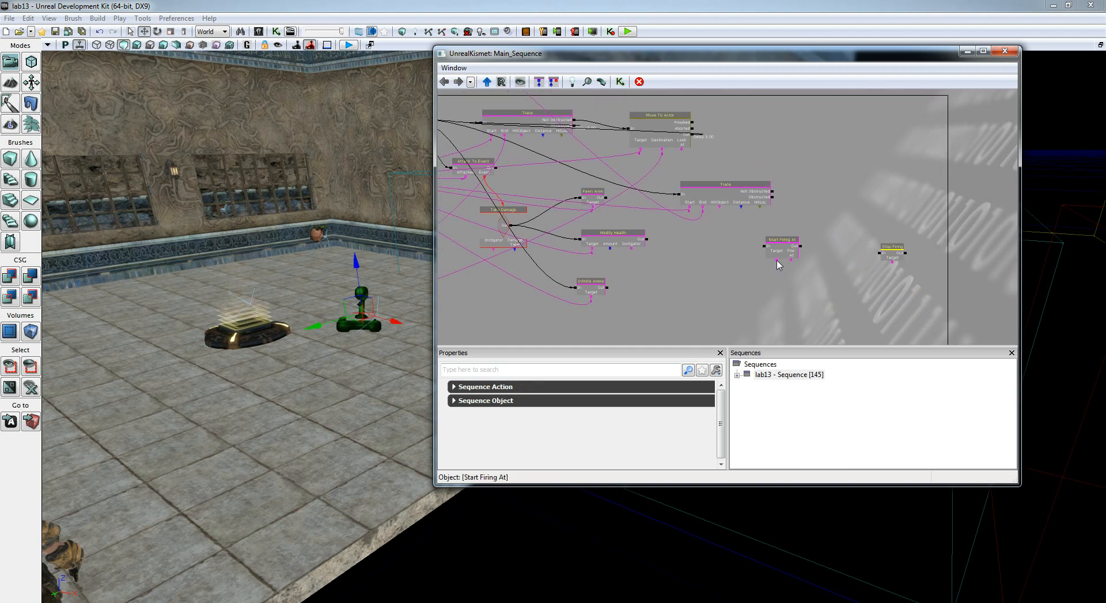
left_click_drag(778, 264, 452, 202)
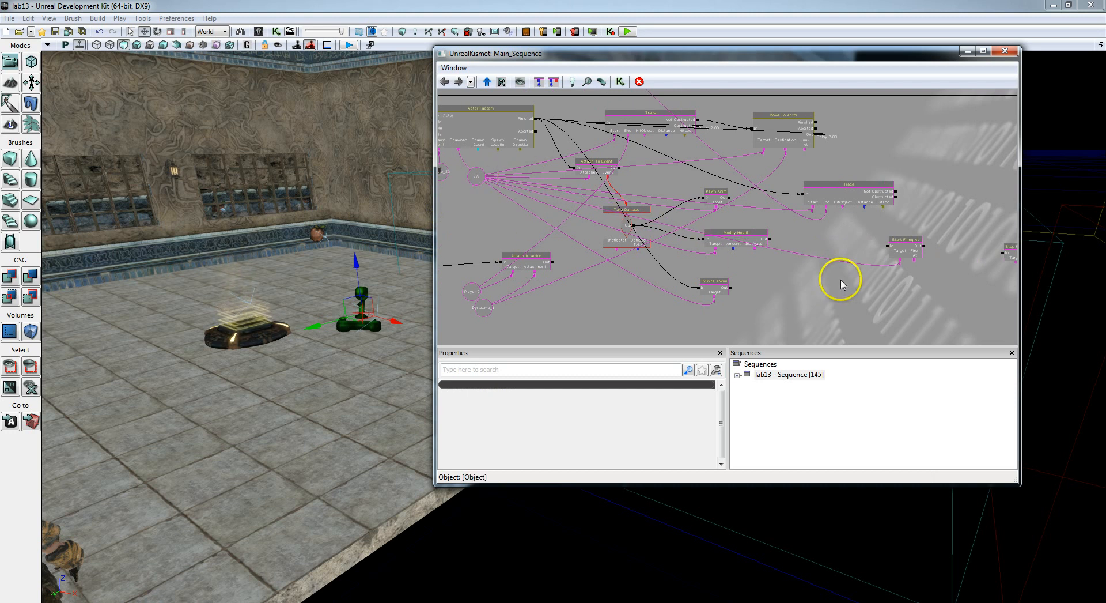
left_click_drag(840, 284, 775, 261)
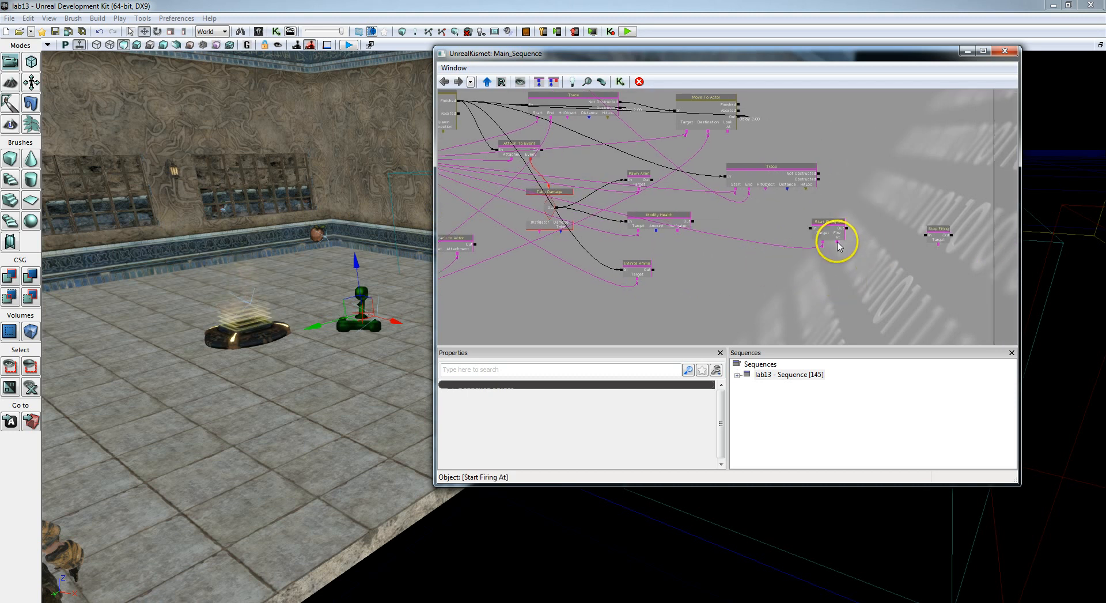
left_click_drag(837, 242, 632, 144)
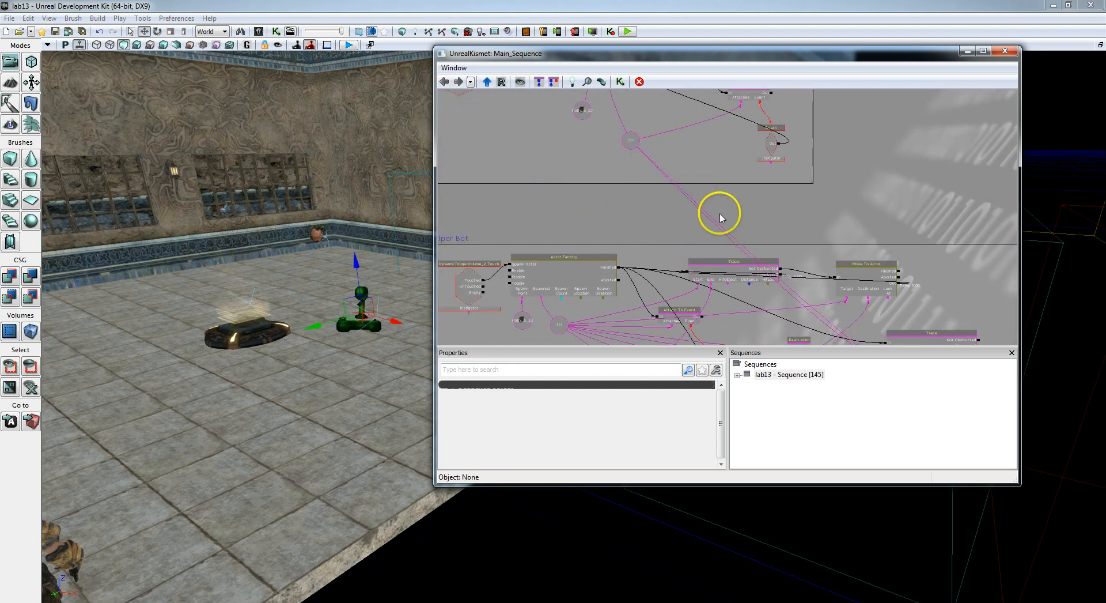
left_click_drag(983, 299, 886, 121)
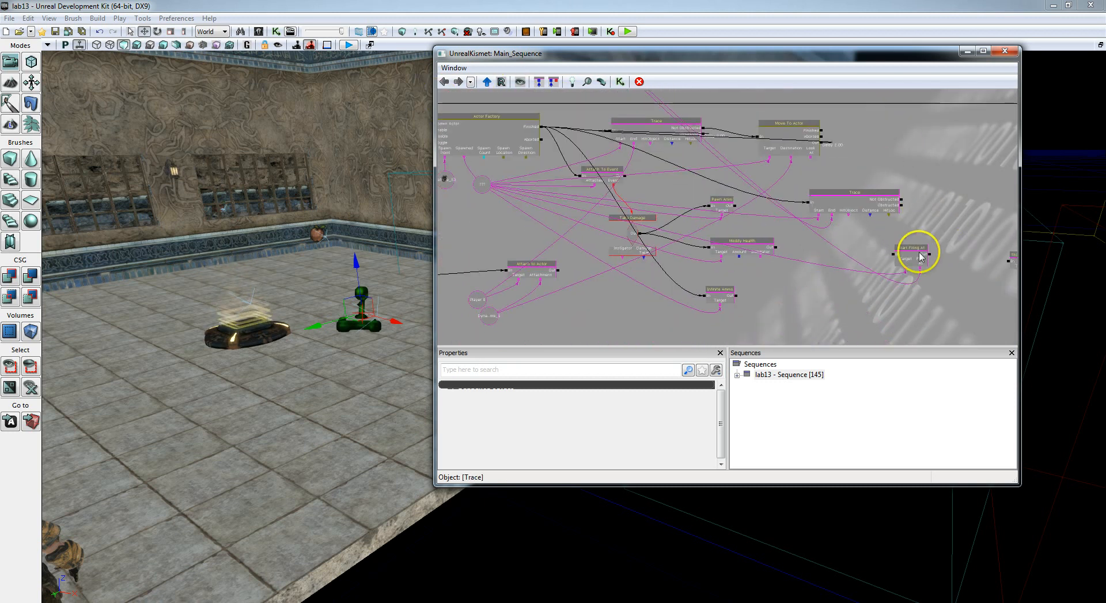
Link Stop Firing's Target to the Helper Bot's spawned object variable.
left_click_drag(922, 255, 802, 255)
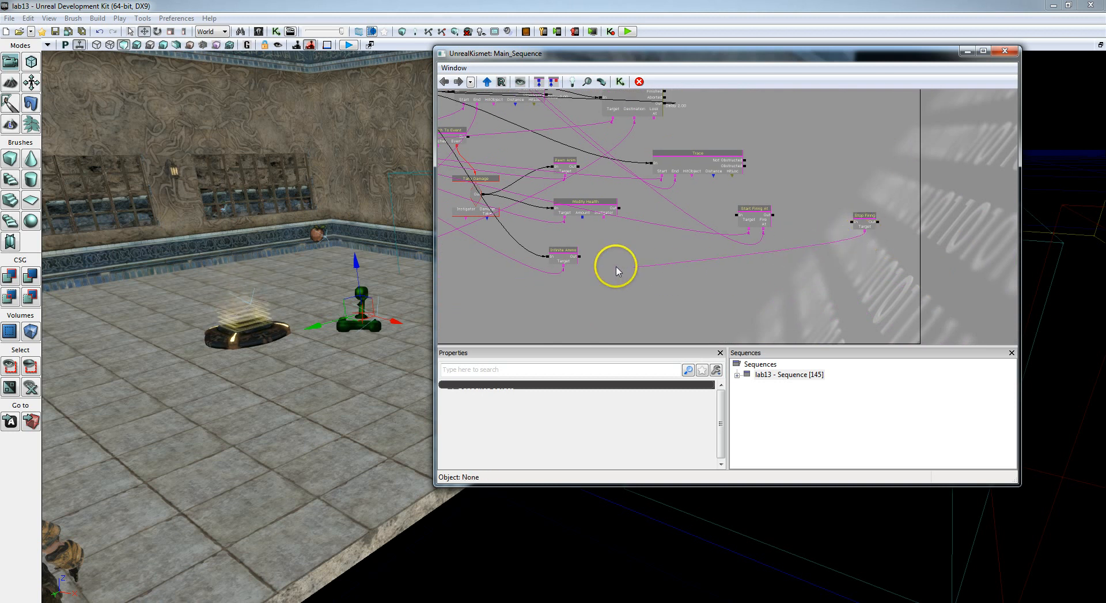
left_click_drag(612, 265, 466, 192)
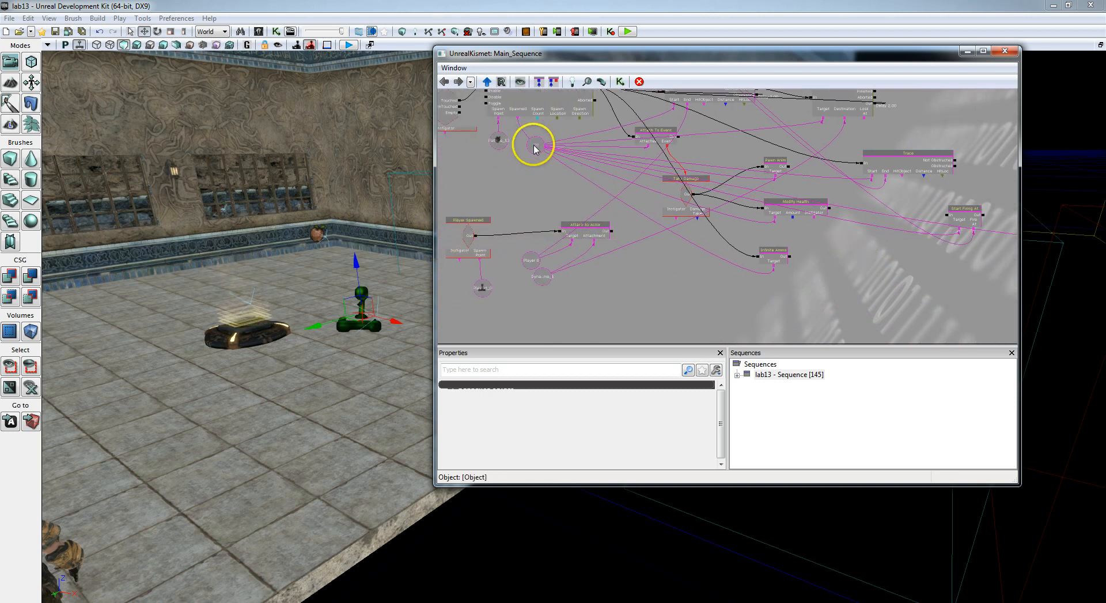
left_click_drag(870, 276, 666, 254)
Set an activate delay of 2 on the Start Firing At action's Out output.
scroll(784, 241, "up", 3)
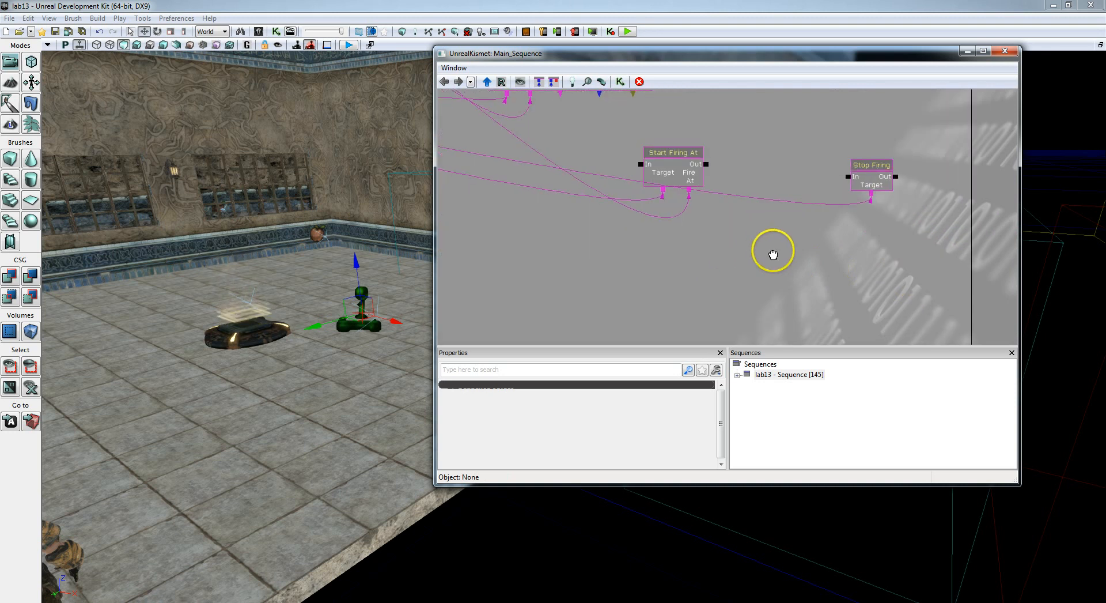
left_click_drag(773, 254, 786, 297)
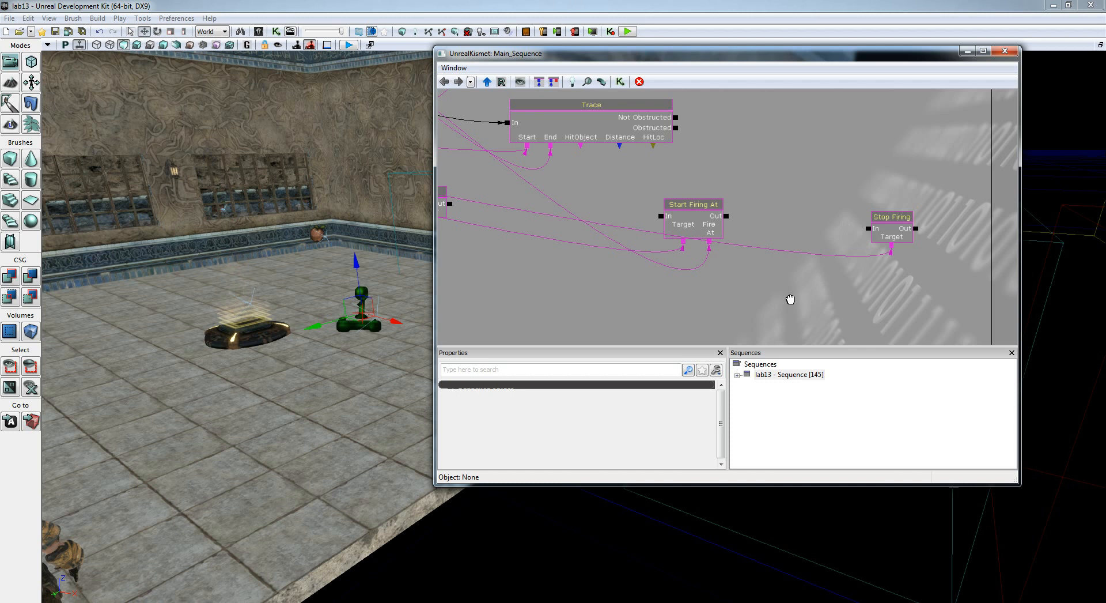
right_click(726, 218)
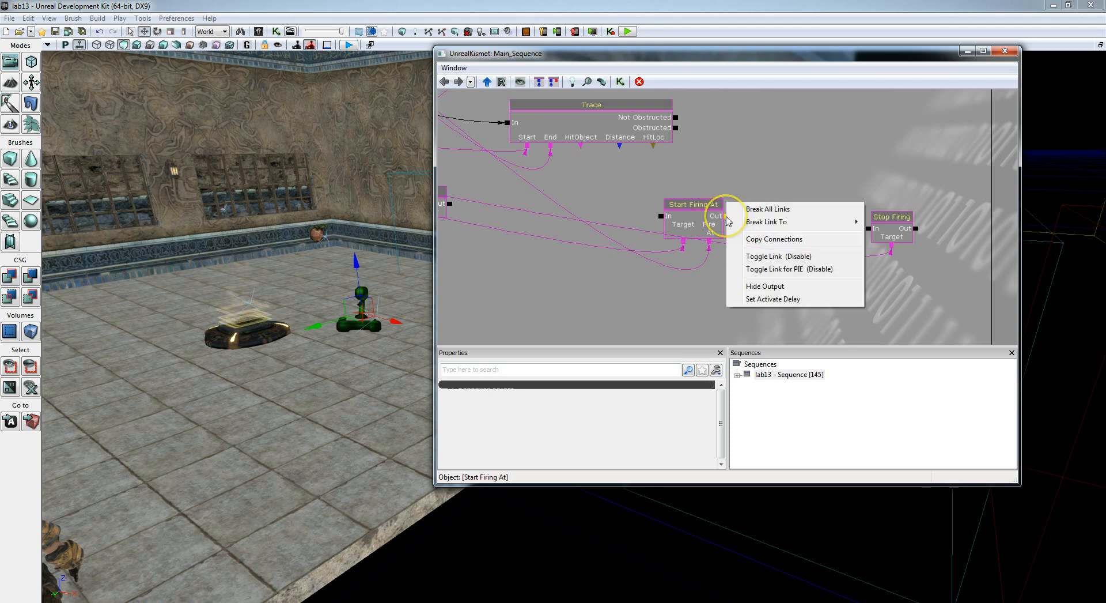
left_click(773, 298)
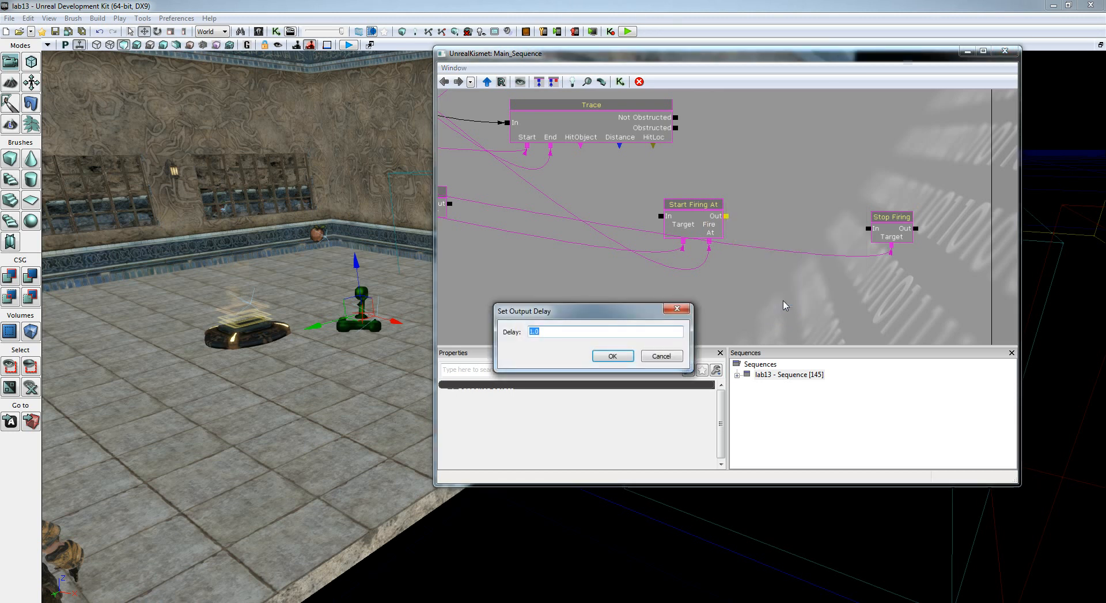
type("2")
left_click(613, 355)
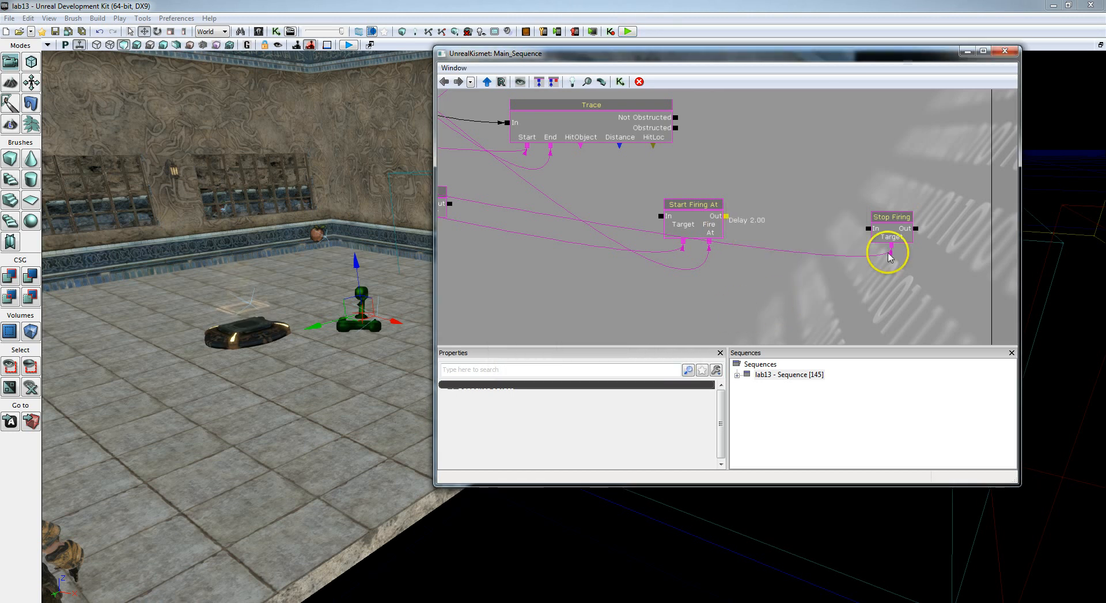
Set an activate delay of 1.0 on the Stop Firing action's Out output.
right_click(917, 230)
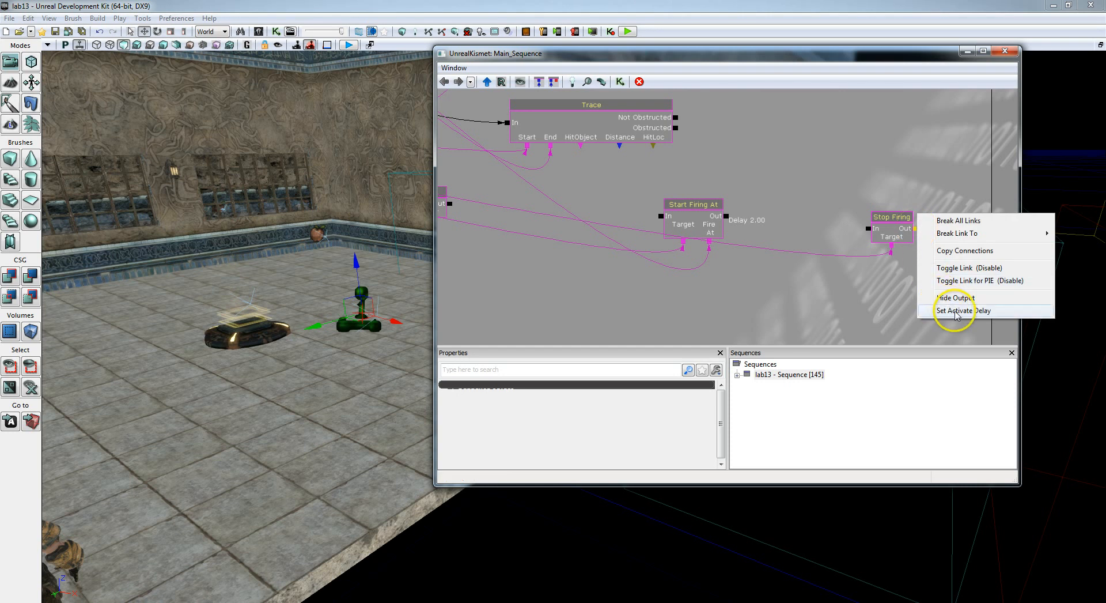
left_click(957, 310)
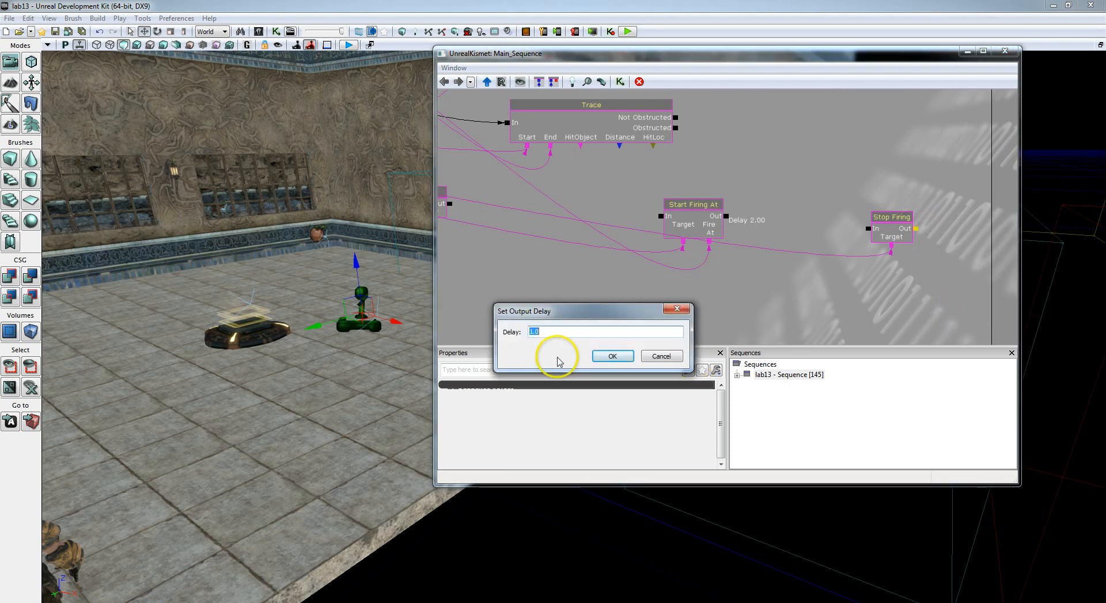
left_click(612, 355)
Connect the new Trace's Not Obstructed output to Start Firing At's In, and Start Firing At's Out to Stop Firing's In.
mouse_move(759, 299)
left_mouse_down()
mouse_move(812, 299)
mouse_move(817, 321)
mouse_move(869, 311)
left_mouse_up()
left_click_drag(797, 153, 781, 172)
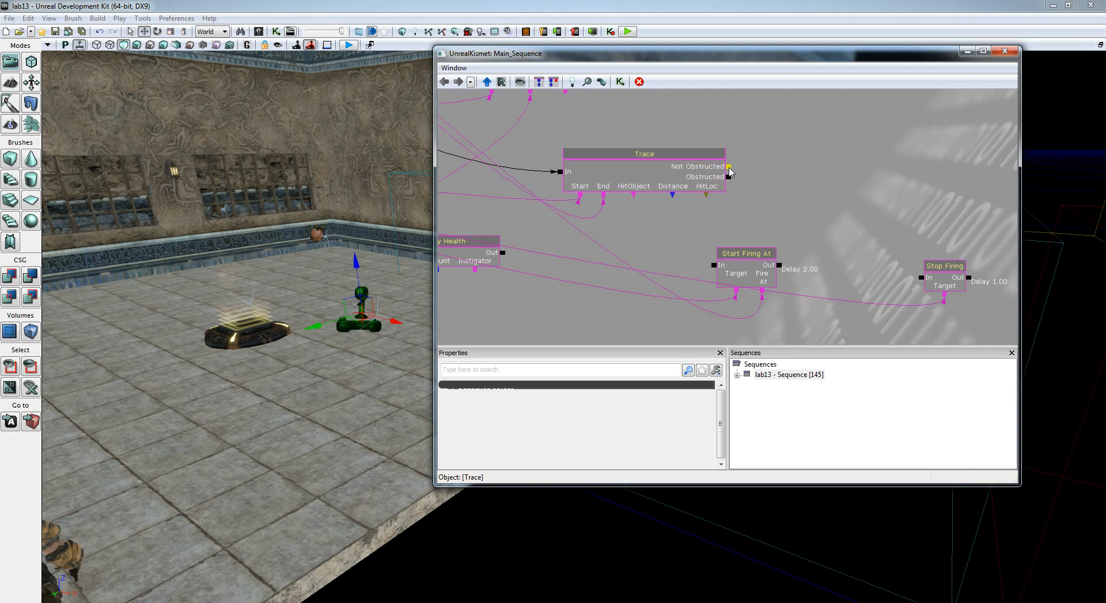
left_click_drag(730, 167, 713, 266)
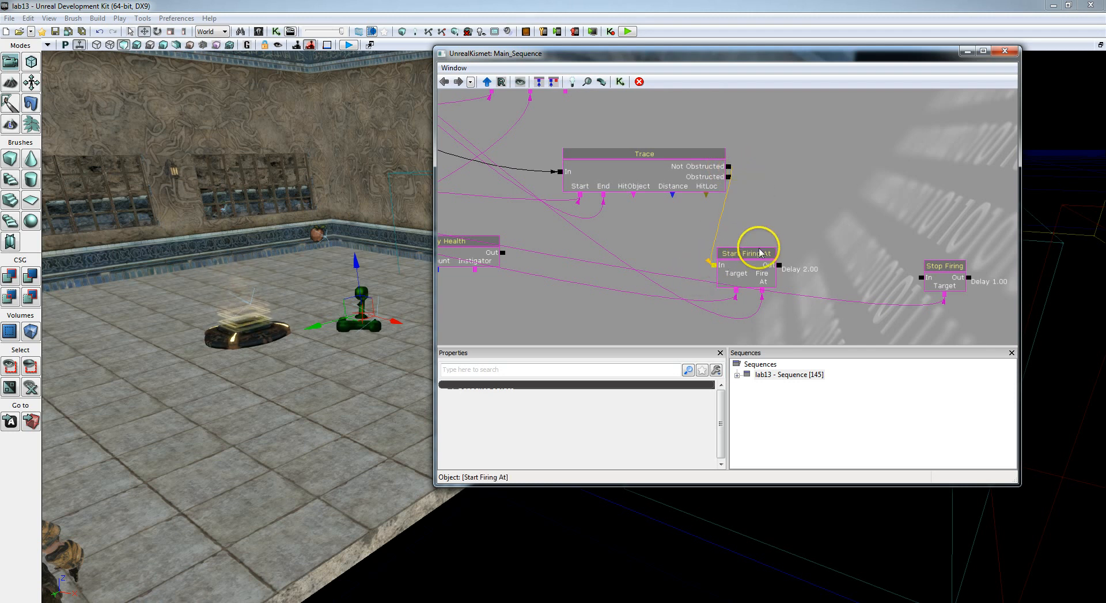
left_click_drag(783, 269, 920, 278)
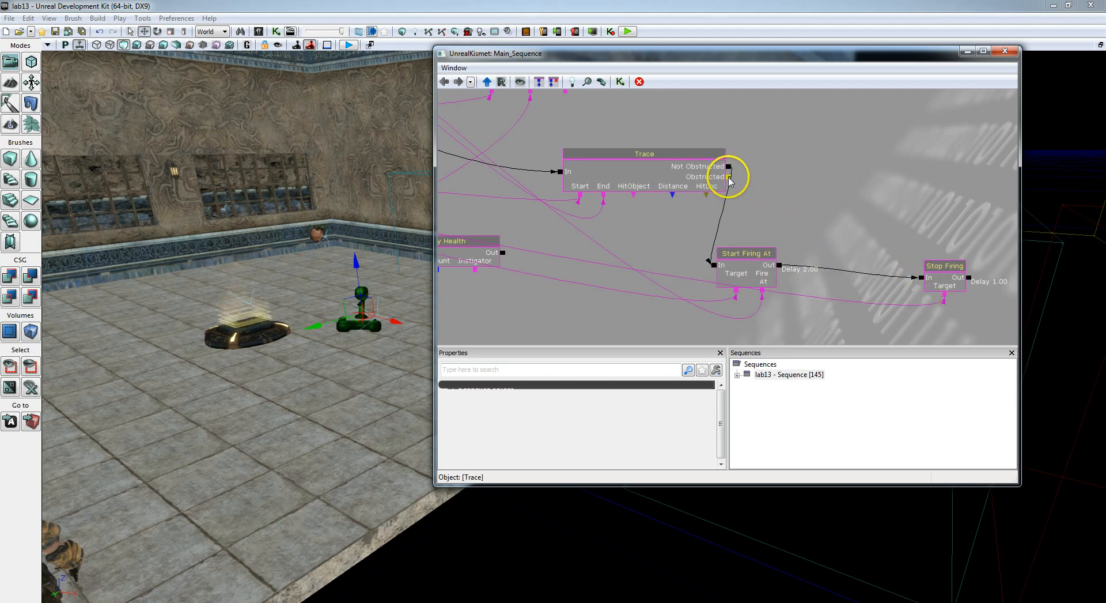
Connect the new Trace's Obstructed output to Stop Firing's In, and loop Stop Firing's Out back to the Trace's In.
mouse_move(729, 179)
left_mouse_down()
mouse_move(852, 227)
mouse_move(922, 281)
left_mouse_up()
left_click_drag(909, 225, 884, 209)
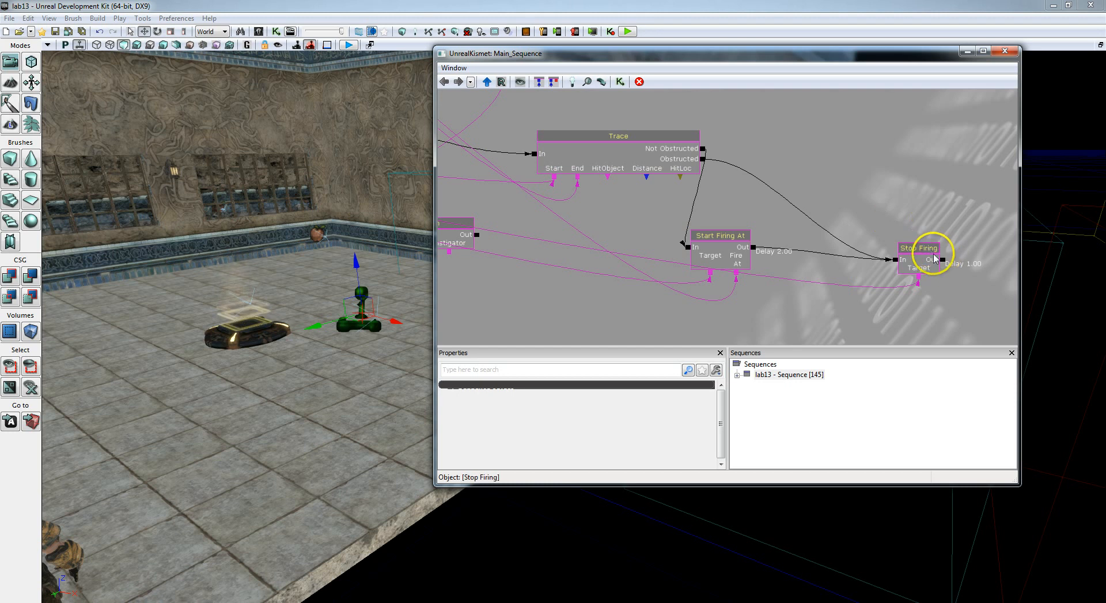
mouse_move(945, 264)
left_mouse_down()
mouse_move(986, 254)
mouse_move(988, 215)
mouse_move(892, 190)
mouse_move(577, 200)
mouse_move(447, 185)
mouse_move(630, 156)
left_mouse_up()
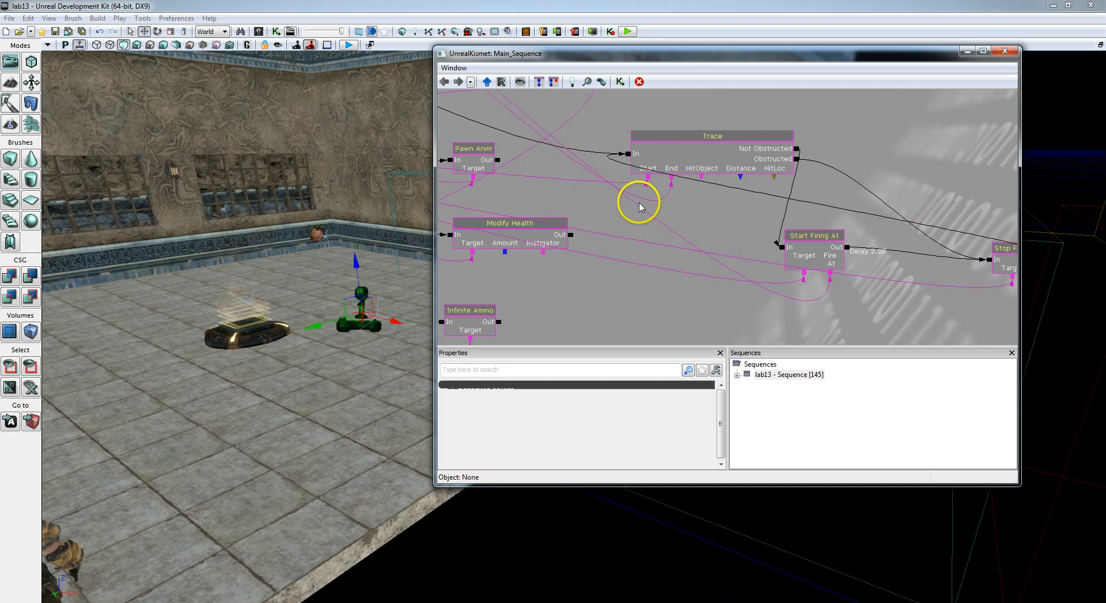
mouse_move(948, 168)
left_mouse_down()
mouse_move(834, 156)
mouse_move(827, 180)
left_mouse_up()
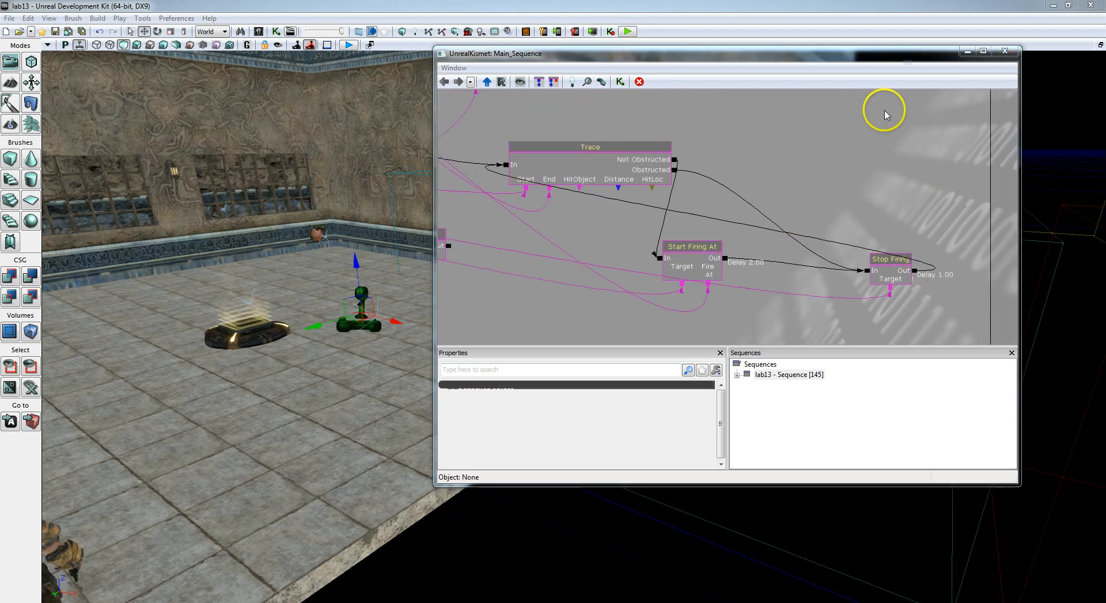
Close the Kismet editor and launch the level in the editor preview.
left_click(1005, 50)
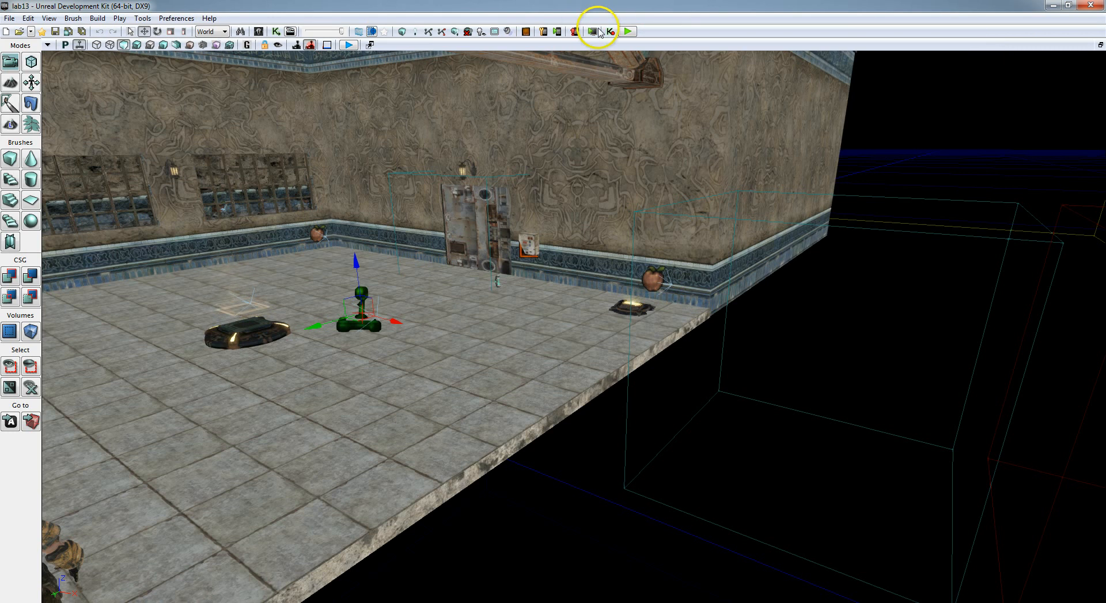
left_click(628, 31)
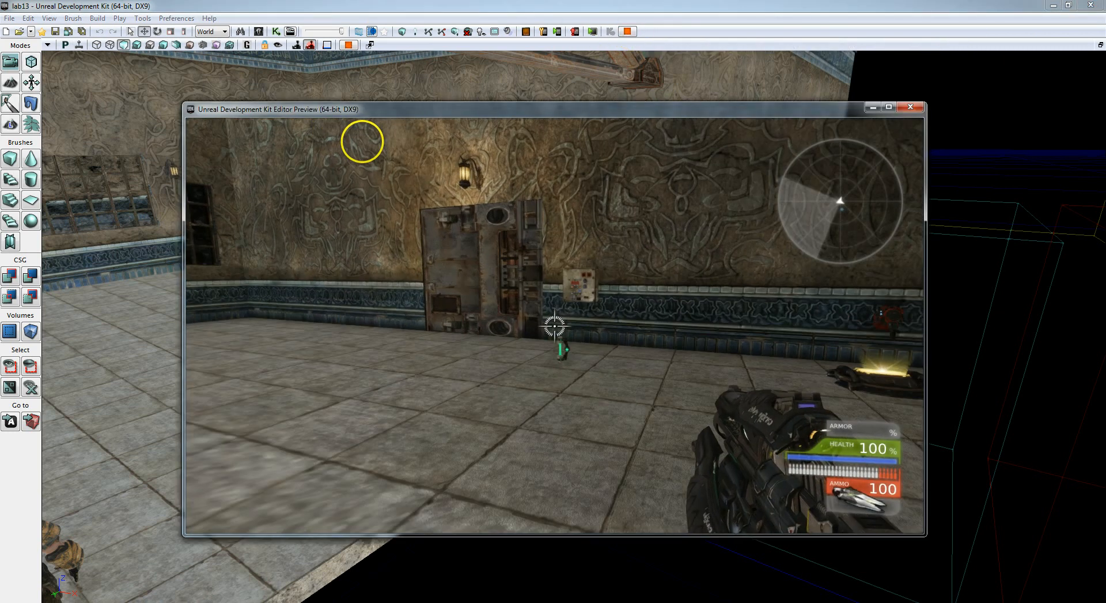
Walk through the level in the play preview to test the door and the wall panel, ending the preview when done.
key("w")
key("w")
key("w")
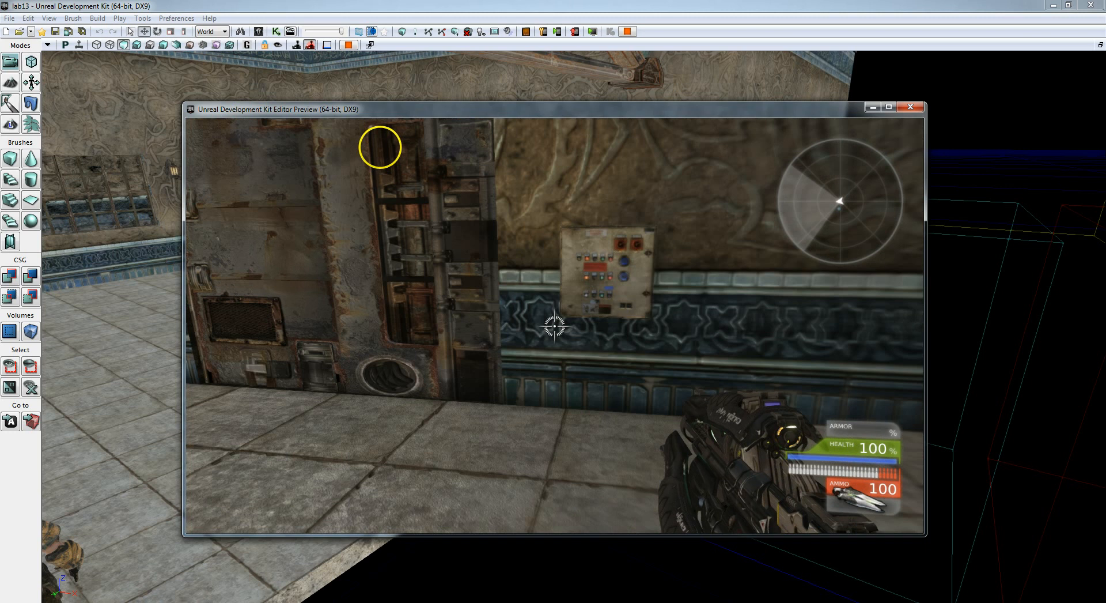
key("s")
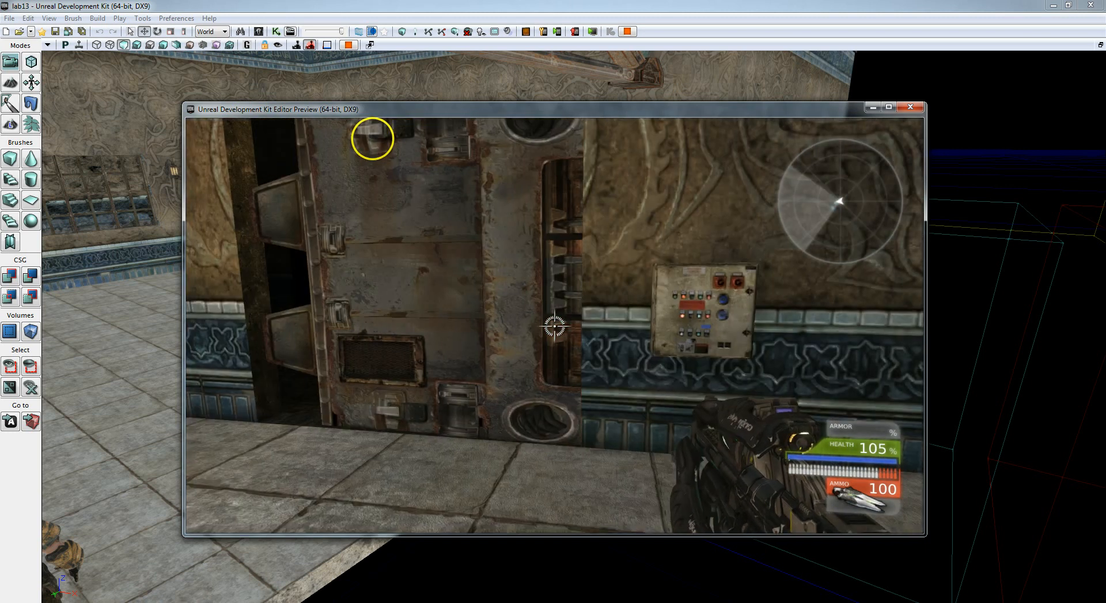
key("w")
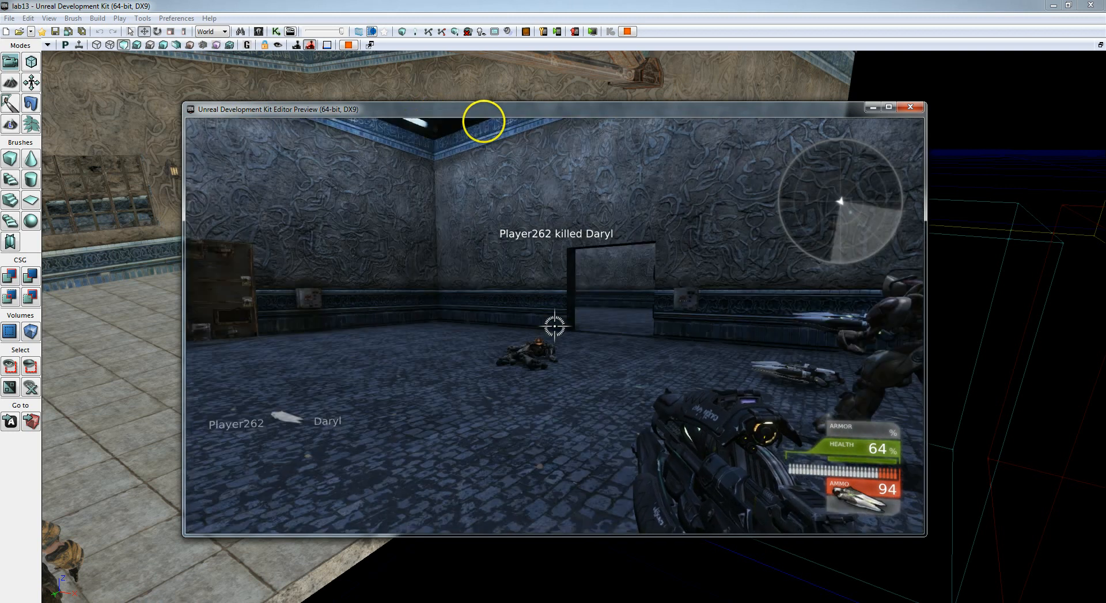
key("Escape")
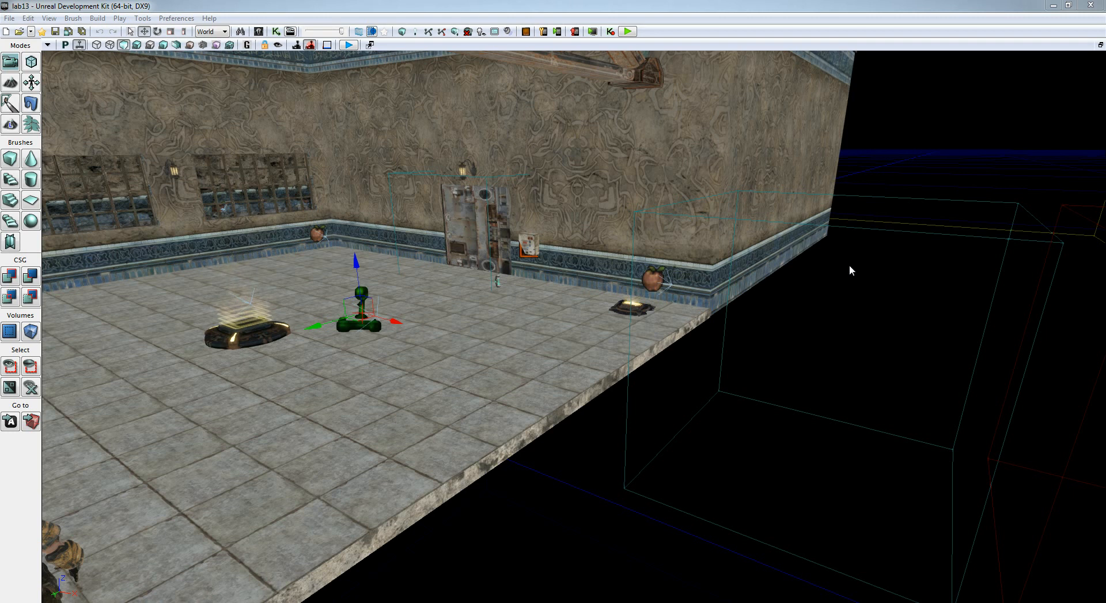
Filter the Content Browser to Skeletal Meshes and search it for "liam".
left_click_drag(624, 278, 623, 288)
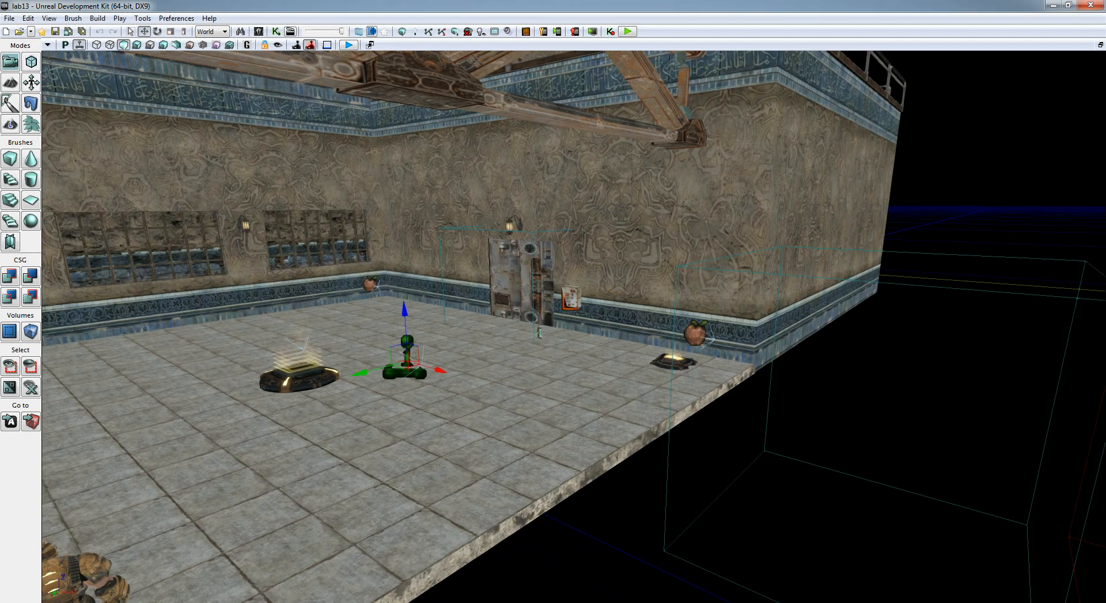
left_click_drag(609, 272, 502, 150)
left_click(257, 31)
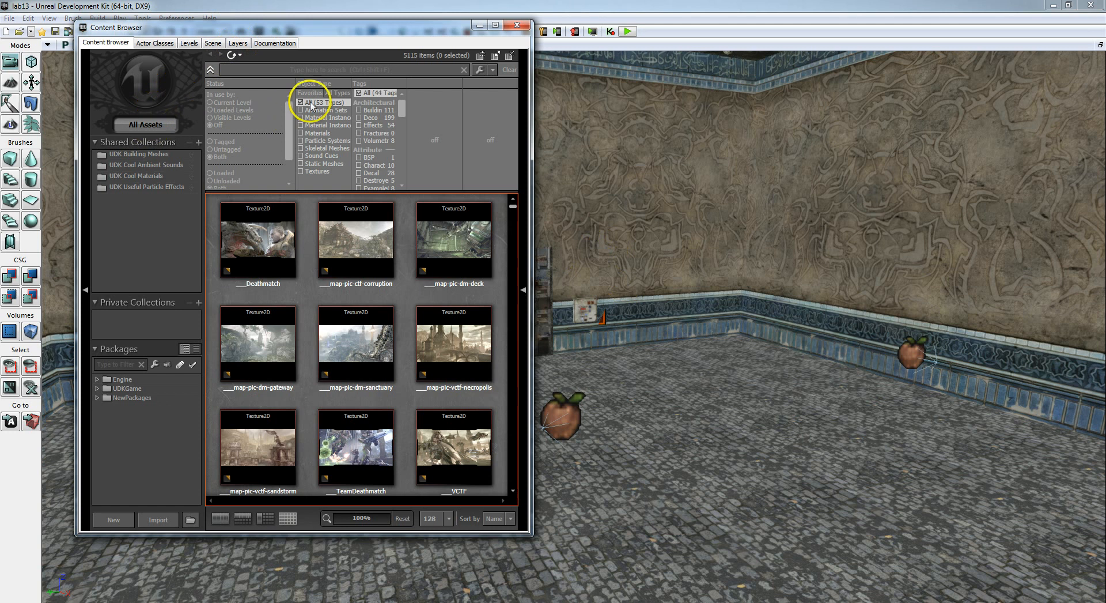
left_click(305, 149)
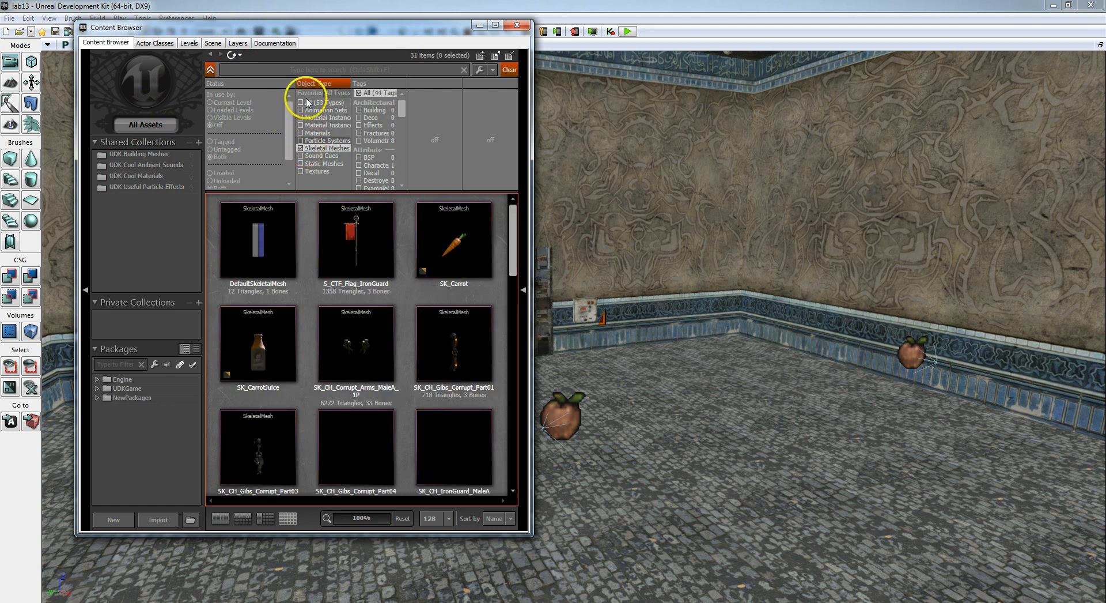
left_click_drag(322, 32, 895, 48)
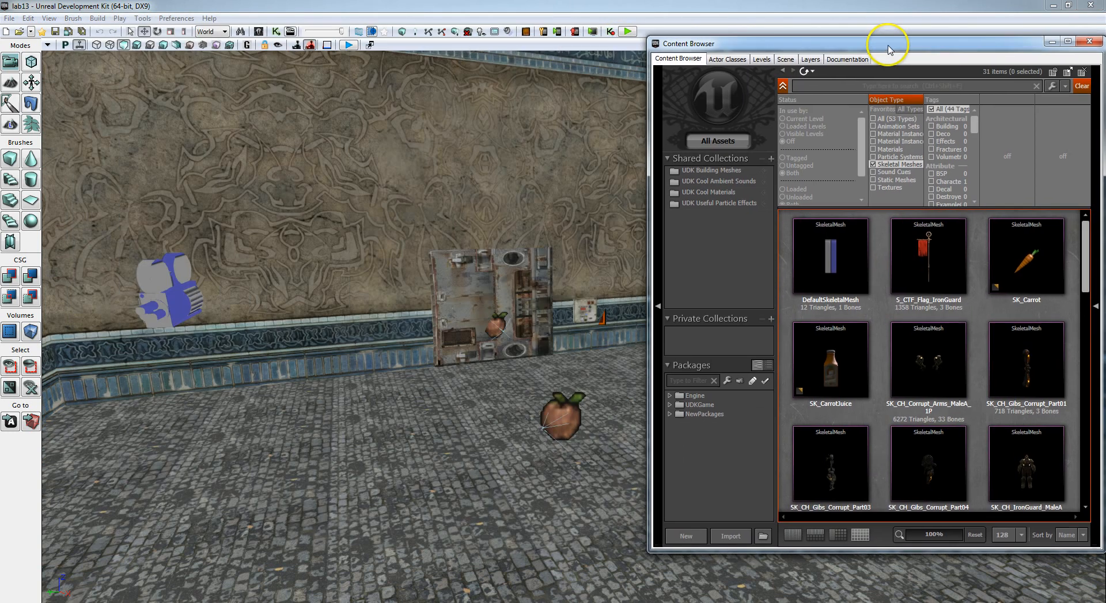
left_click_drag(544, 276, 569, 276)
left_click(812, 82)
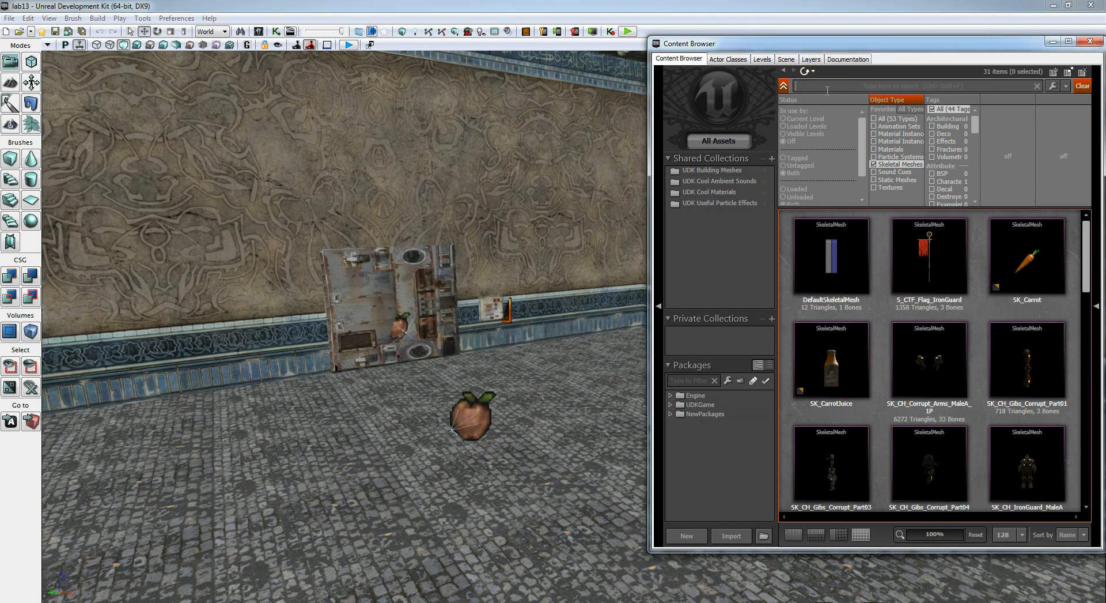
type("liam")
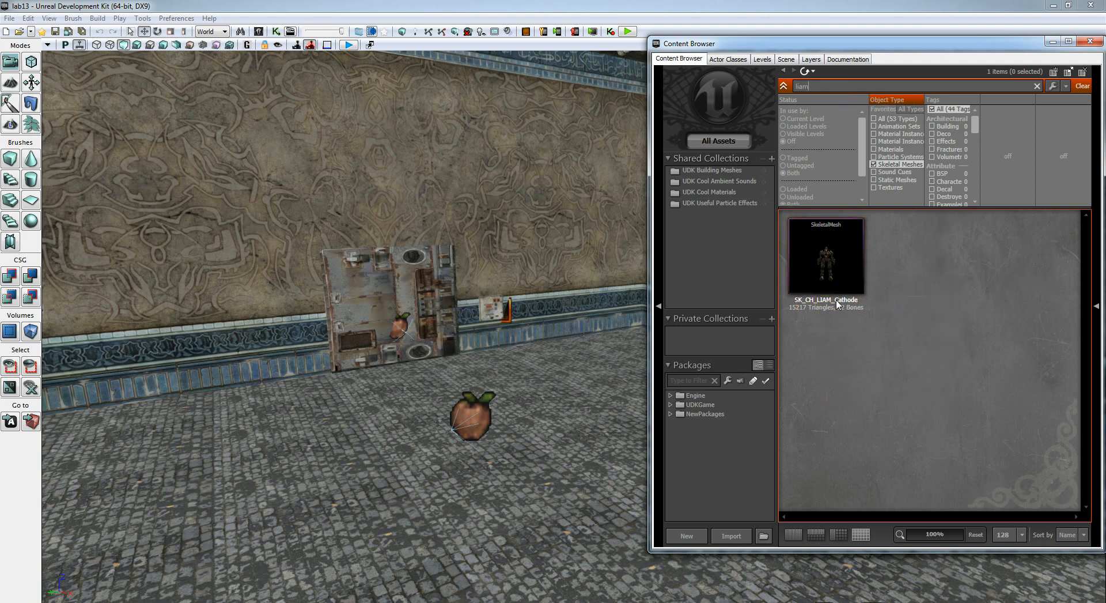
Place the SK_CH_LIAM_Cathode skeletal mesh in the cobbled room near the metal door and snap it to the floor.
left_click(830, 254)
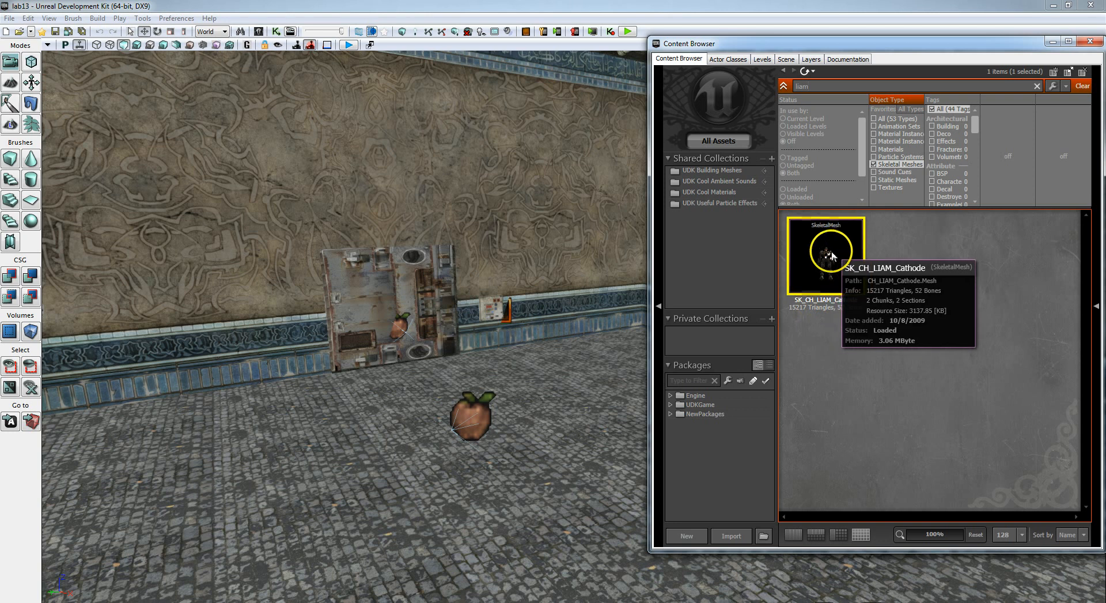
left_click_drag(830, 253, 507, 456)
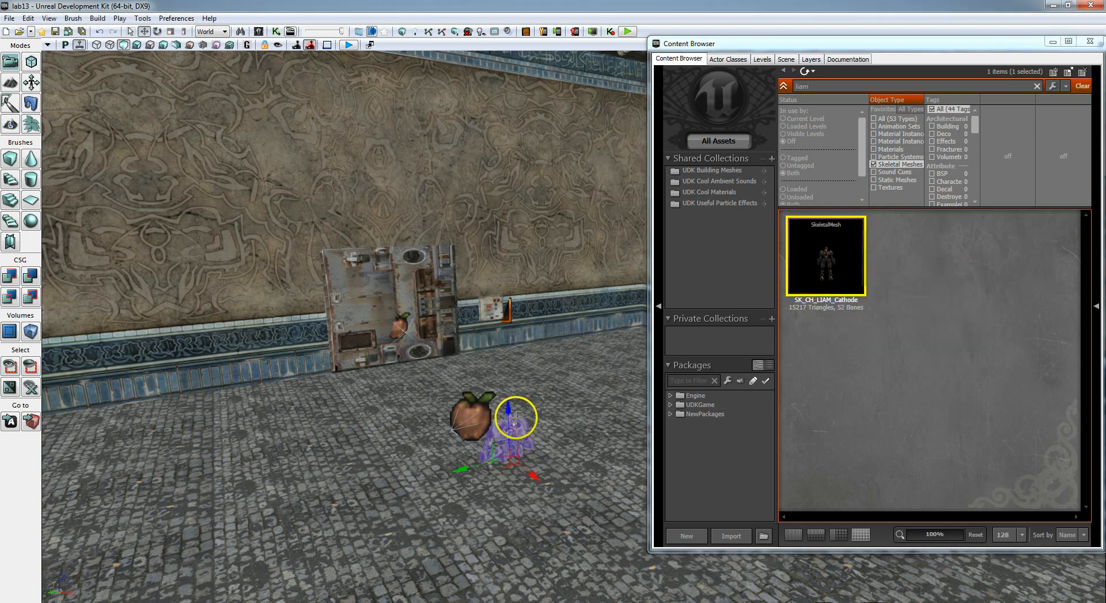
left_click_drag(515, 418, 506, 330)
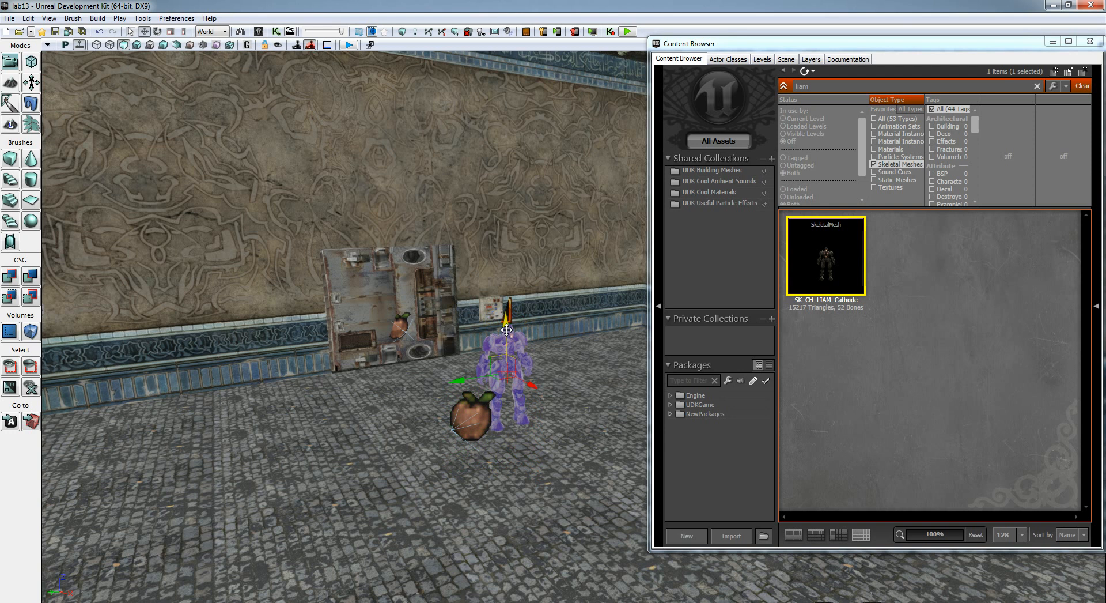
key("End")
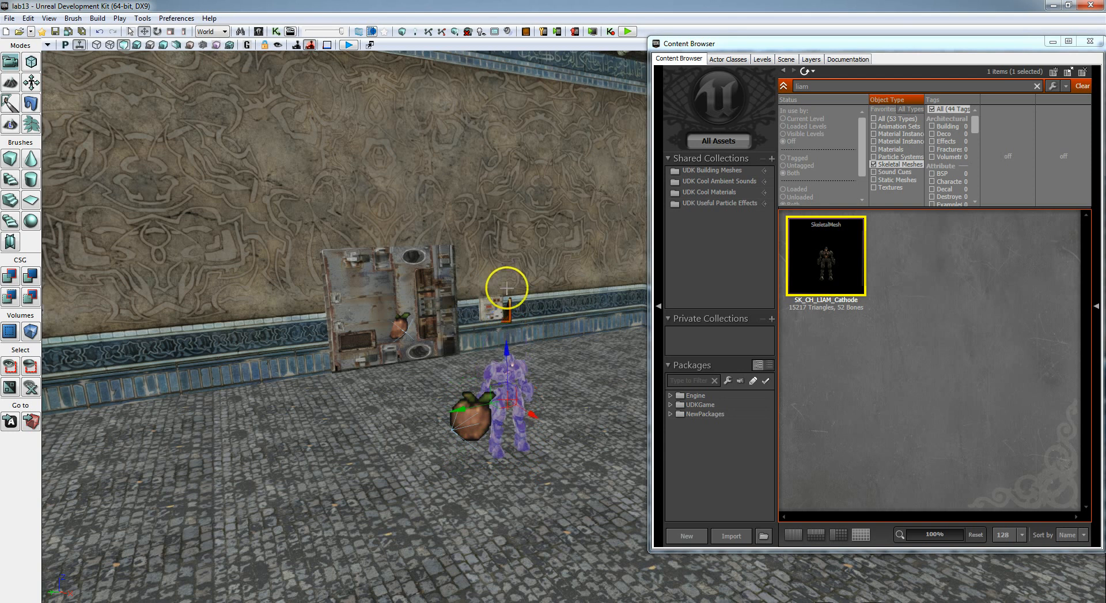
Move the SK_CH_LIAM_Cathode character across the floor to the nearby apple-shaped node and switch the transform widget to rotation.
mouse_move(507, 288)
right_mouse_down()
mouse_move(524, 292)
mouse_move(507, 287)
right_mouse_up()
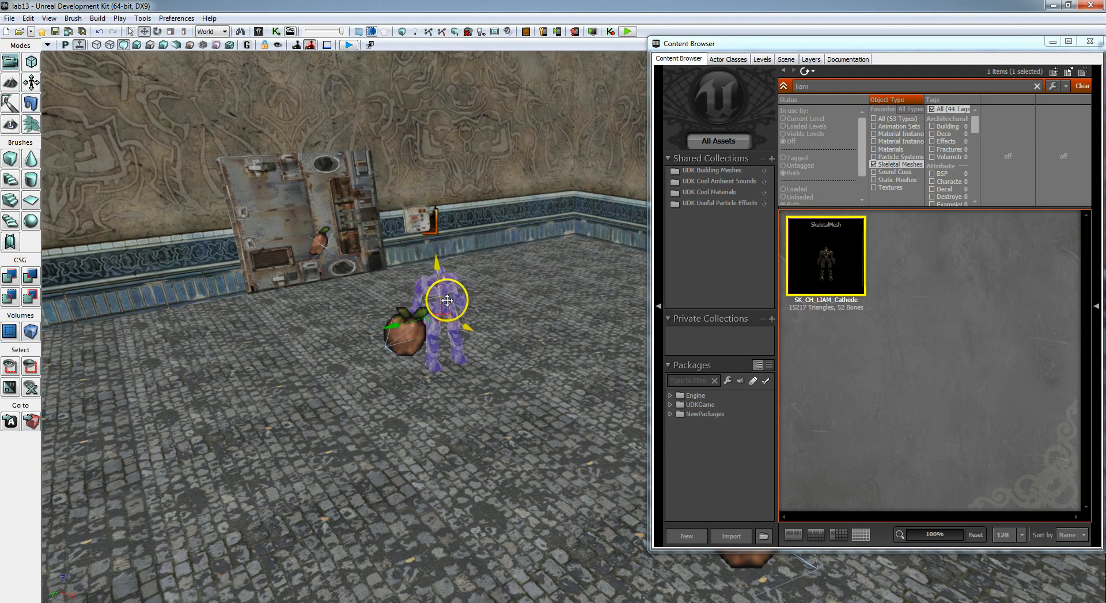
left_click_drag(447, 300, 295, 355)
key("space")
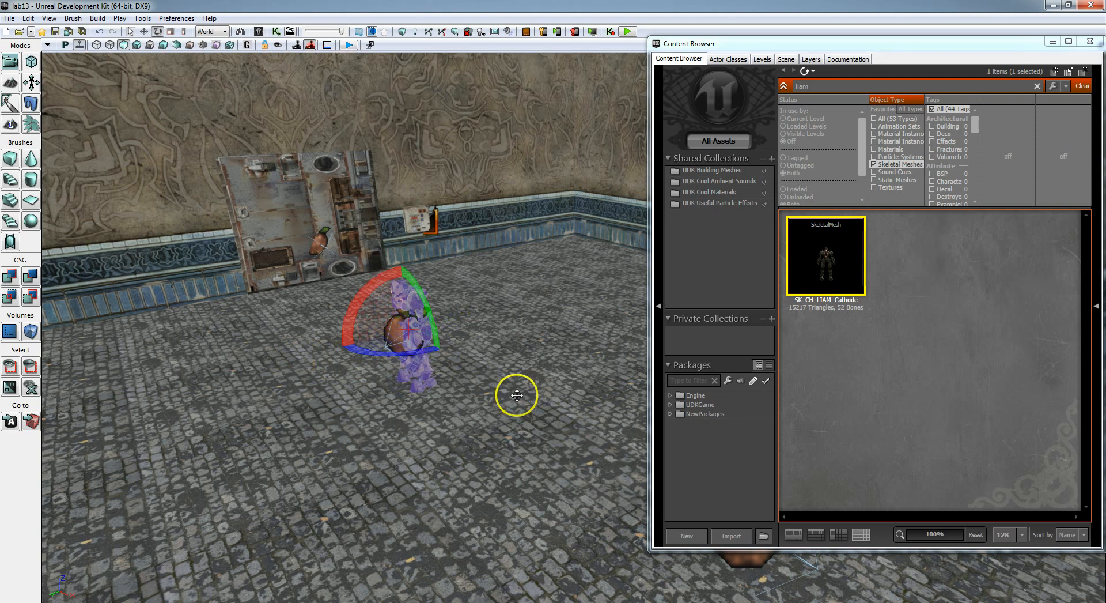
mouse_move(516, 395)
right_mouse_down()
mouse_move(454, 395)
mouse_move(526, 390)
right_mouse_up()
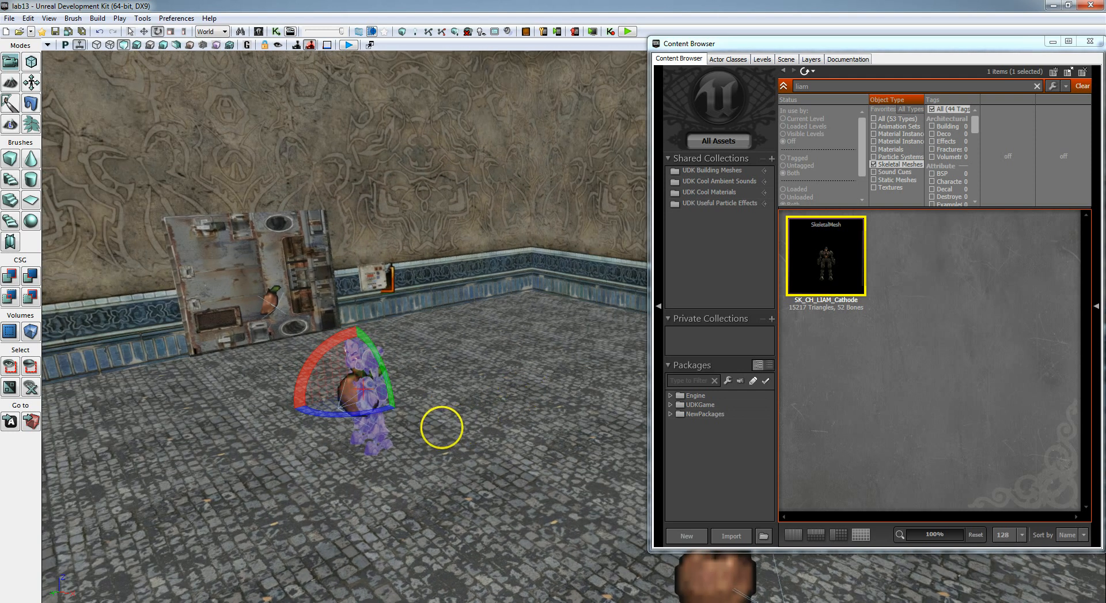
right_click_drag(440, 425, 439, 420)
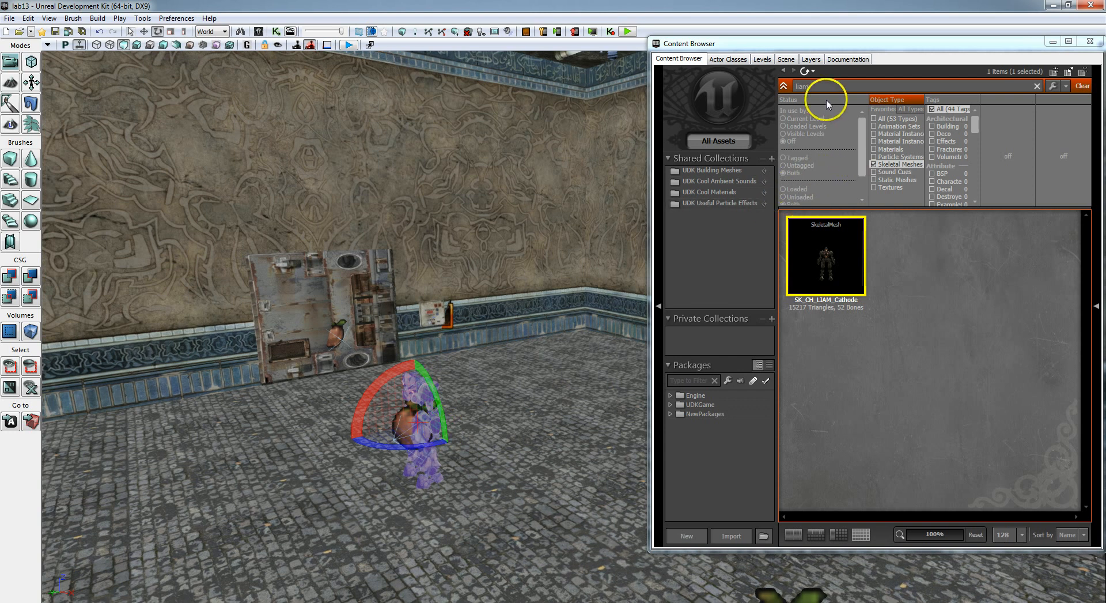
mouse_move(516, 312)
right_mouse_down()
mouse_move(560, 316)
mouse_move(528, 313)
right_mouse_up()
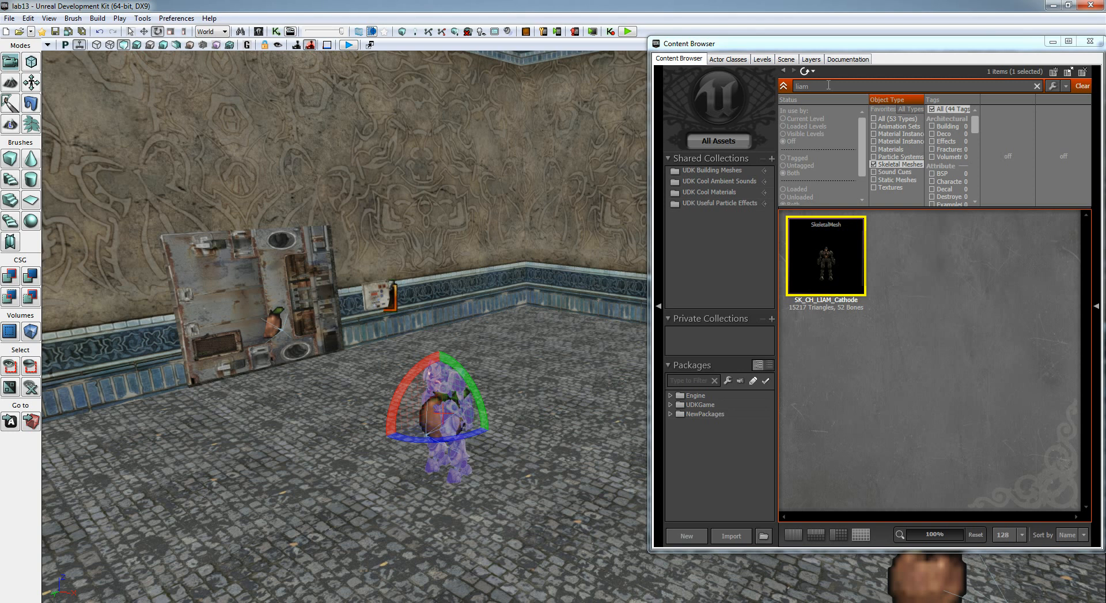
Search the skeletal meshes for "link" and place SK_WP_LinkGun_3P on the floor near the character, closing the Content Browser.
left_click_drag(829, 85, 795, 87)
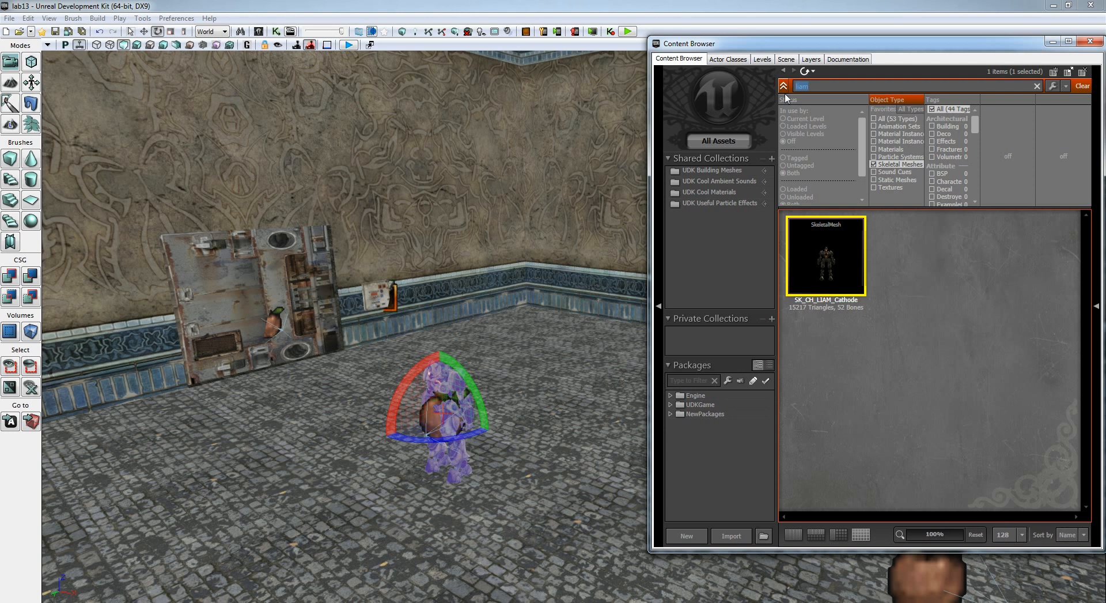
type("link")
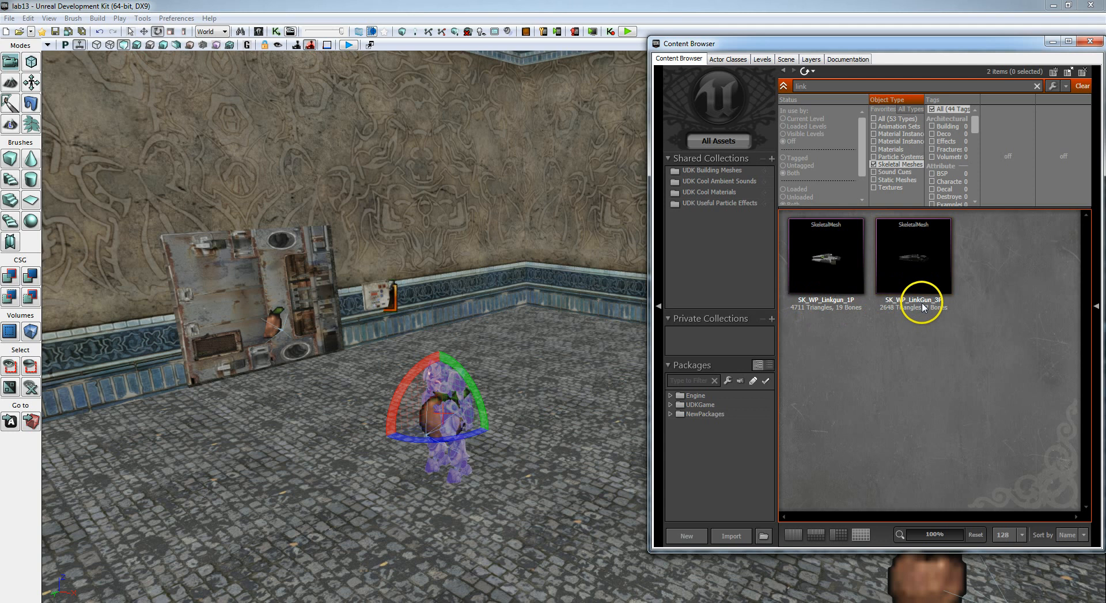
mouse_move(915, 250)
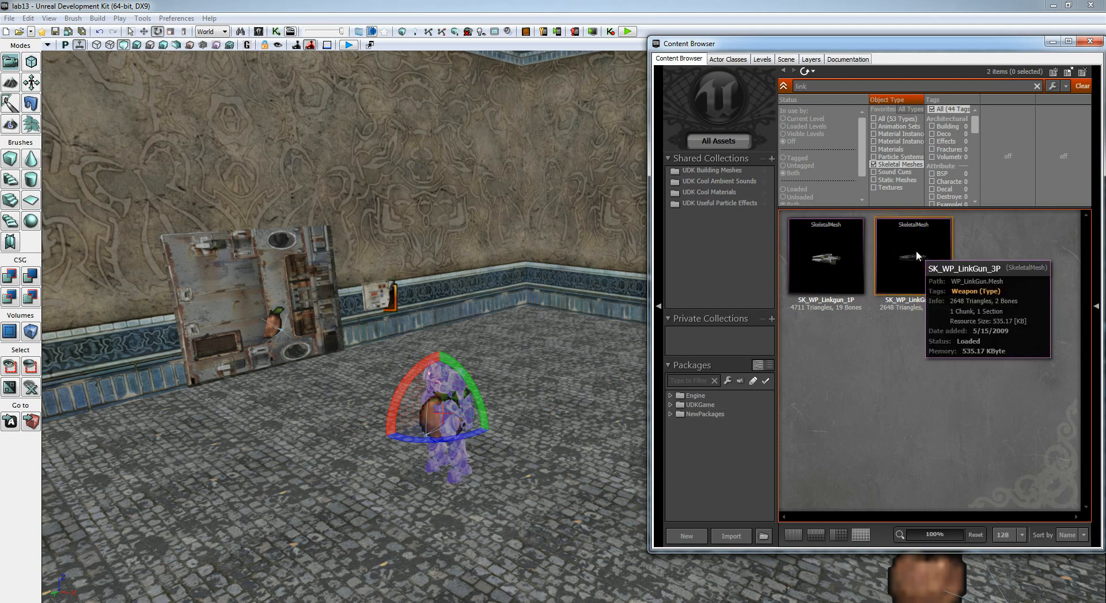
left_click(924, 249)
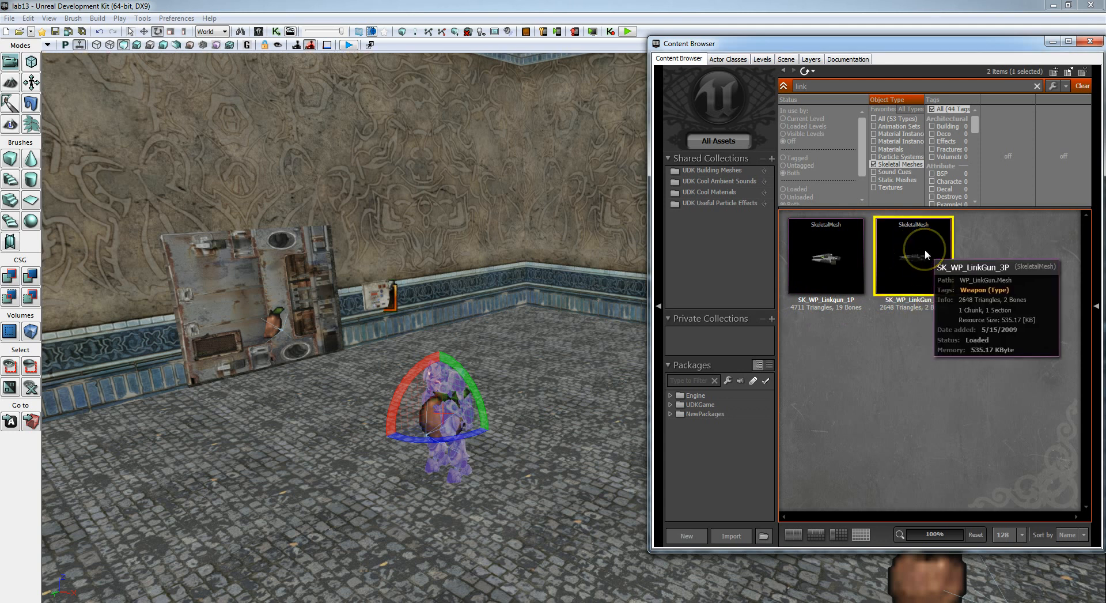
left_click_drag(922, 248, 334, 461)
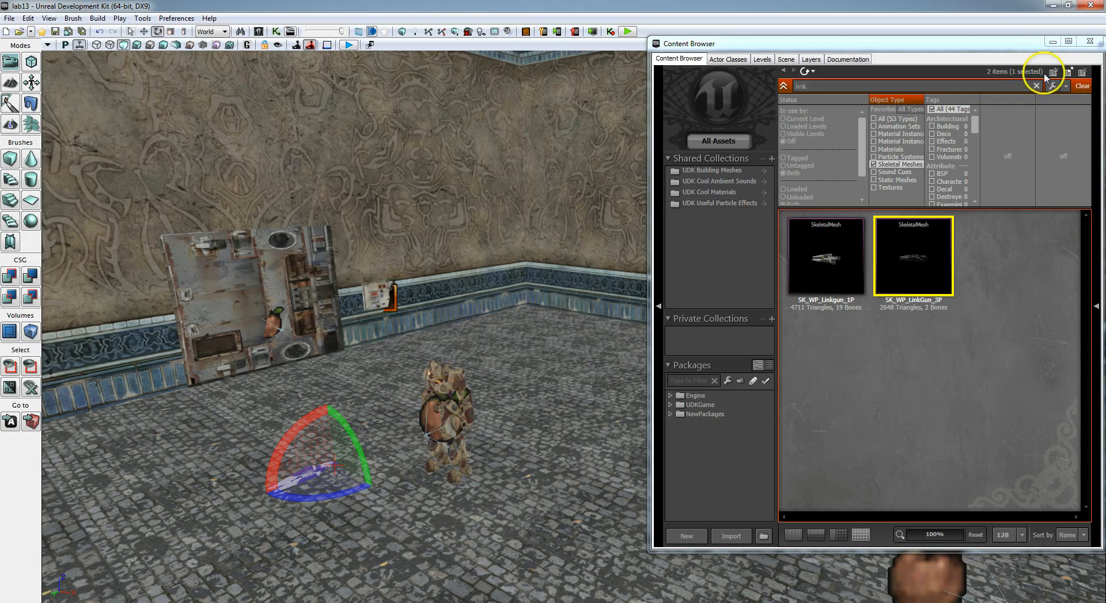
left_click(1093, 43)
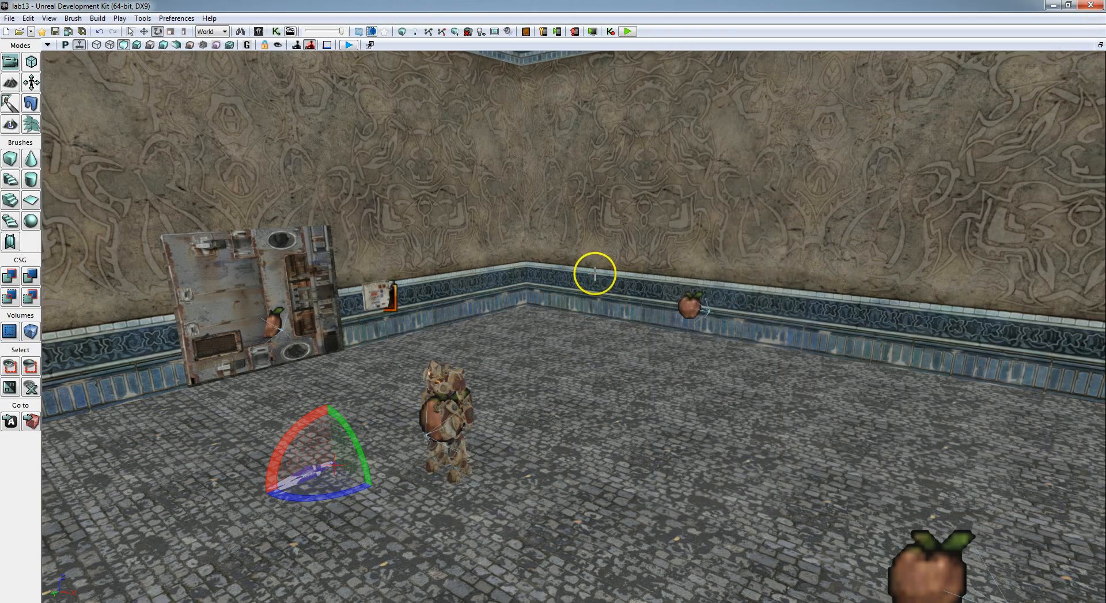
Switch the transform widget on the link gun to translation mode.
left_click_drag(593, 271, 624, 282)
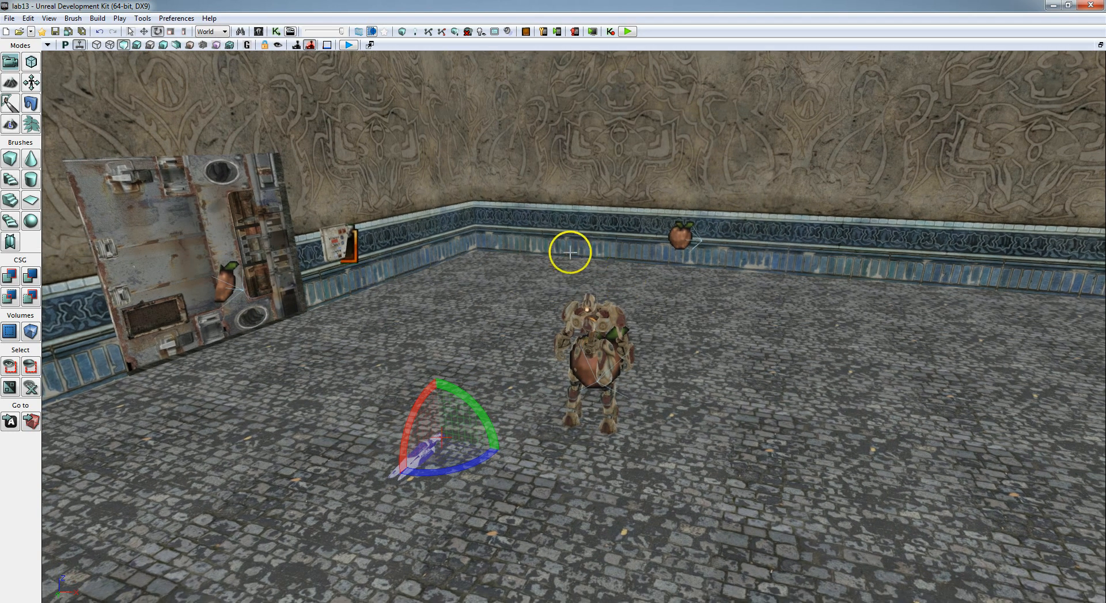
key("space")
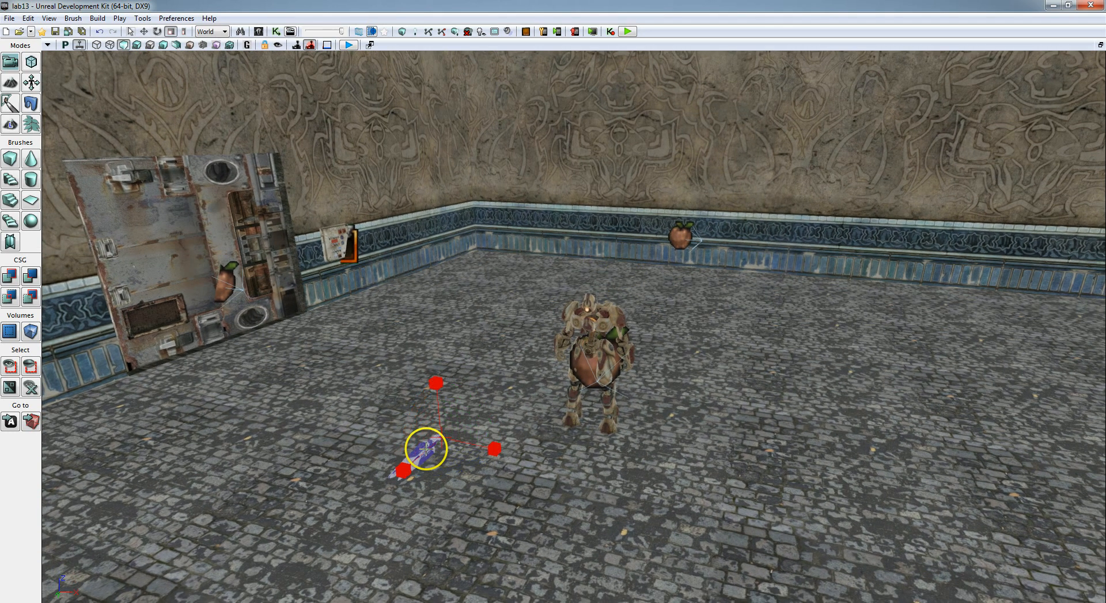
key("e")
key("space")
key("space")
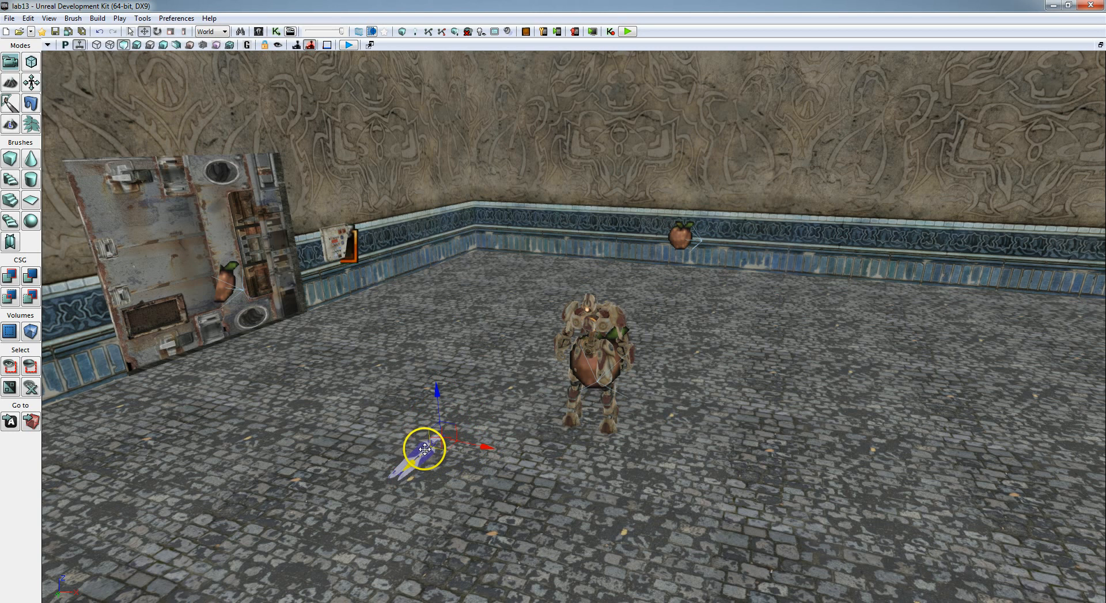
Enable Socket Snapping and turn on the display of socket names in the viewport.
left_click(49, 18)
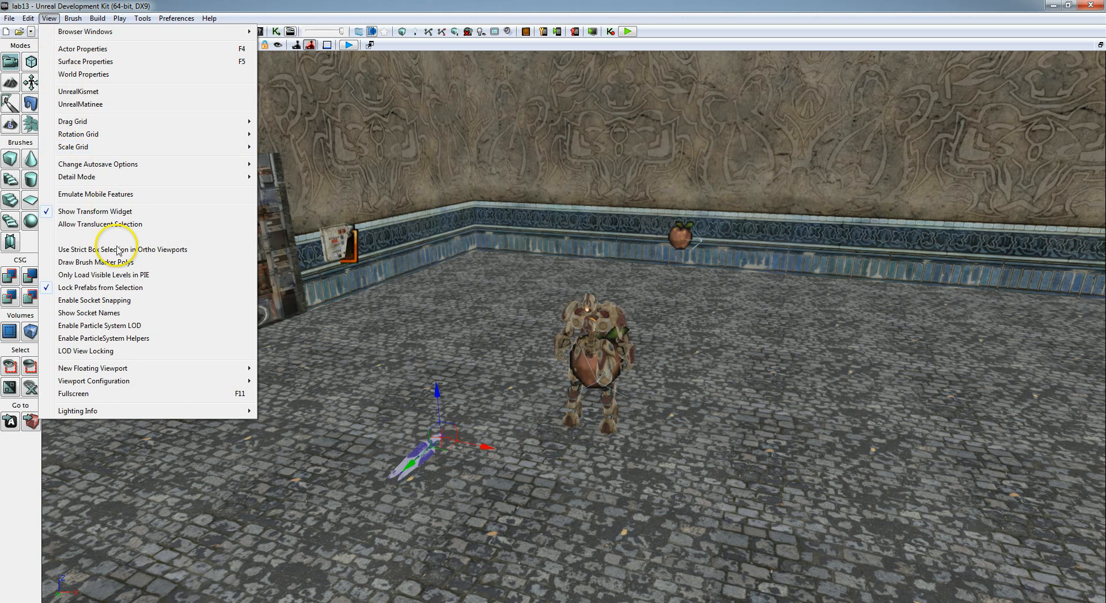
left_click(104, 300)
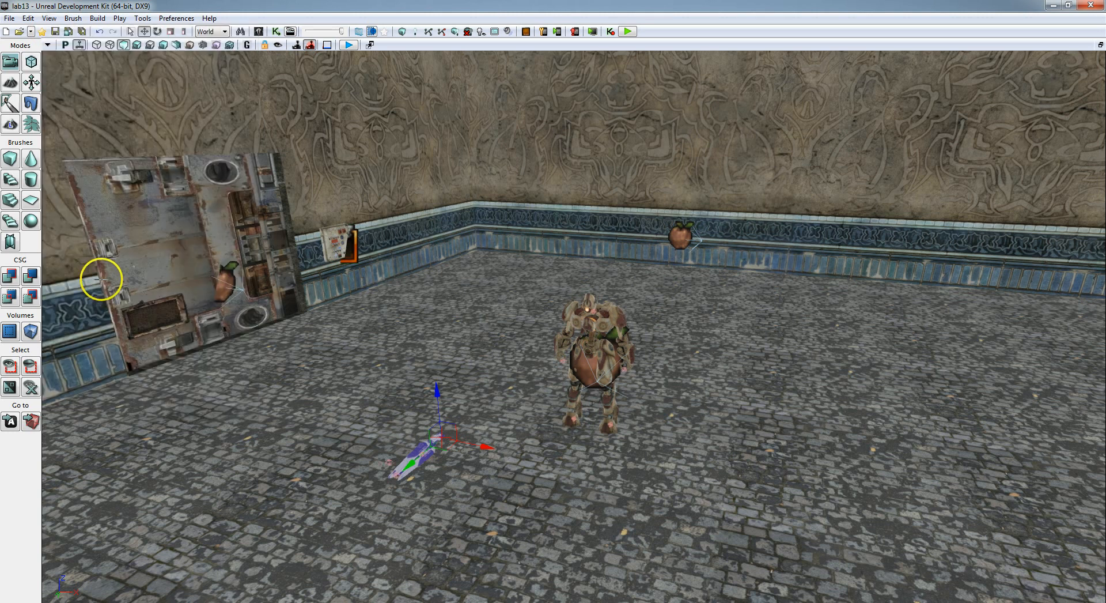
left_click(49, 18)
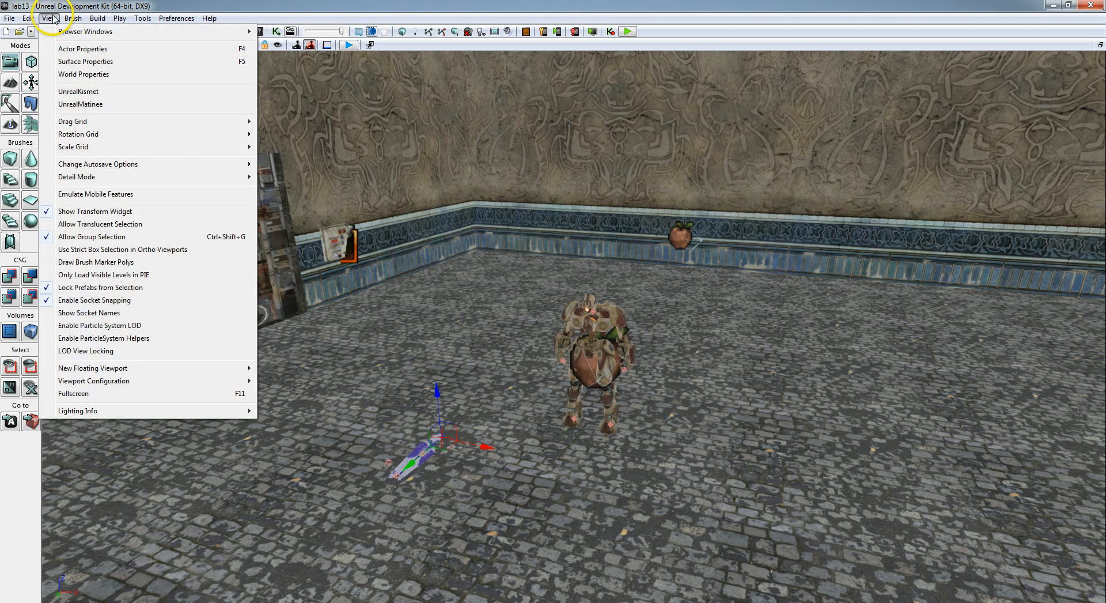
left_click(95, 313)
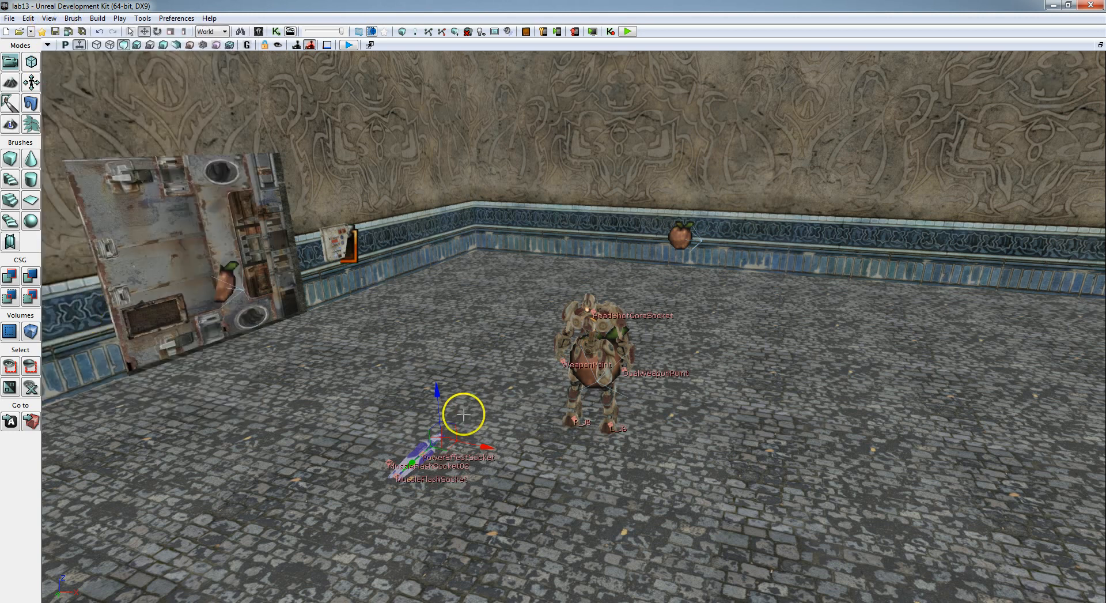
Snap the link gun onto the WeaponPoint socket of the SK_CH_LIAM_Cathode character.
left_click(423, 455)
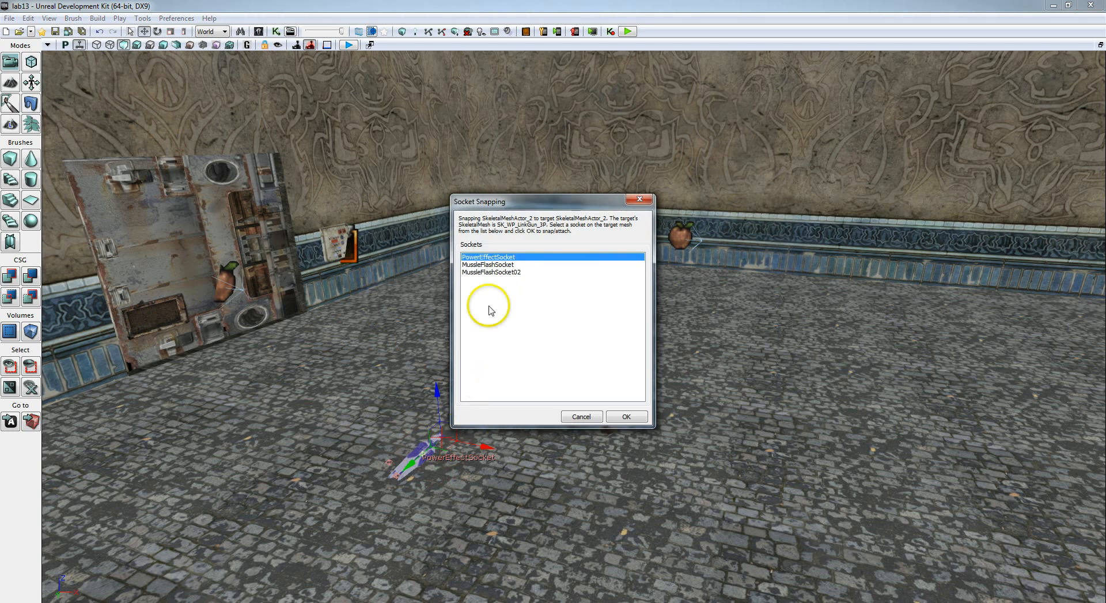
left_click(579, 415)
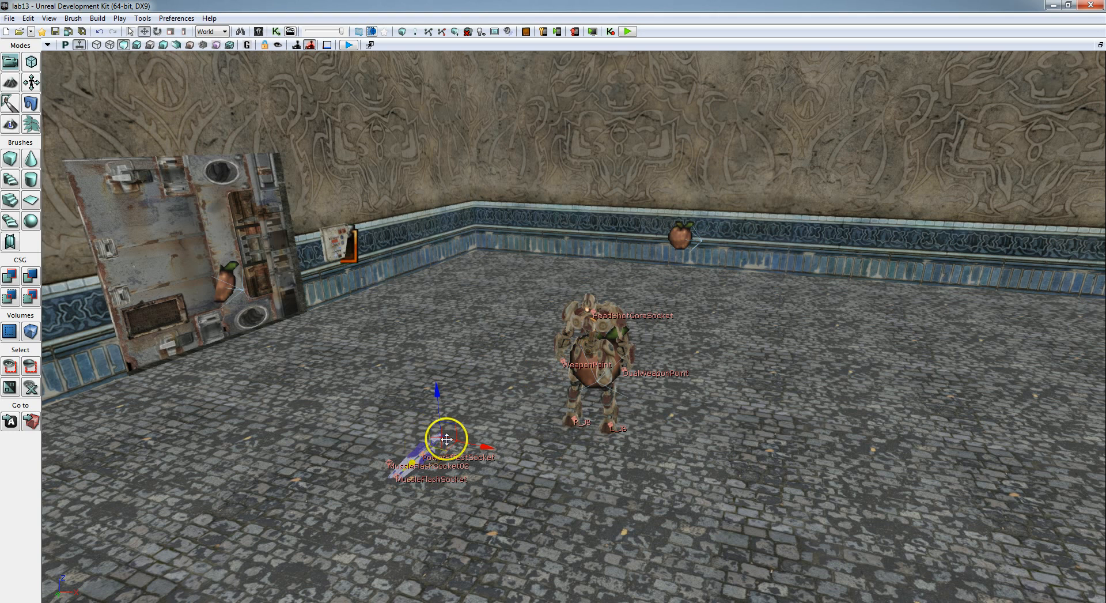
left_click(594, 336)
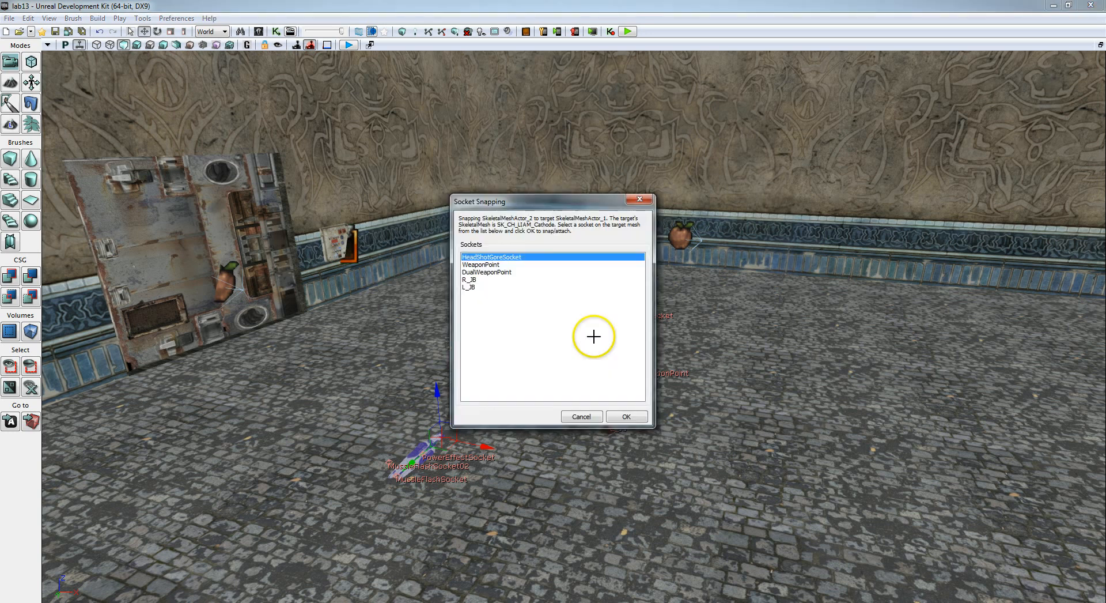
left_click(494, 265)
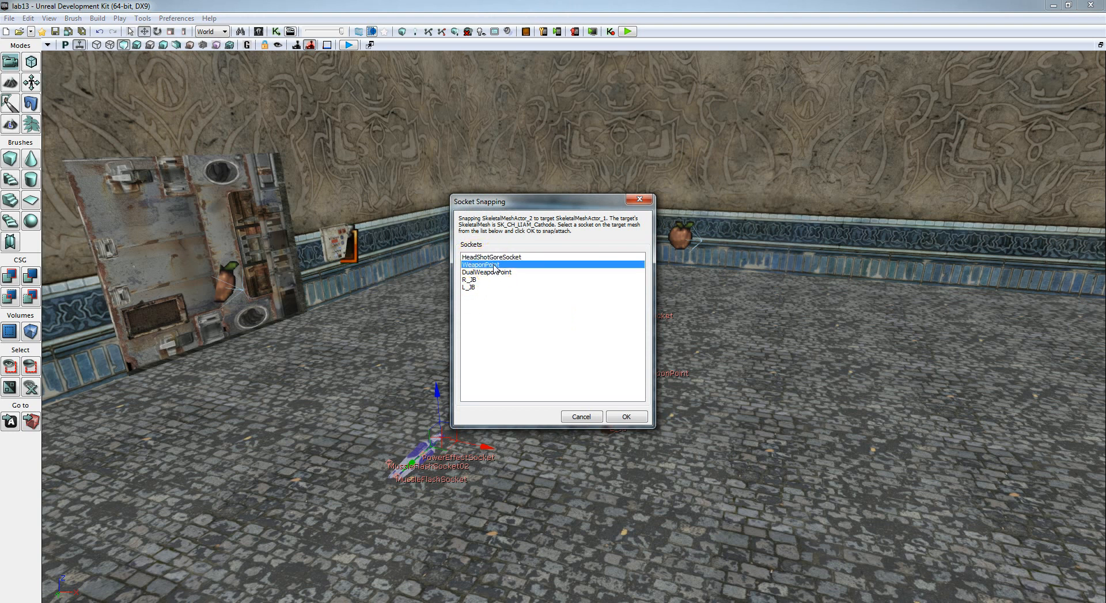
left_click(631, 414)
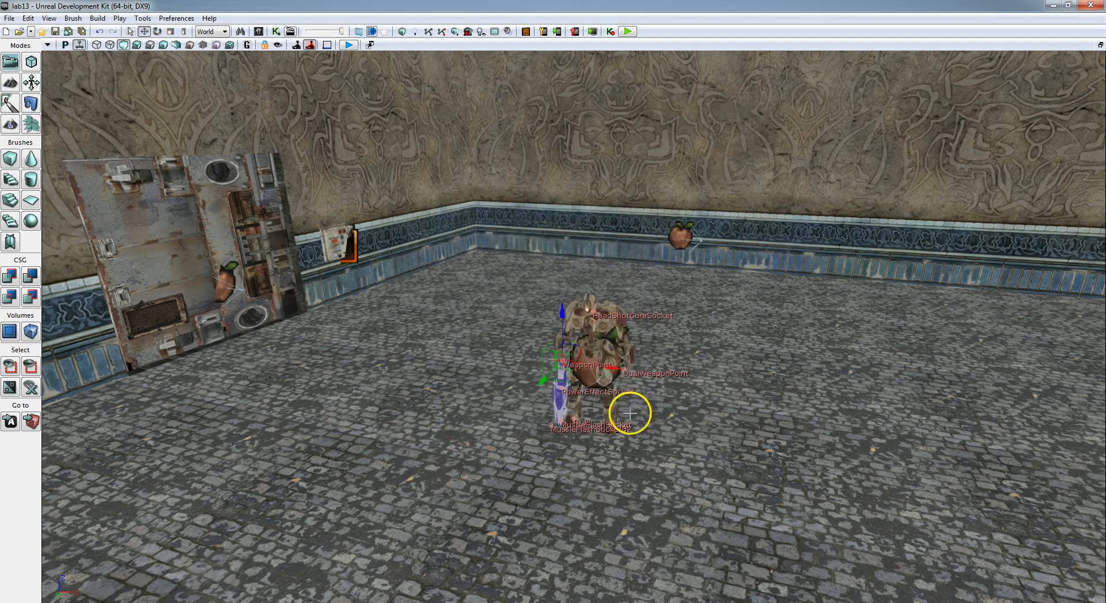
right_click_drag(565, 395, 631, 403)
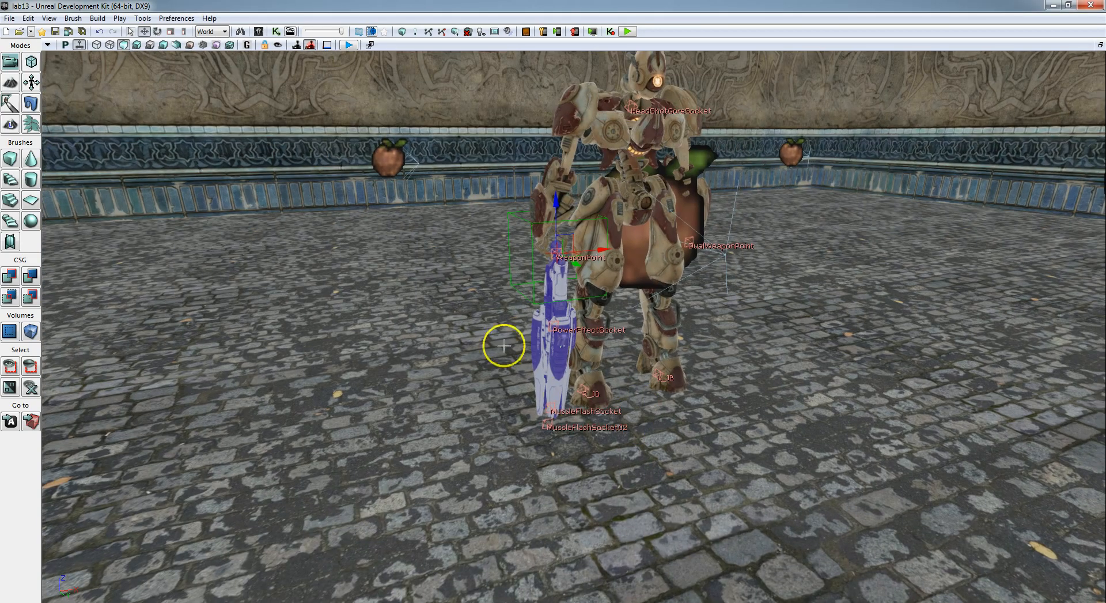
Disable Socket Snapping and turn off the display of socket names in the viewport.
left_click(49, 18)
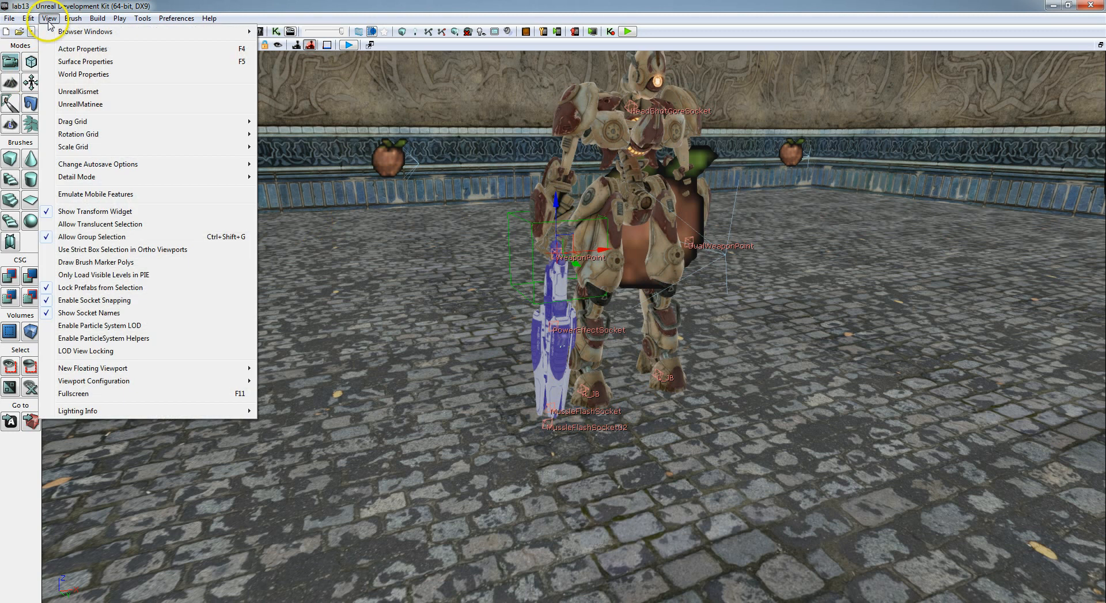
left_click(84, 300)
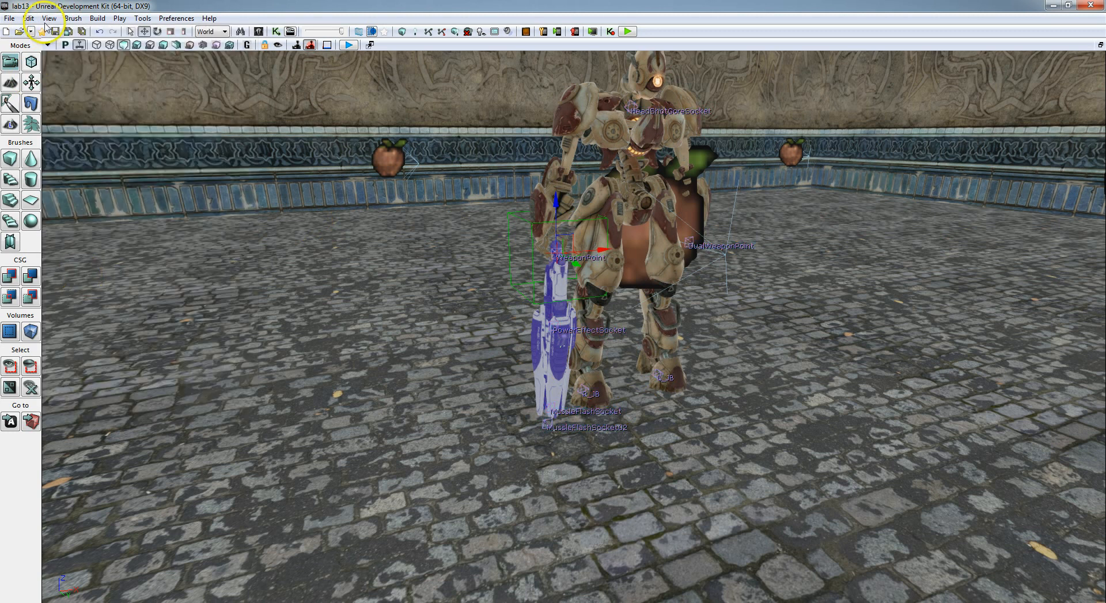
left_click(49, 17)
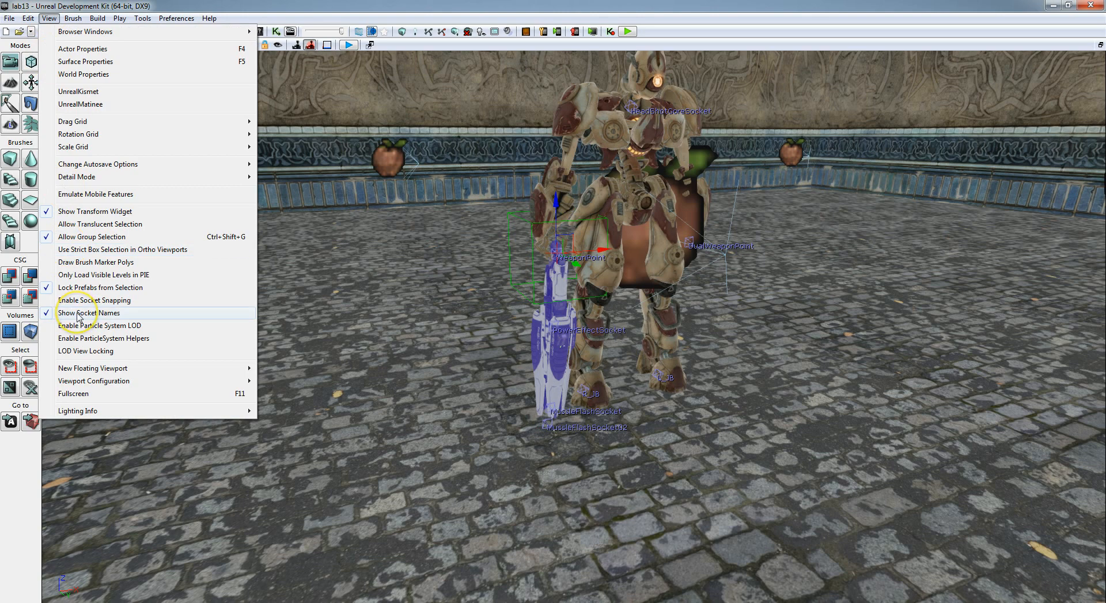
left_click(78, 314)
right_click_drag(342, 310, 264, 294)
key("d")
key("s")
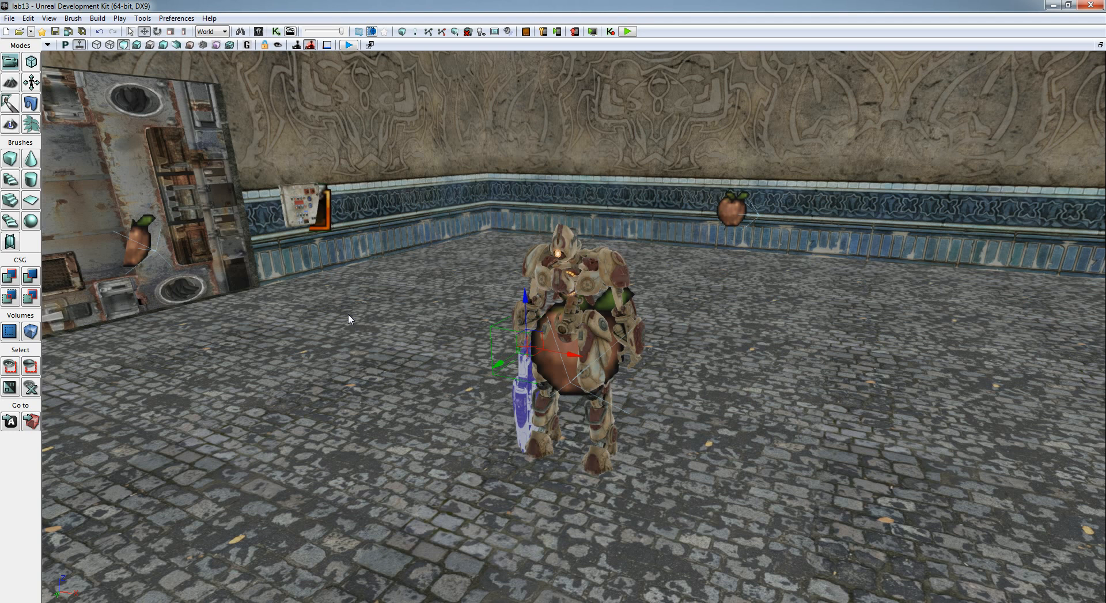
Open the level's UnrealKismet main sequence and go to the Lights comment group.
left_click(281, 35)
left_click_drag(763, 170, 847, 248)
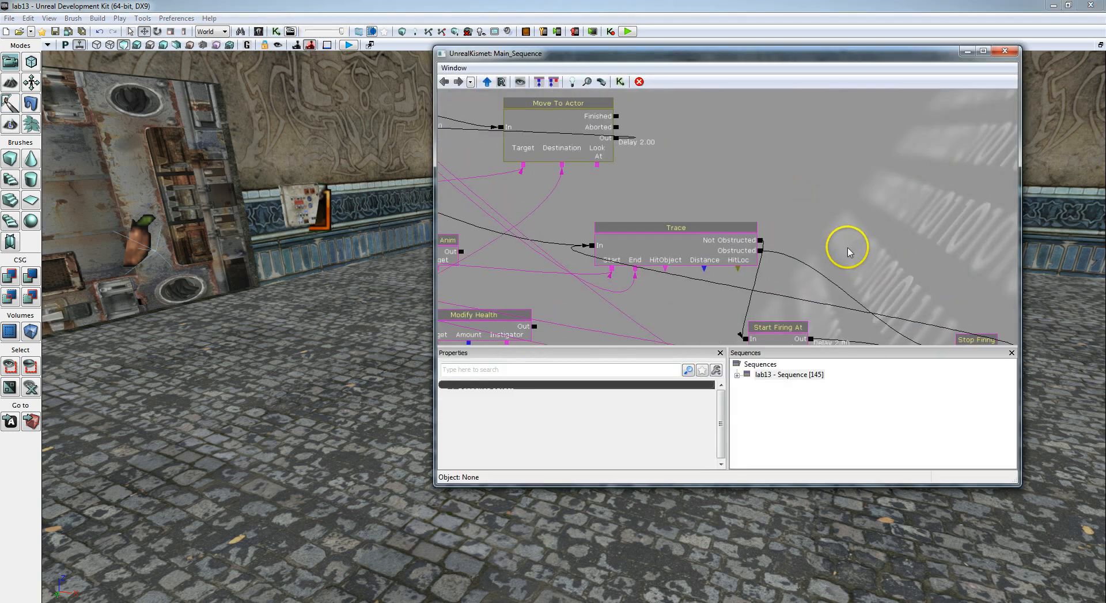
scroll(848, 252, "down", 3)
left_click_drag(596, 134, 756, 345)
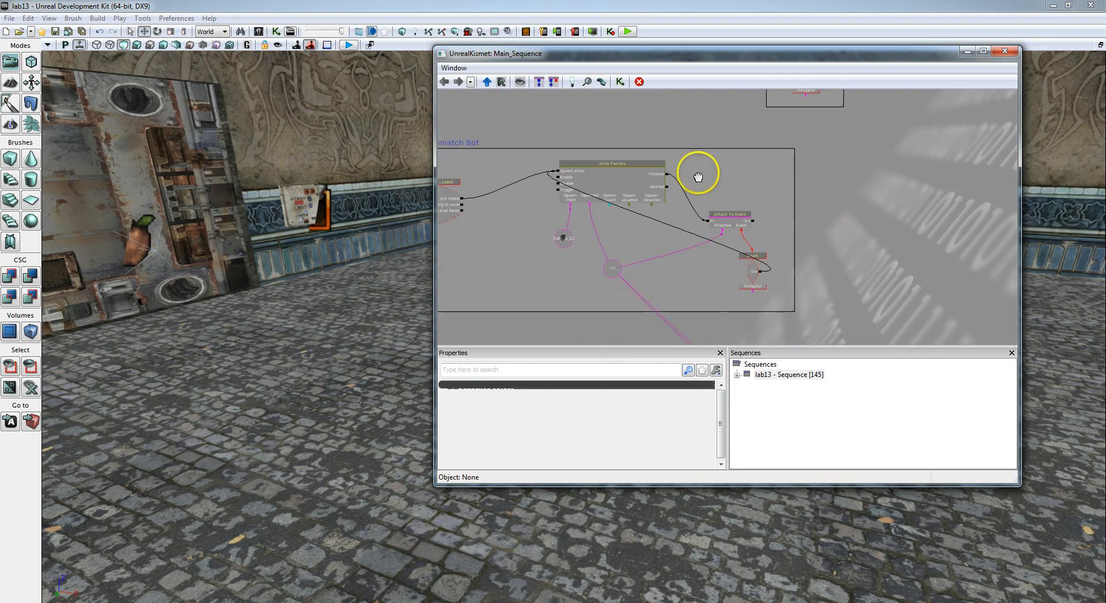
left_click_drag(656, 147, 834, 313)
left_click_drag(622, 140, 445, 217)
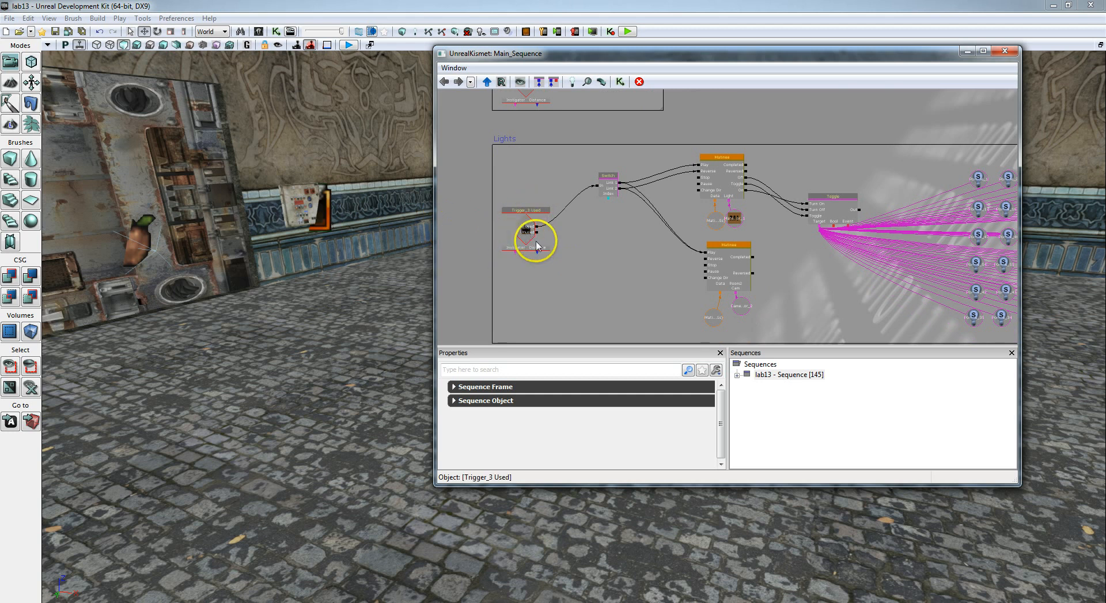
Examine the Switch and both Matinee nodes in the Lights group, including the lower Matinee's Room2Cam tracks, and close the Matinee editor.
left_click(609, 179)
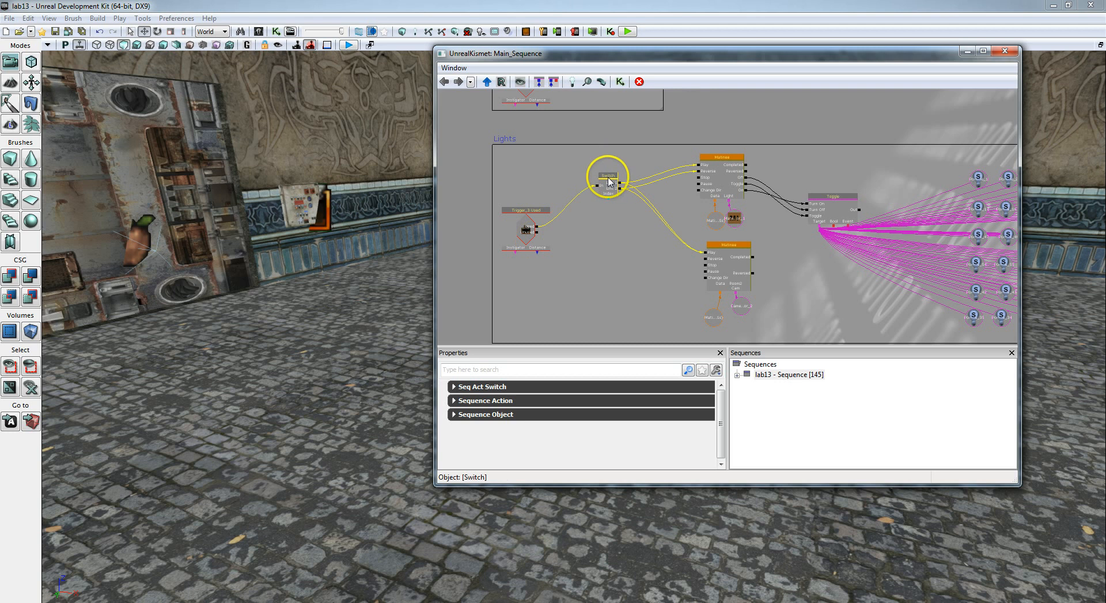
left_click(729, 163)
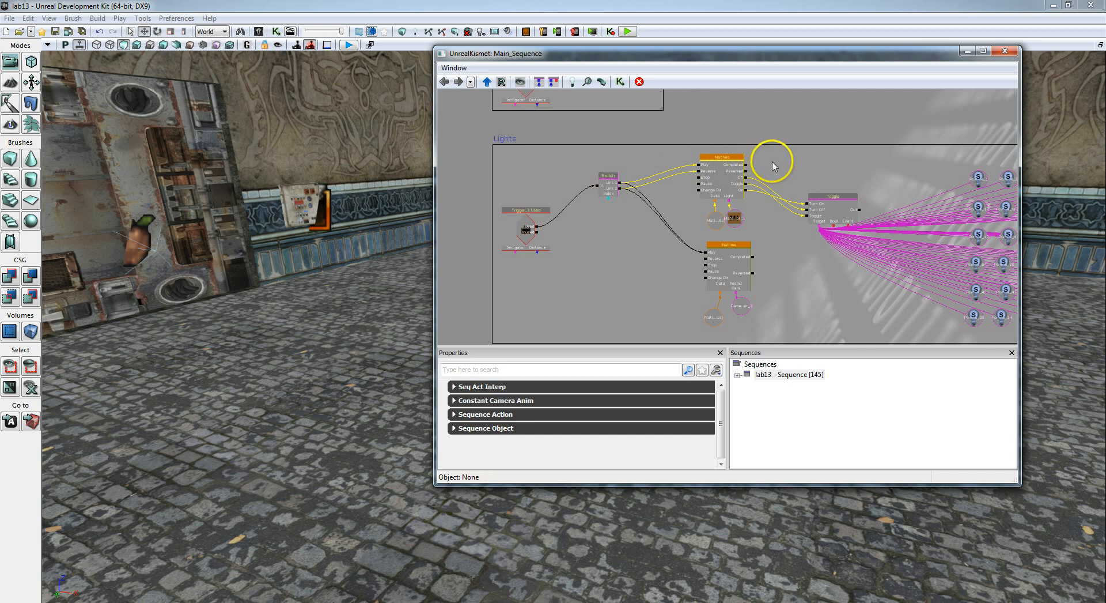
left_click_drag(772, 165, 790, 154)
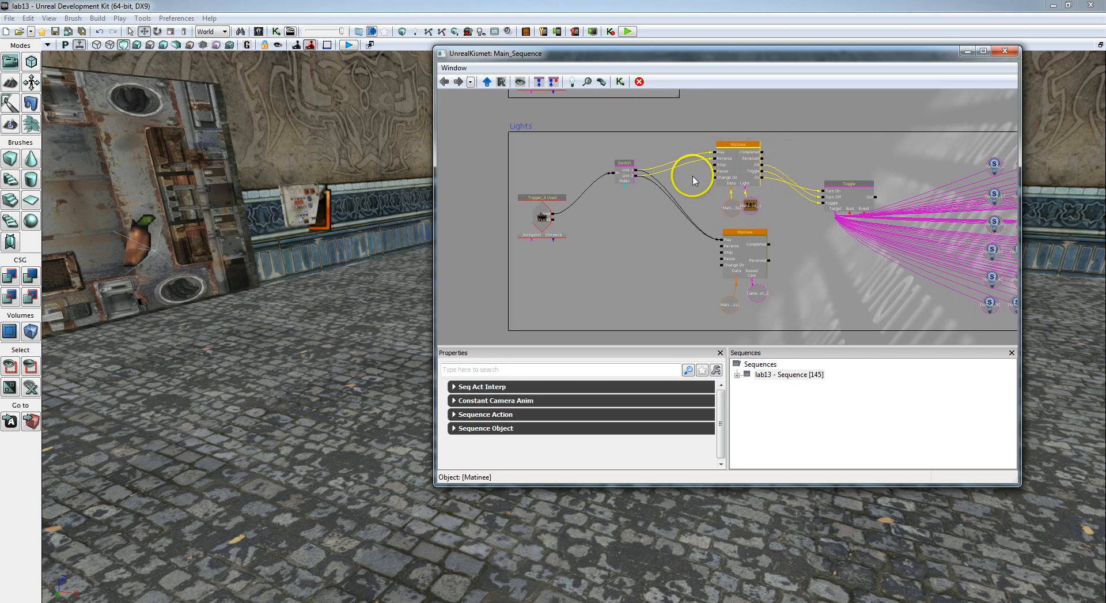
left_click(749, 236)
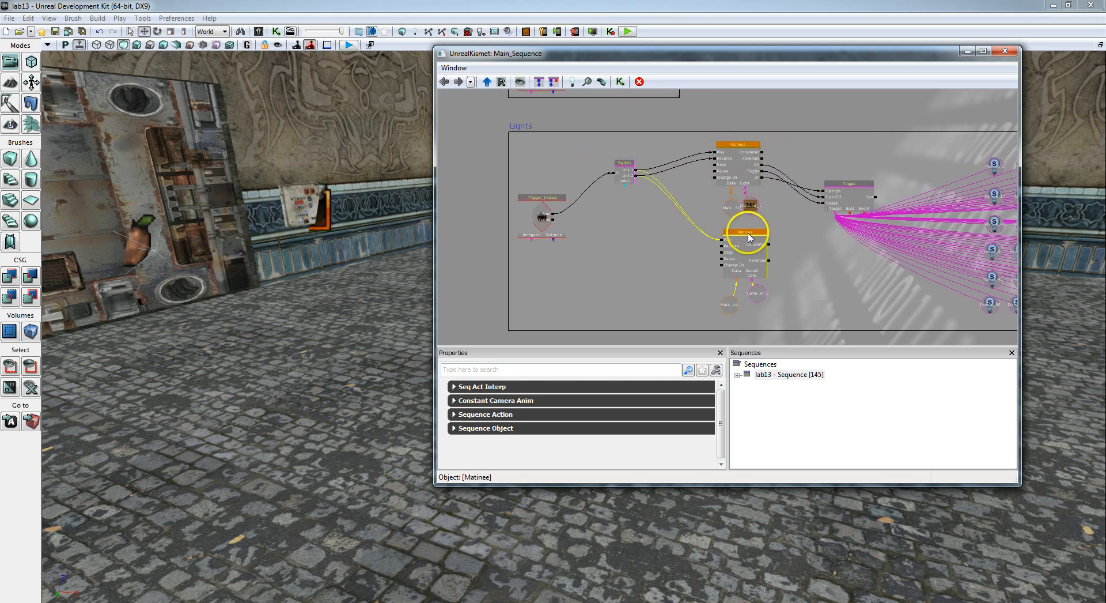
left_click_drag(808, 249, 803, 209)
double_click(745, 196)
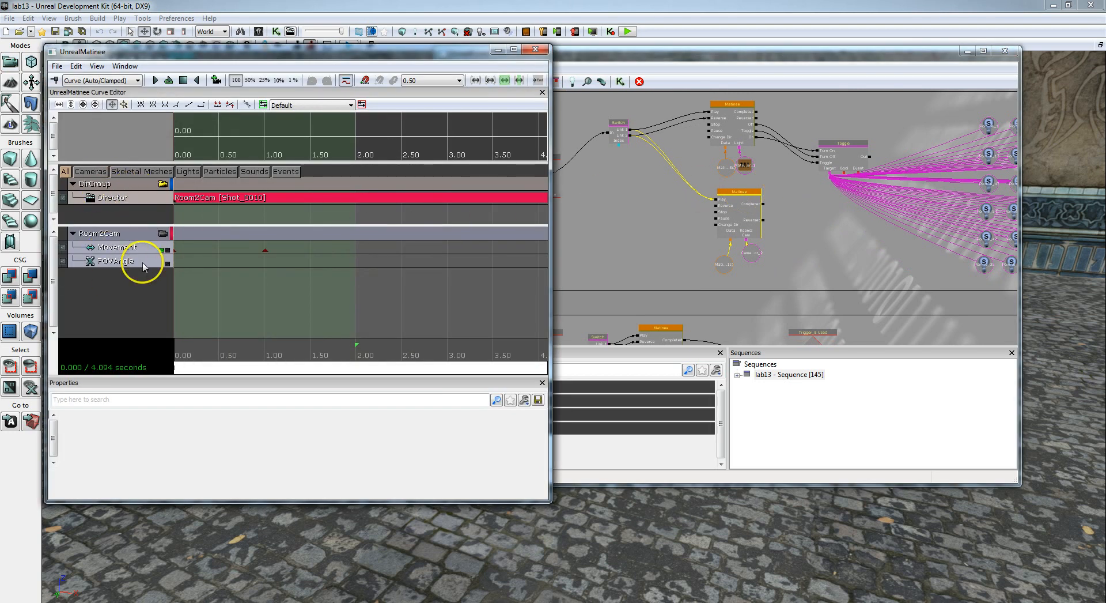
left_click(535, 50)
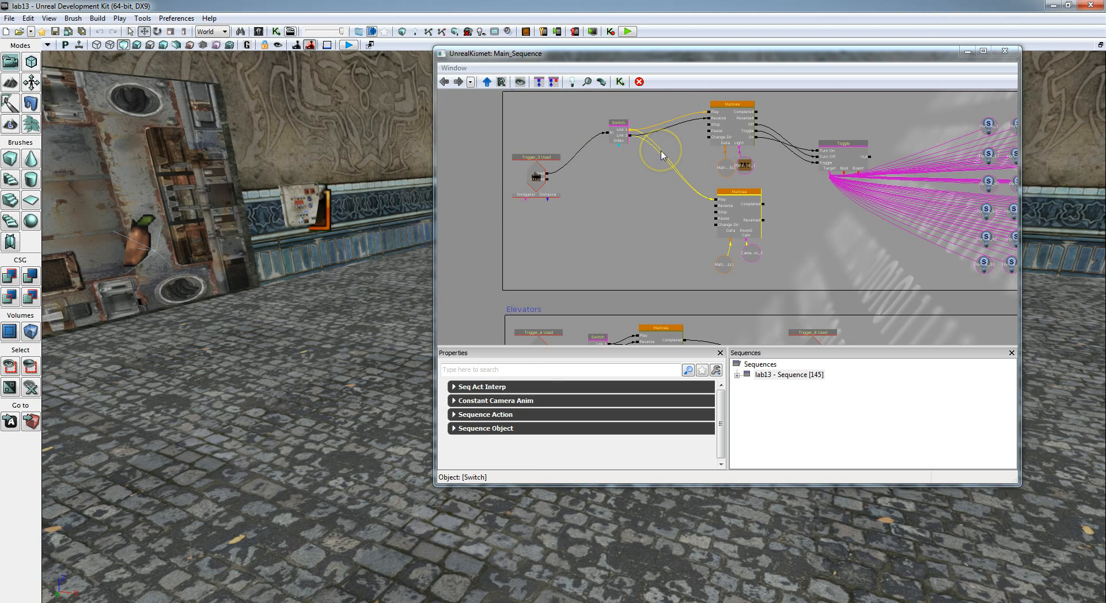
Break the links between the Switch and the lower Matinee in the Lights group.
left_click(621, 128)
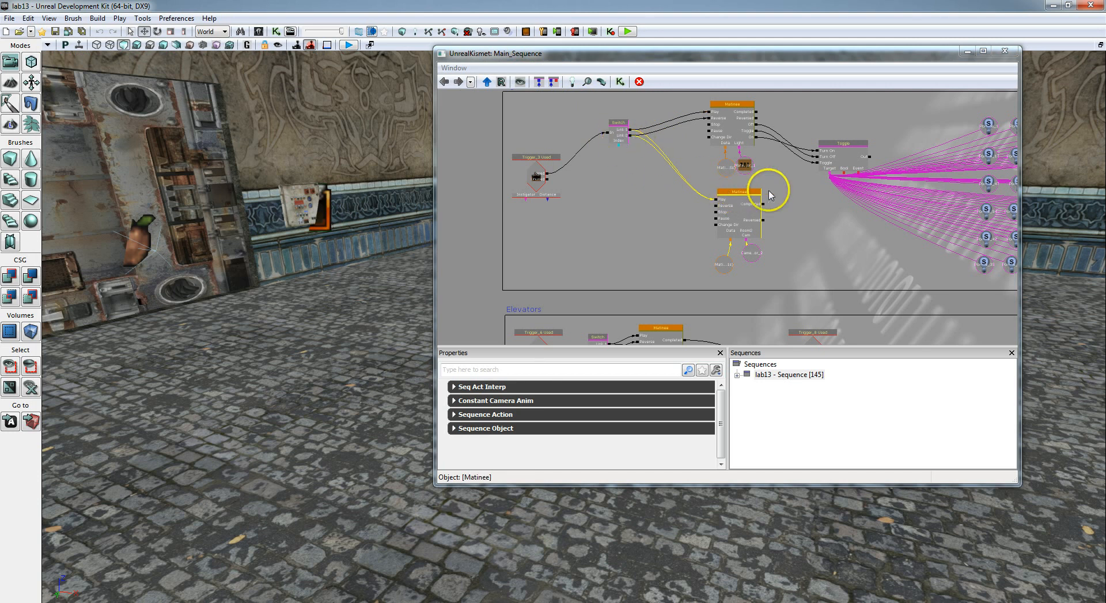
left_click_drag(793, 201, 801, 228)
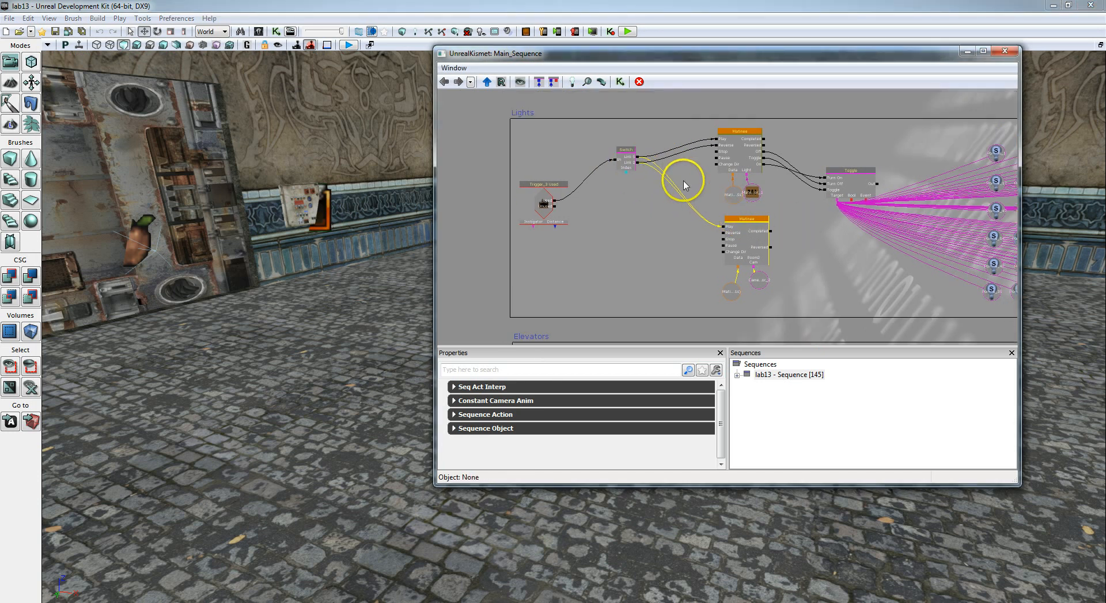
left_click(666, 179)
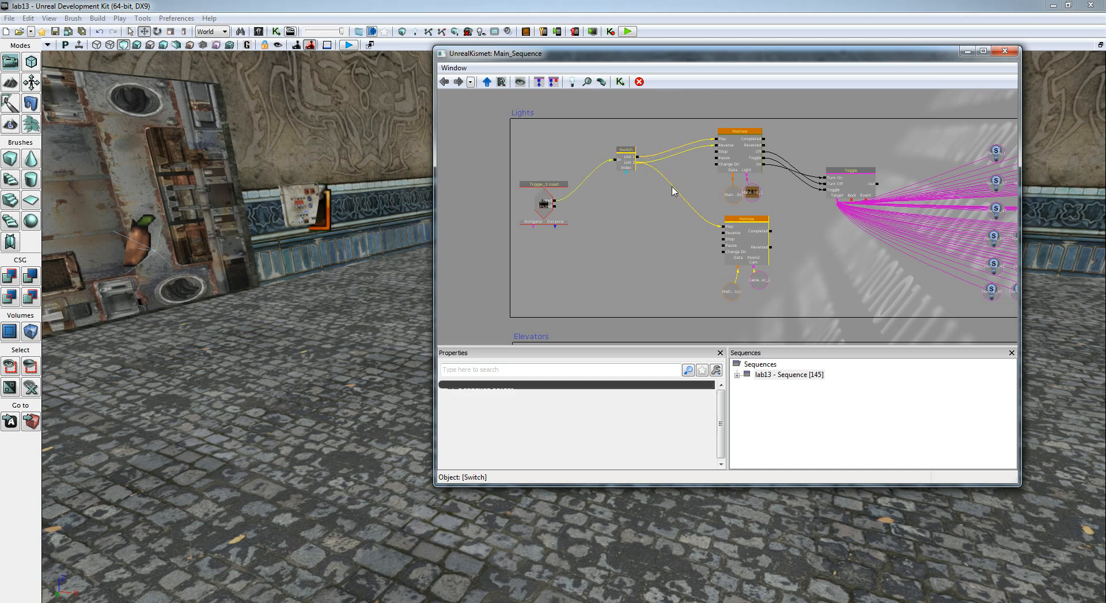
left_click_drag(684, 197, 636, 203)
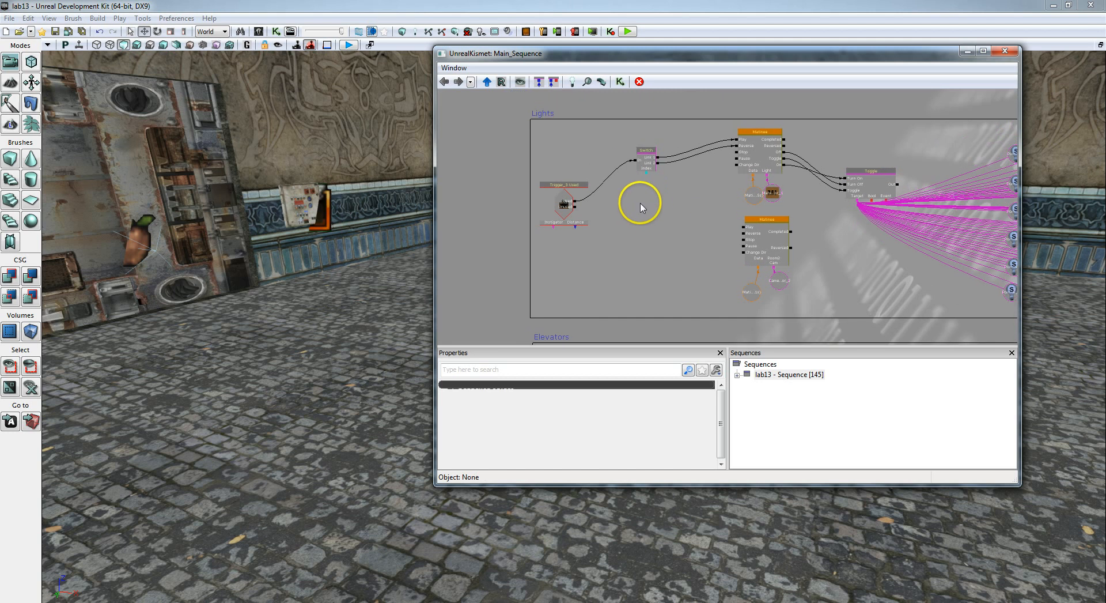
Add a new Switch action below the existing one and wire it between the Trigger_3 Used event and the lower Matinee's Play input.
right_click(640, 202)
mouse_move(686, 196)
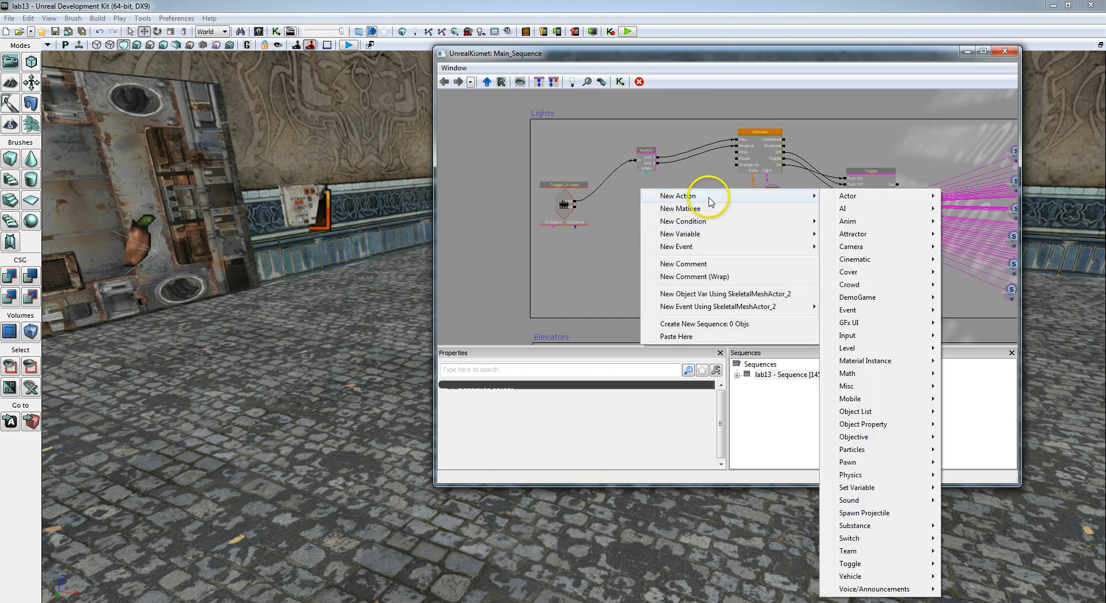
mouse_move(852, 537)
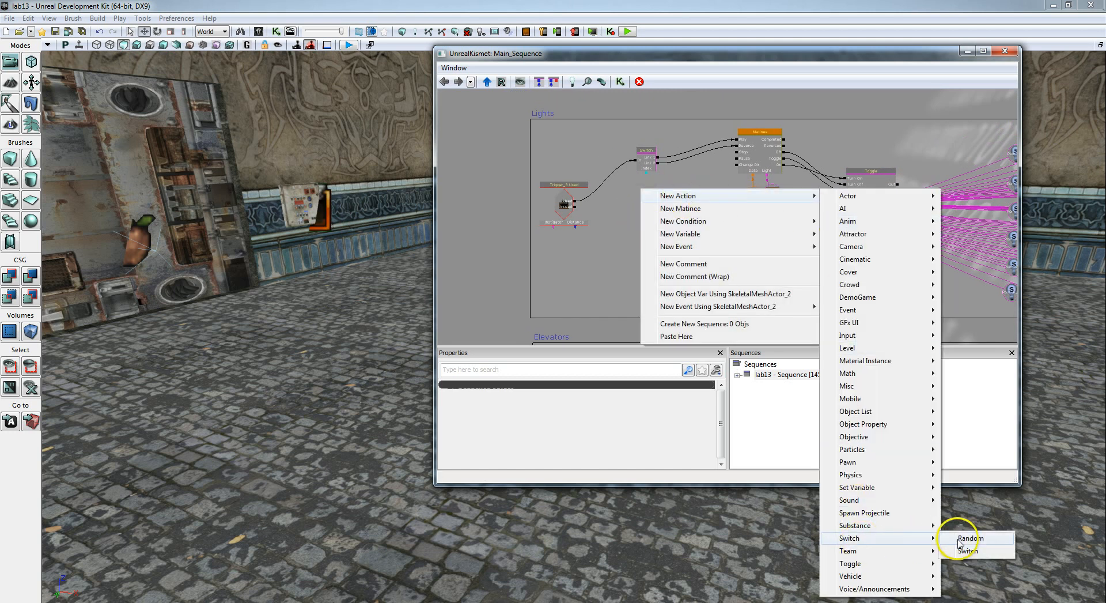
left_click(977, 551)
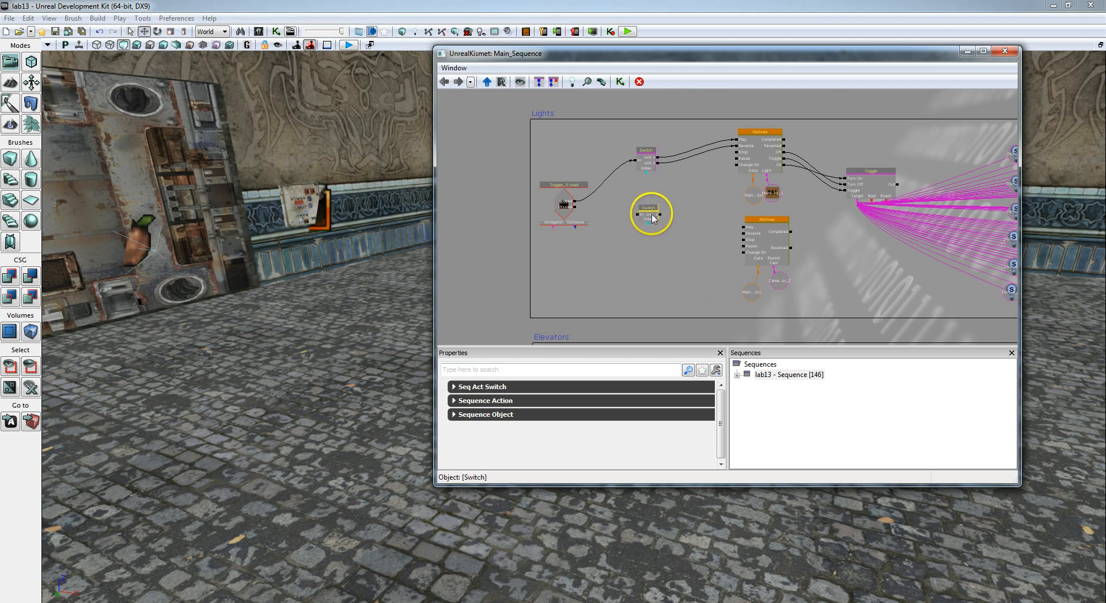
left_click(455, 386)
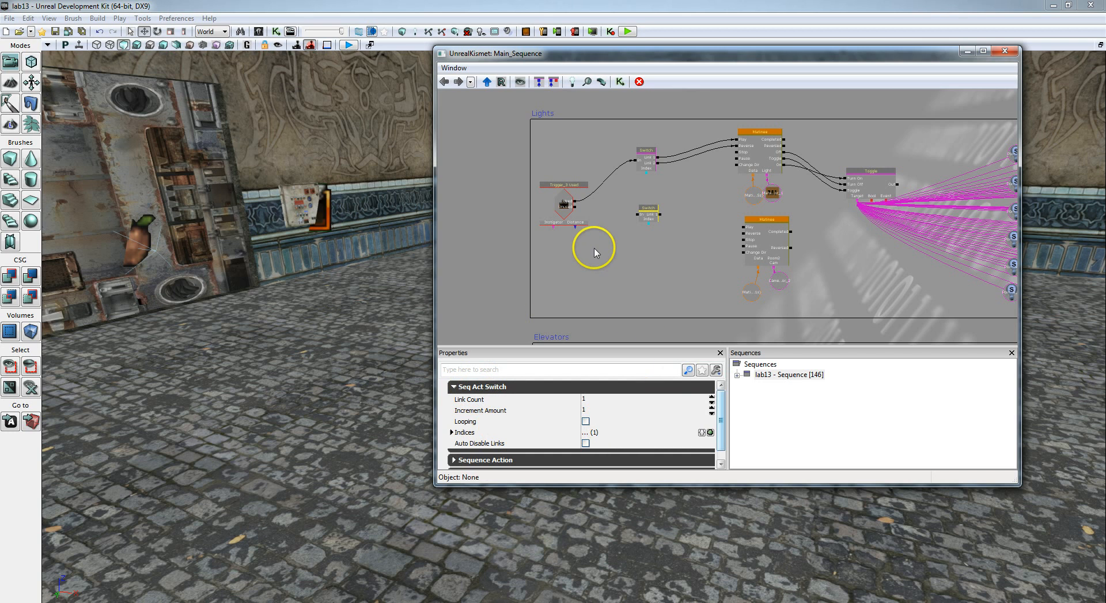
left_click_drag(575, 202, 744, 228)
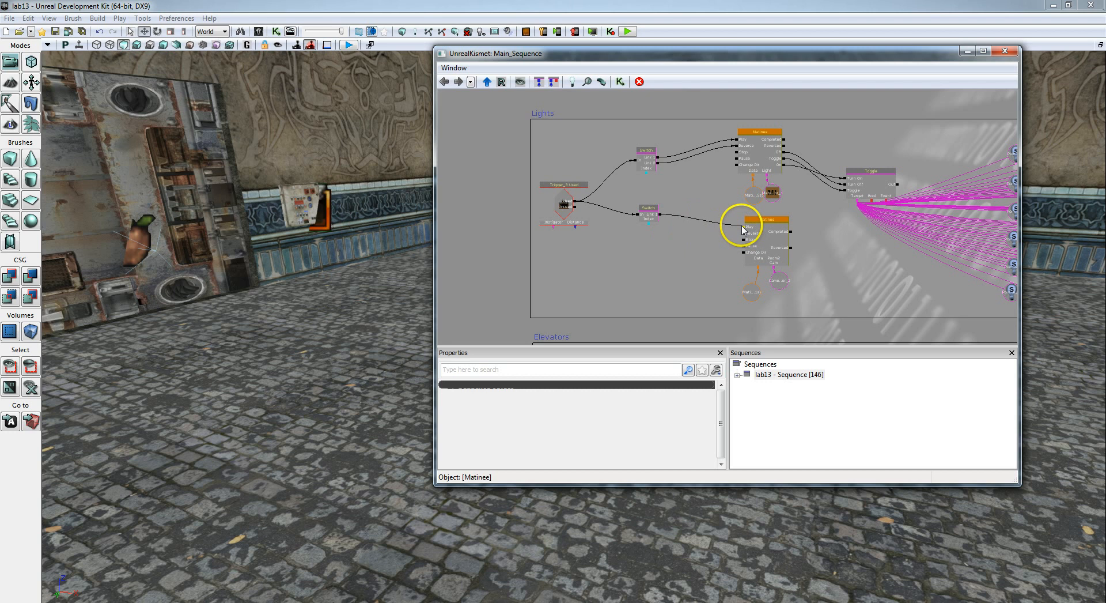
Open the lower Matinee of the Lights group and widen its editor window to show more of the timeline.
left_click_drag(869, 267, 825, 264)
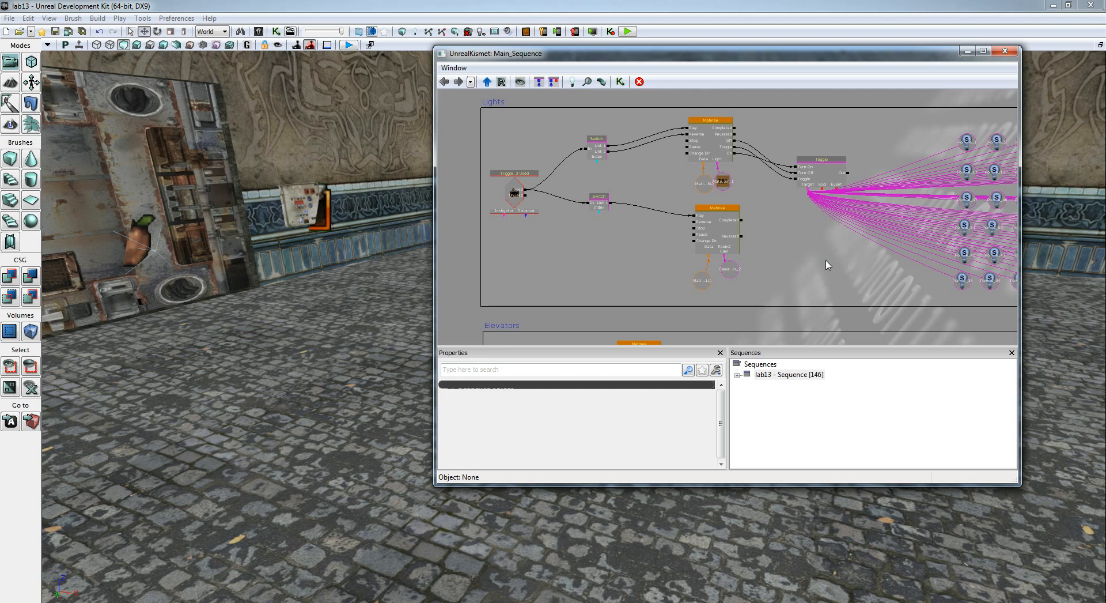
double_click(719, 213)
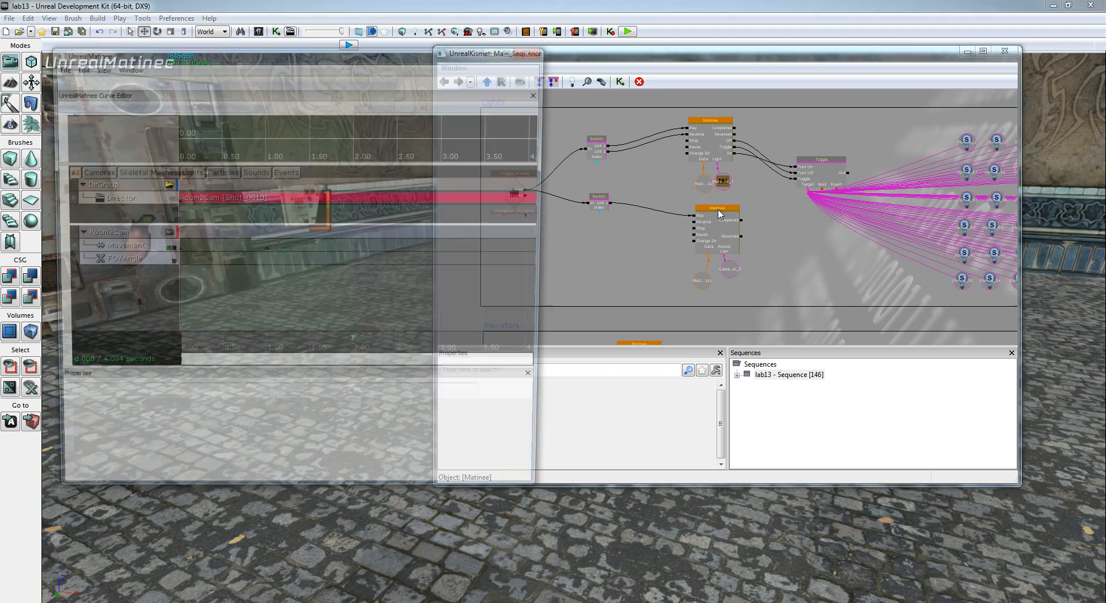
left_click_drag(550, 150, 1017, 154)
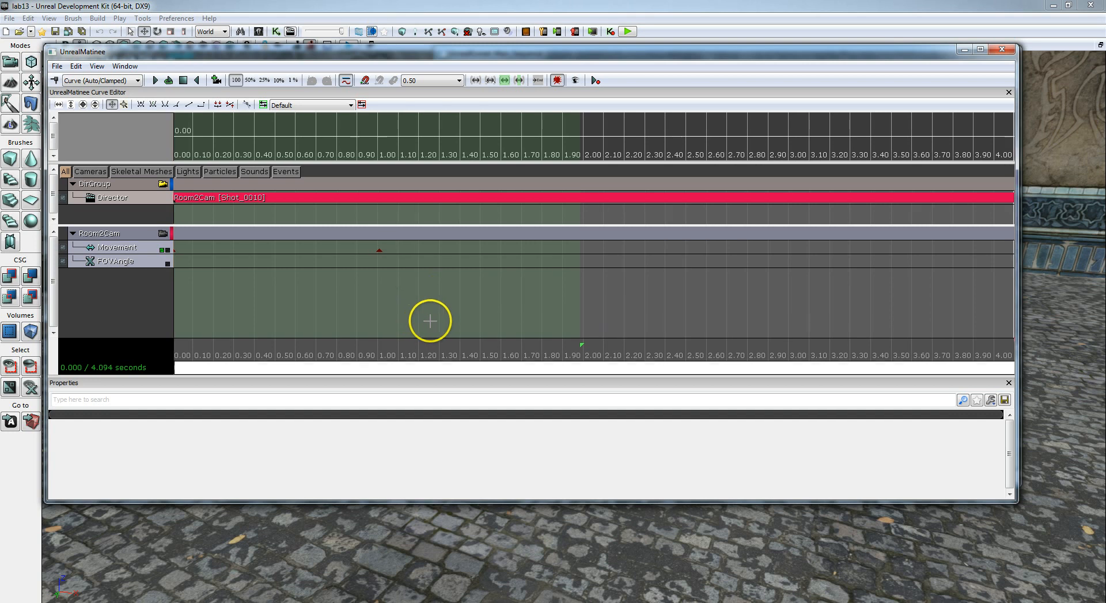
left_click_drag(415, 319, 343, 318)
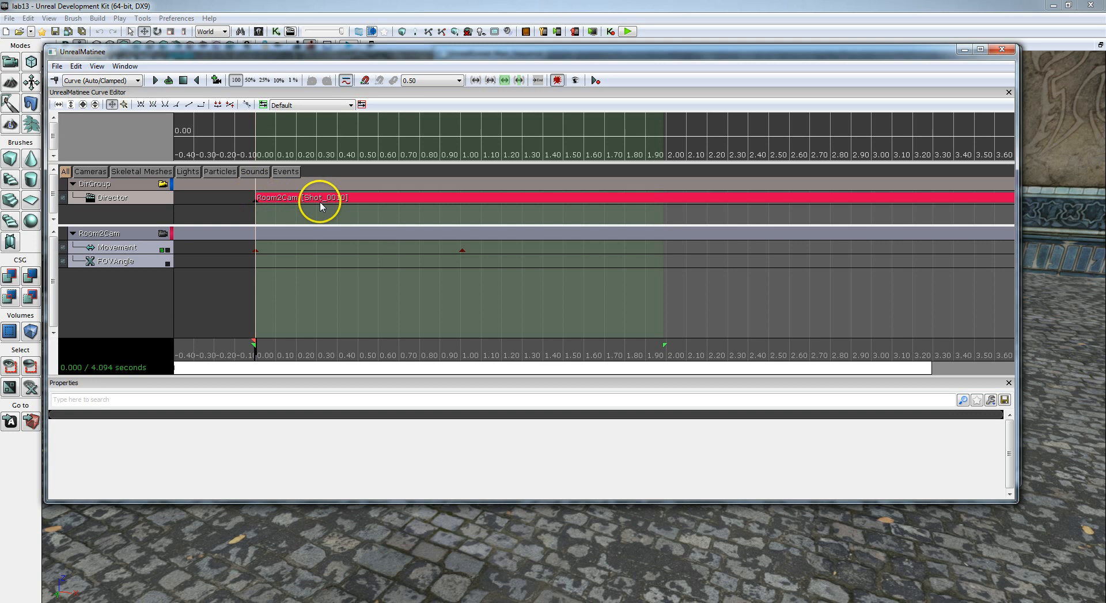
Preview the Room2Cam shot by scrubbing the Matinee timeline from 0 to about 1.87 seconds.
left_click_drag(366, 55, 692, 62)
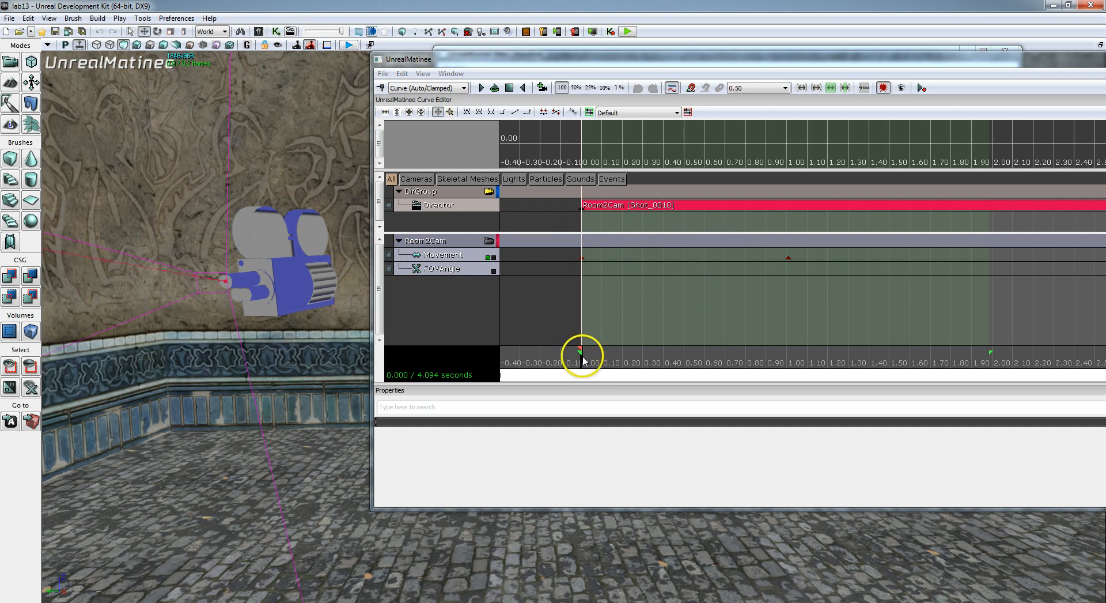
left_click_drag(582, 360, 968, 374)
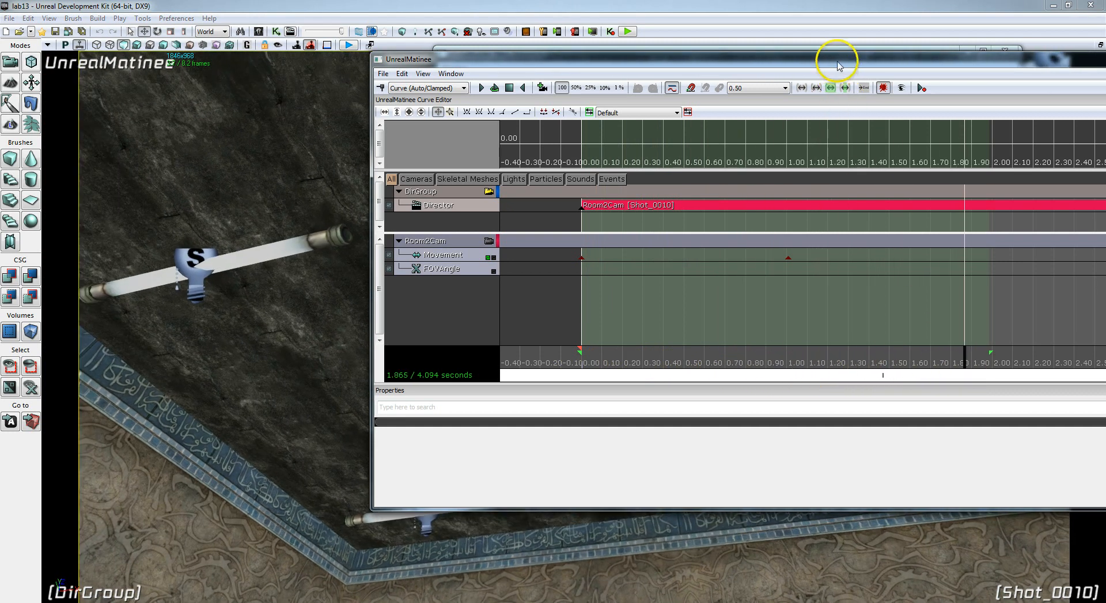
left_click_drag(798, 65, 527, 87)
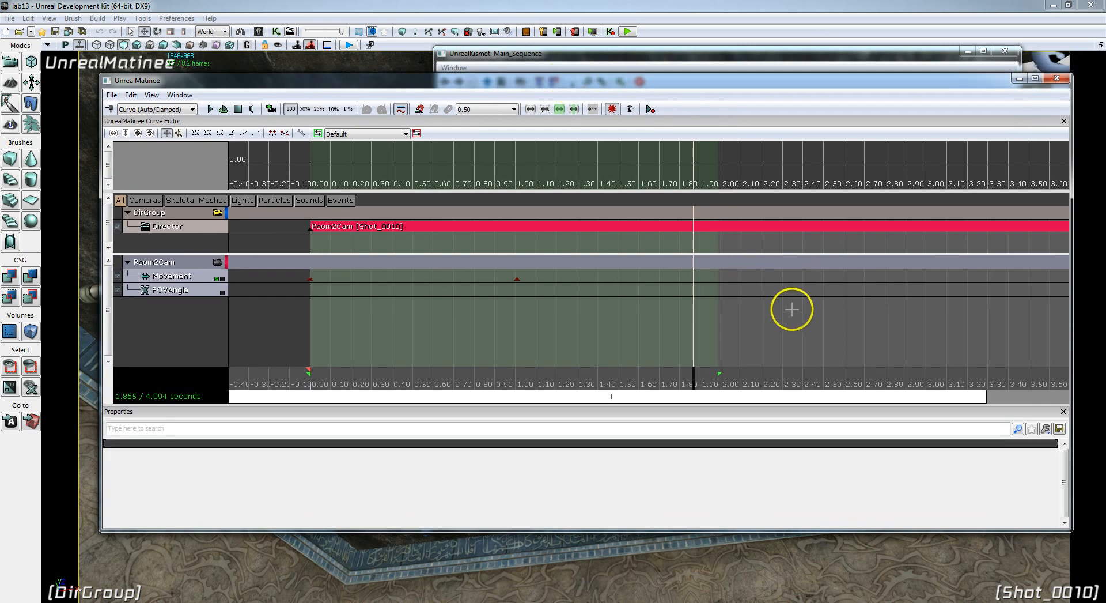
Extend the end of the Matinee sequence to about 8 seconds and close the Matinee and Kismet editors.
scroll(683, 327, "down", 3)
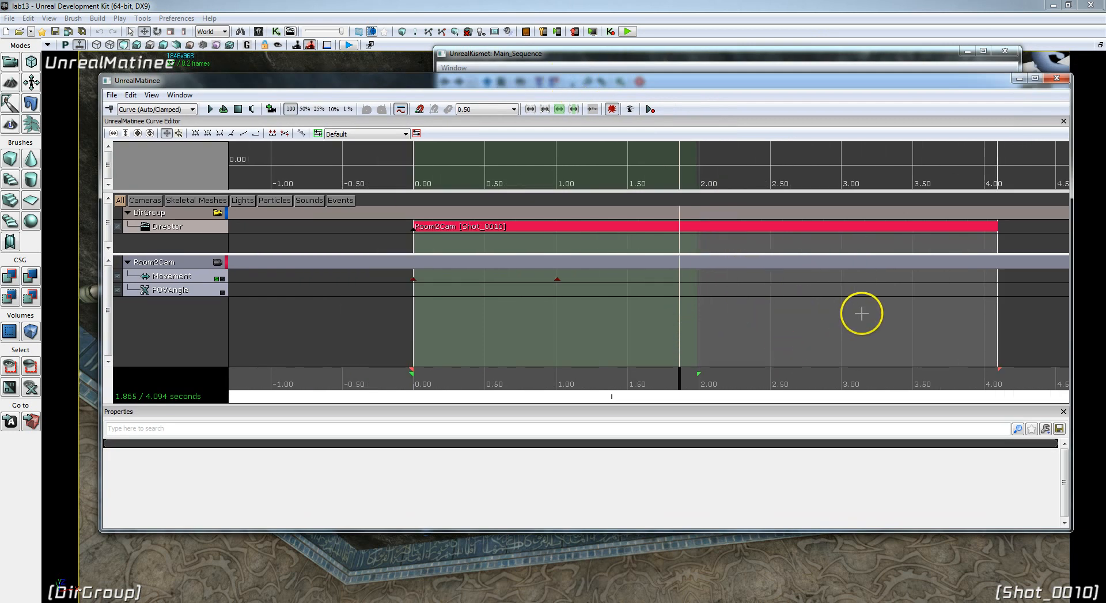
left_click_drag(682, 378, 780, 390)
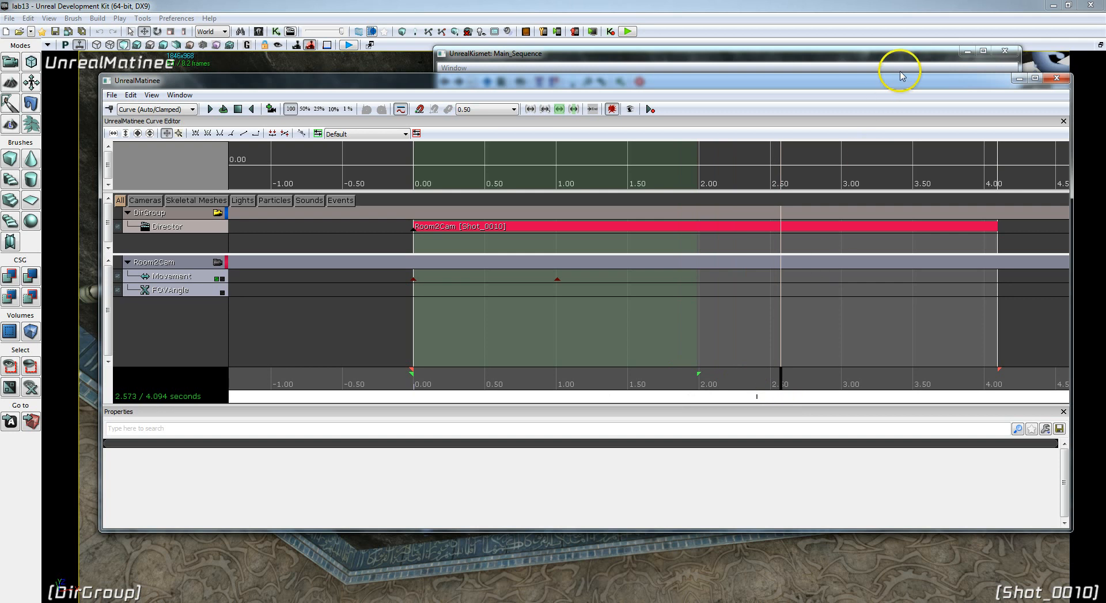
left_click_drag(900, 82, 828, 75)
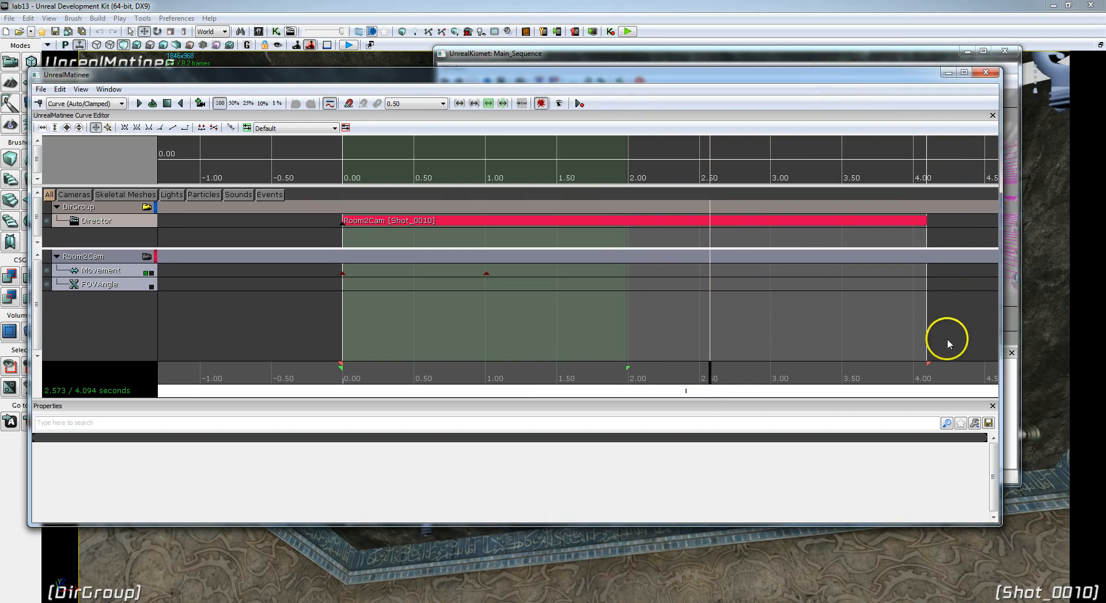
left_click_drag(899, 392, 999, 392)
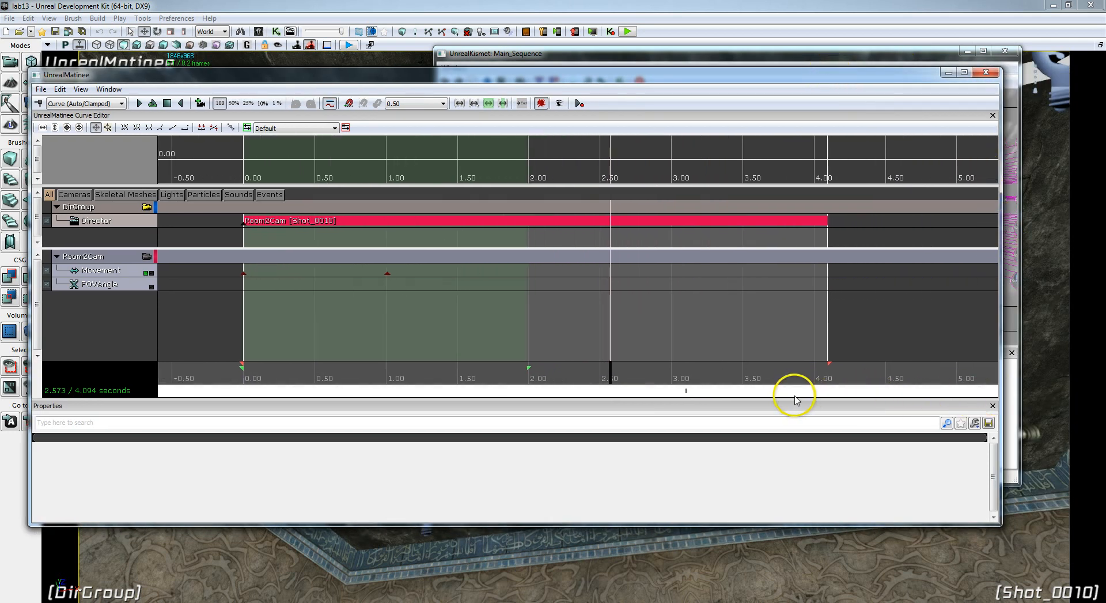
left_click_drag(787, 392, 909, 393)
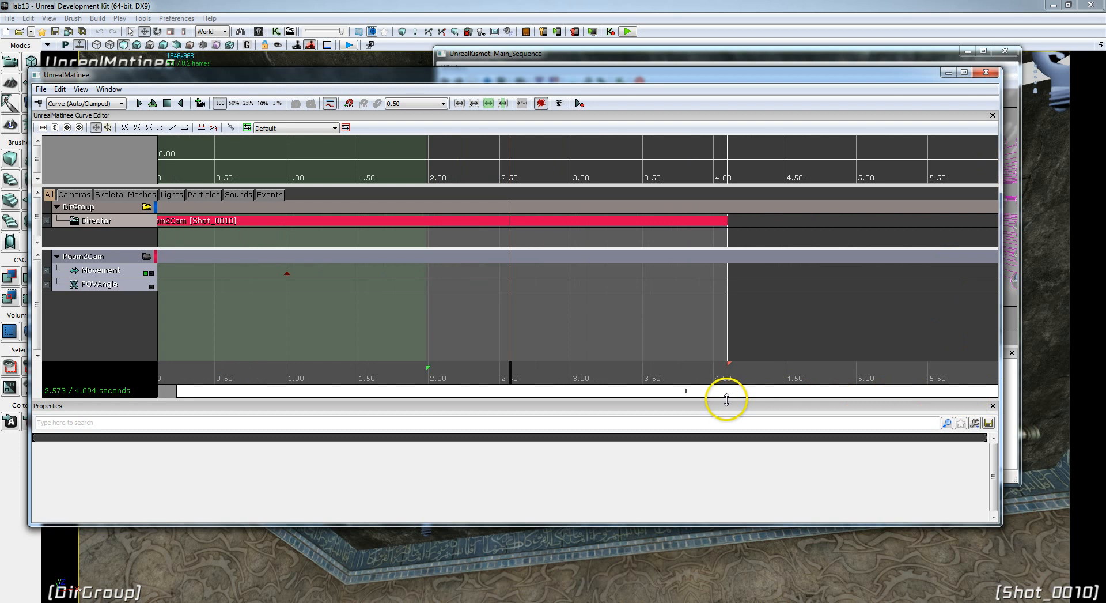
left_click_drag(717, 397, 945, 388)
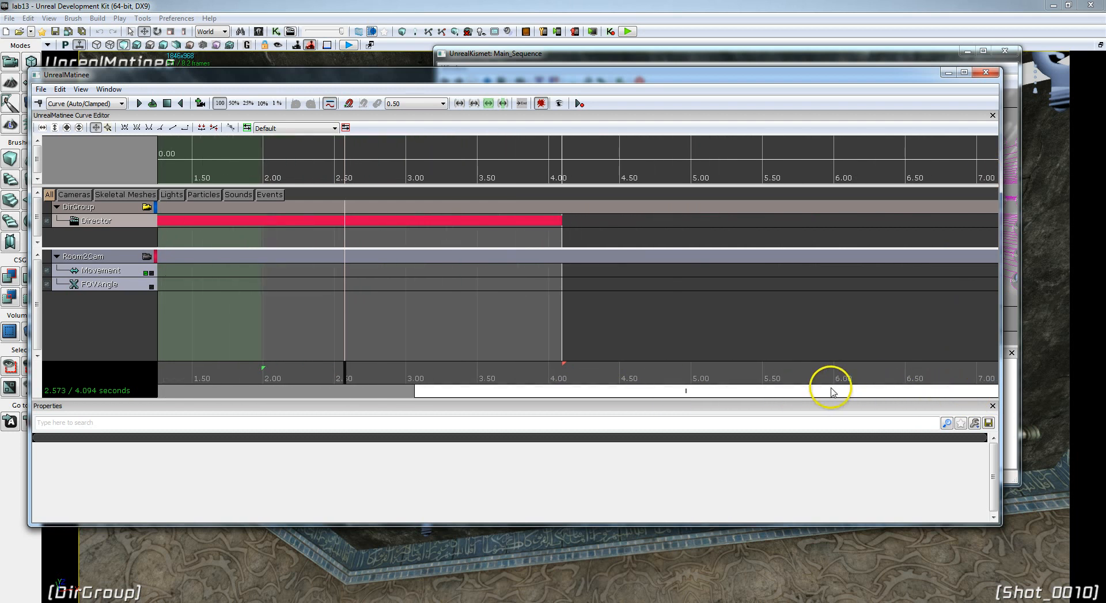
left_click_drag(766, 396, 913, 388)
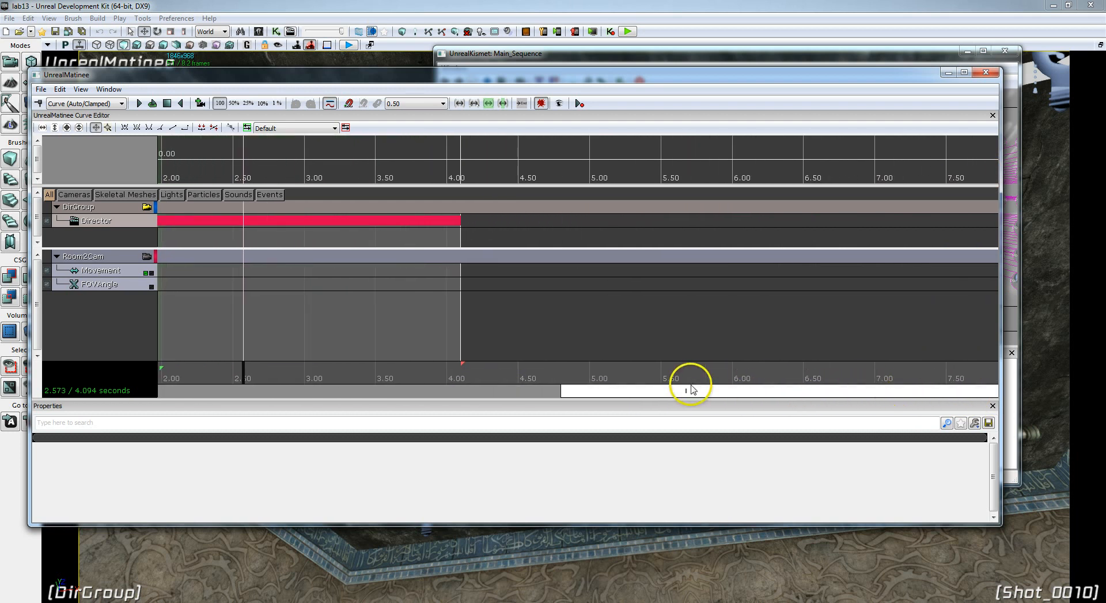
left_click_drag(716, 397, 774, 396)
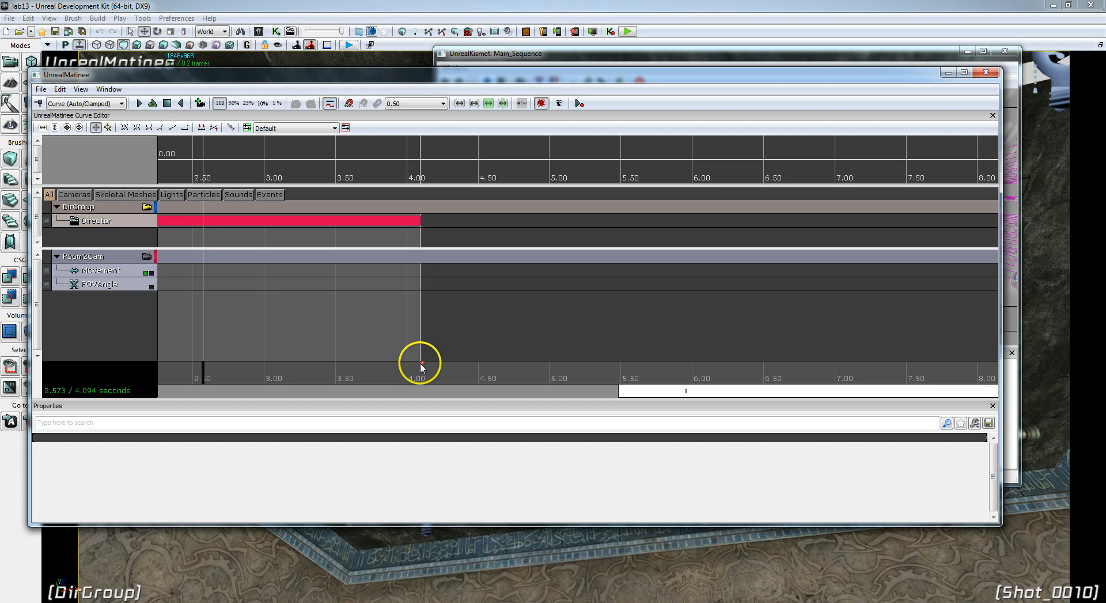
left_click_drag(421, 364, 981, 373)
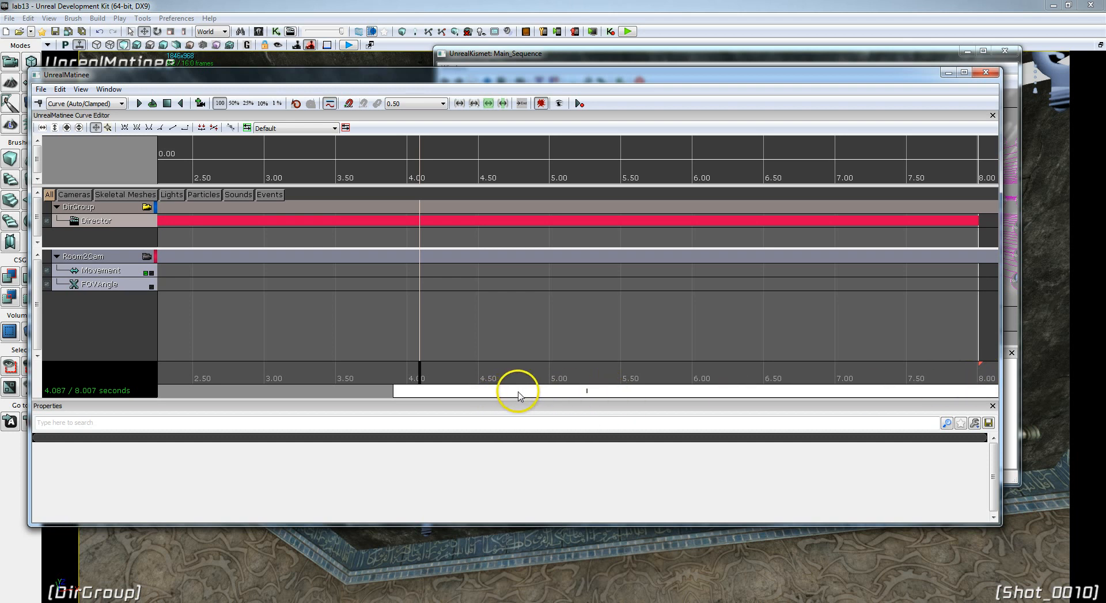
left_click_drag(519, 395, 375, 402)
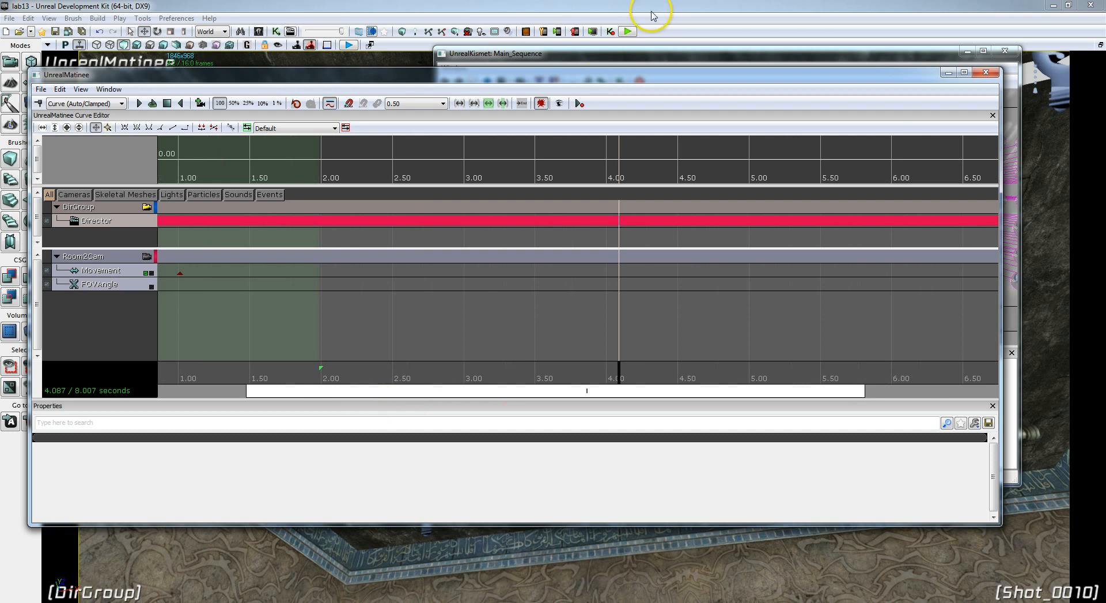
left_click(984, 73)
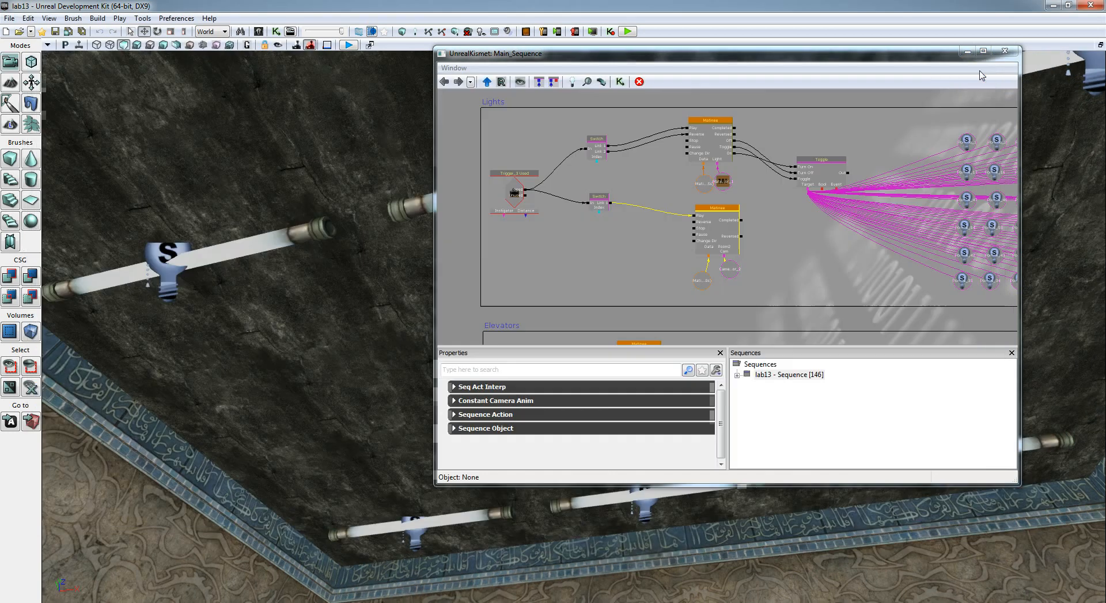
left_click(1005, 54)
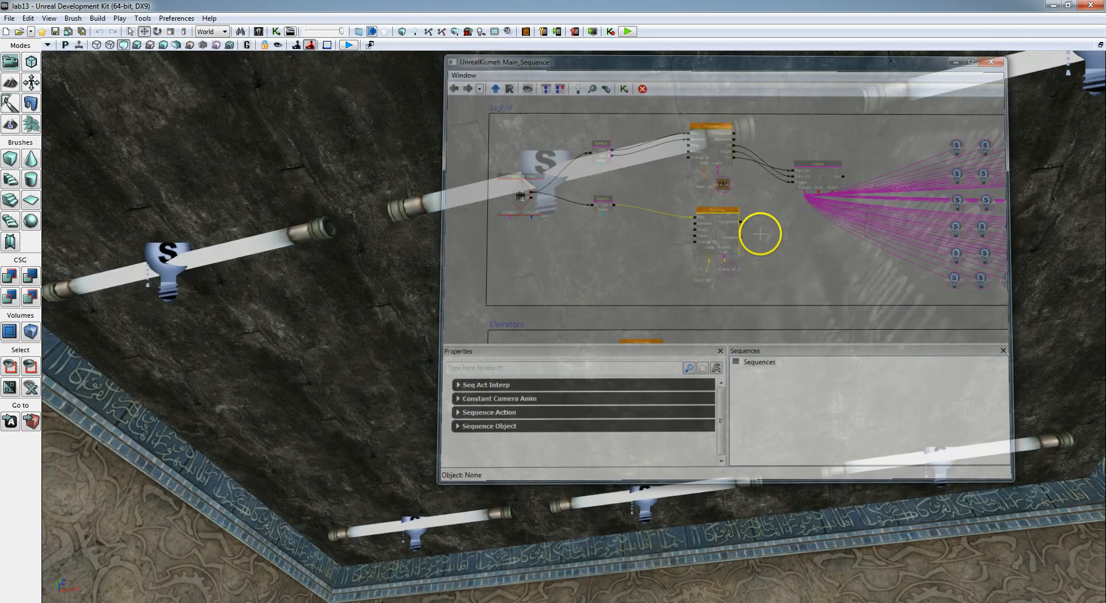
Place a CameraActor on the floor near the robot character and reposition it in front of the robot, facing it.
right_click(556, 412)
right_click_drag(421, 333, 44, 440)
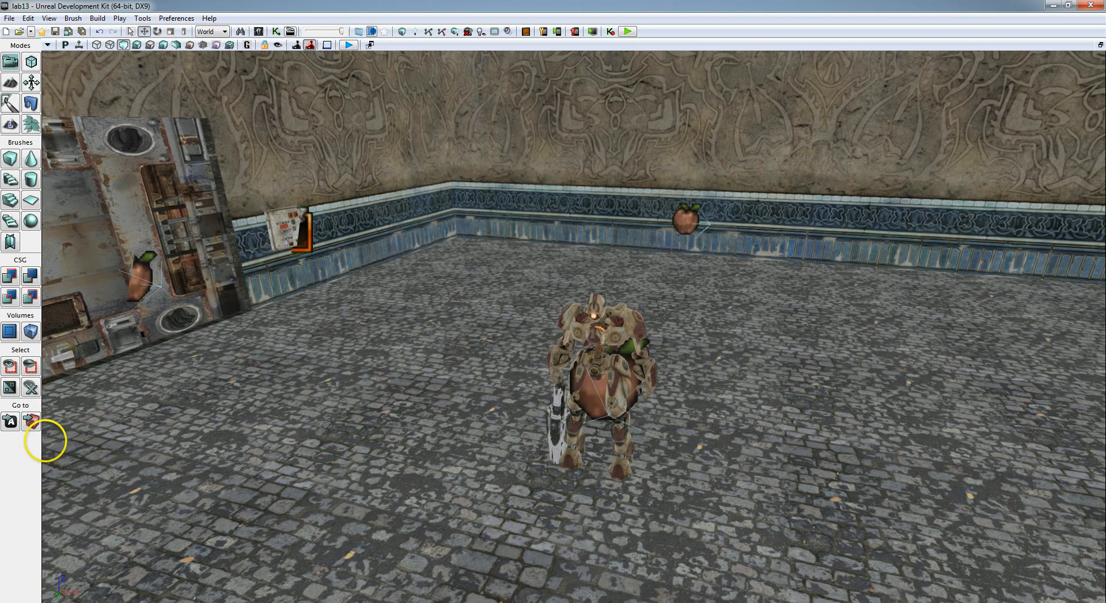
left_click(259, 32)
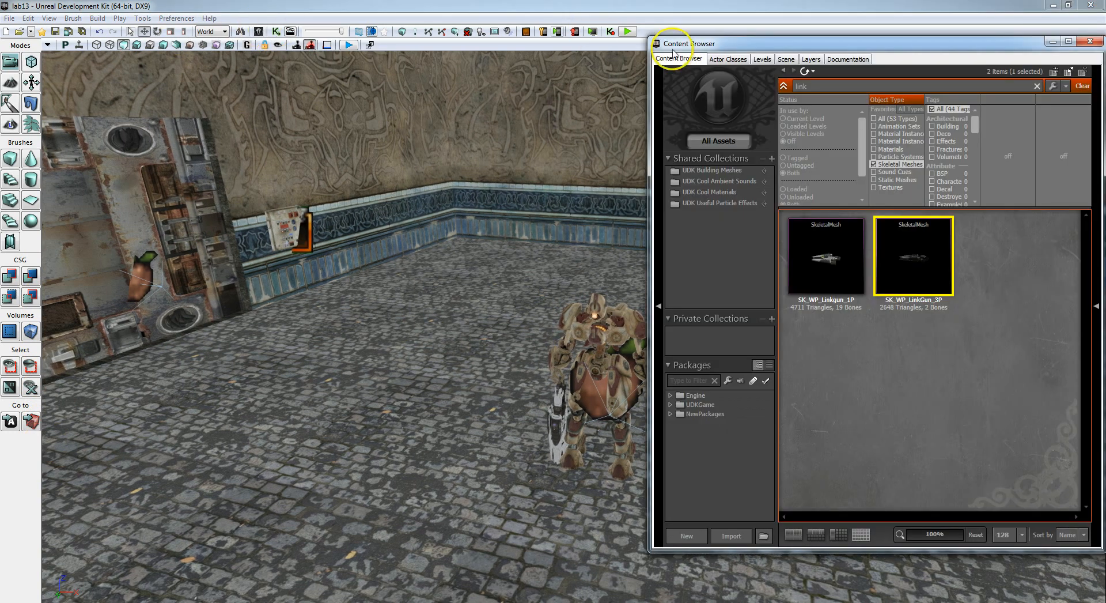
left_click(728, 59)
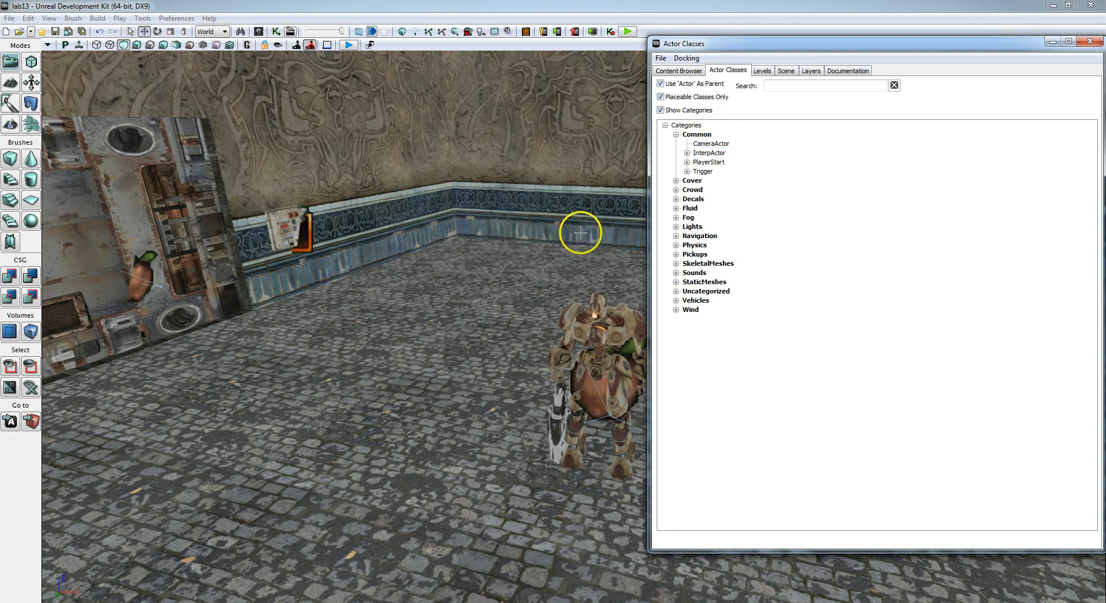
left_click(711, 144)
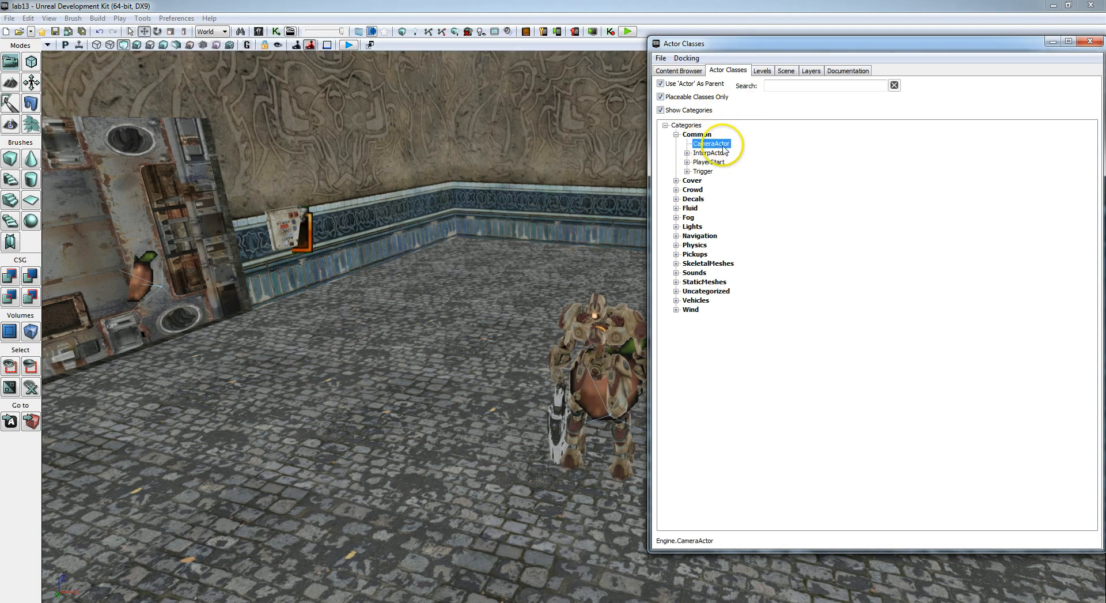
left_click_drag(362, 412, 359, 420)
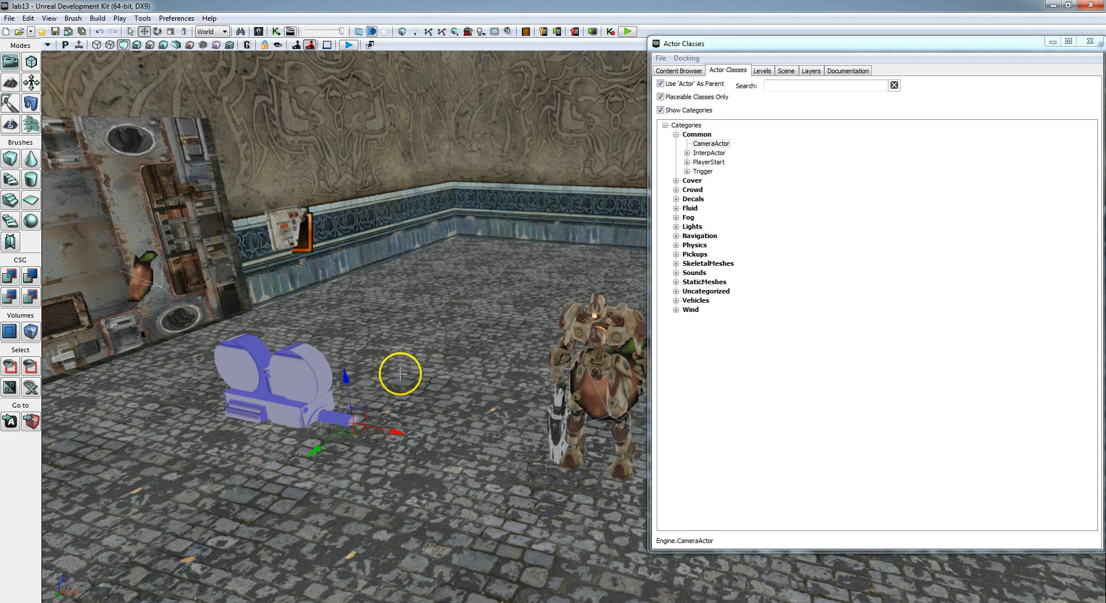
right_click_drag(401, 374, 396, 377)
left_click(1088, 44)
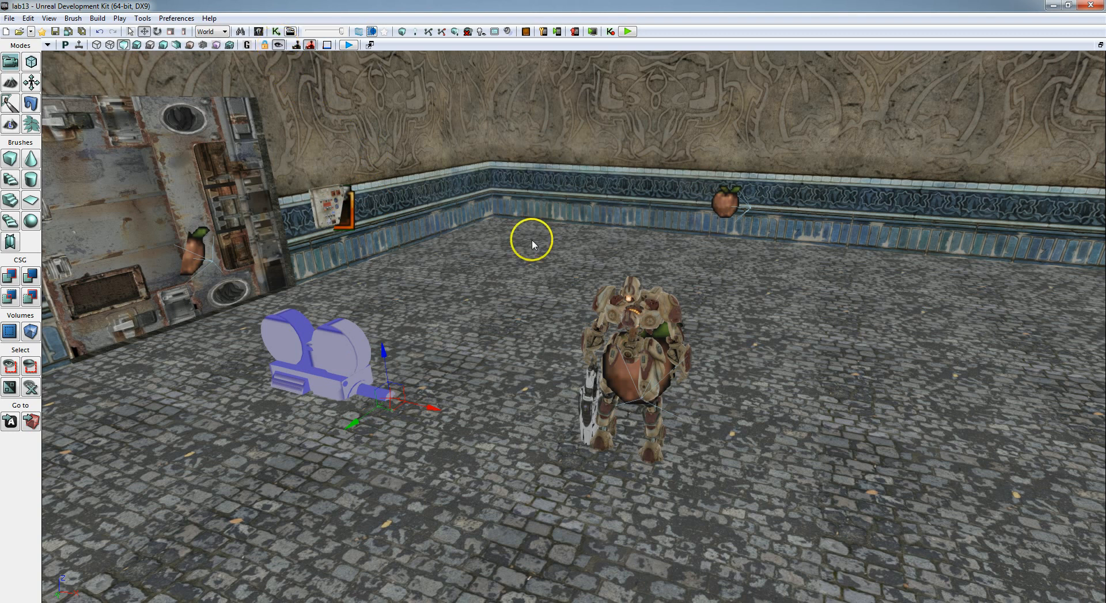
mouse_move(531, 240)
left_mouse_down()
mouse_move(524, 235)
mouse_move(563, 238)
mouse_move(556, 219)
mouse_move(568, 234)
mouse_move(530, 245)
left_mouse_up()
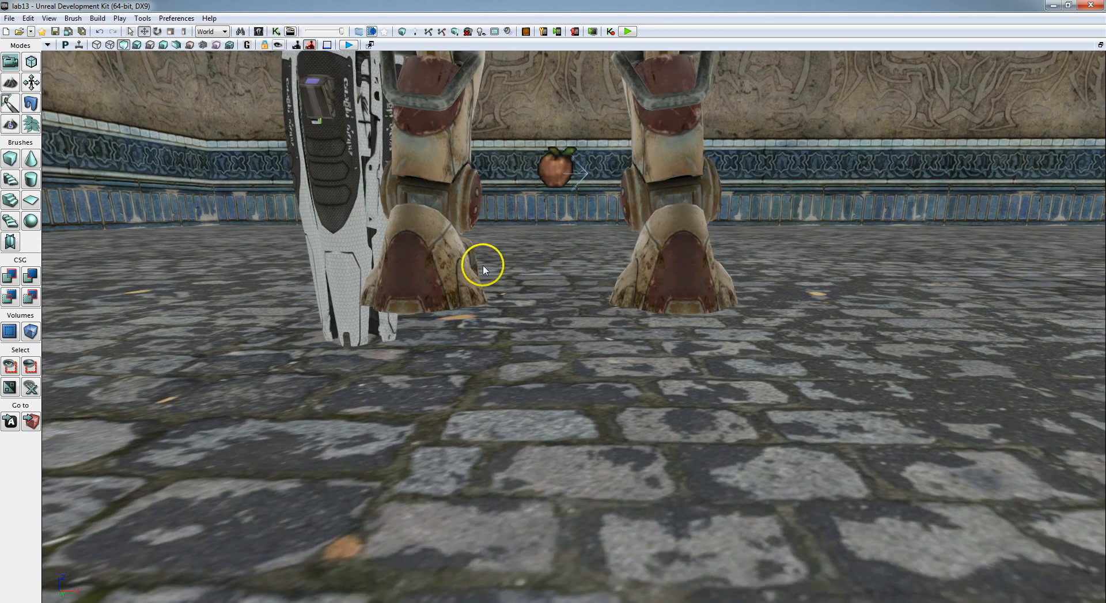
left_click_drag(464, 282, 328, 301)
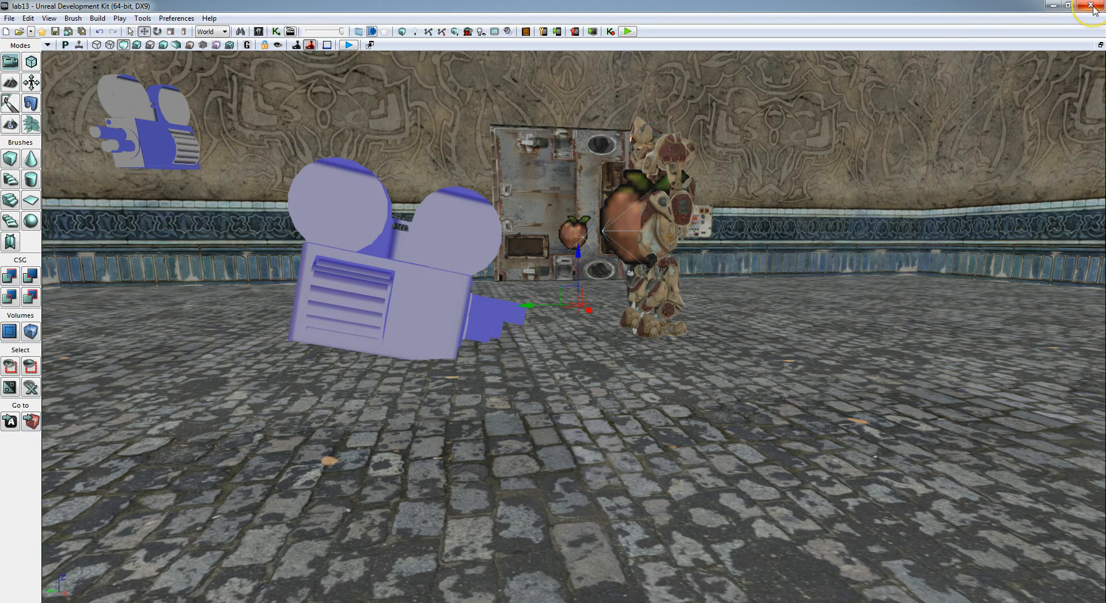
Reopen the lower Matinee of the Lights group and add a camera group named BotCam for the newly placed camera.
left_click(276, 32)
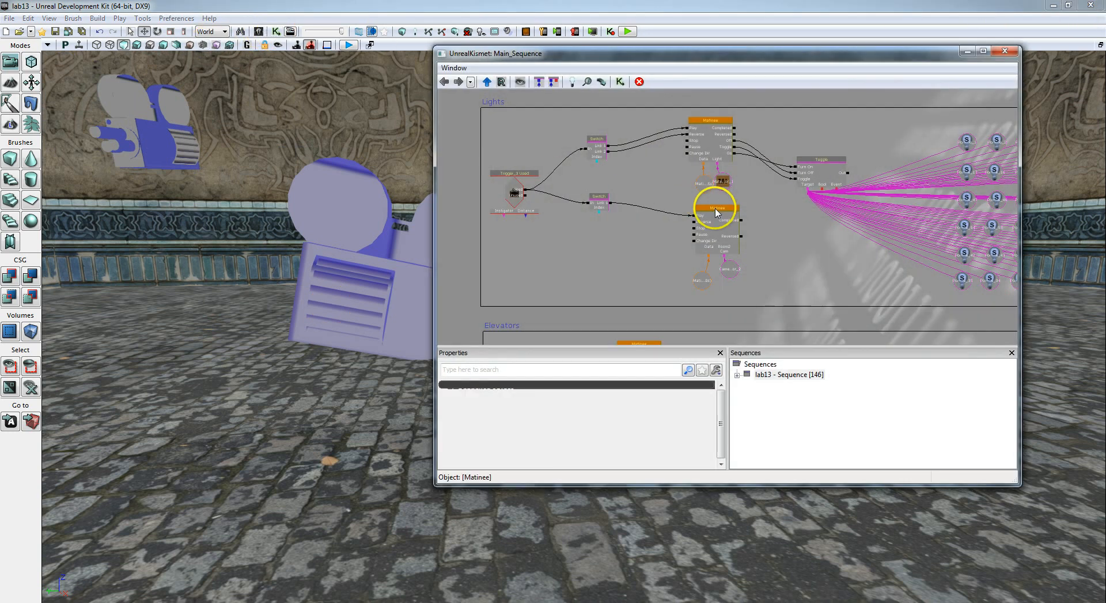
double_click(716, 212)
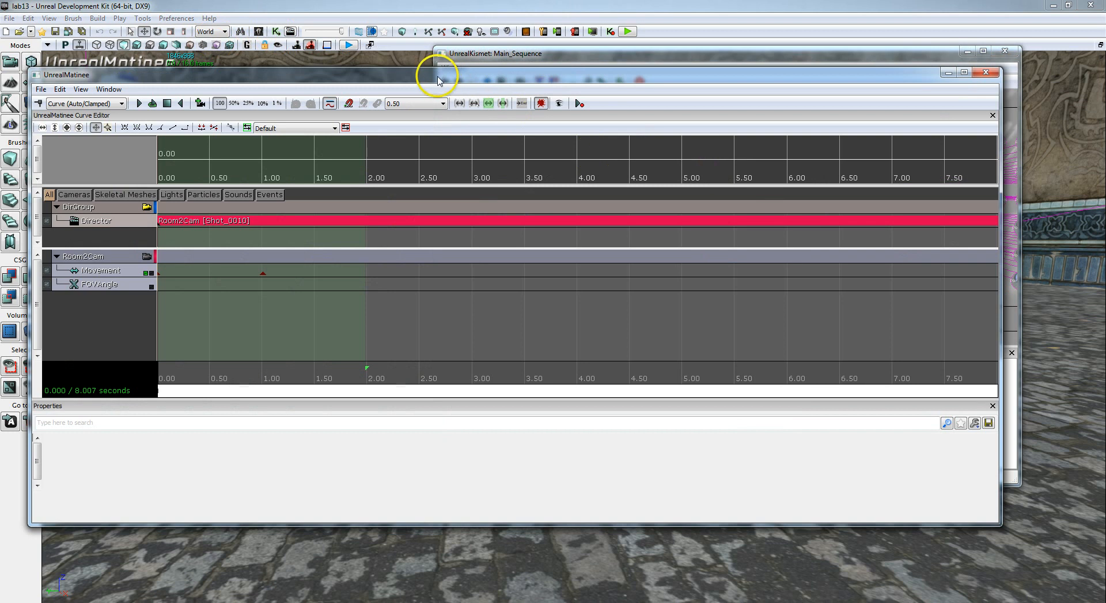
left_click_drag(437, 77, 830, 76)
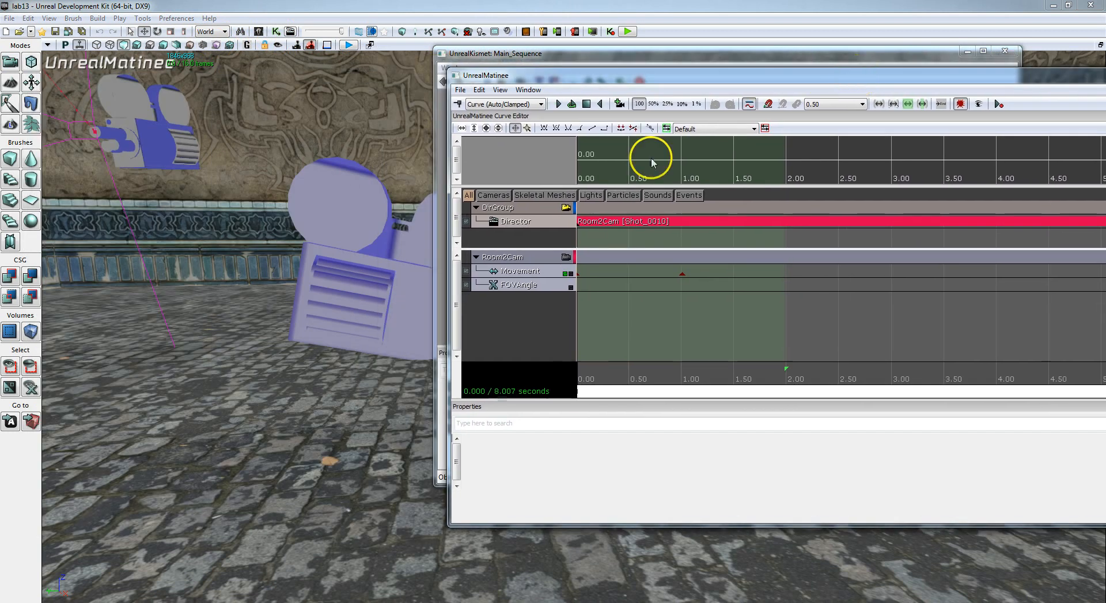
left_click(369, 280)
right_click_drag(433, 315, 457, 314)
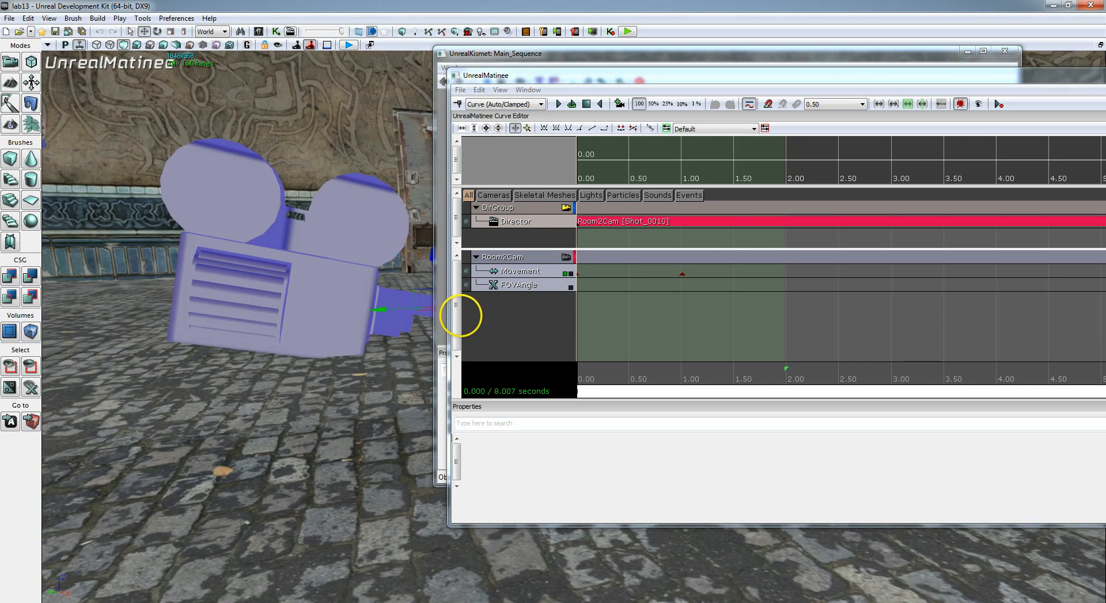
right_click(505, 309)
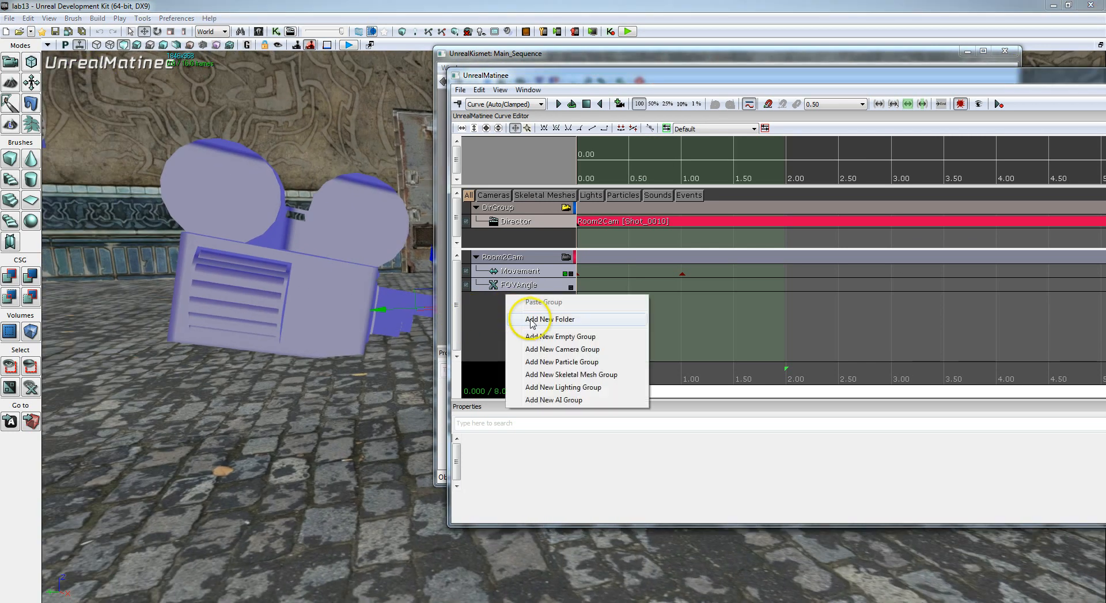
left_click(564, 349)
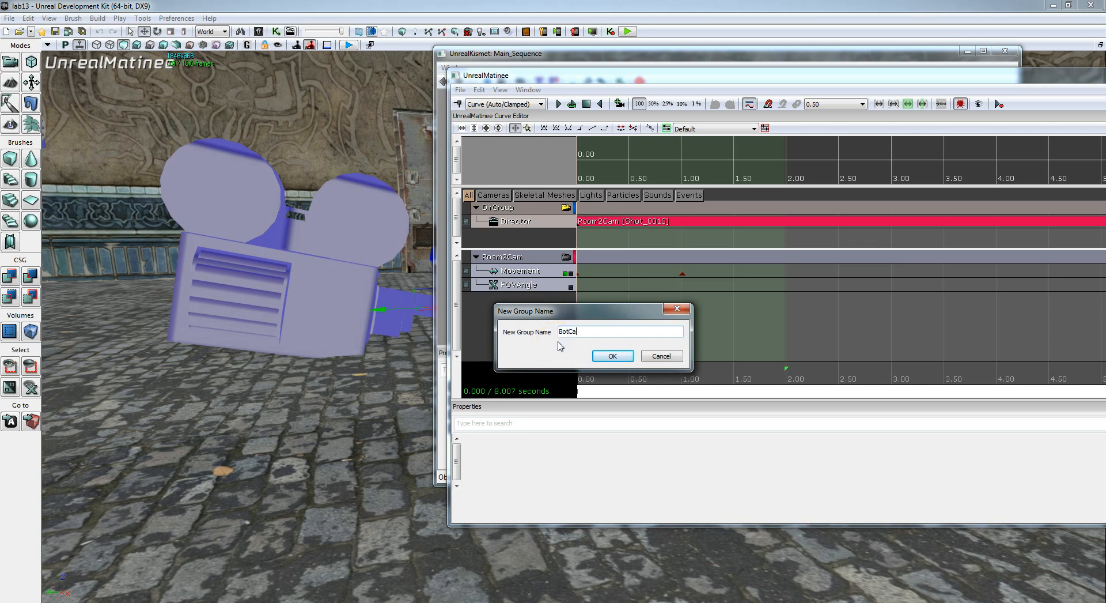
type("BotCam")
left_click(612, 355)
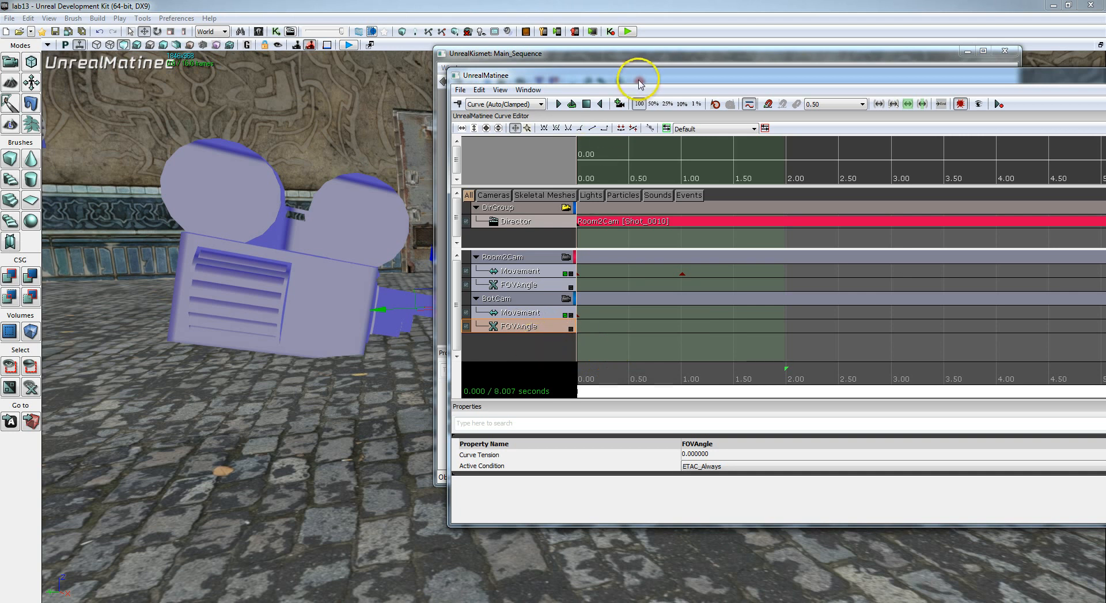
Add a key at about 4 seconds to the BotCam group's Movement track.
left_click_drag(640, 84, 279, 76)
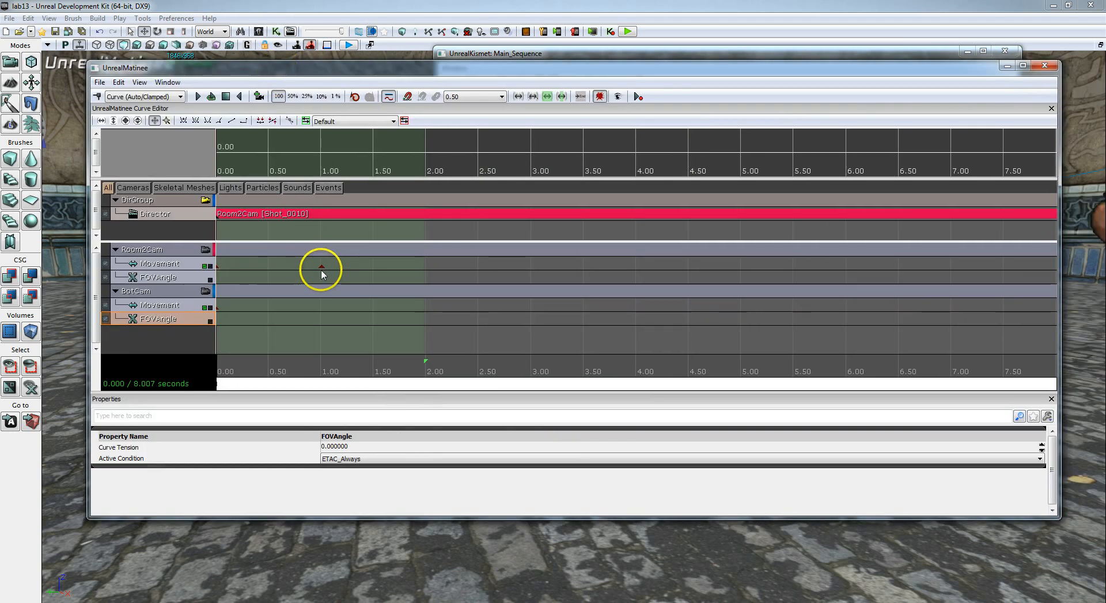
left_click_drag(490, 390, 388, 383)
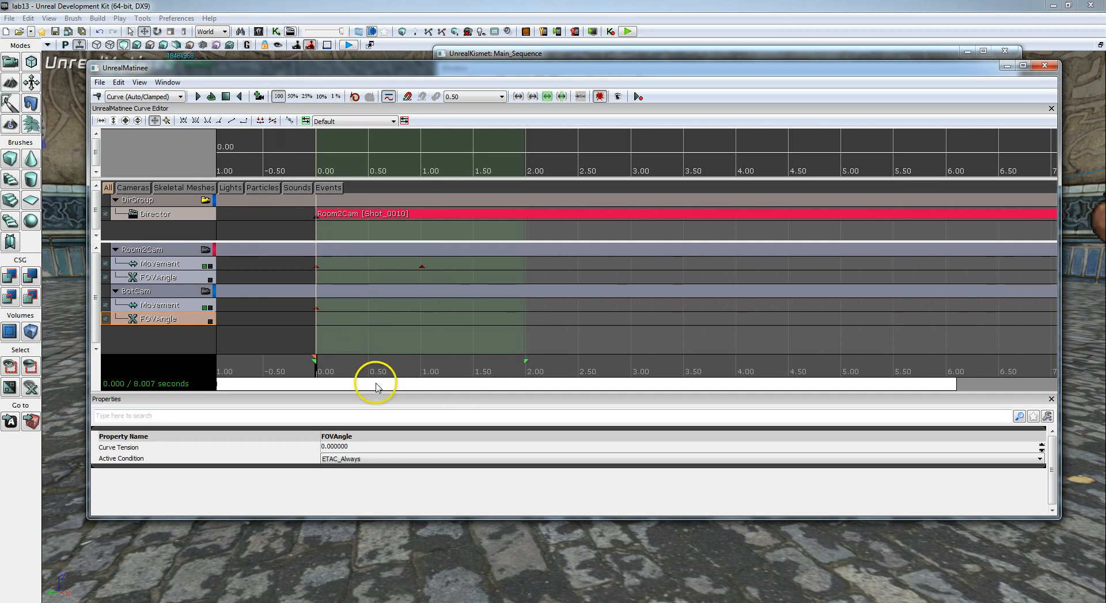
left_click_drag(374, 388, 536, 385)
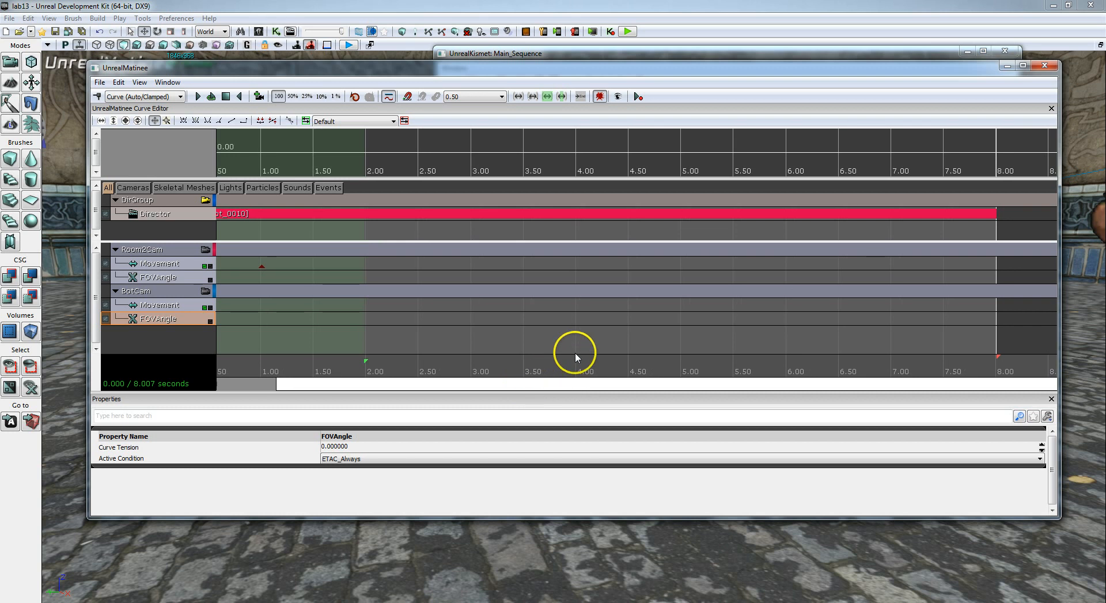
left_click(576, 370)
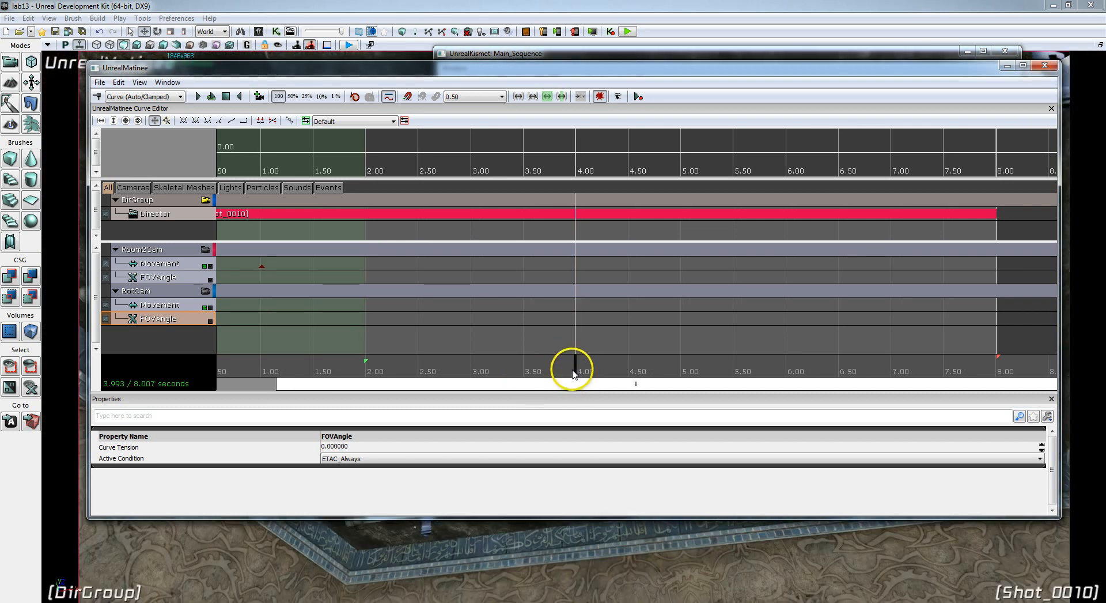
left_click_drag(576, 370, 579, 373)
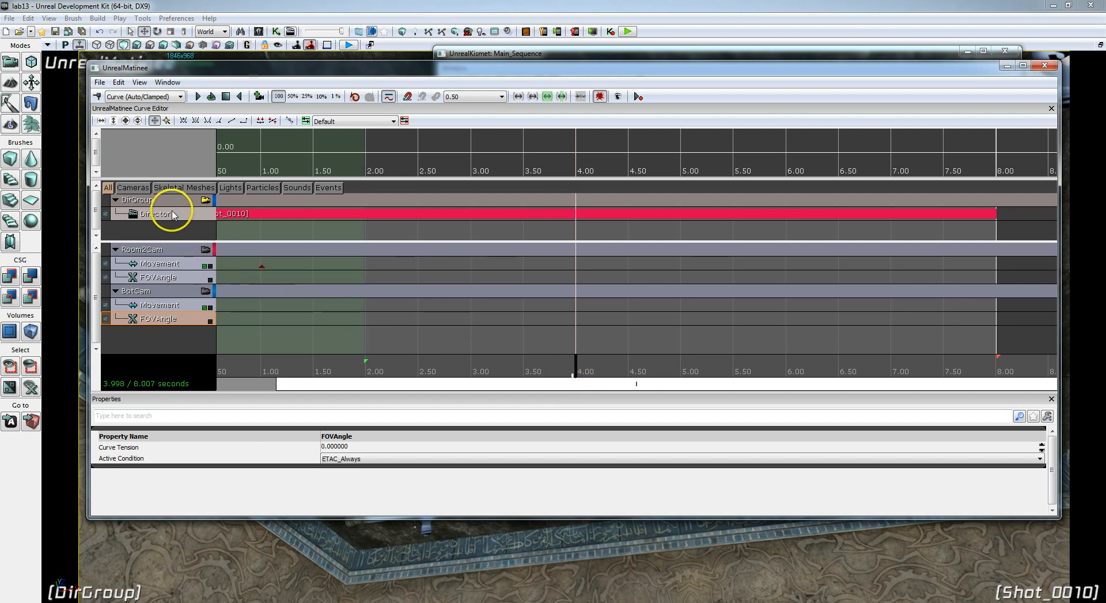
left_click(161, 306)
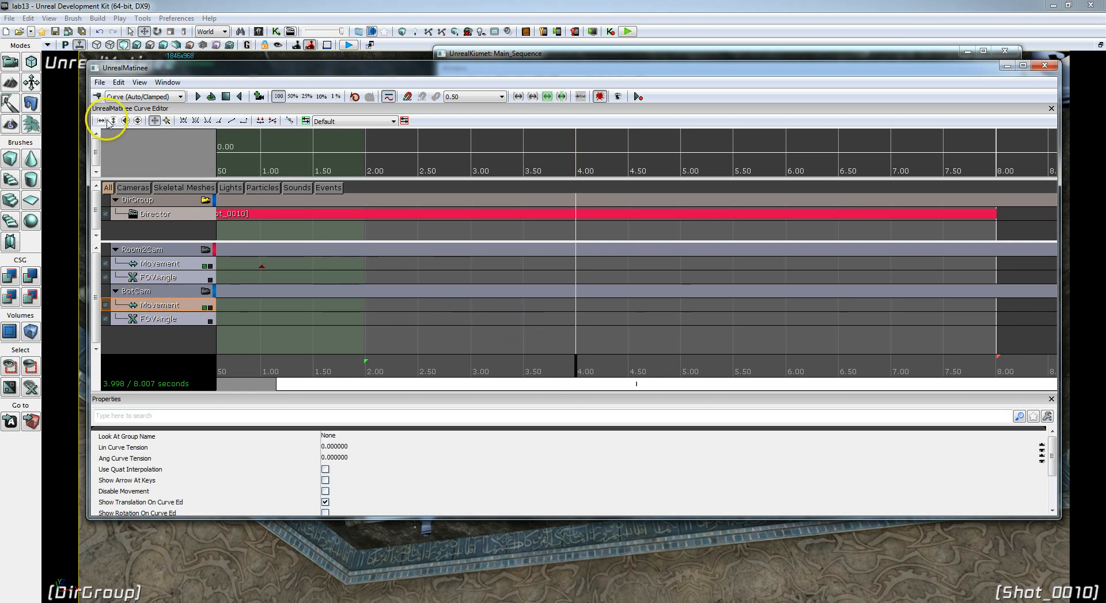
left_click(98, 97)
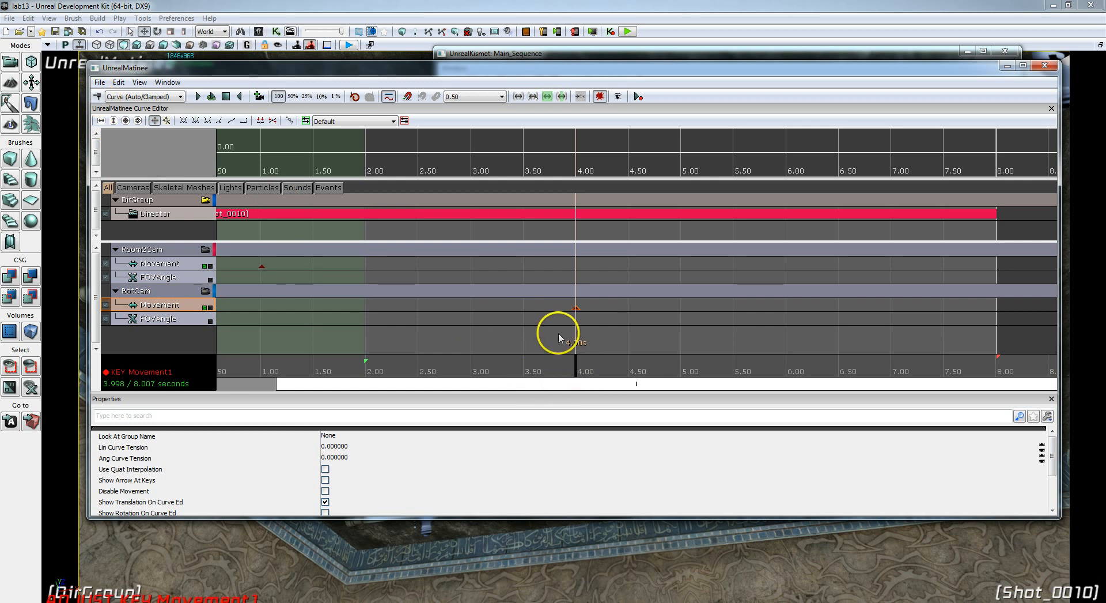
Add a cut to the BotCam group on the Director track at about 4 seconds.
left_click(155, 214)
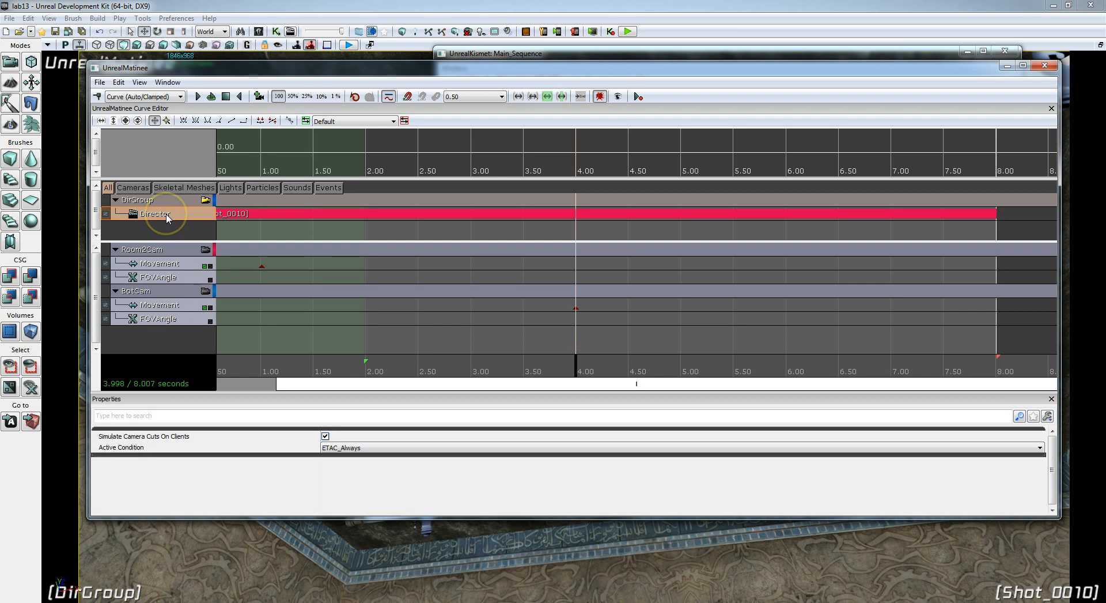
left_click(97, 97)
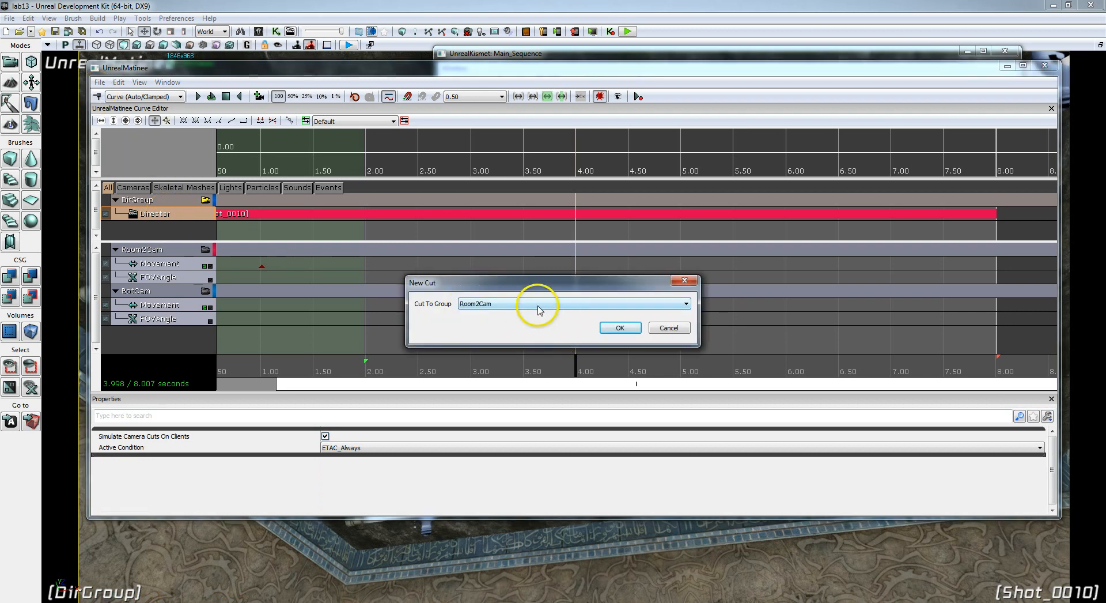
left_click(511, 304)
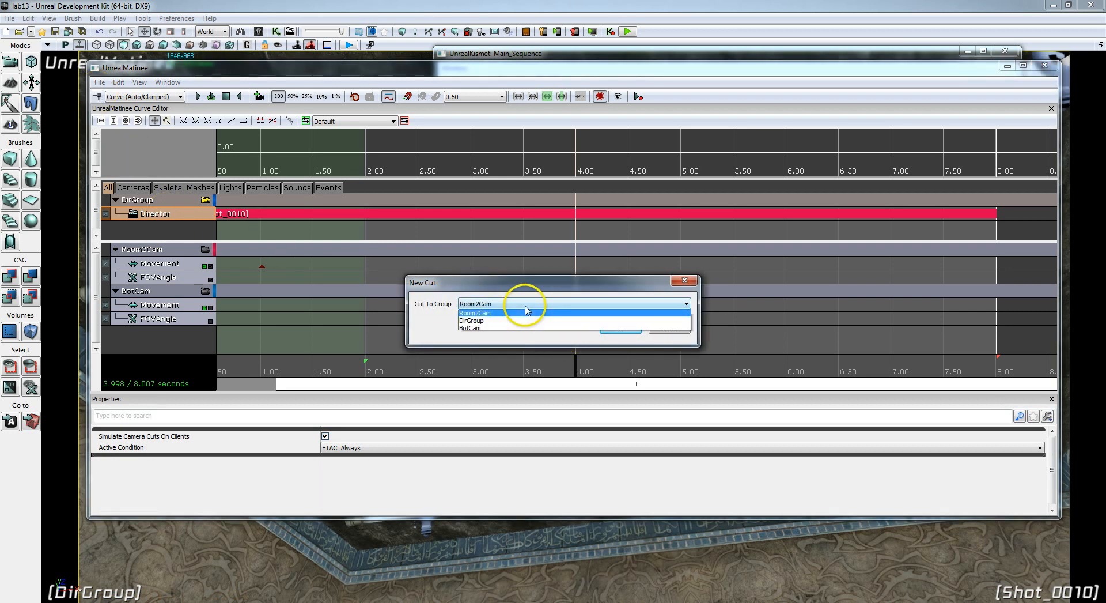
left_click(483, 330)
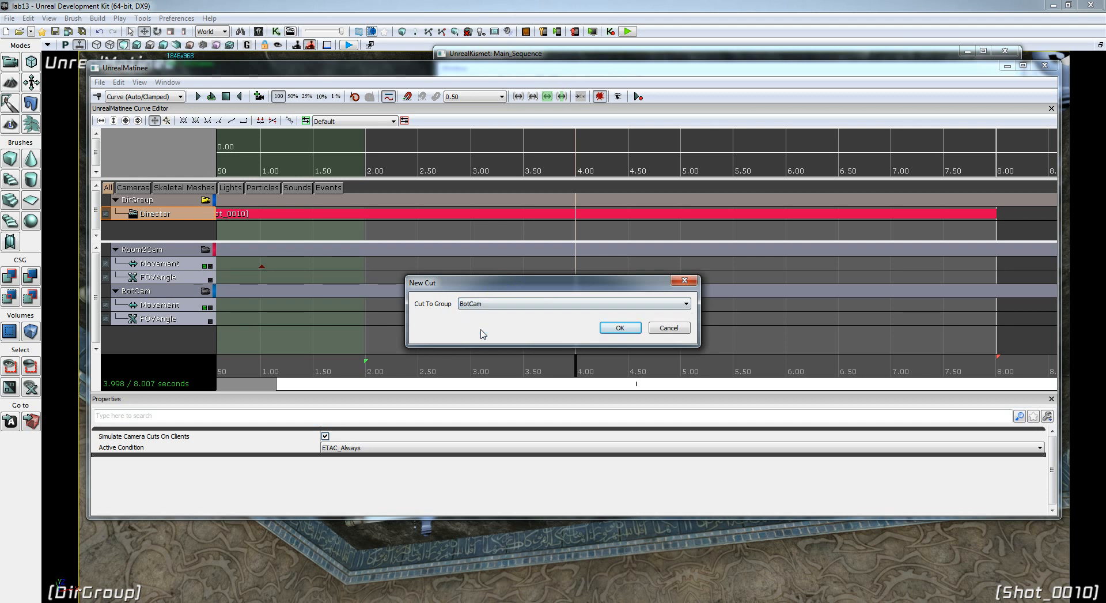
left_click(619, 328)
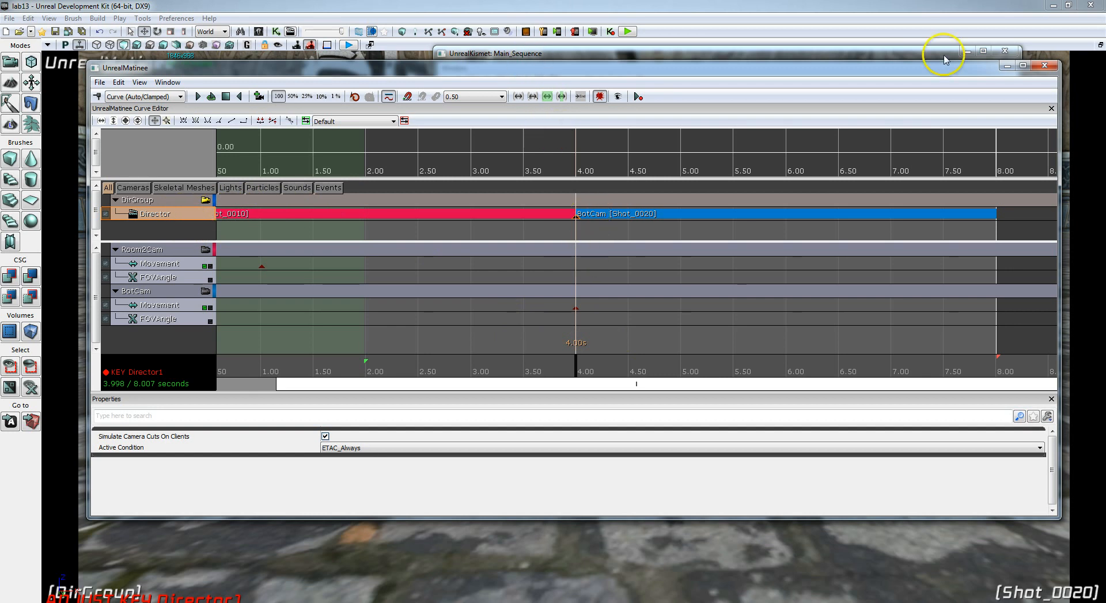
Shrink the Matinee window, close the Kismet editor, and move Matinee aside to uncover the robot in the viewport.
left_click_drag(1061, 81, 691, 141)
left_click_drag(527, 66, 715, 154)
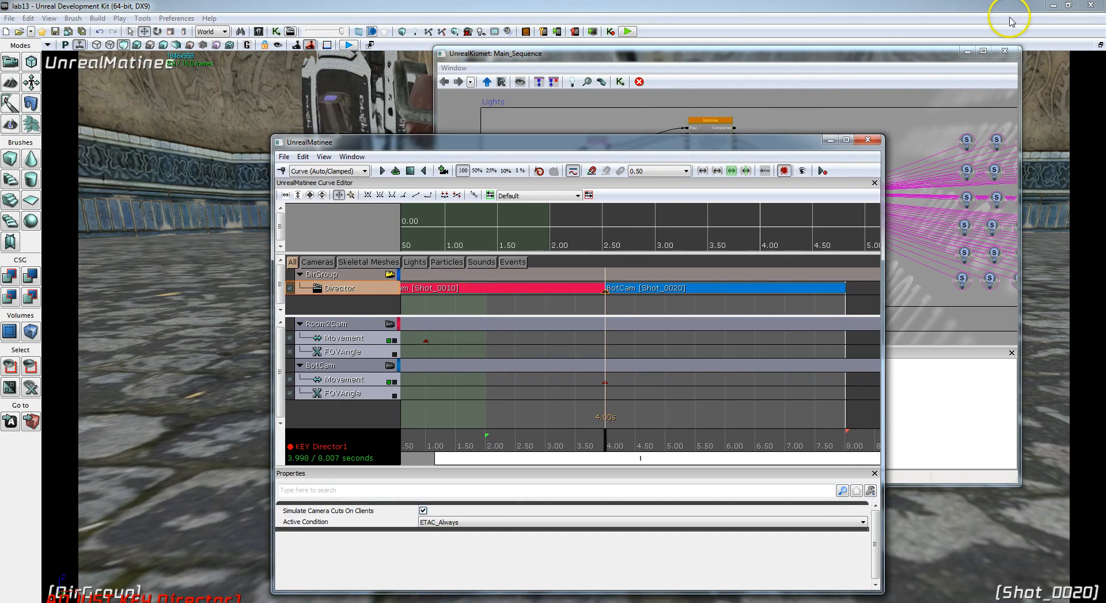
left_click(1006, 50)
left_click_drag(604, 152, 916, 74)
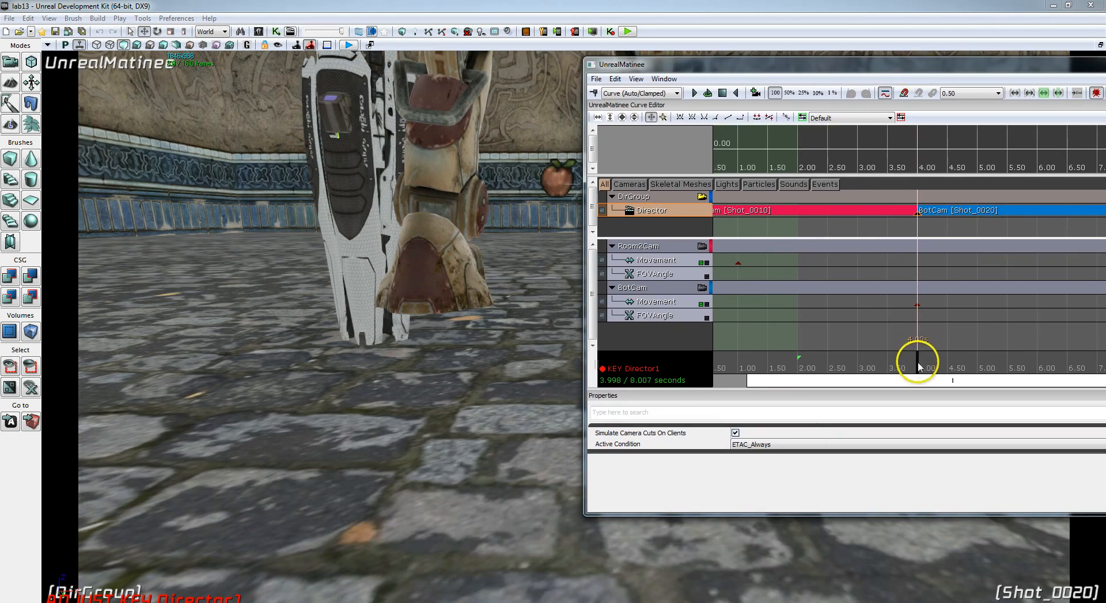
Add a second key at about 8 seconds to the BotCam group's Movement track.
left_click_drag(919, 363, 979, 387)
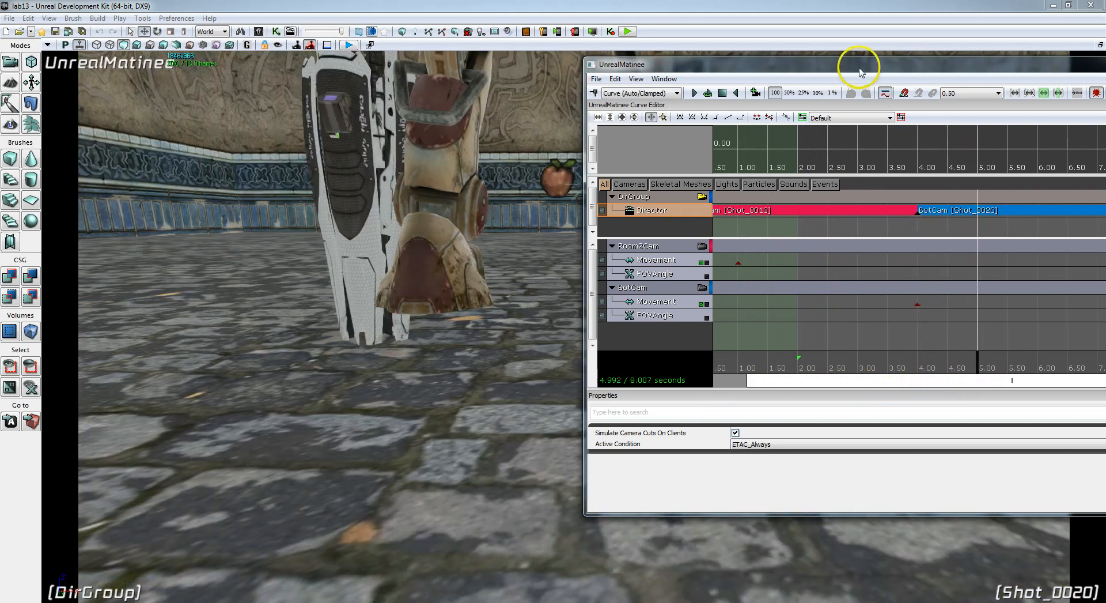
left_click(657, 301)
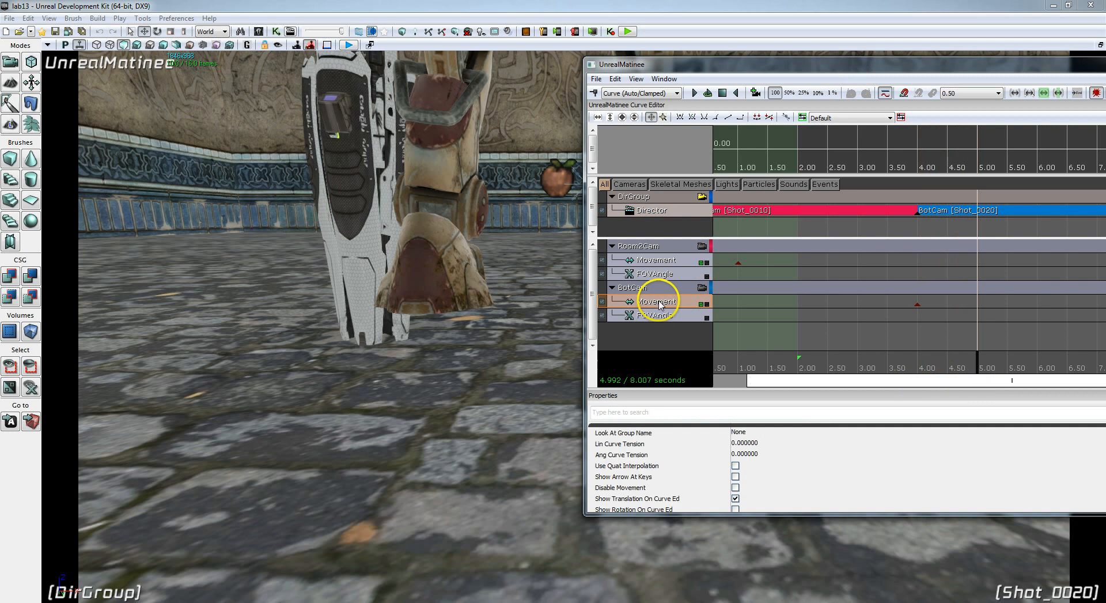
left_click_drag(789, 70, 526, 55)
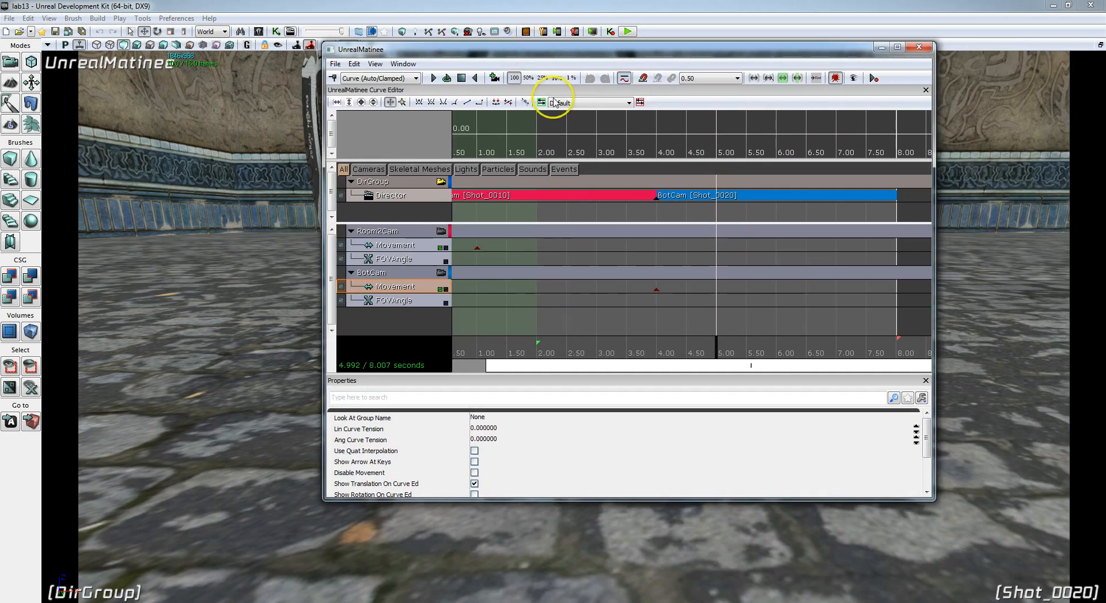
left_click_drag(761, 347, 898, 351)
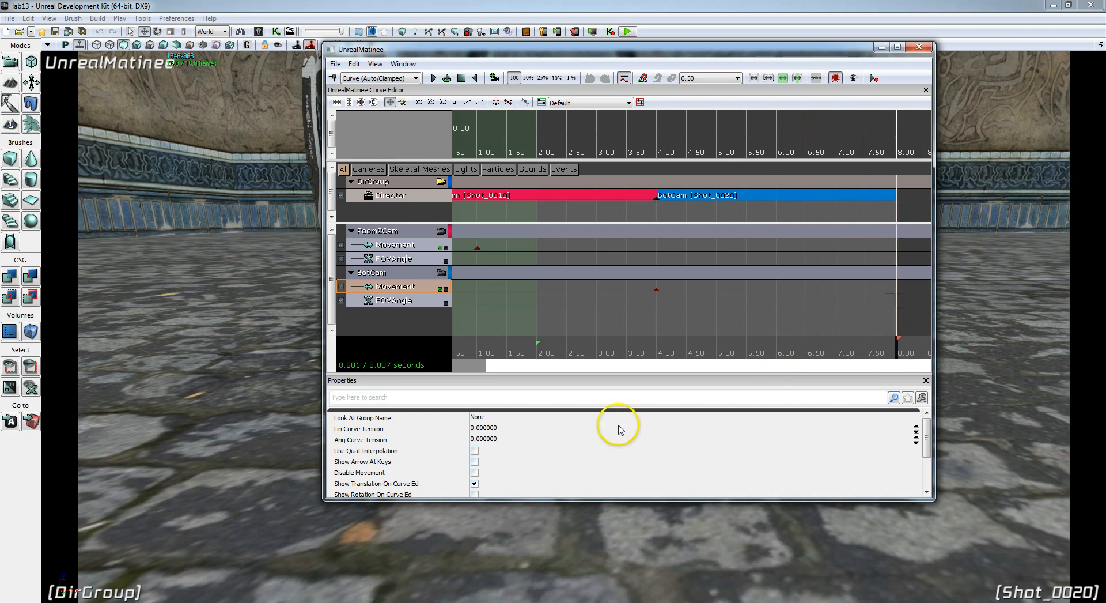
left_click(332, 78)
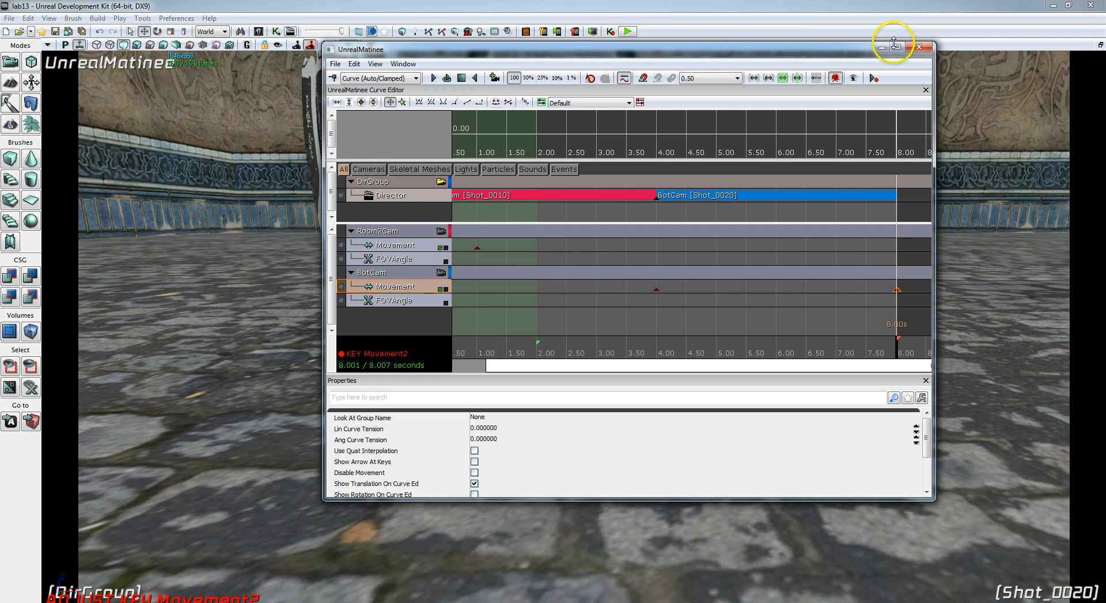
Reposition the camera for BotCam's 8-second key so it frames the robot's head and upper body from the front.
left_click_drag(836, 49, 813, 109)
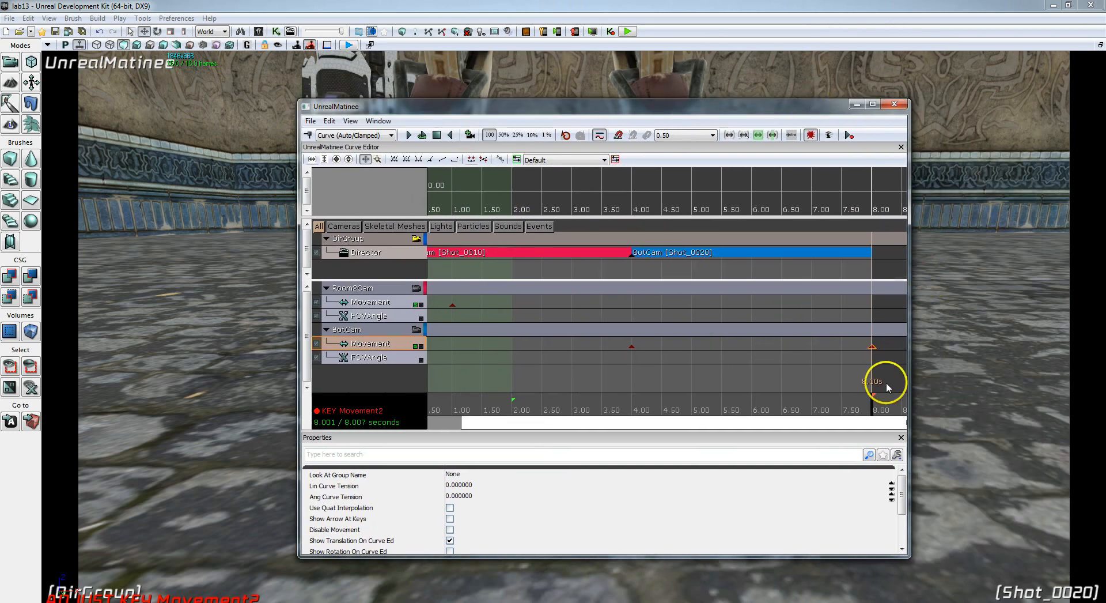
right_click_drag(981, 361, 983, 365)
middle_click_drag(983, 365, 982, 348)
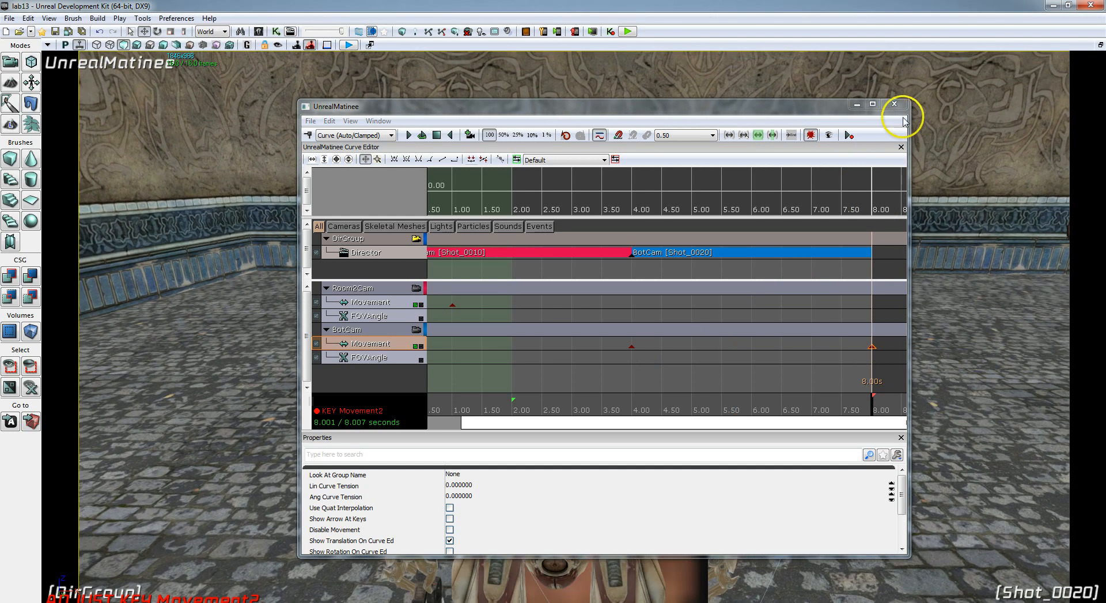
left_click_drag(754, 104, 1096, 58)
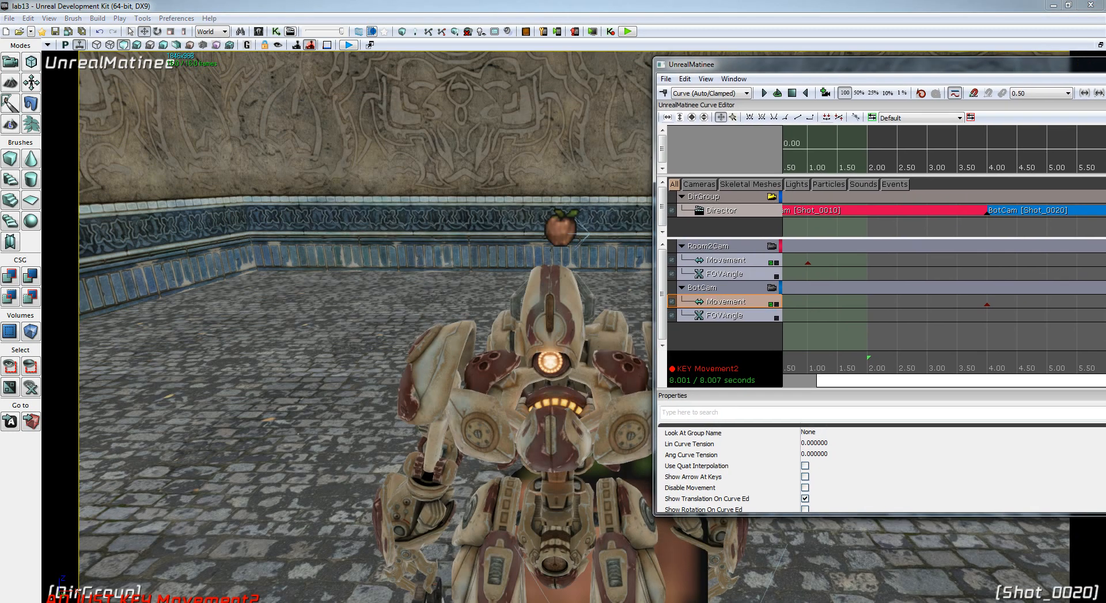
mouse_move(1092, 378)
left_mouse_down()
mouse_move(736, 395)
mouse_move(1023, 434)
mouse_move(1105, 432)
left_mouse_up()
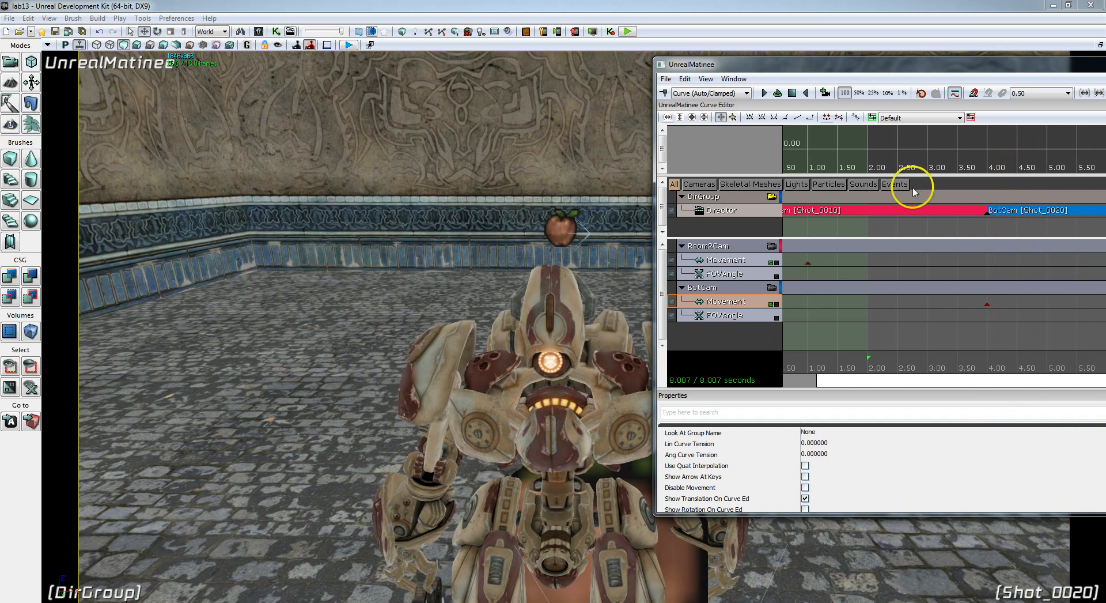
Select the robot character in the viewport and add an empty Matinee group named BotAnim for it.
left_click_drag(938, 70, 531, 78)
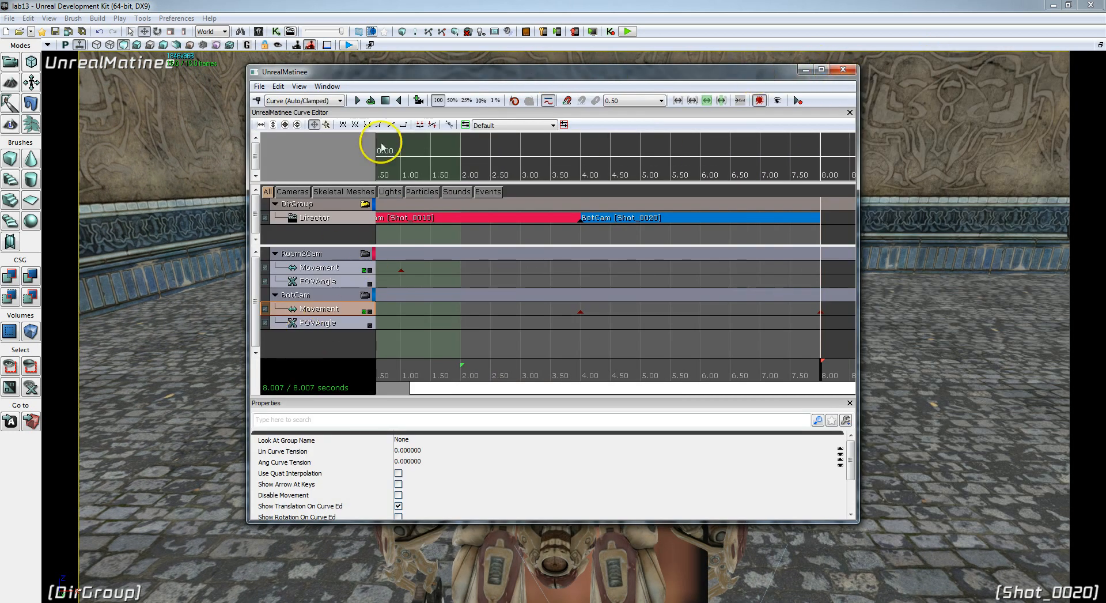
left_click_drag(420, 76, 521, 49)
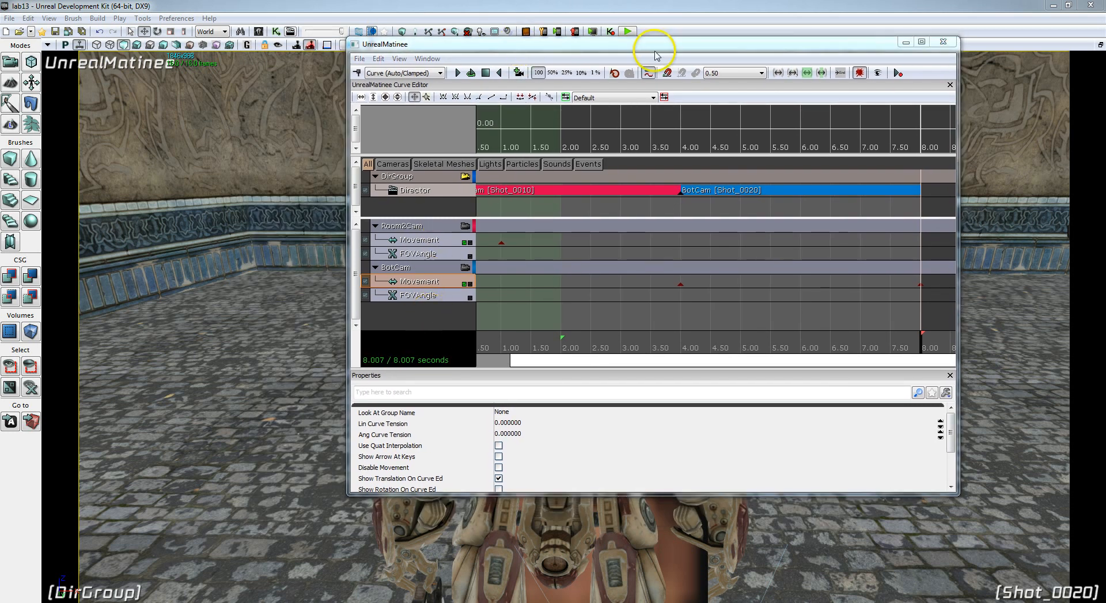
left_click_drag(657, 52, 1008, 97)
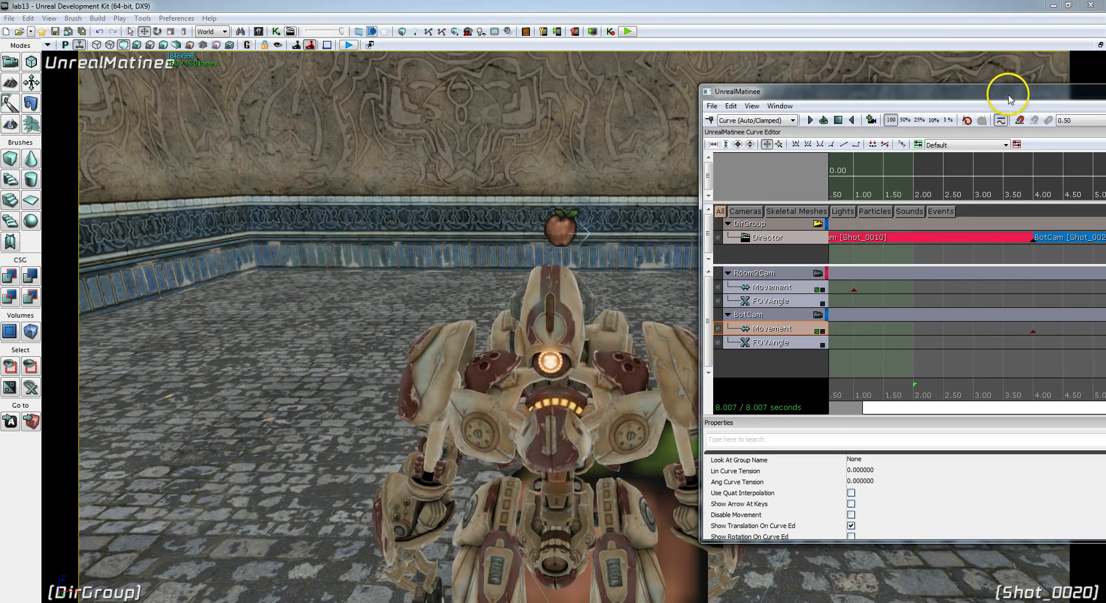
left_click(536, 425)
left_click(559, 423)
scroll(558, 421, "up", 4)
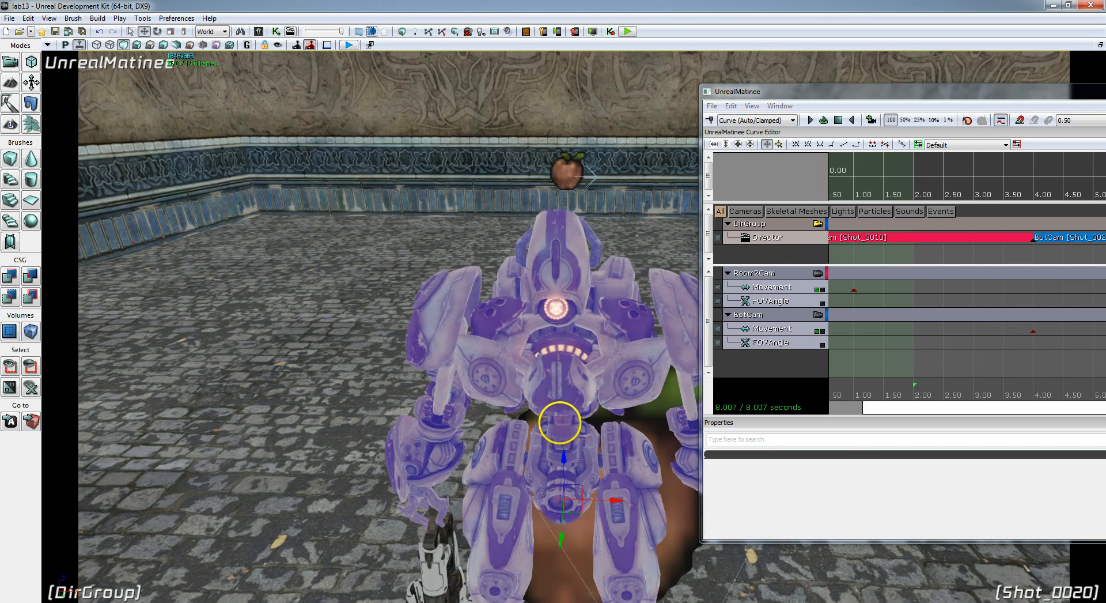
right_click_drag(563, 425, 553, 413)
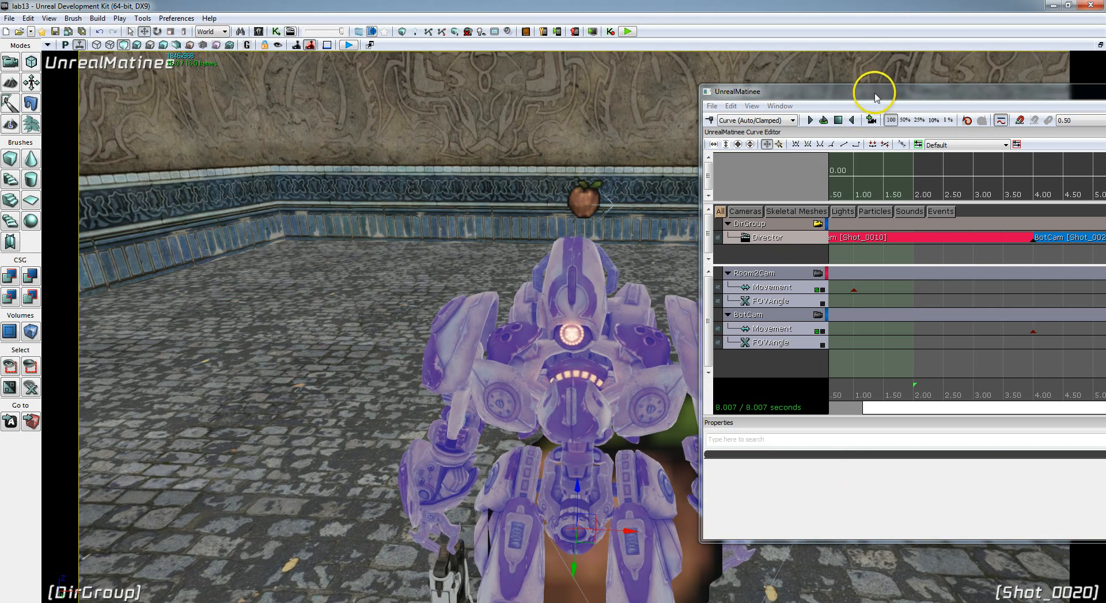
left_click_drag(877, 91, 482, 66)
right_click(420, 317)
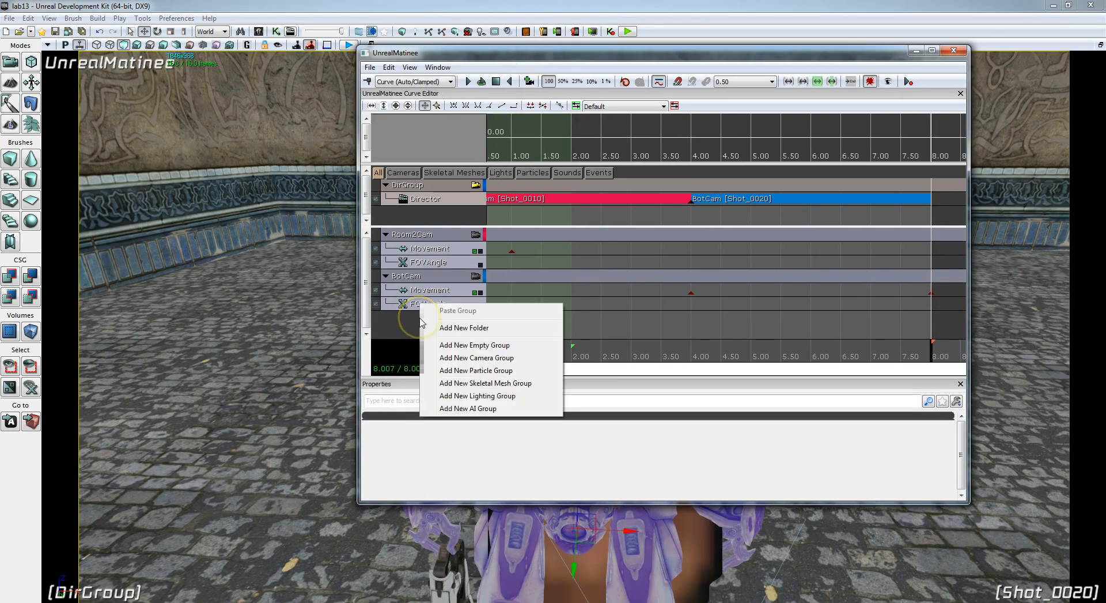
left_click(489, 348)
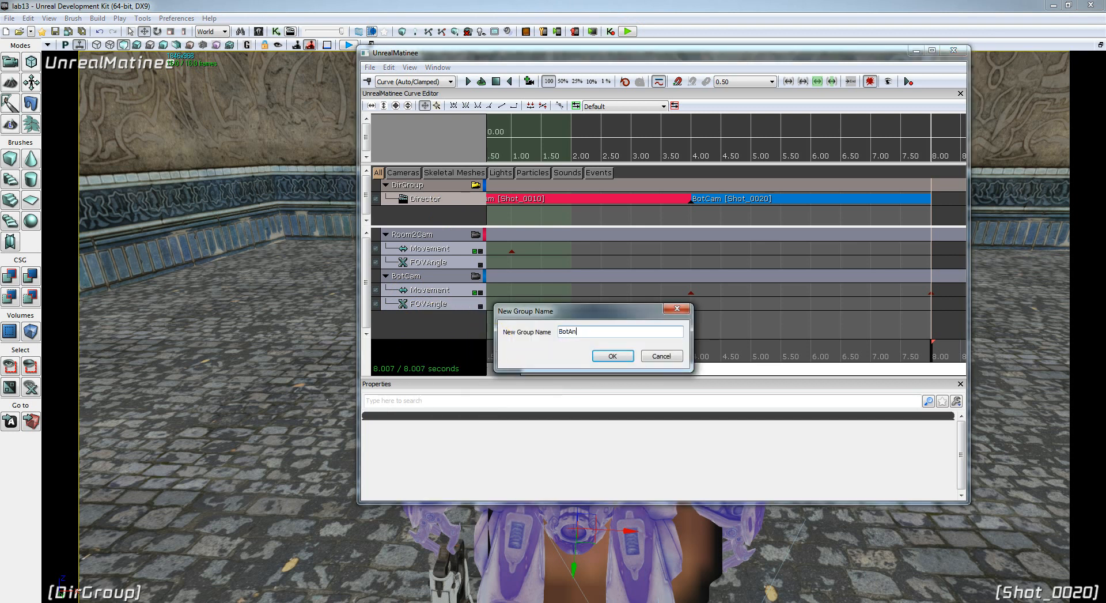
left_click(612, 355)
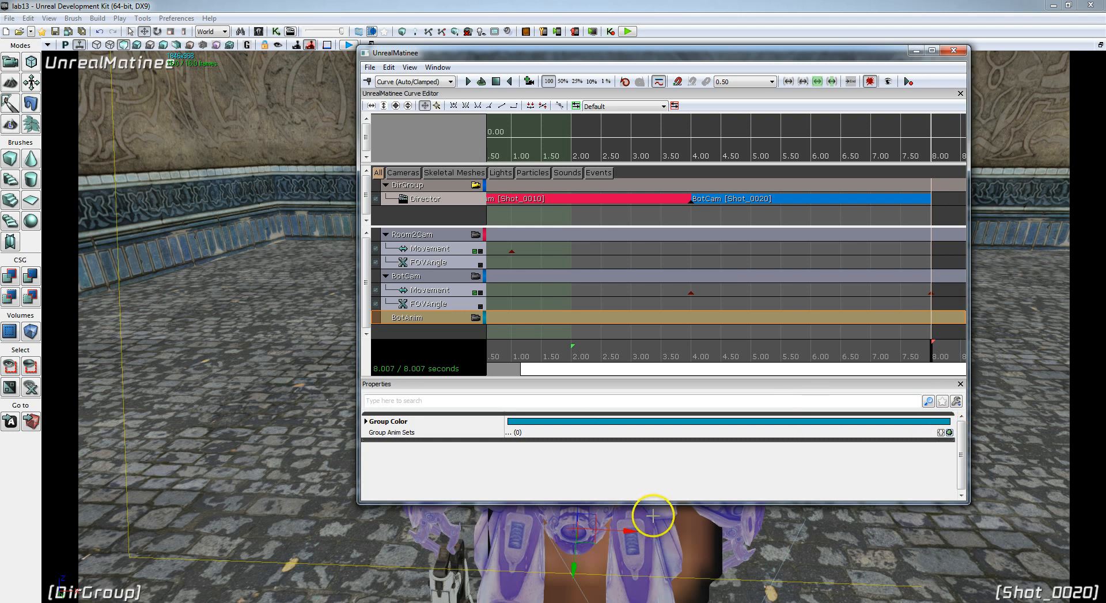
Add a Group Anim Sets entry to BotAnim and assign K_AnimHuman_BaseMale, found by searching the Animation Sets for k_anim.
left_click(950, 432)
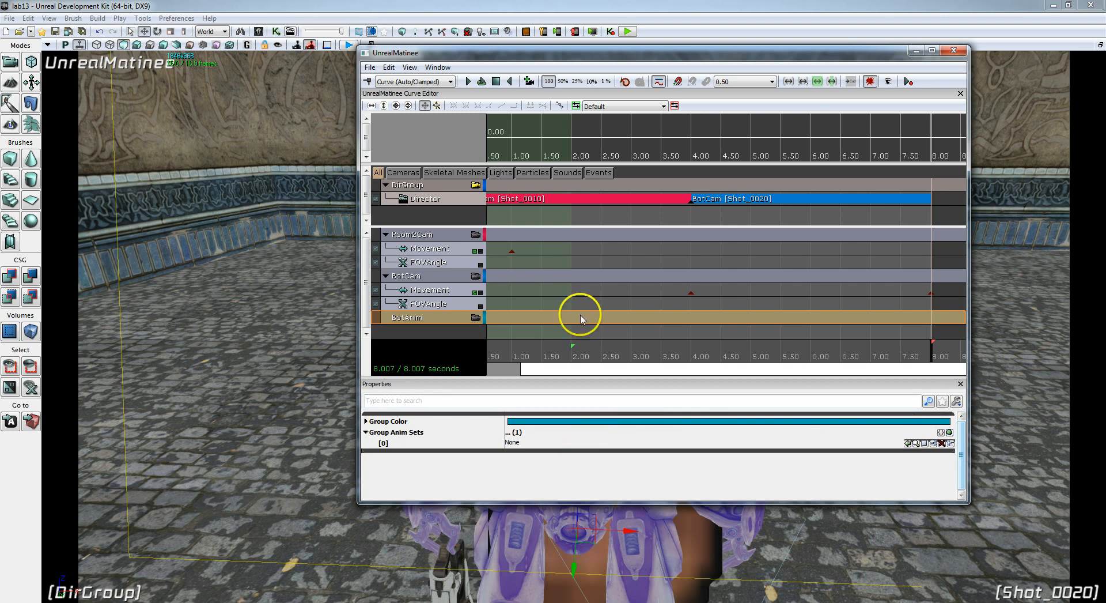
left_click(260, 31)
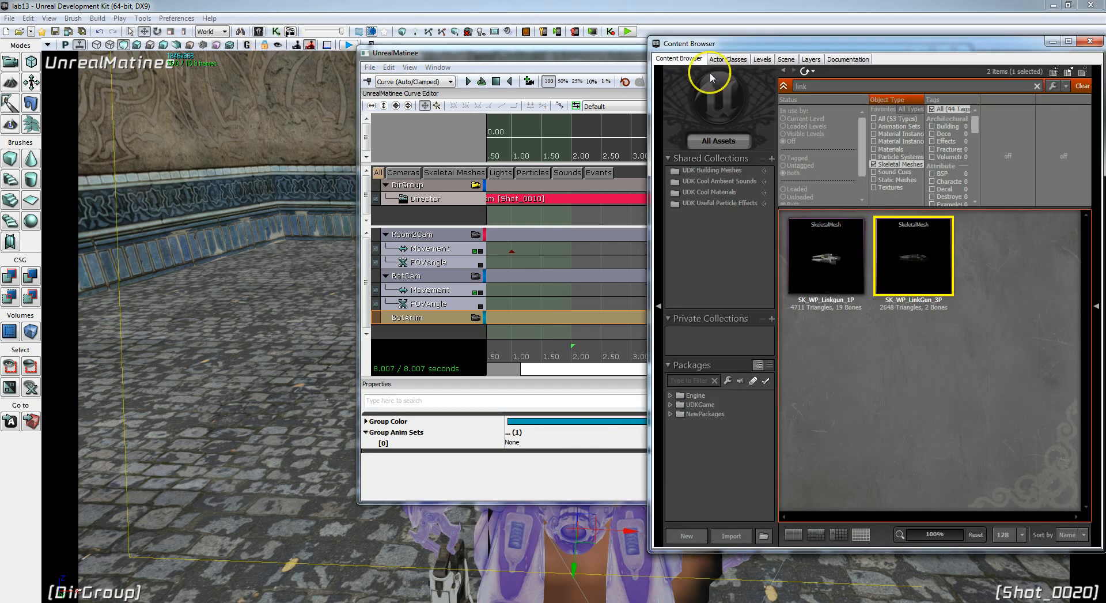
left_click_drag(740, 46, 740, 41)
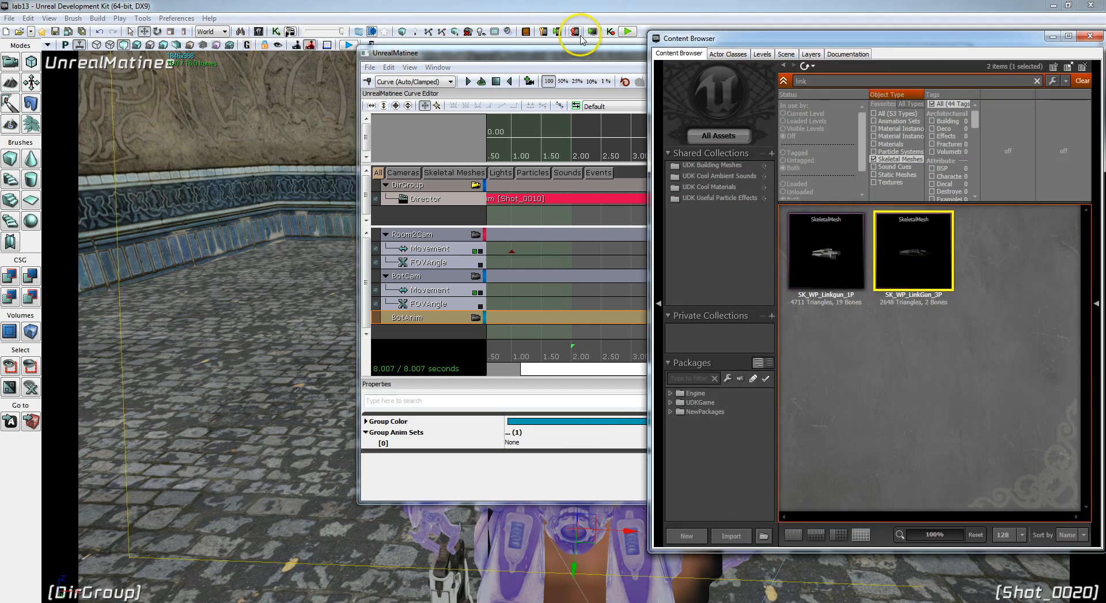
left_click(874, 122)
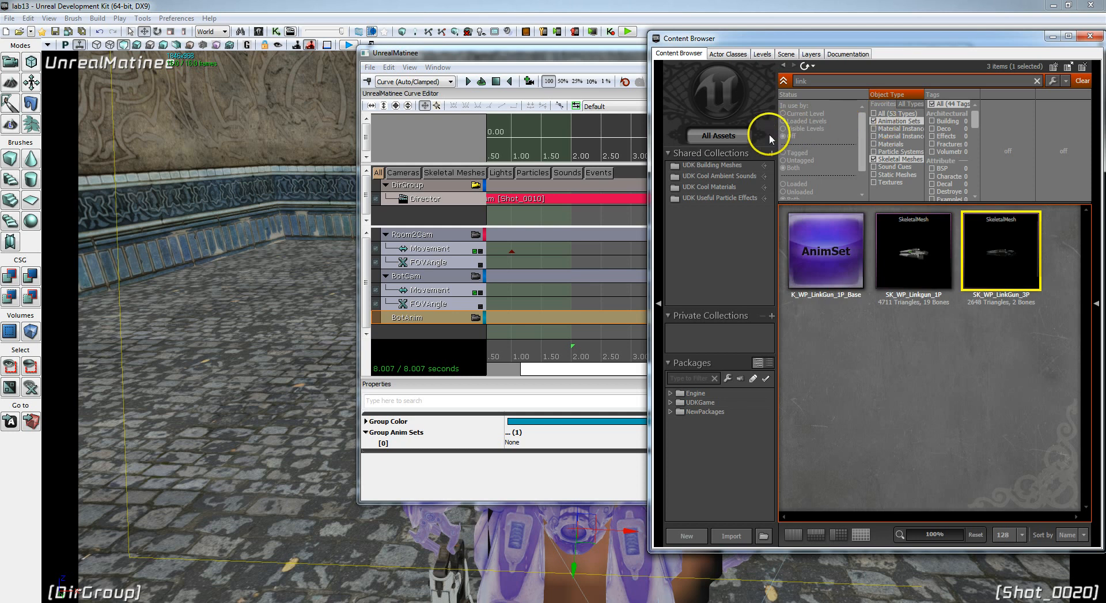
left_click_drag(824, 81, 787, 85)
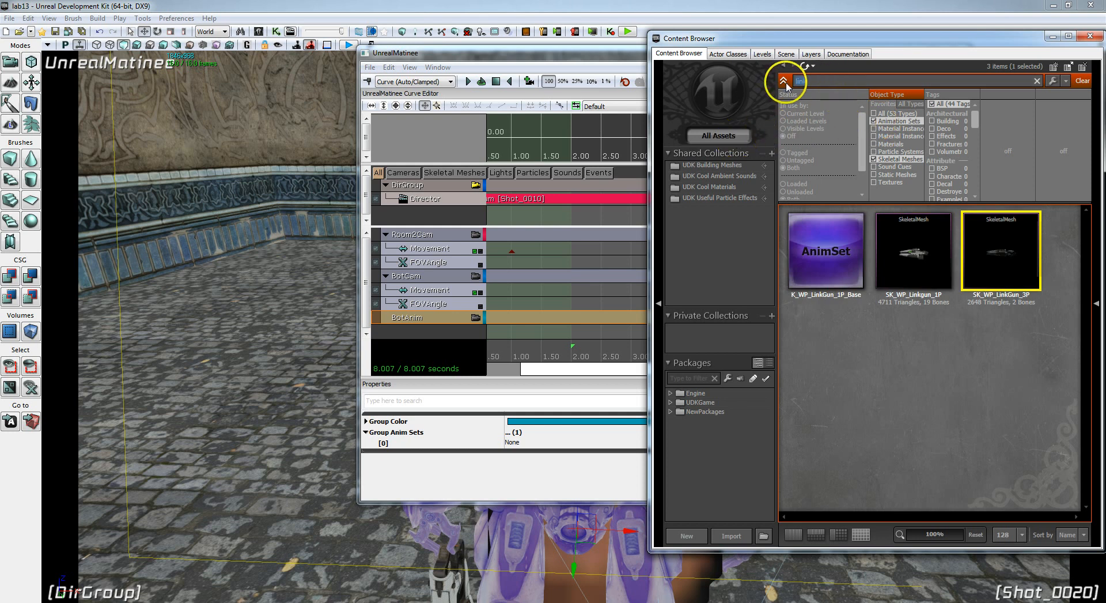
key("BackSpace")
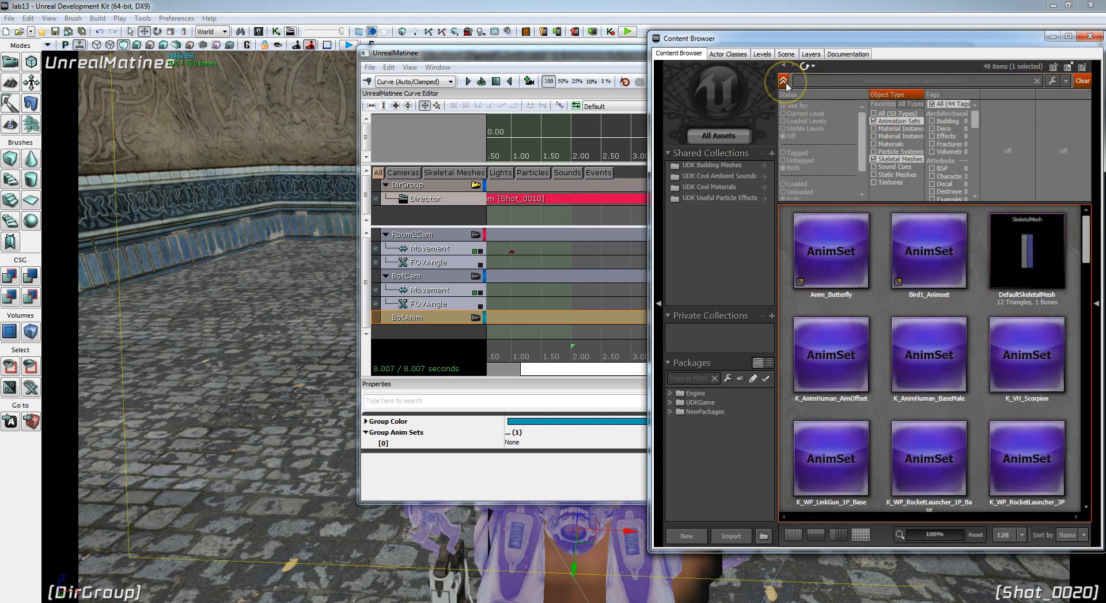
type("k_anim")
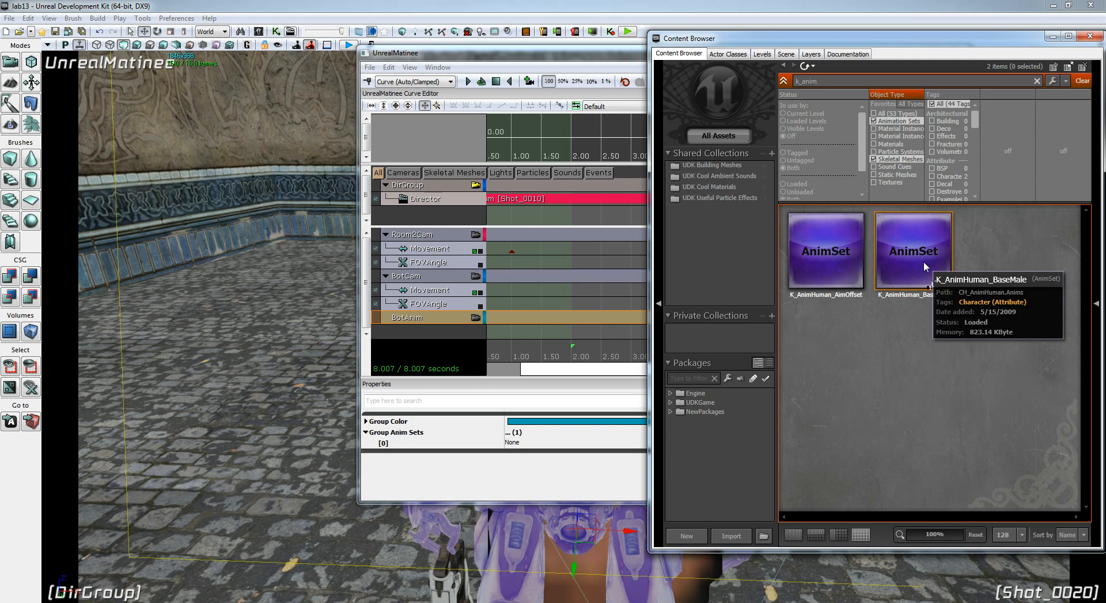
left_click_drag(924, 261, 780, 132)
left_click_drag(591, 58, 468, 65)
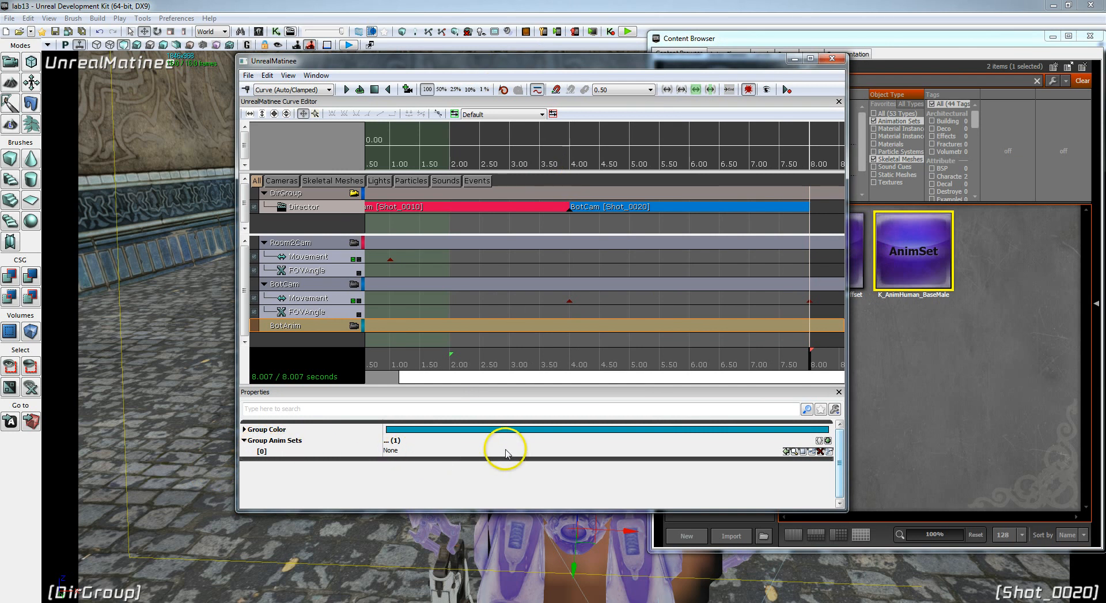
left_click(787, 453)
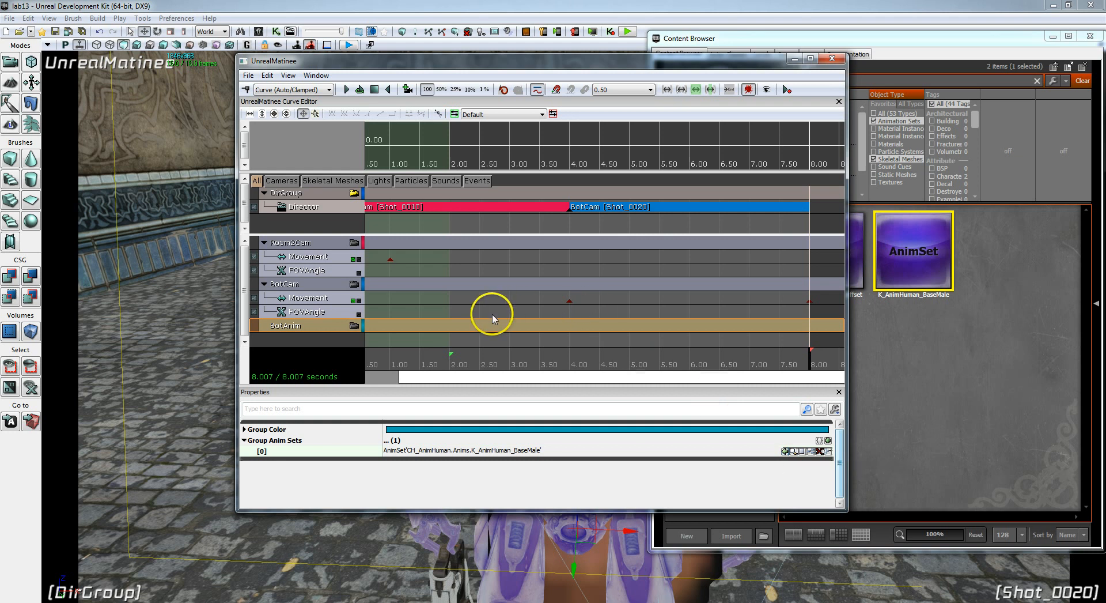
left_click(521, 83)
left_click_drag(519, 68, 914, 82)
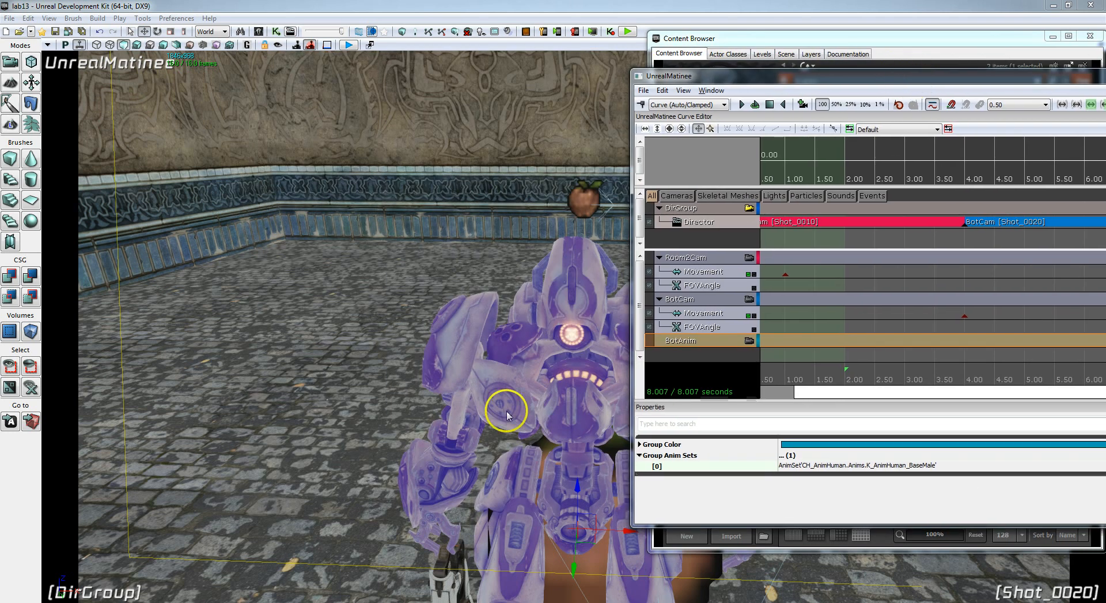
left_click_drag(811, 85, 482, 63)
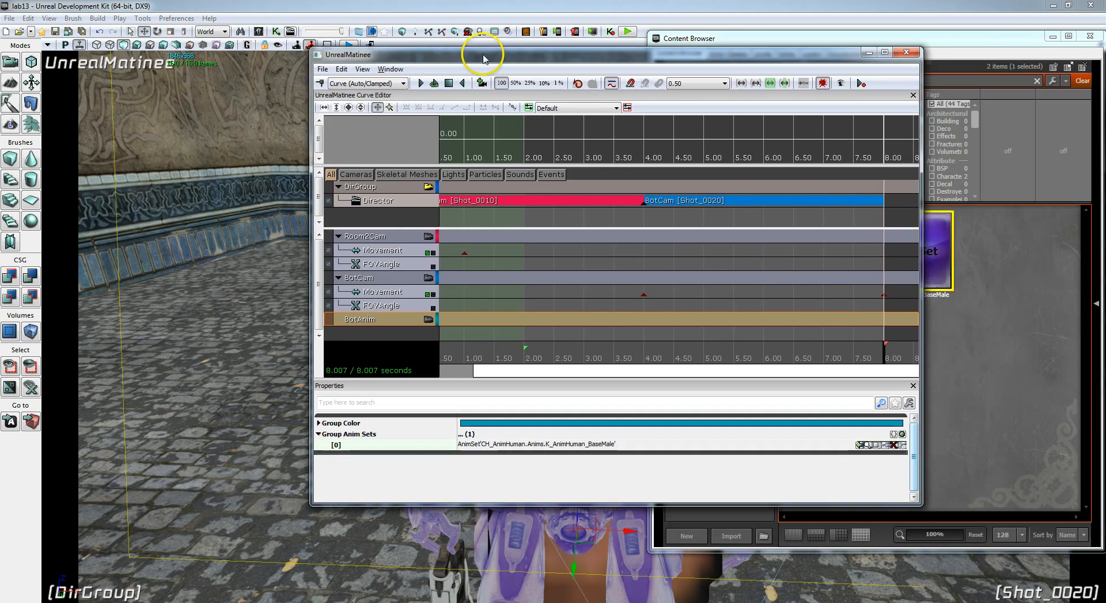
Add an Anim Control track to the BotAnim group and key the Taunt_FB_BringItOn sequence on it at about 6 seconds.
right_click(370, 323)
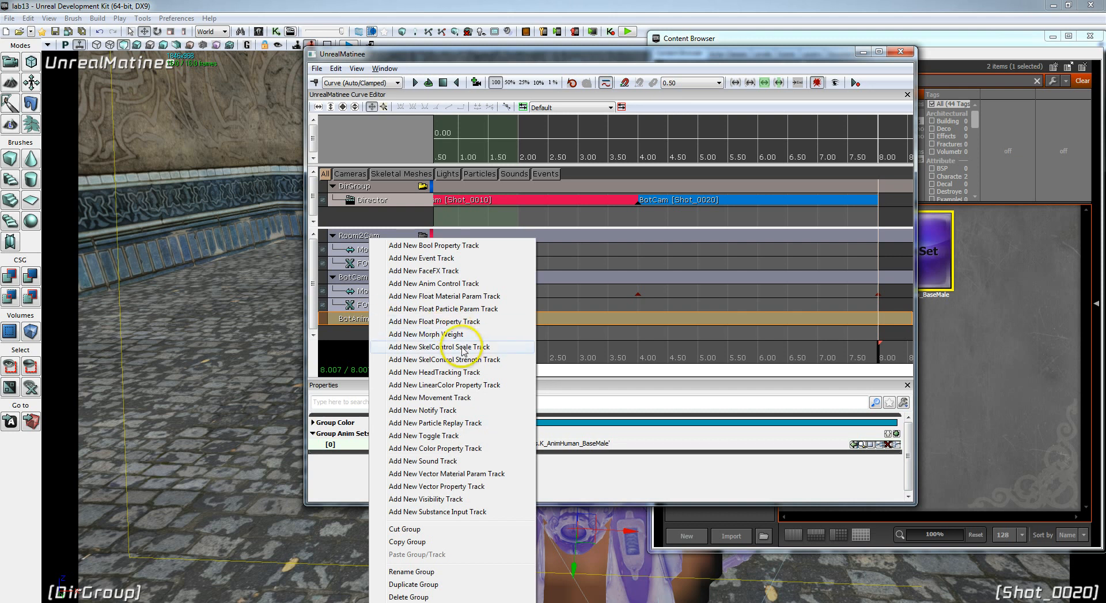
left_click(436, 286)
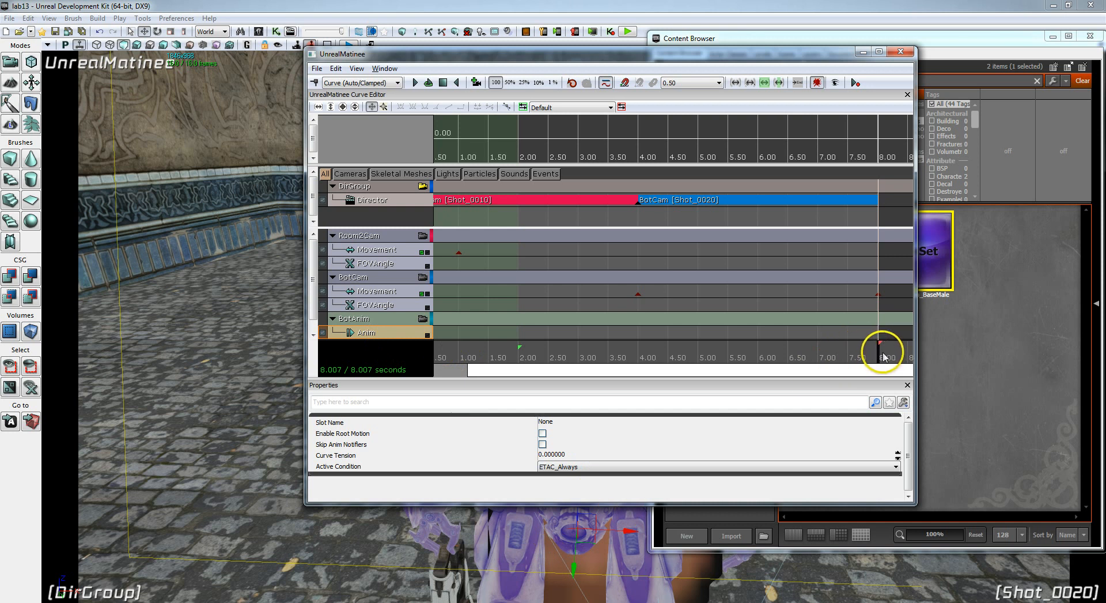
left_click_drag(881, 355, 761, 372)
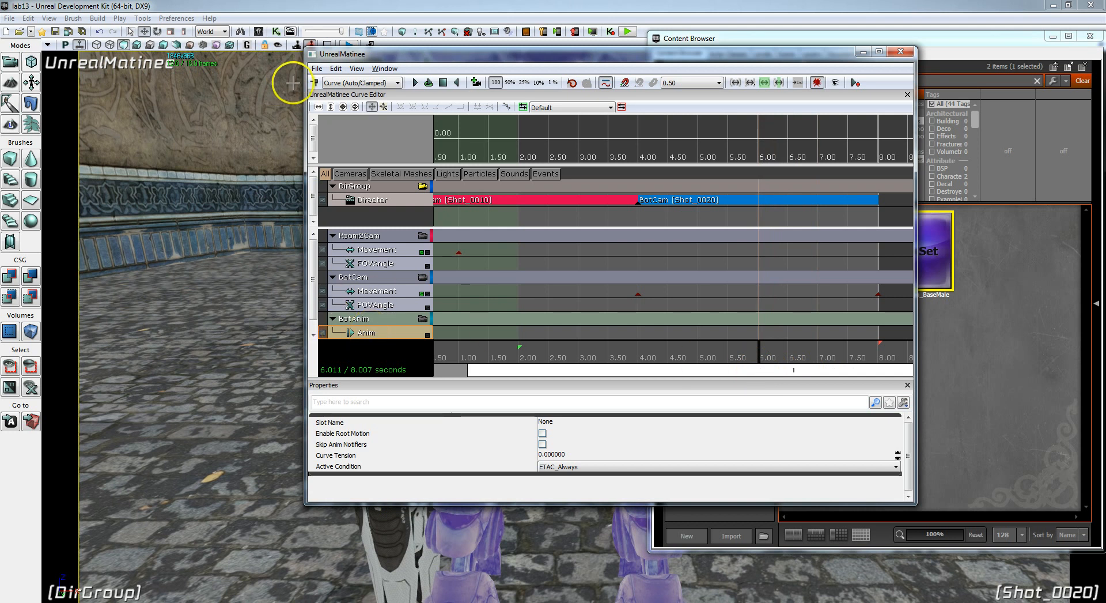
left_click(315, 82)
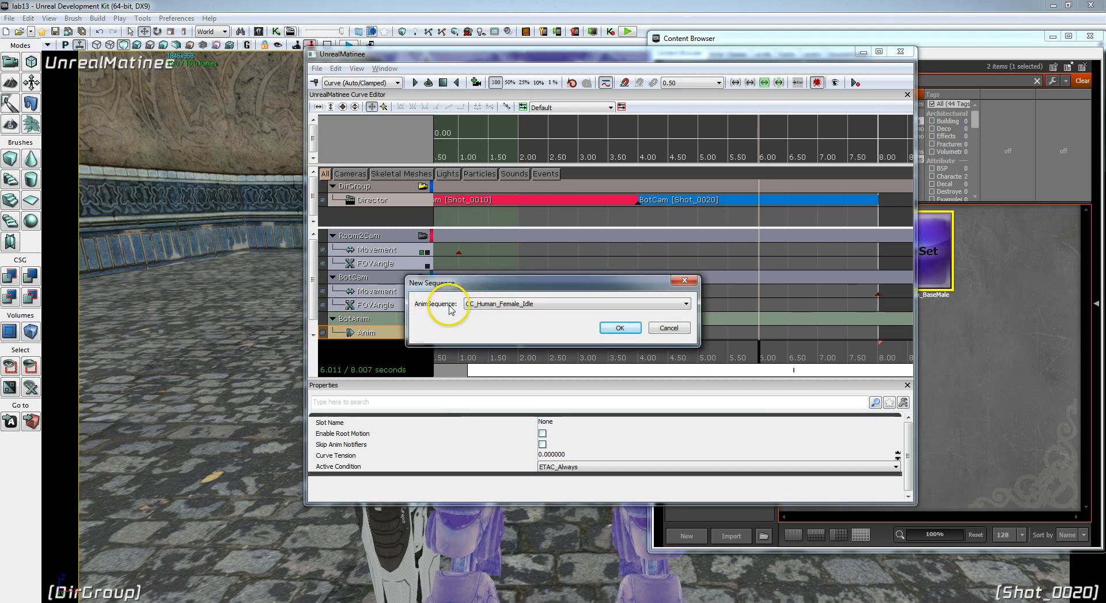
left_click(687, 304)
left_click_drag(686, 321, 709, 503)
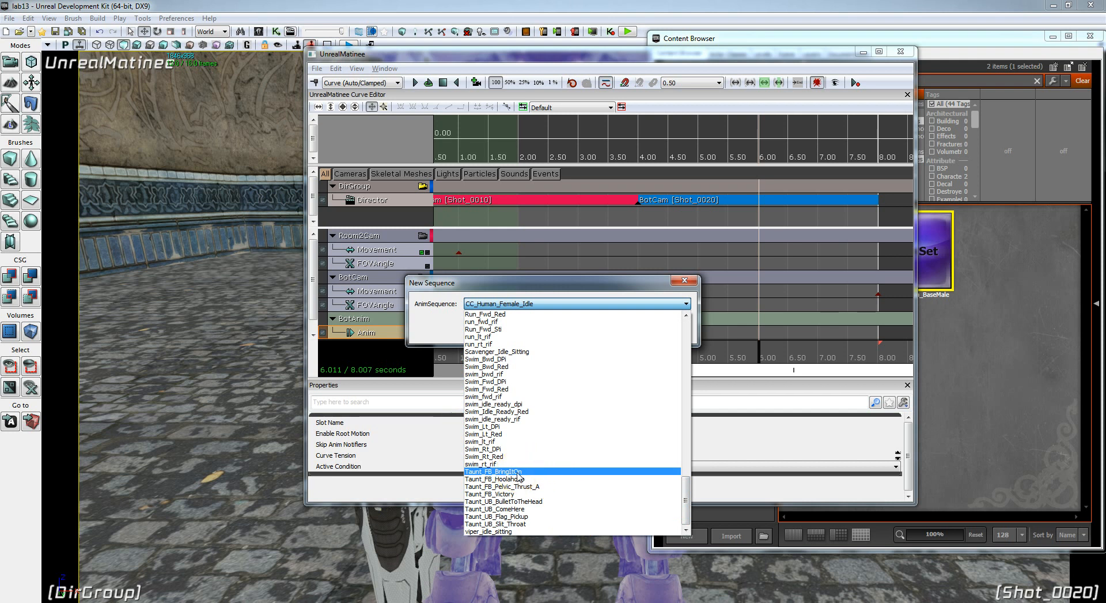
left_click(493, 471)
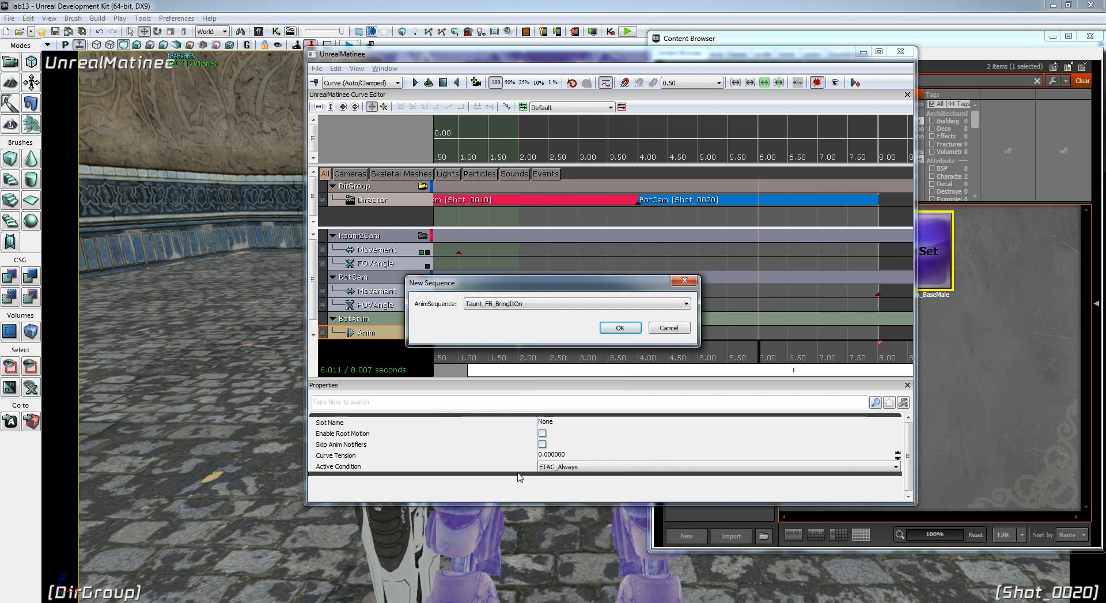
left_click(621, 327)
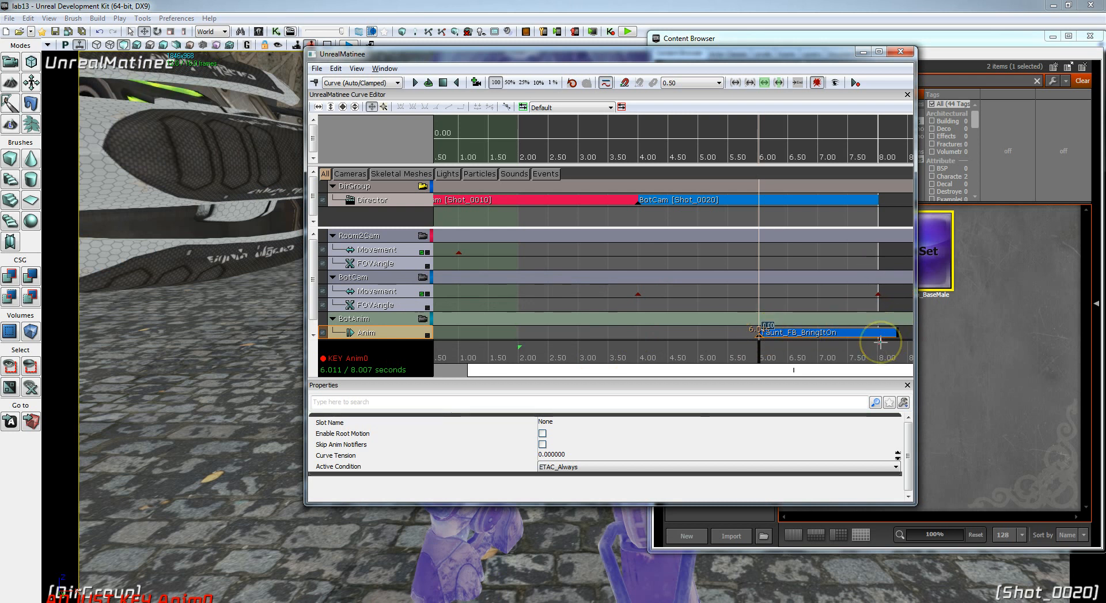
Extend the end of the Matinee sequence to about 8.34 seconds to fit the taunt clip, and scrub through the robot's animation.
left_click_drag(880, 342, 899, 345)
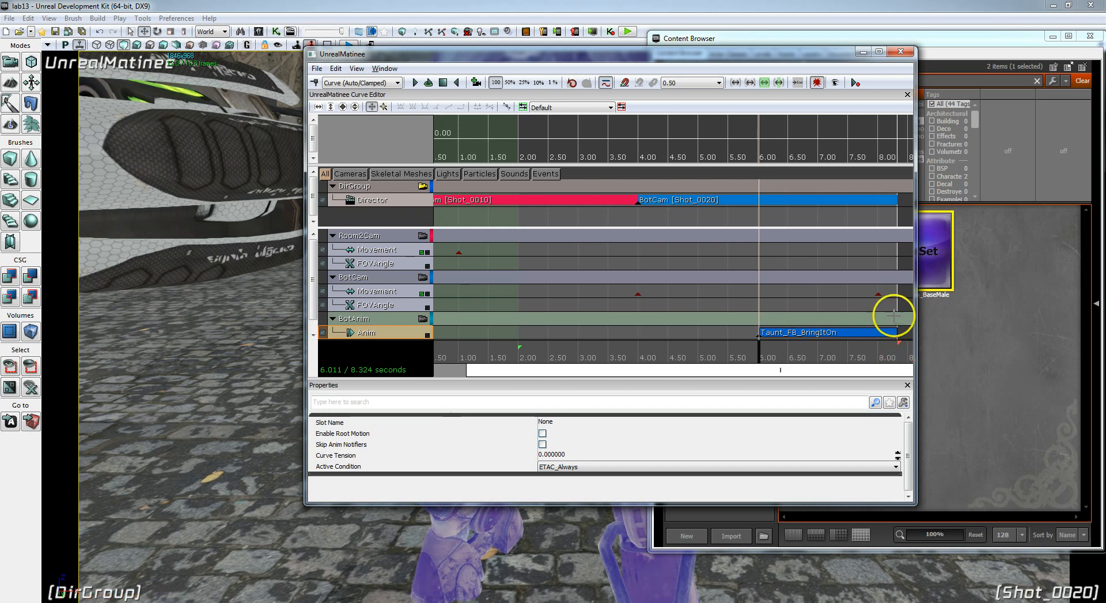
left_click(878, 295, "ctrl")
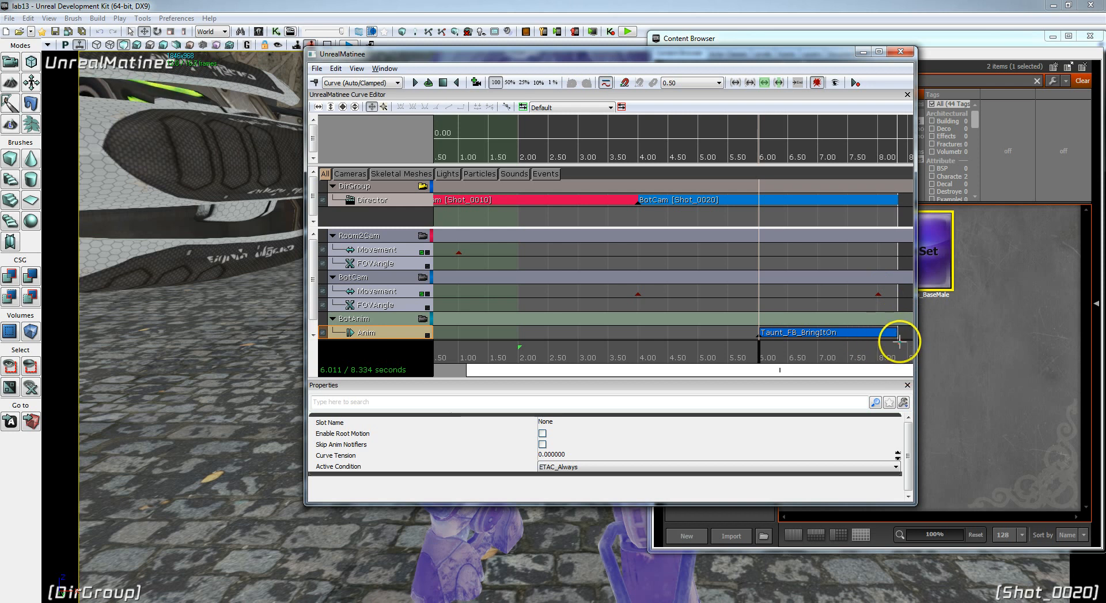
left_click_drag(732, 54, 1008, 59)
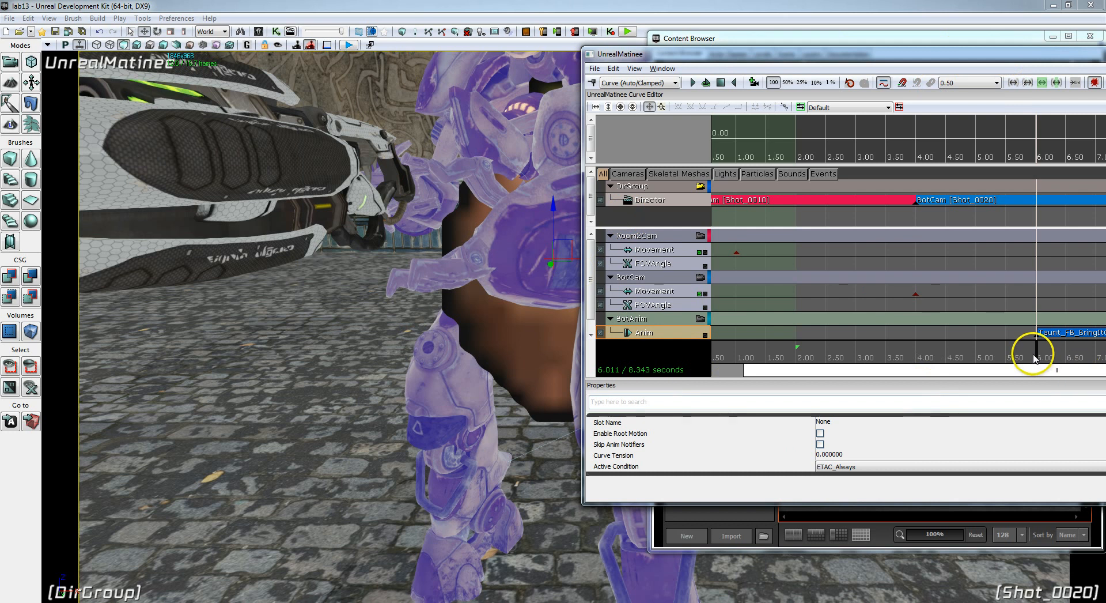
left_click_drag(1039, 361, 1105, 379)
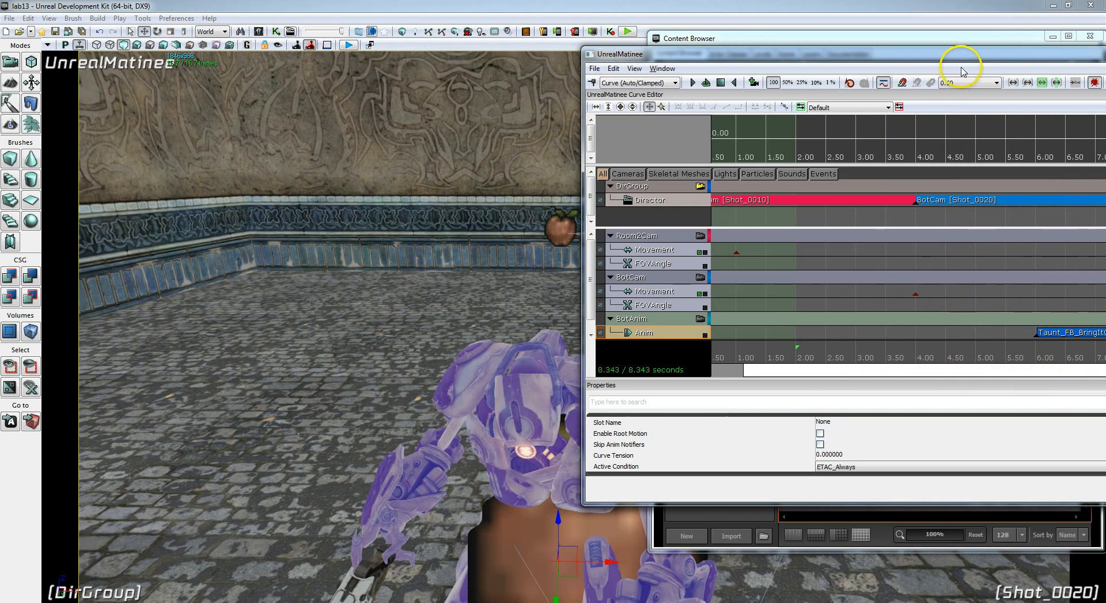
Search the Sound Wave assets for gotyou and select A_BotStatus_Corrupt_IveGotYourBack.
left_click_drag(958, 52, 727, 61)
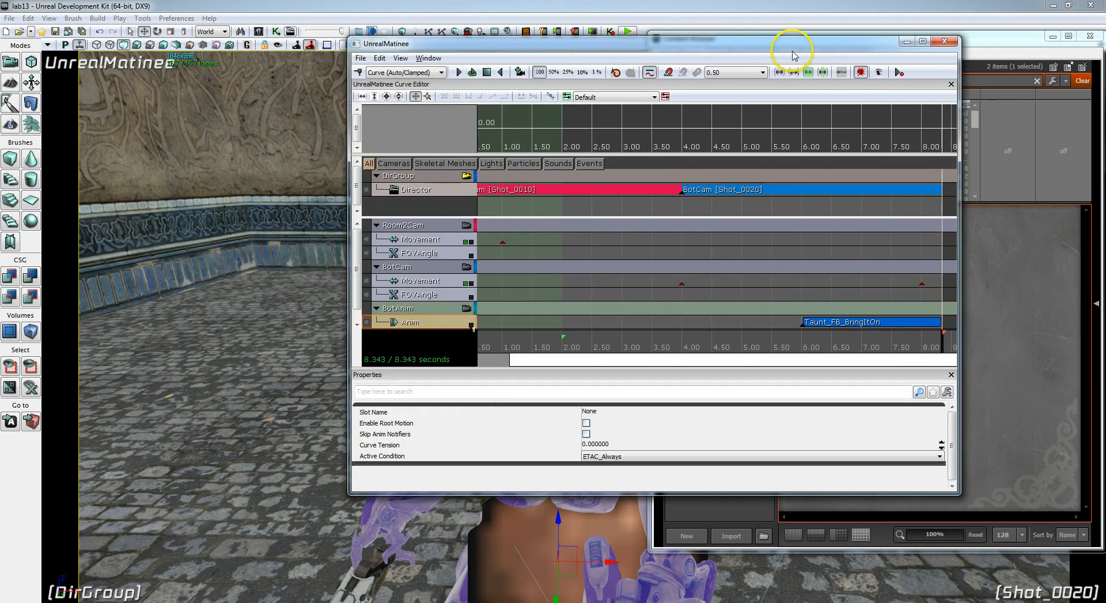
left_click_drag(844, 46, 647, 174)
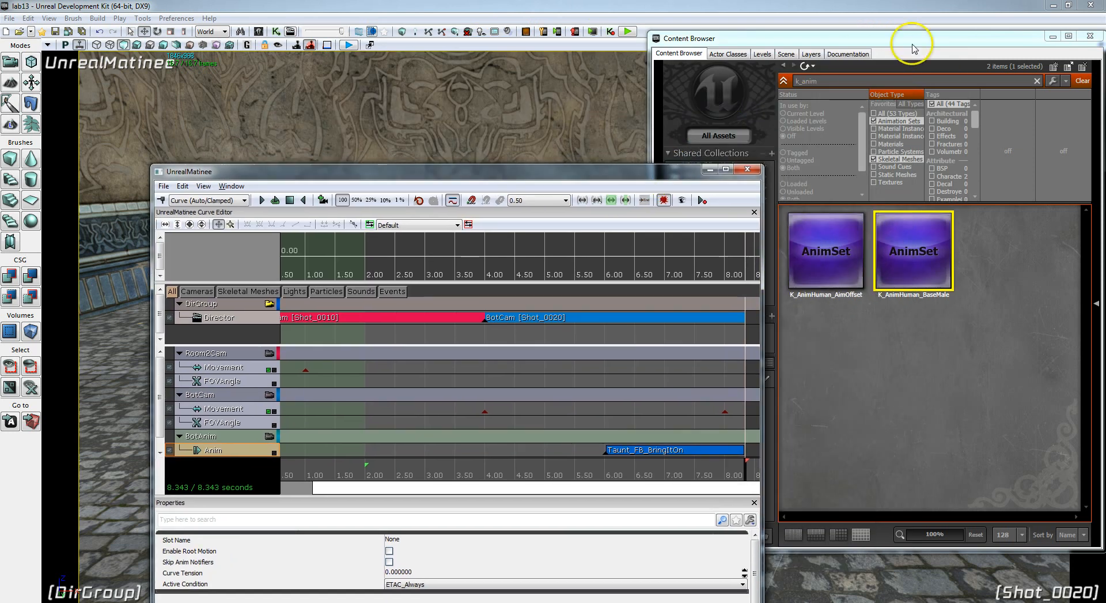
left_click(887, 43)
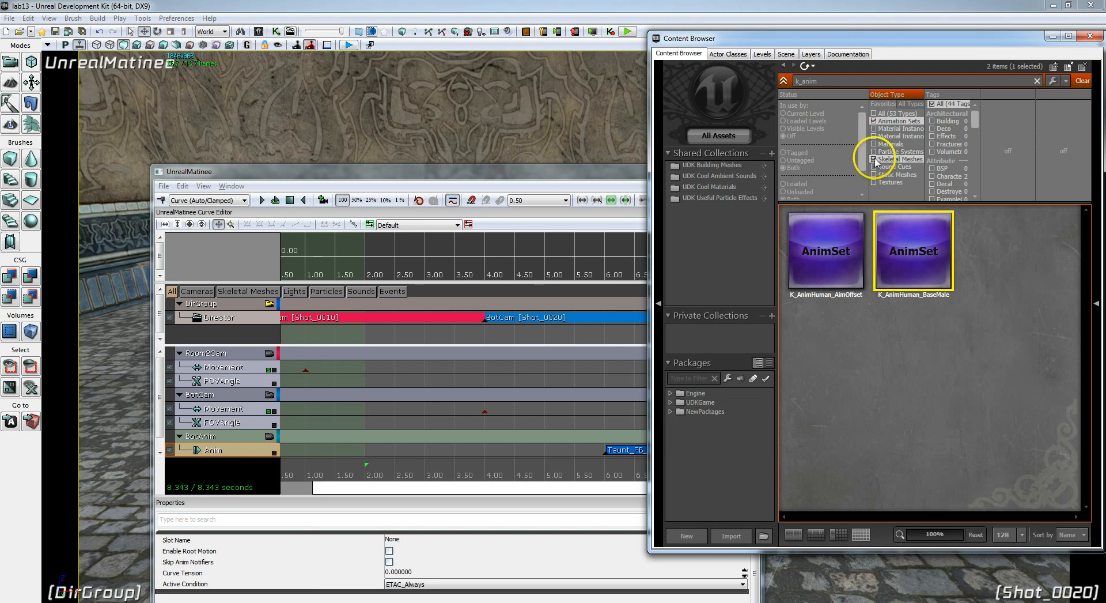
left_click(874, 113)
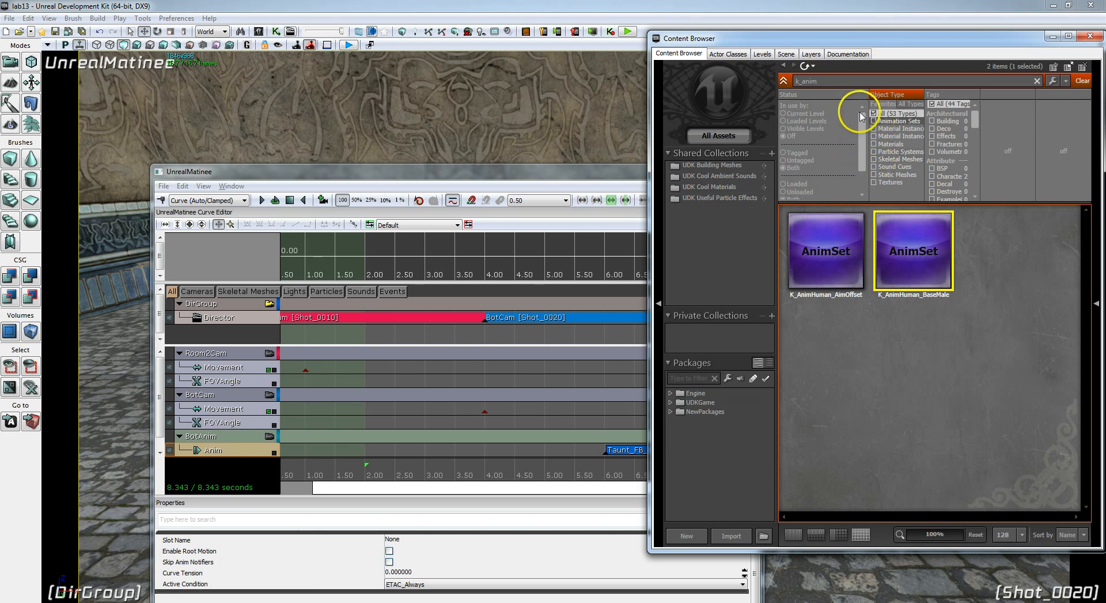
left_click(830, 84)
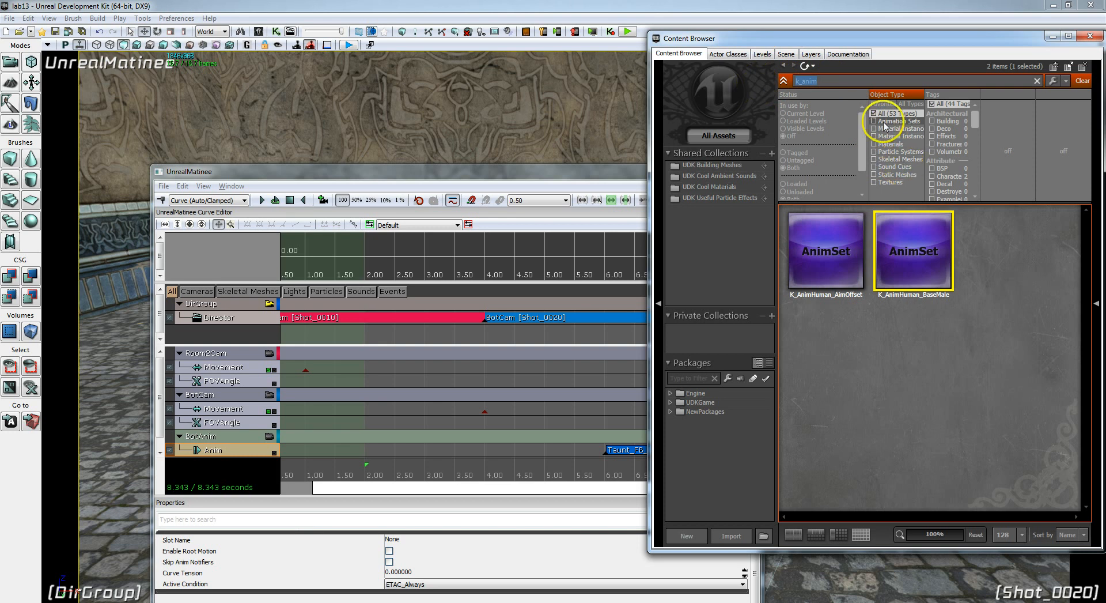
left_click(908, 104)
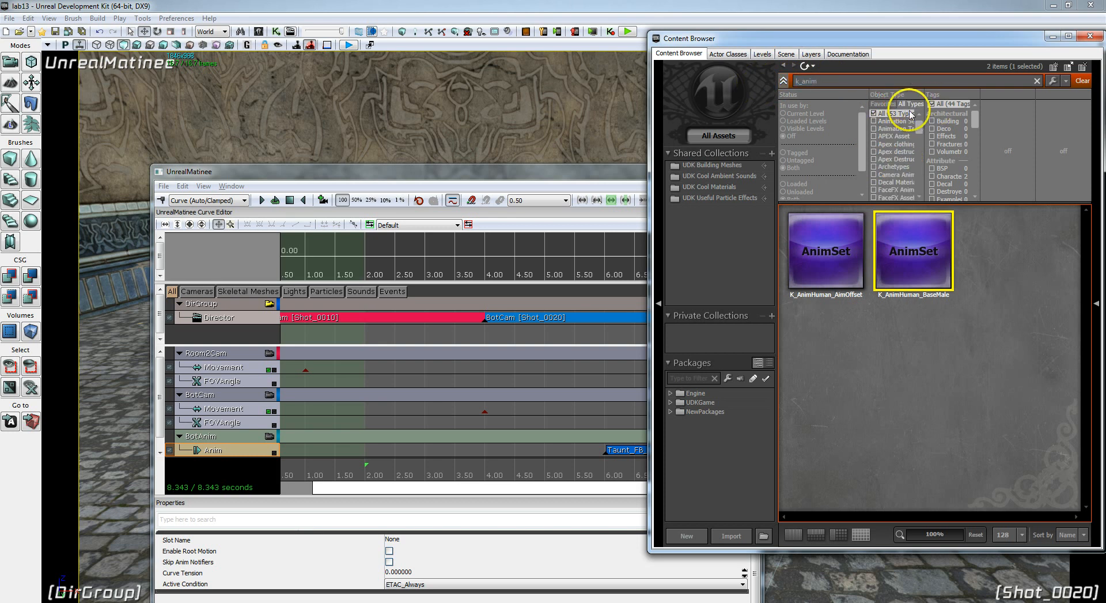
left_click_drag(921, 123, 924, 163)
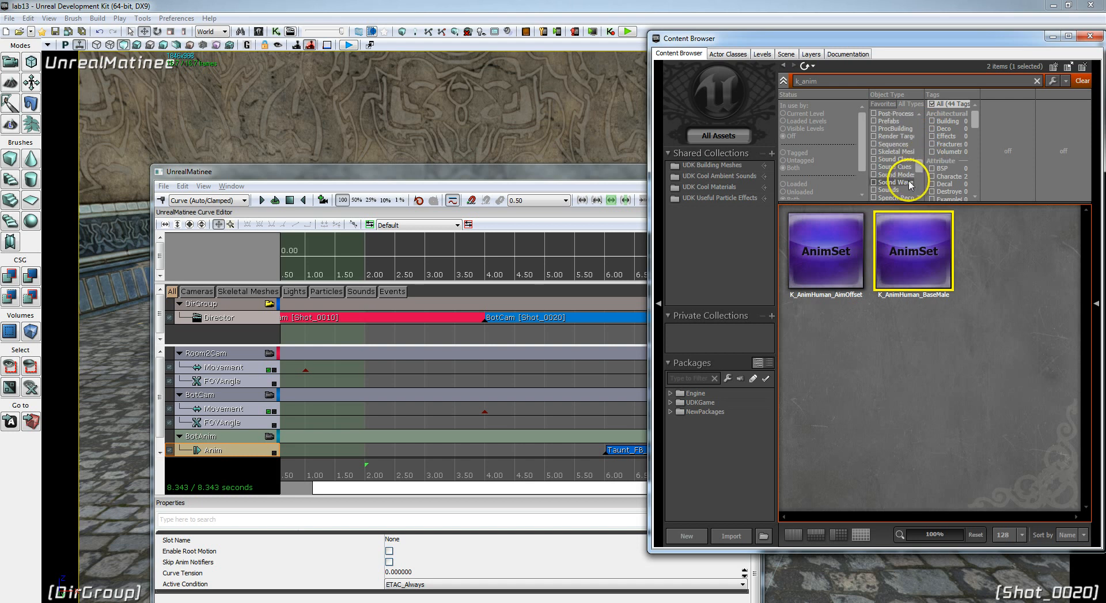
left_click(879, 182)
left_click(797, 82)
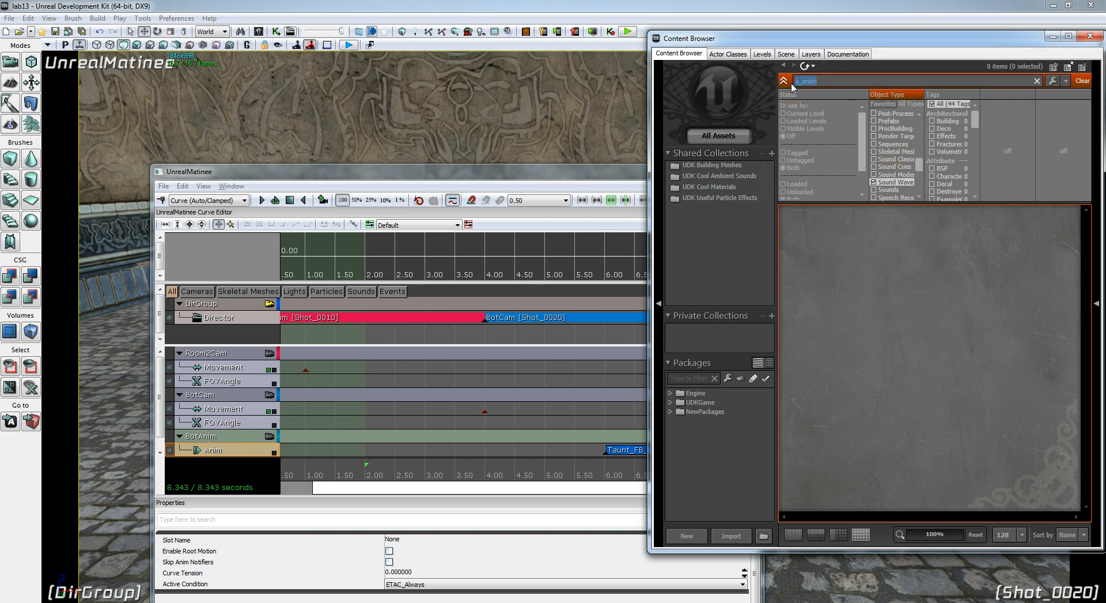
type("gotyou")
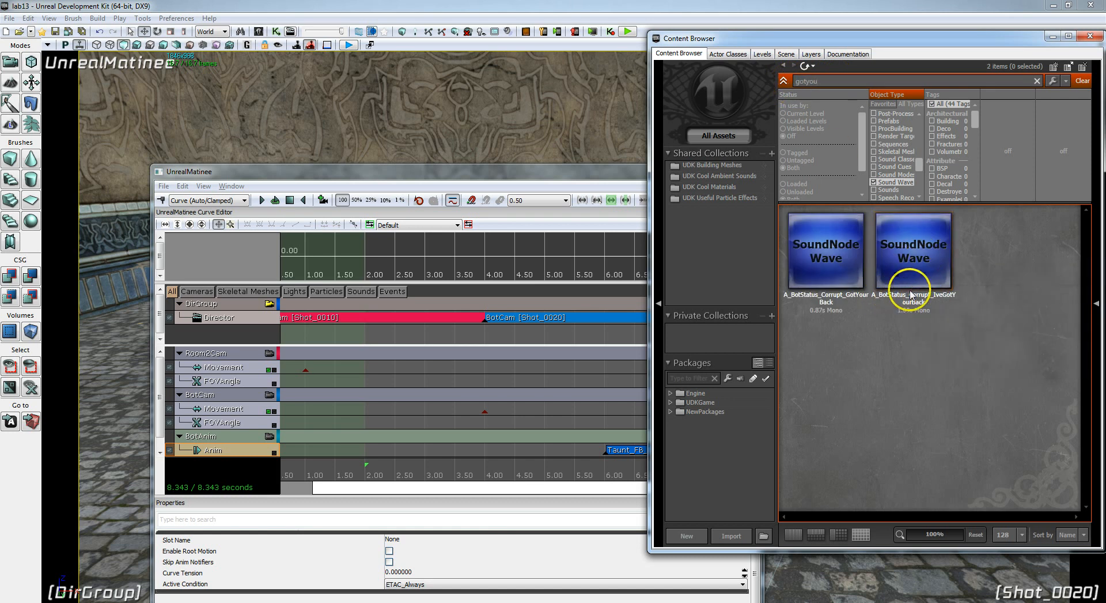
left_click(940, 308)
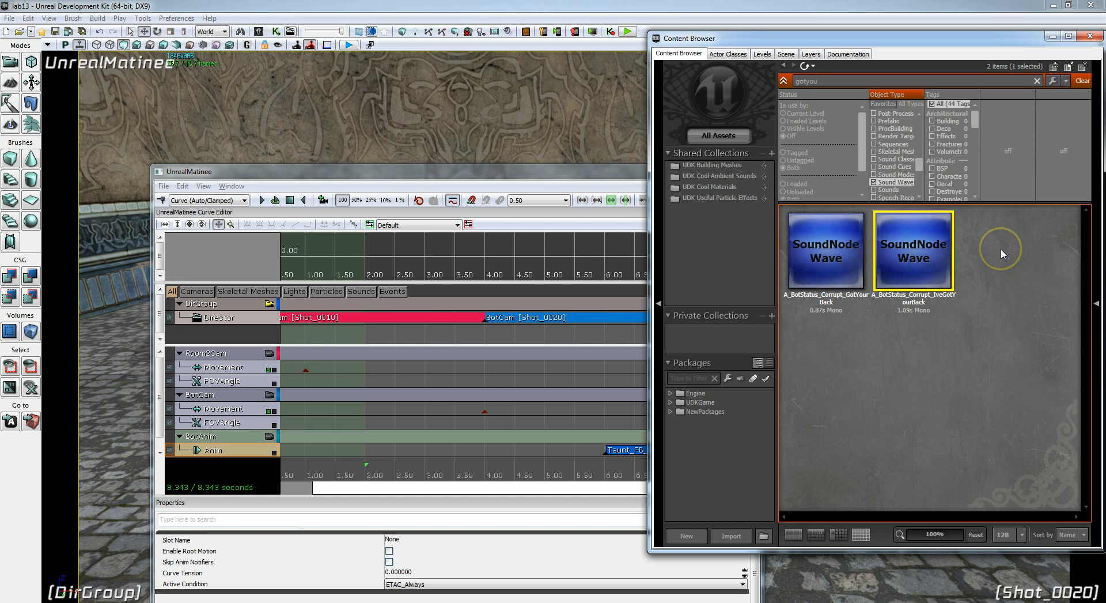
Create a SoundCue named GotYourBackCue in the lab13 package with the grouping Sound.
right_click(1001, 248)
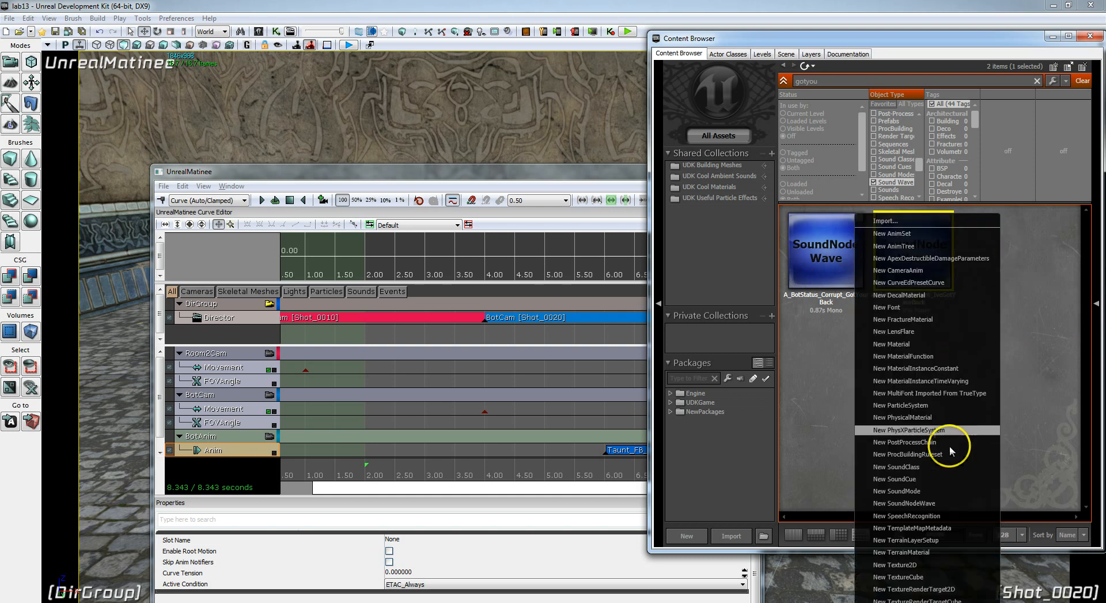
left_click(922, 479)
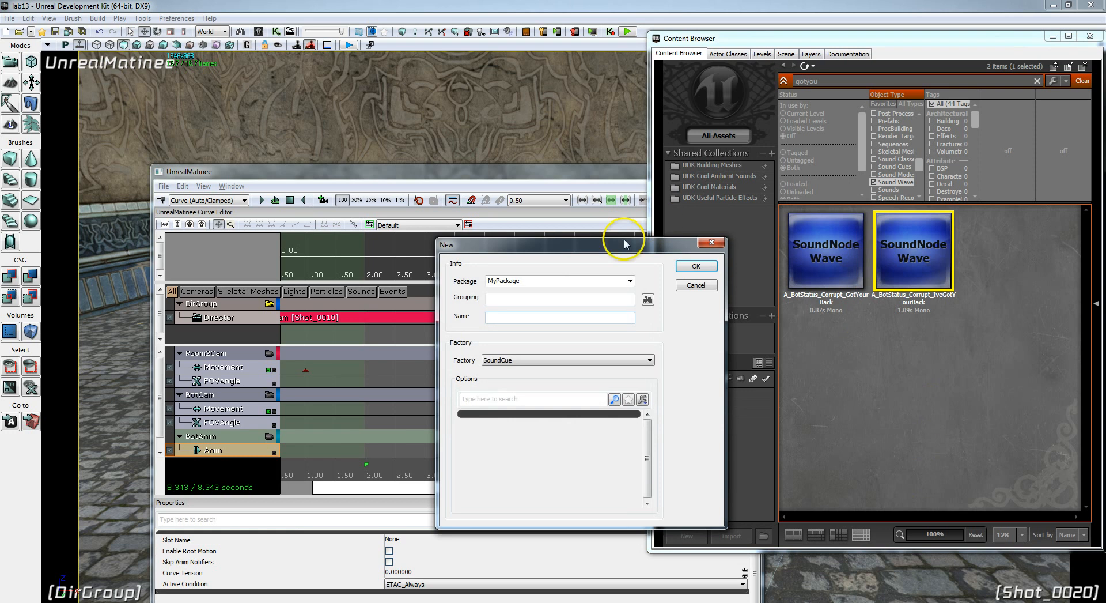
left_click(631, 281)
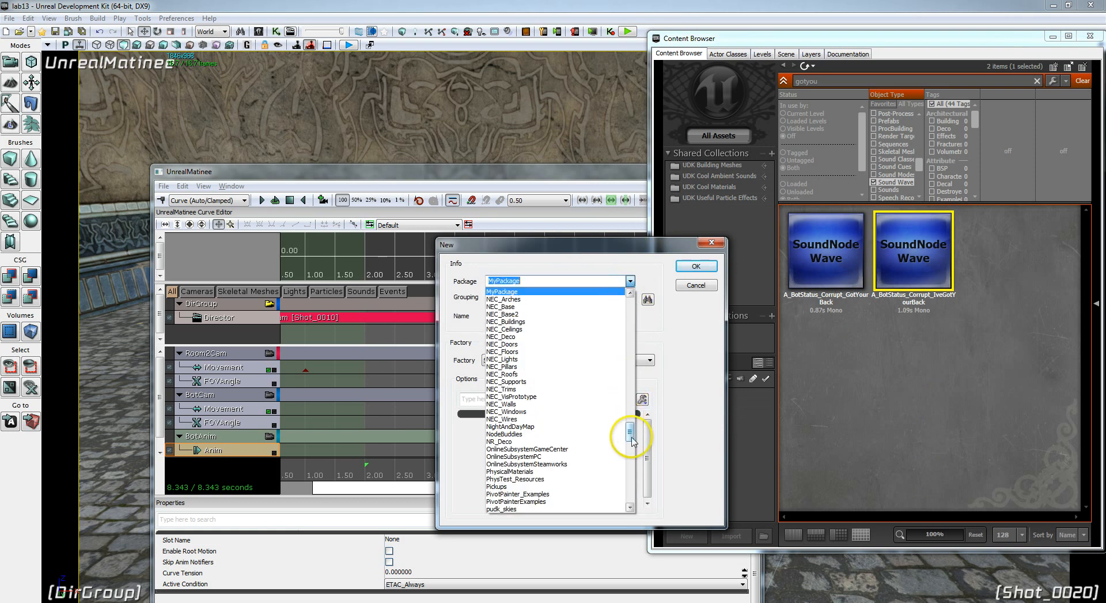
mouse_move(630, 438)
left_mouse_down()
mouse_move(632, 454)
mouse_move(640, 424)
left_mouse_up()
scroll(641, 425, "up", 3)
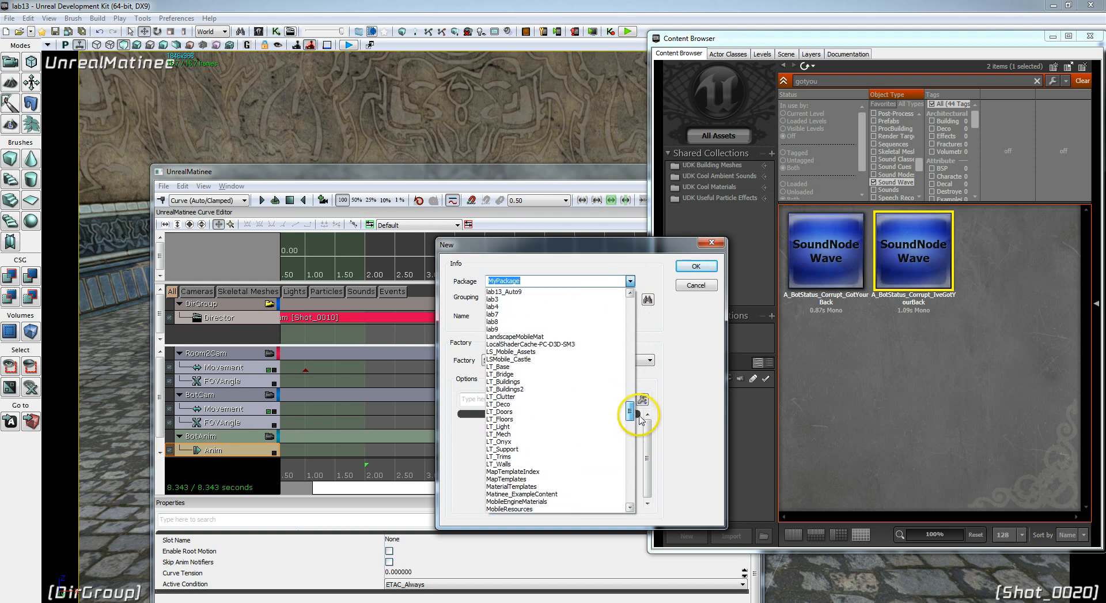
left_click(630, 293)
left_click(631, 293)
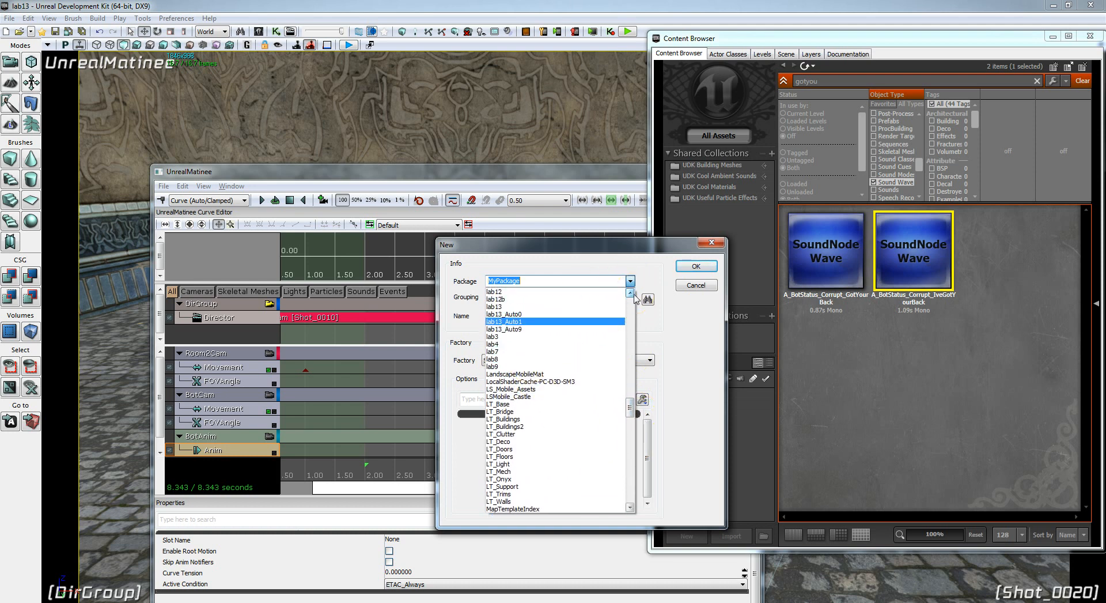
left_click(499, 319)
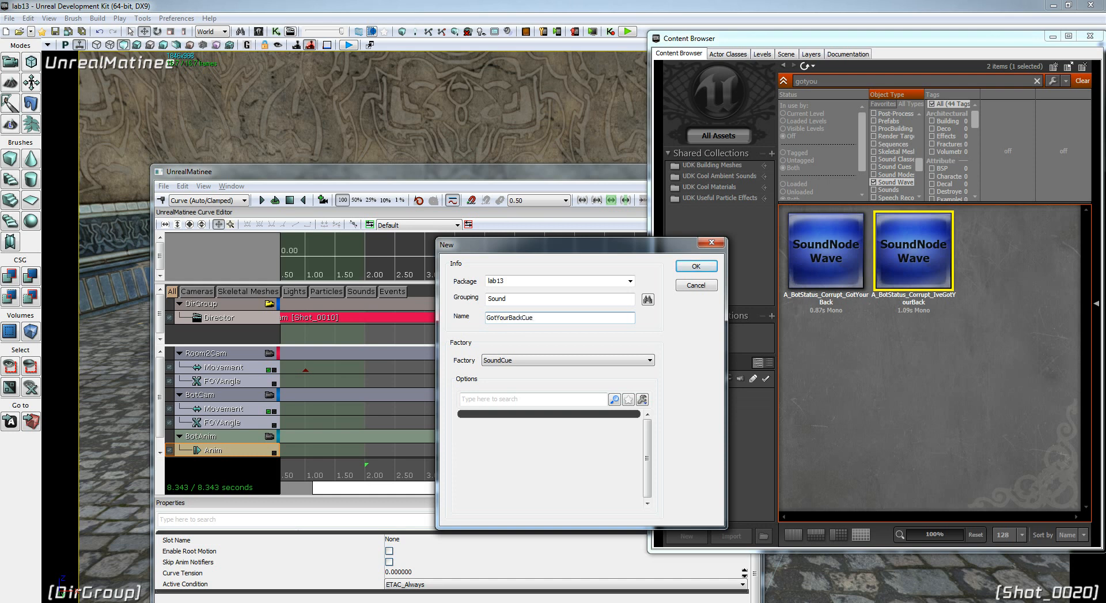
left_click(693, 268)
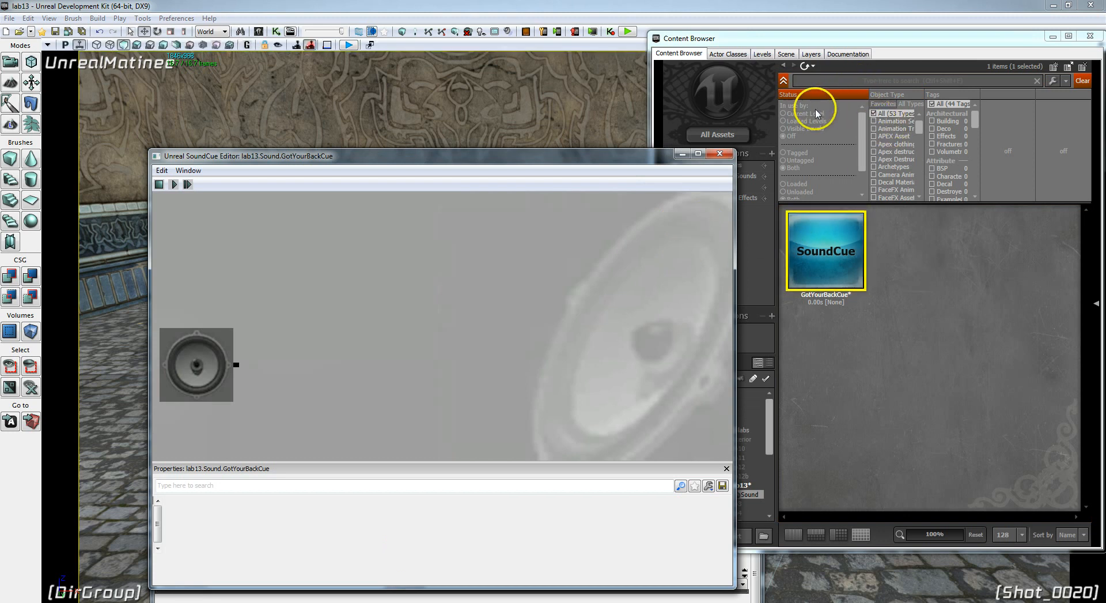
Search all assets for gotyourback and select the A_BotStatus_Corrupt_IveGotYourBack sound wave.
left_click(723, 132)
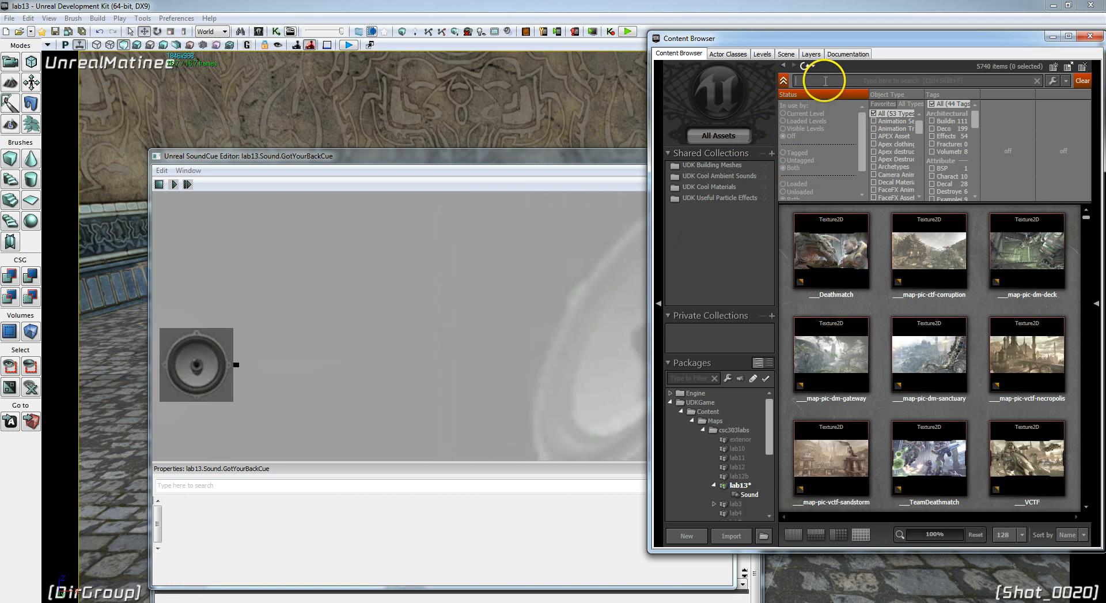
left_click(825, 81)
type("gotyourback")
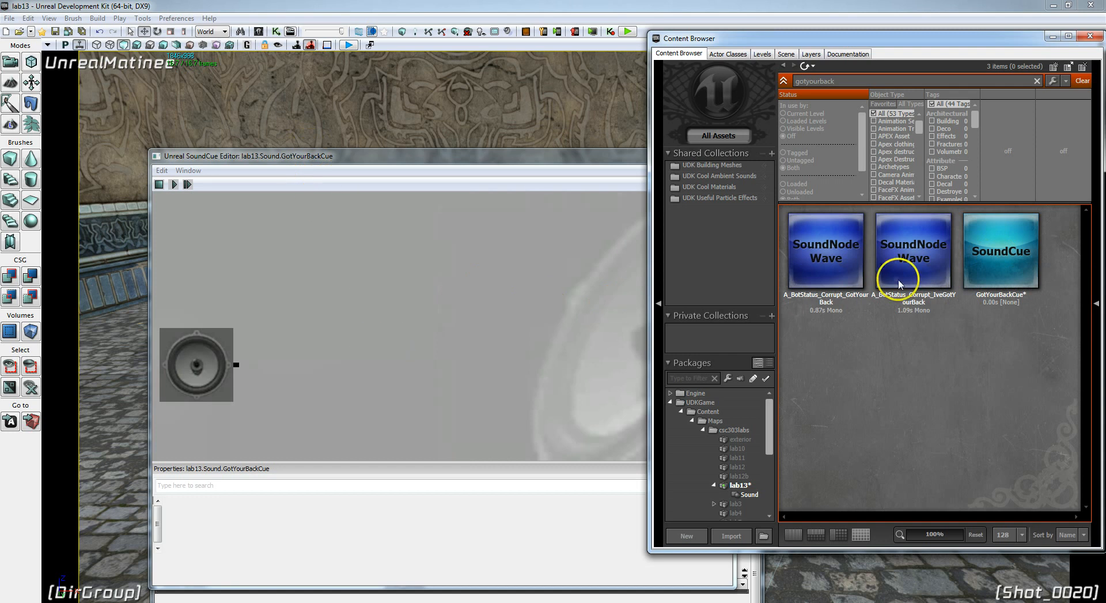
left_click(928, 262)
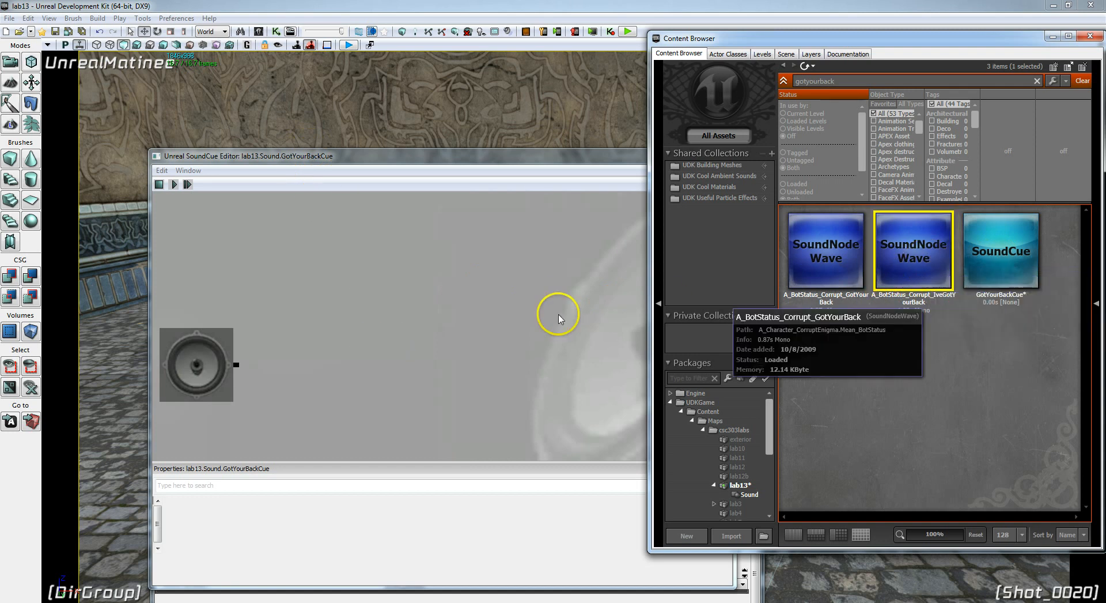
Add the selected sound wave to the cue graph, connect it to the speaker node, close the cue editor and select GotYourBackCue.
right_click(376, 353)
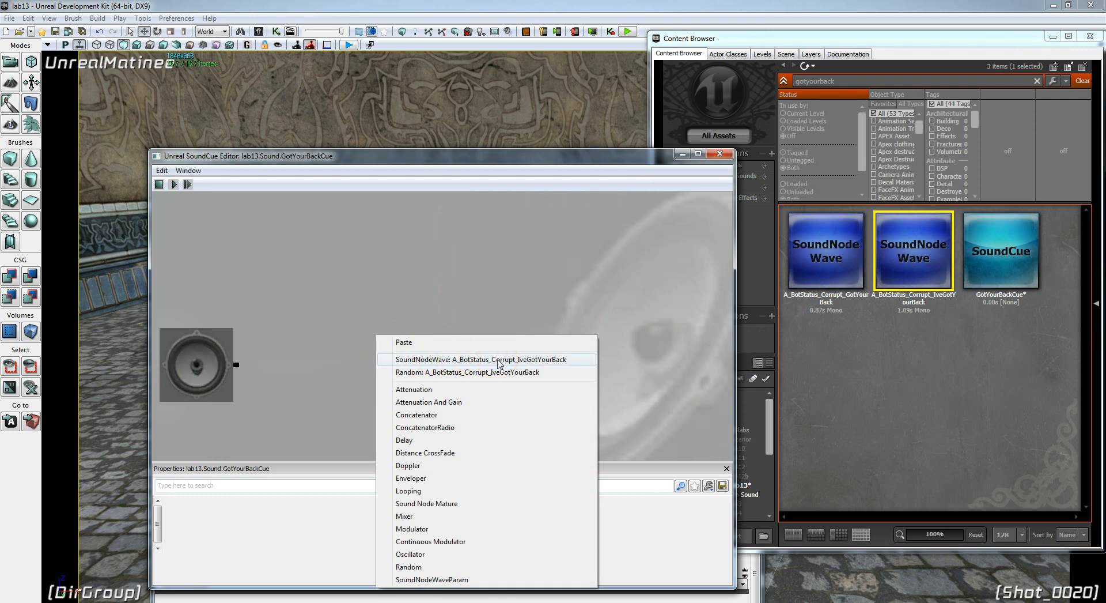
left_click(499, 359)
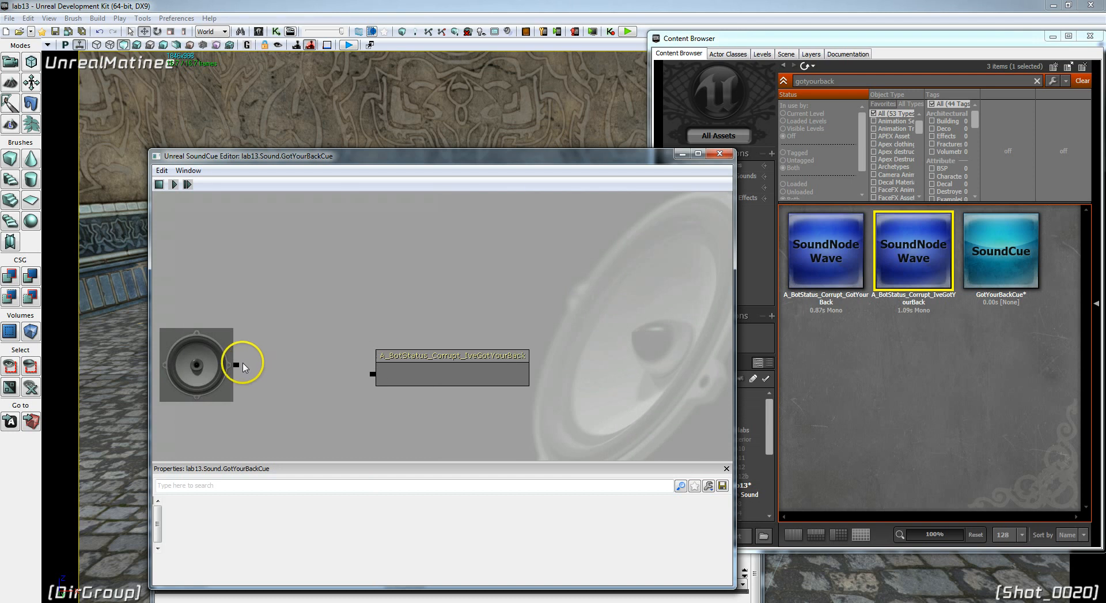
left_click_drag(236, 364, 374, 374)
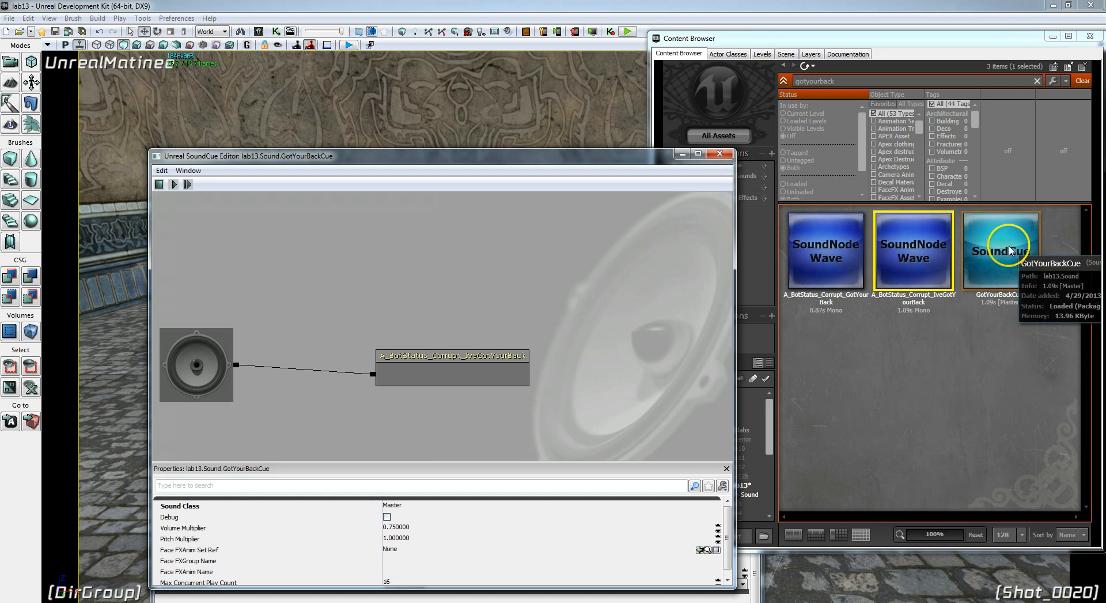
left_click(719, 155)
left_click(980, 254)
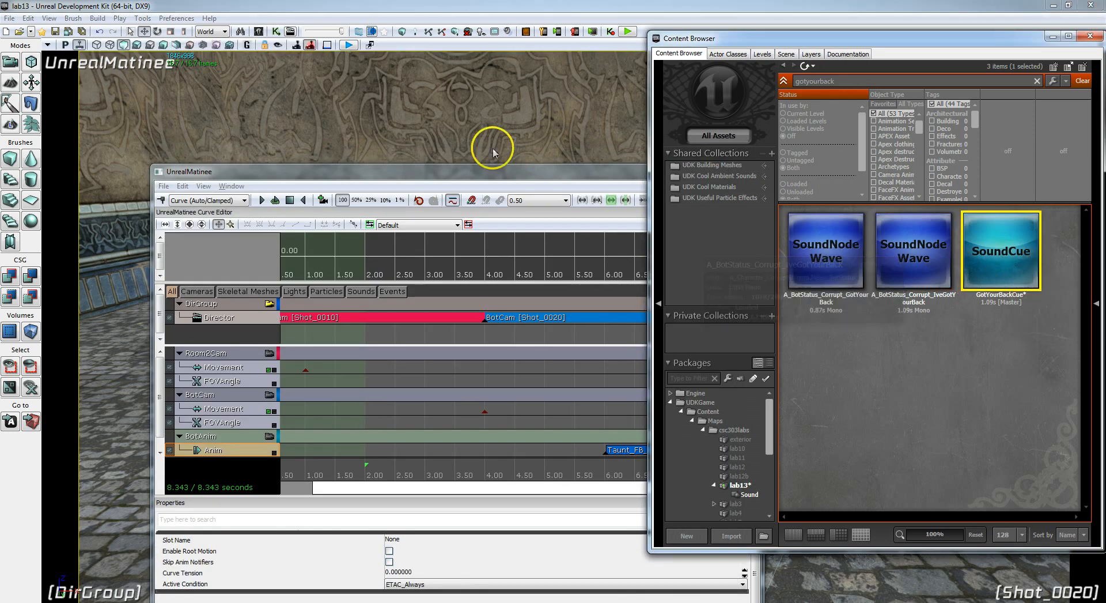
Add an empty group named BotSound below BotAnim in the Matinee and give it a sound track.
left_click_drag(499, 171, 441, 65)
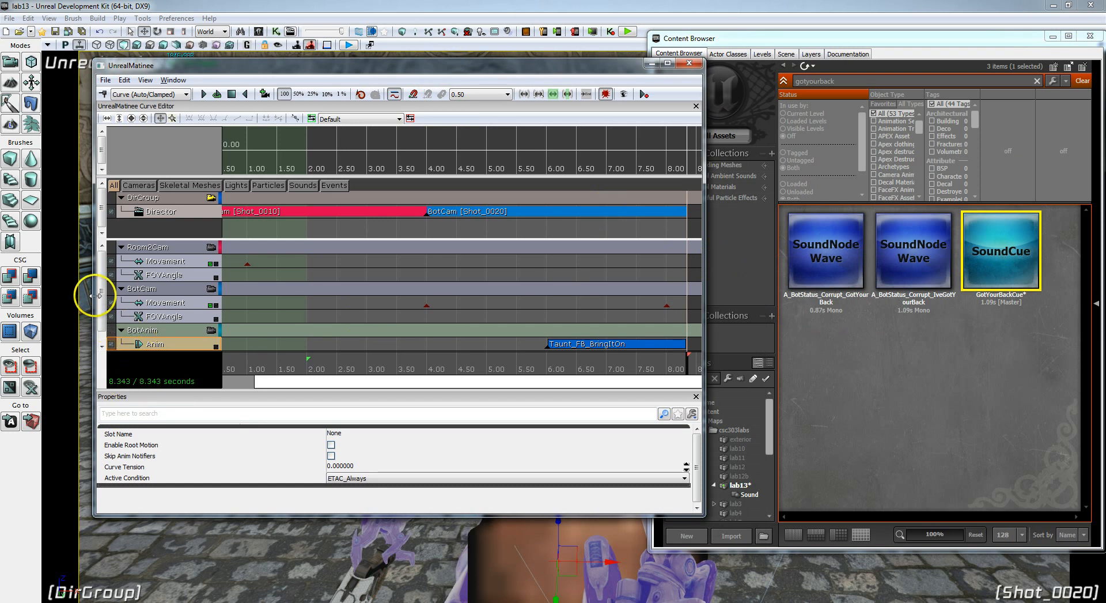
left_click_drag(102, 299, 99, 314)
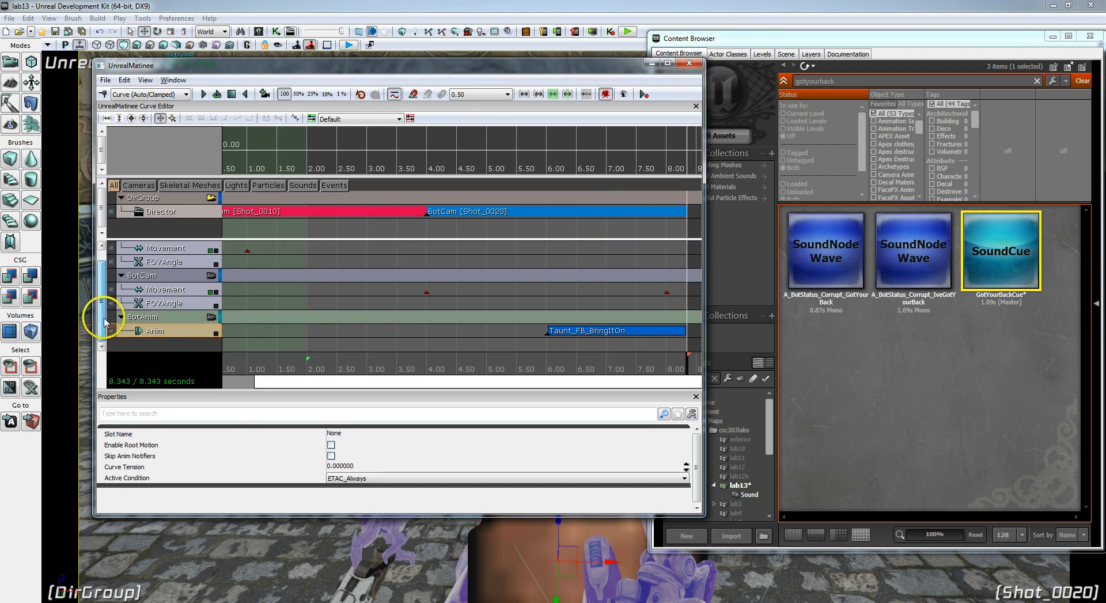
right_click(146, 346)
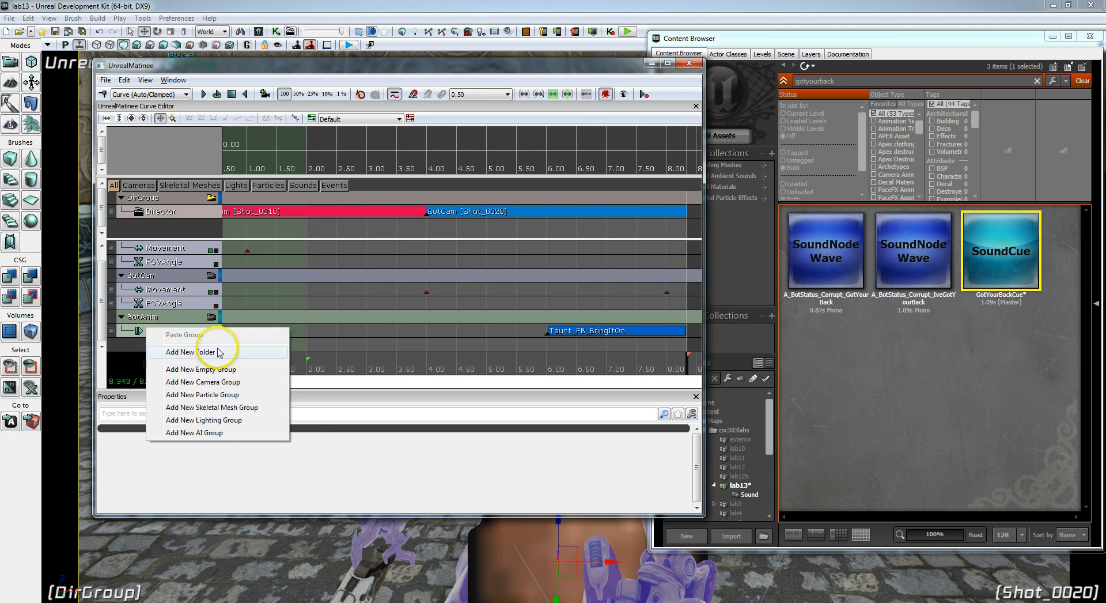
left_click(223, 368)
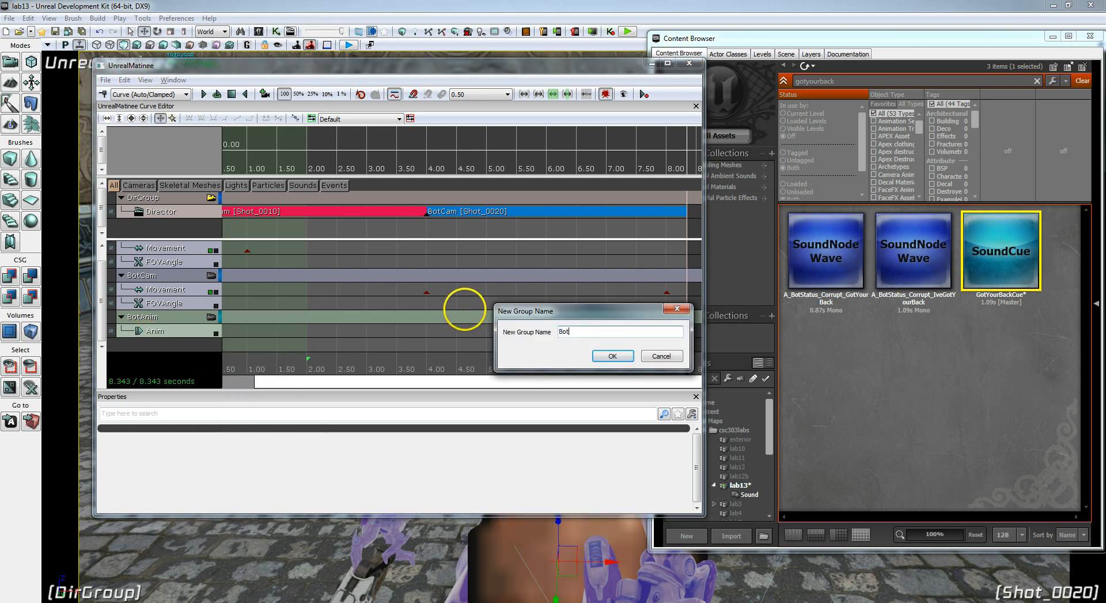
left_click(612, 355)
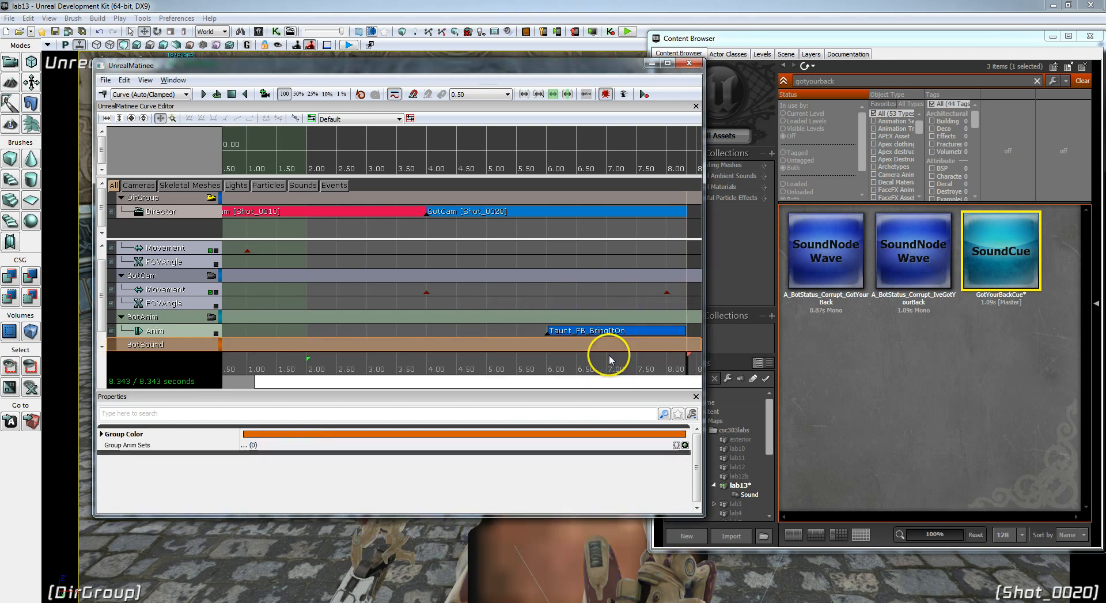
right_click(183, 346)
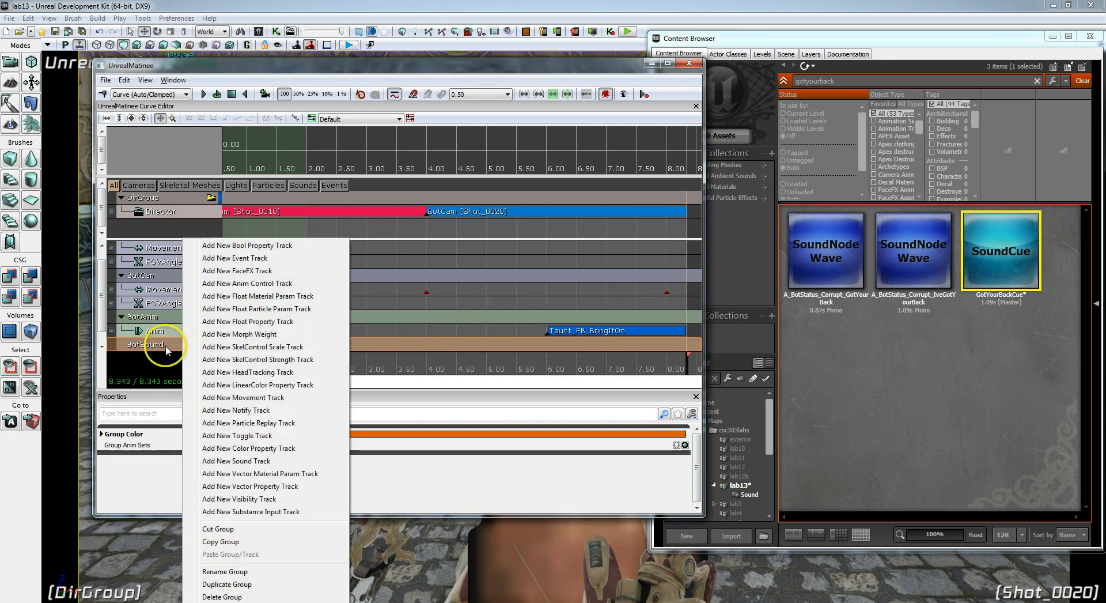
left_click(268, 461)
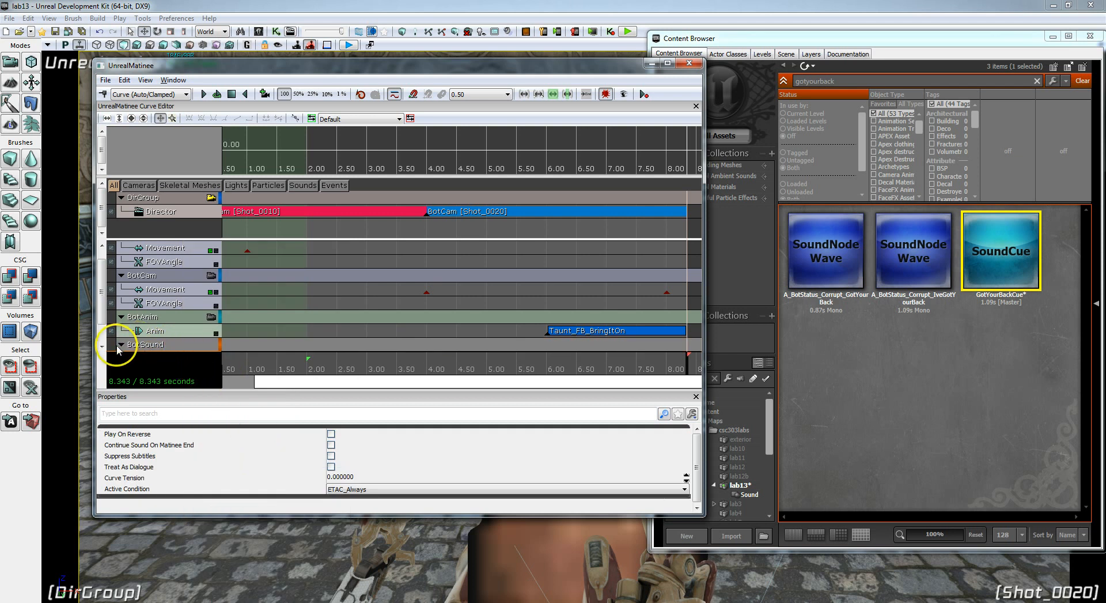
Key GotYourBackCue on the BotSound sound track at about 6.5 seconds, and close the Matinee editor after scrubbing to the end.
left_click_drag(103, 316, 105, 336)
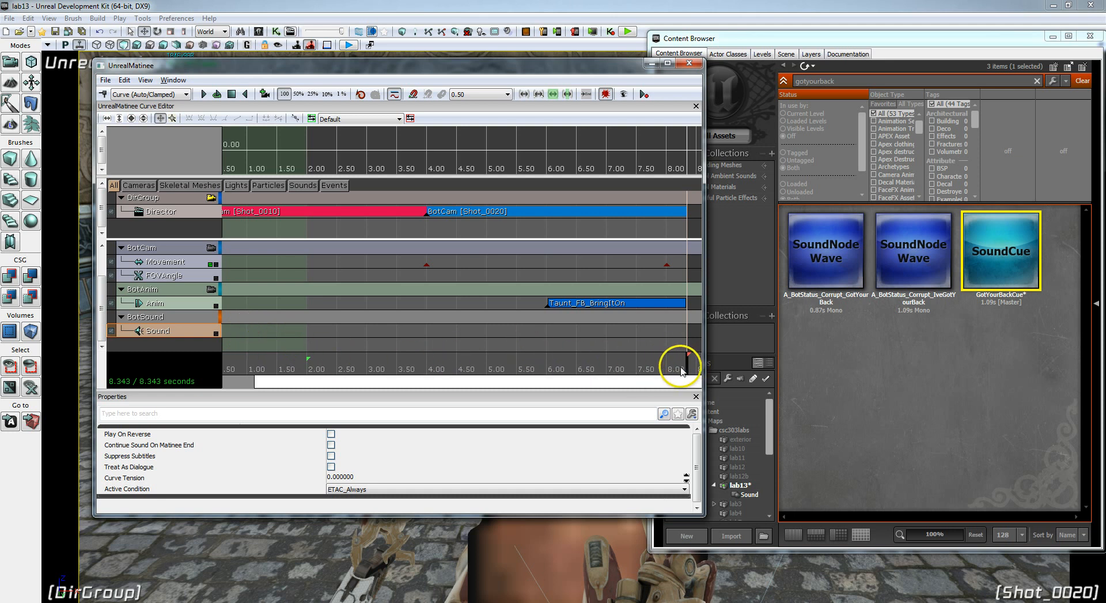
left_click(660, 371)
left_click_drag(650, 374, 579, 386)
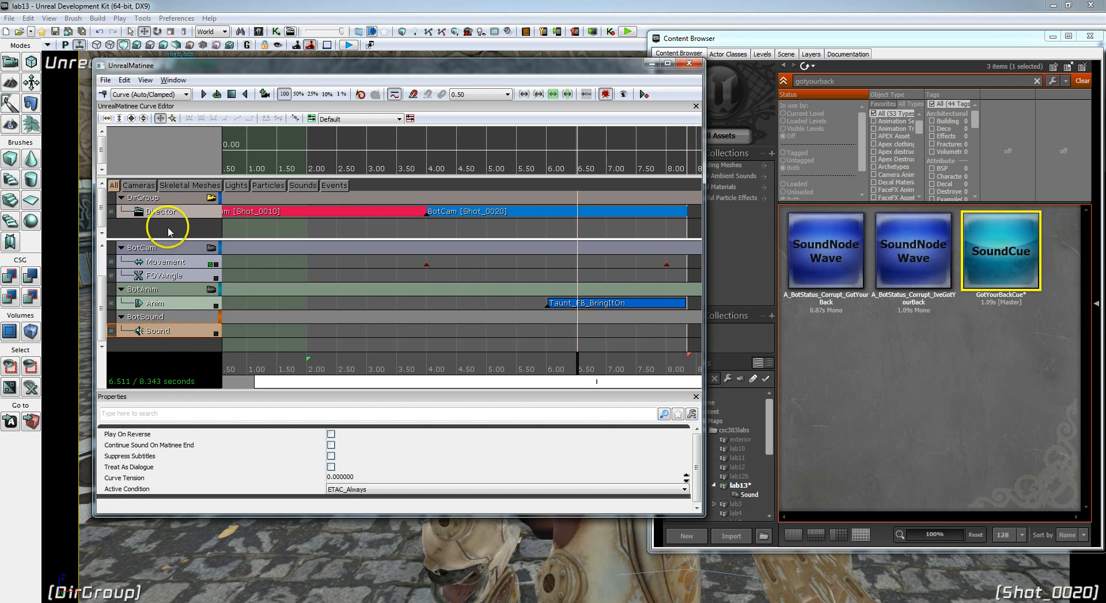
left_click(103, 94)
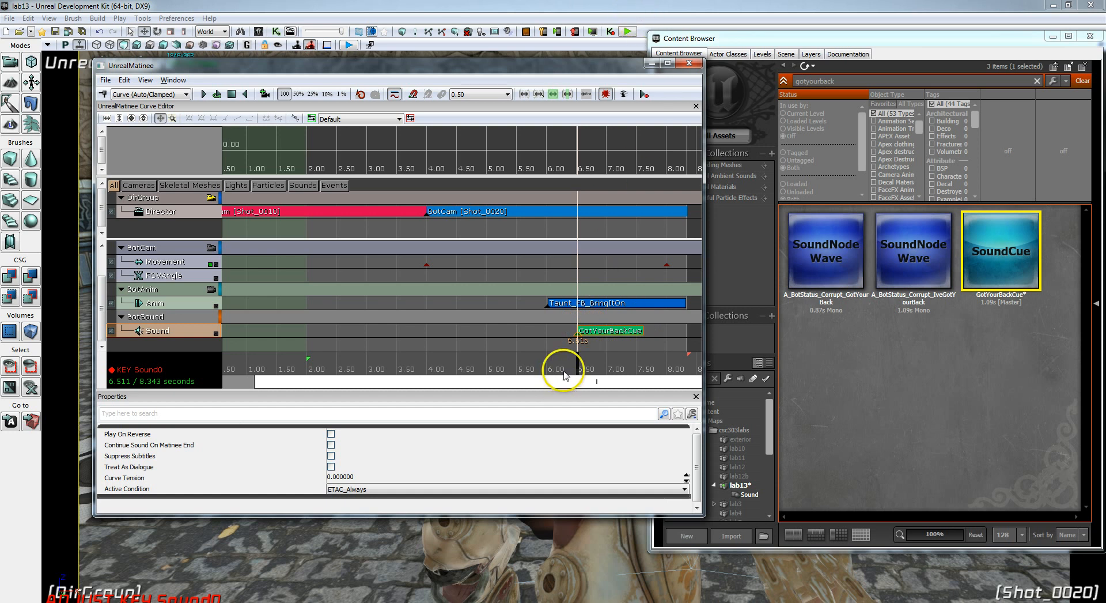
left_click_drag(577, 369, 687, 382)
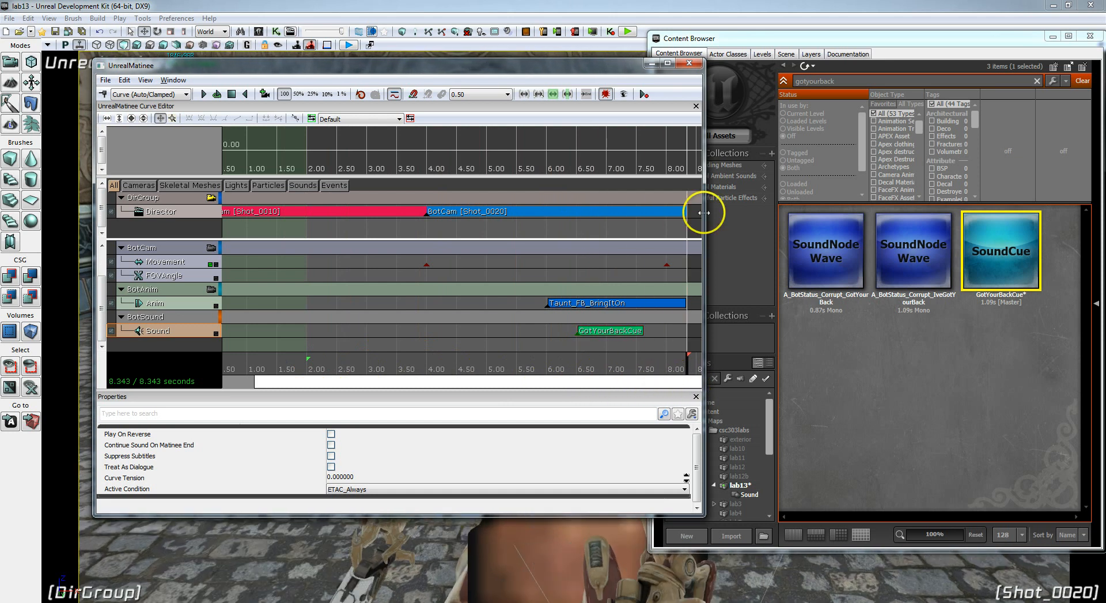
left_click(694, 65)
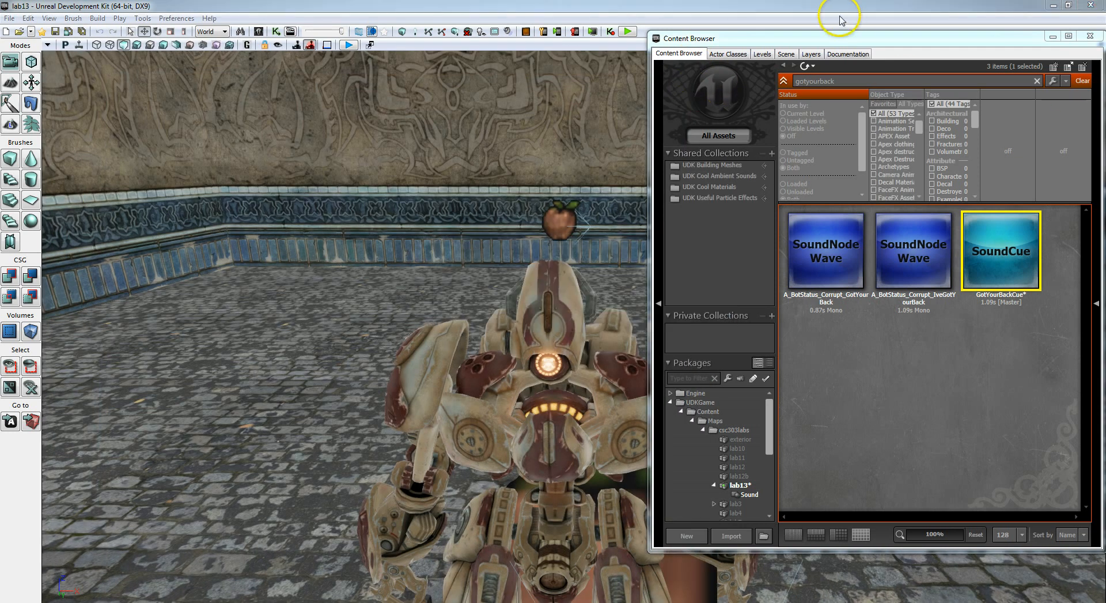
Add a Toggle Hidden action to the Lights group in Kismet and connect the lower Matinee's Completed output to its Hide input.
left_click(276, 32)
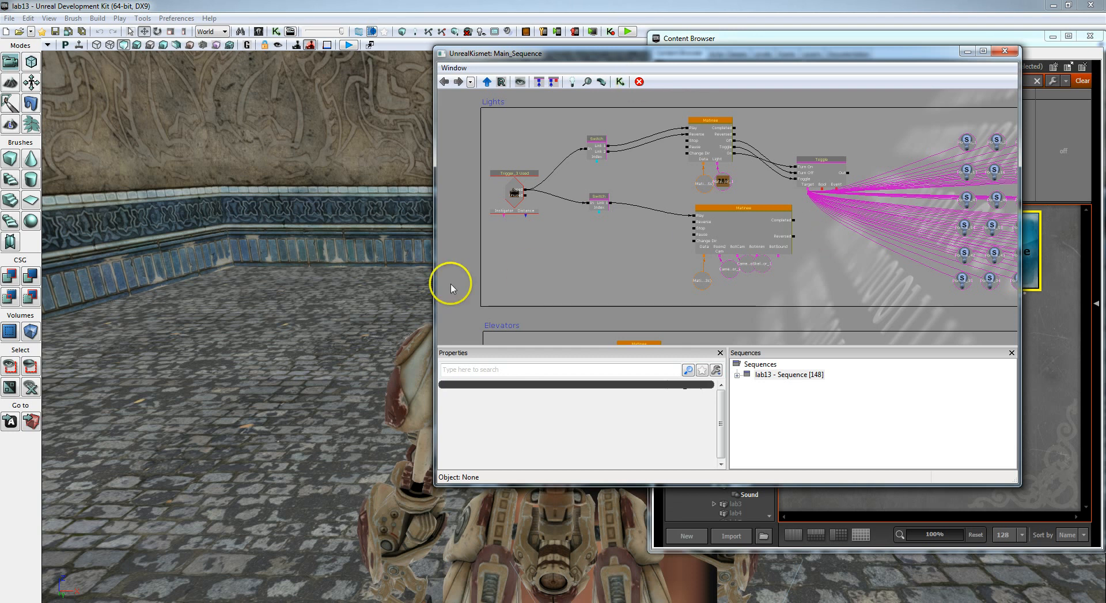
left_click_drag(832, 262, 795, 210)
right_click(801, 217)
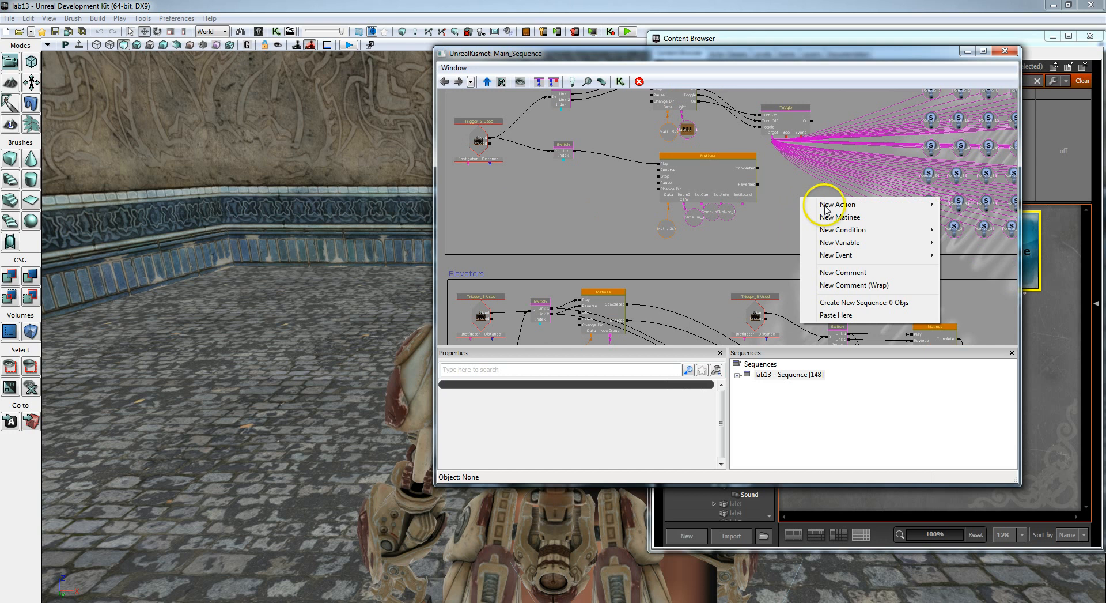
mouse_move(844, 206)
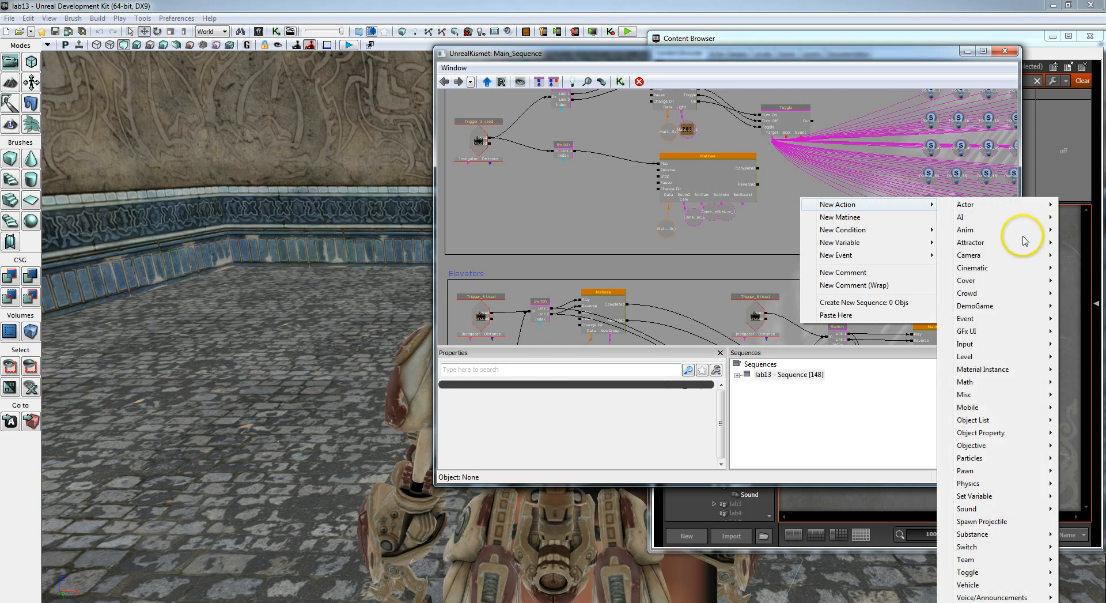
mouse_move(989, 575)
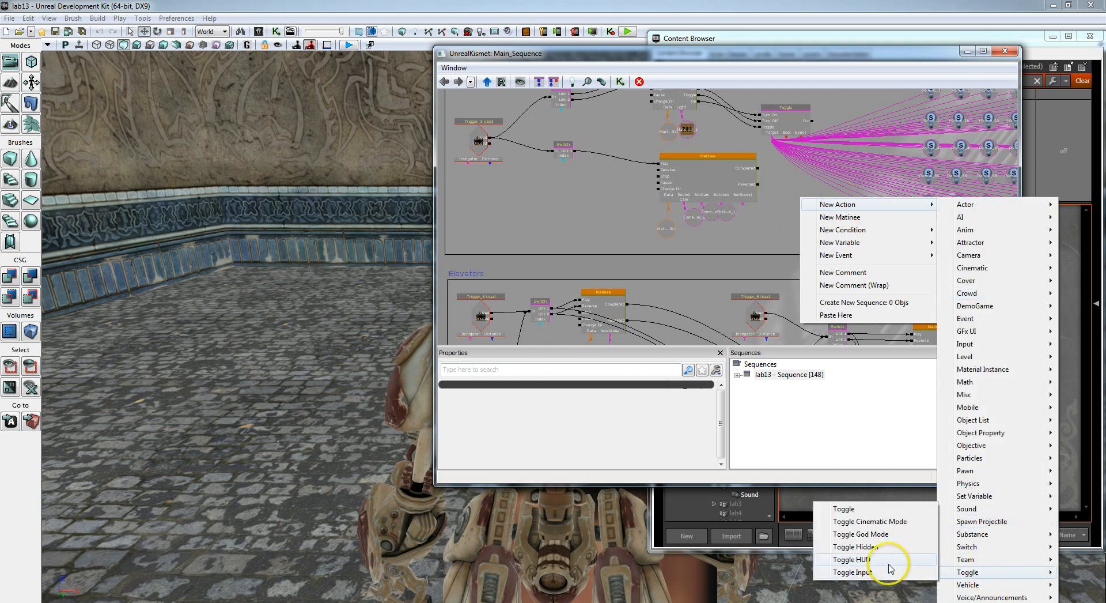
left_click(874, 548)
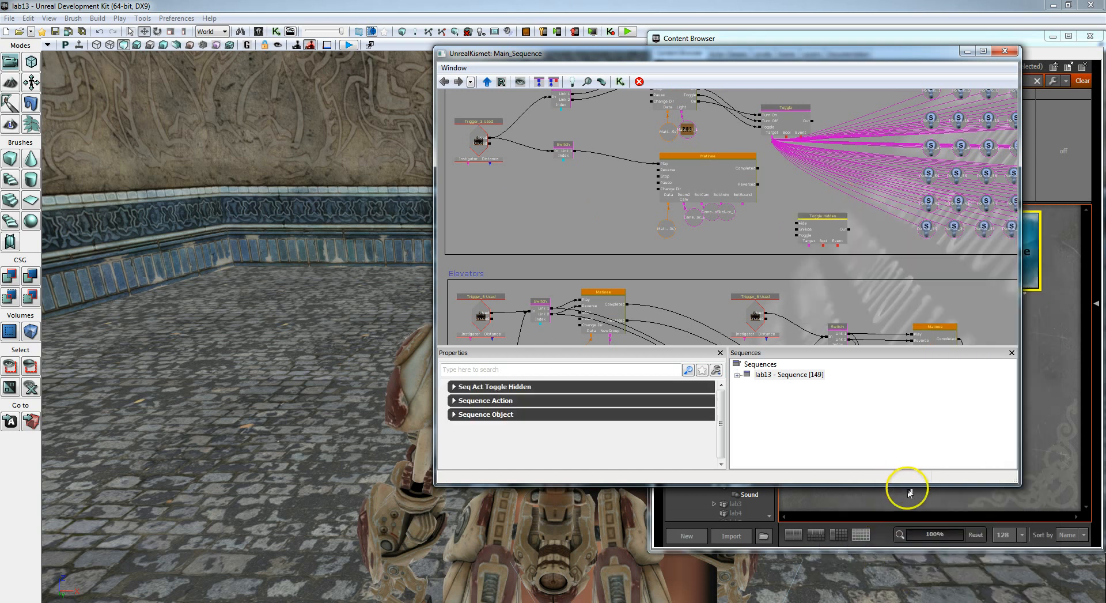
left_click(713, 160)
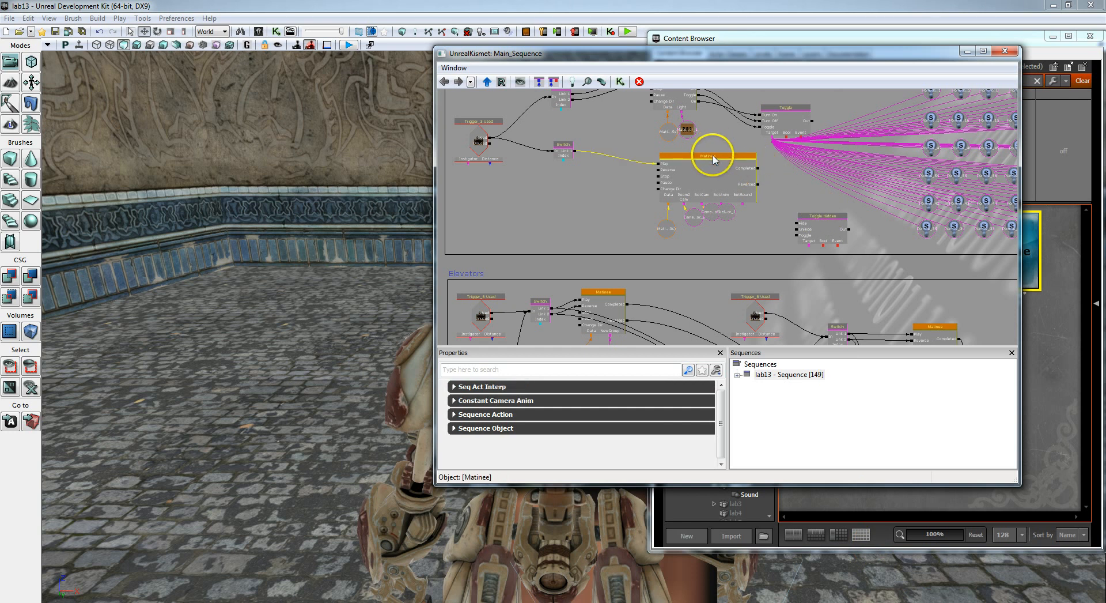
left_click_drag(760, 175, 795, 224)
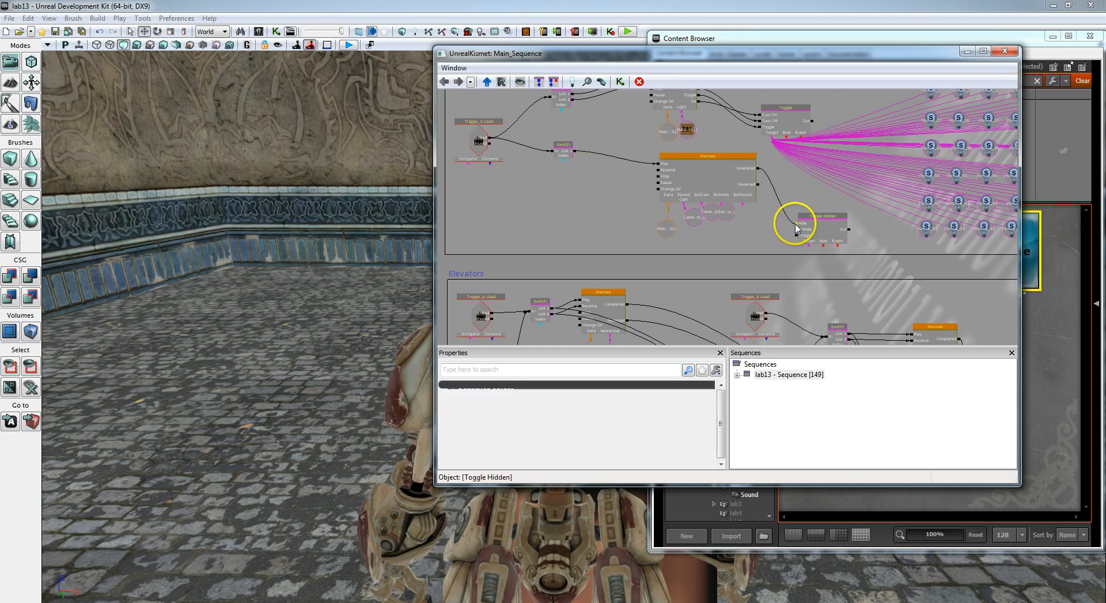
left_click(787, 242)
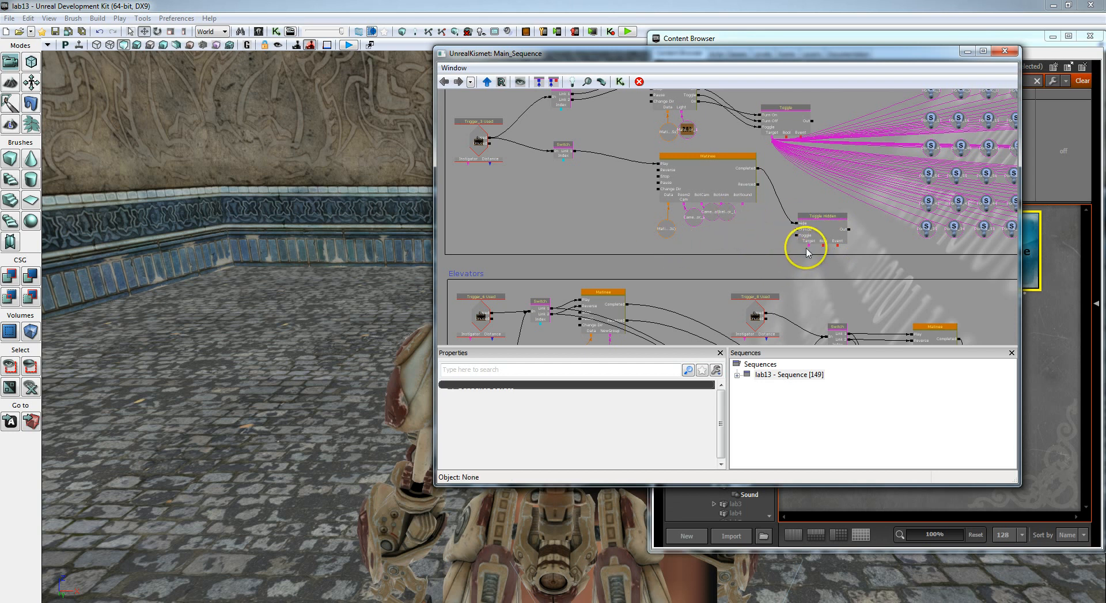
Link the Toggle Hidden target to the robot's object variable and to a new object variable for the robot's weapon, SkeletalMeshActor_2.
left_click_drag(809, 249, 729, 216)
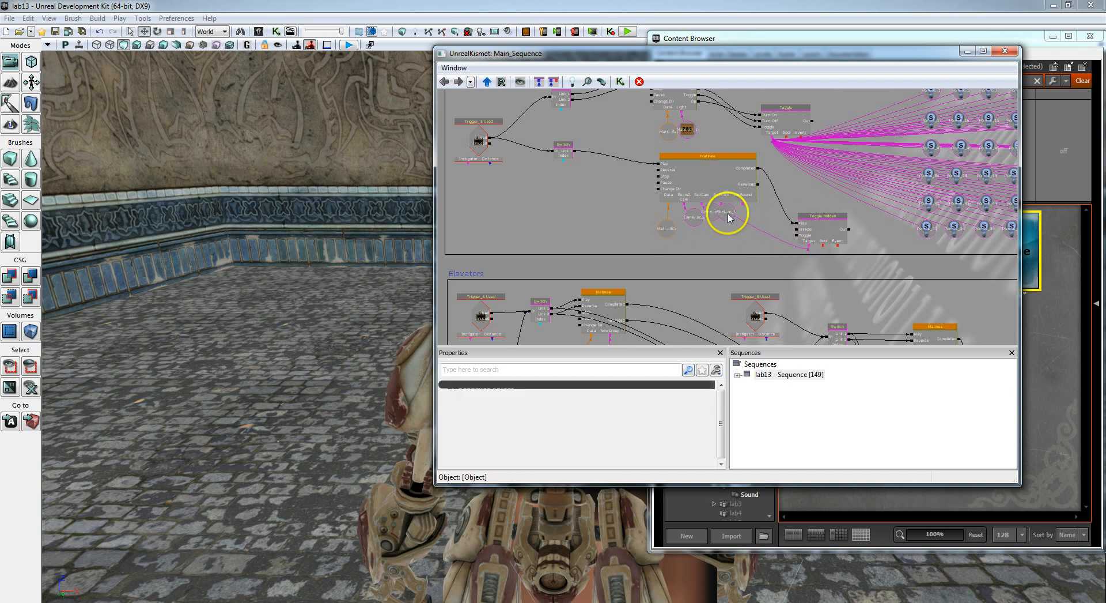
mouse_move(358, 374)
right_mouse_down()
mouse_move(360, 397)
mouse_move(358, 376)
right_mouse_up()
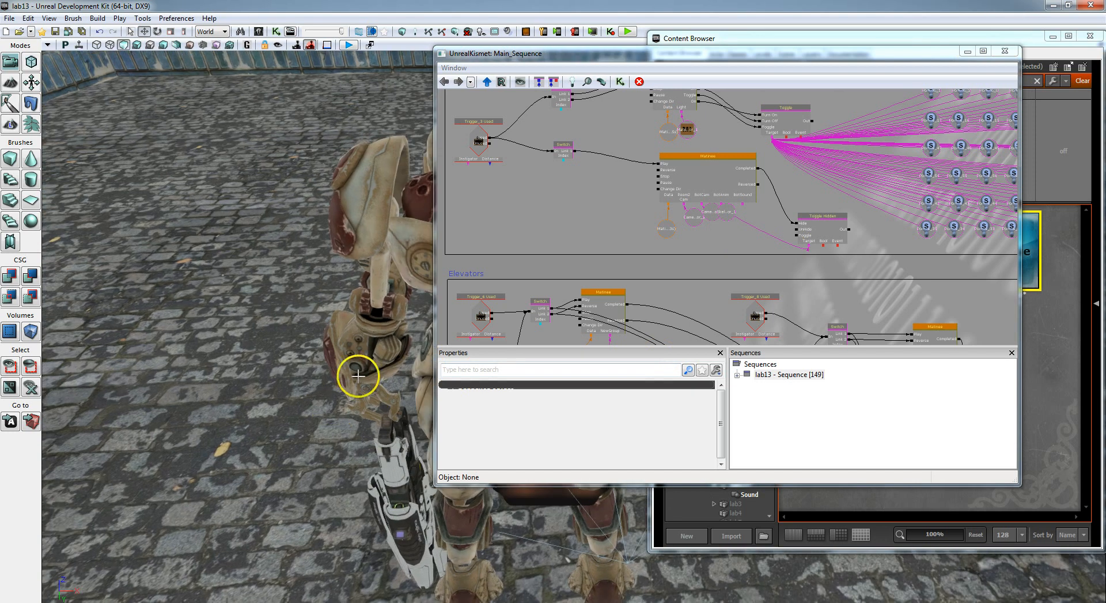
left_click(407, 481)
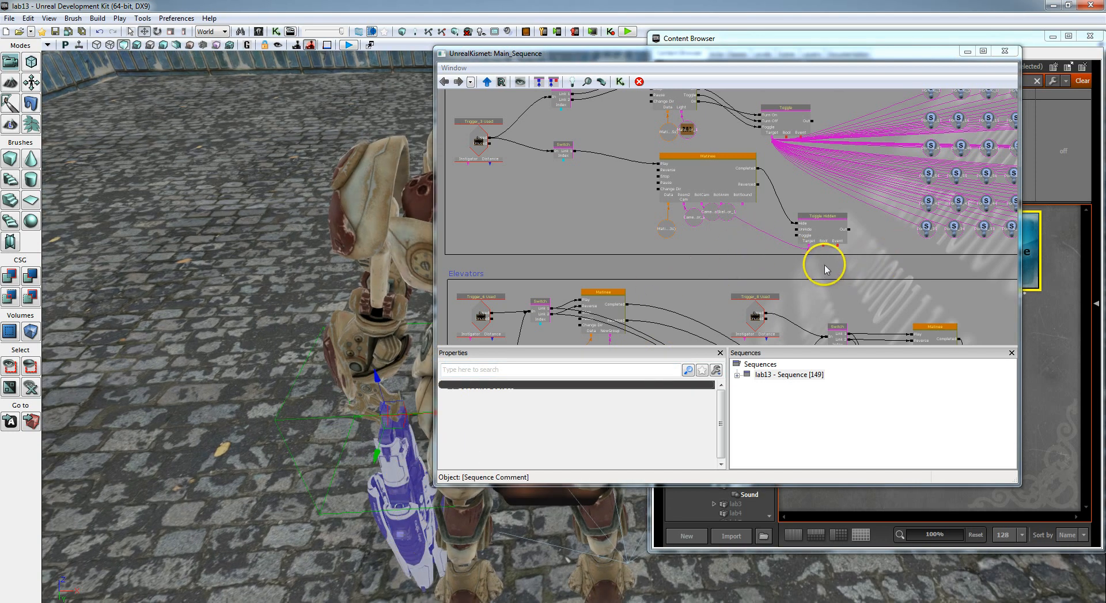
right_click(826, 247)
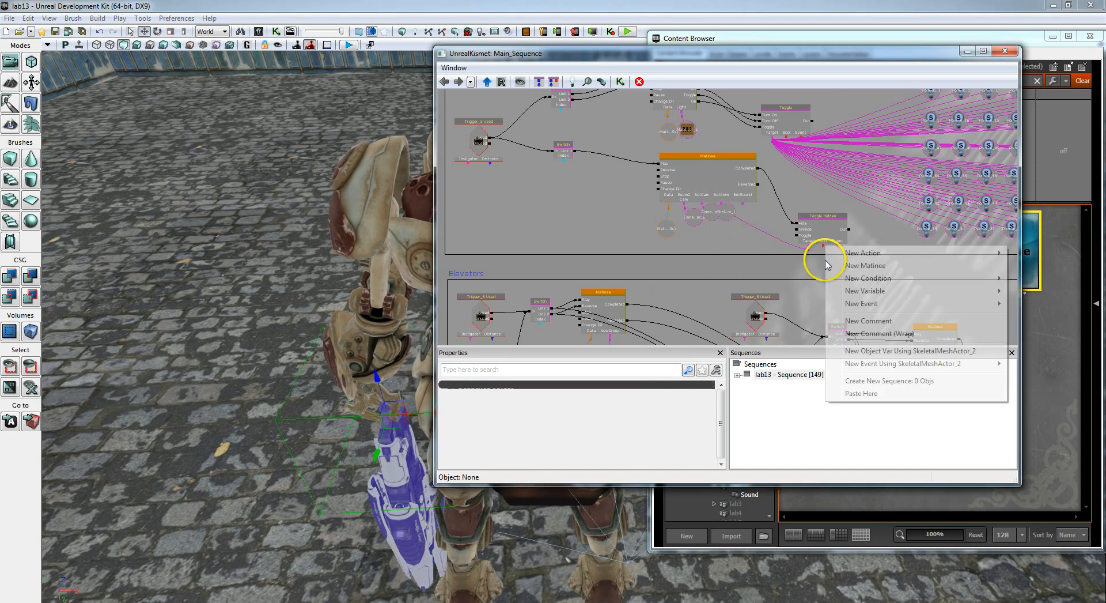
left_click(881, 353)
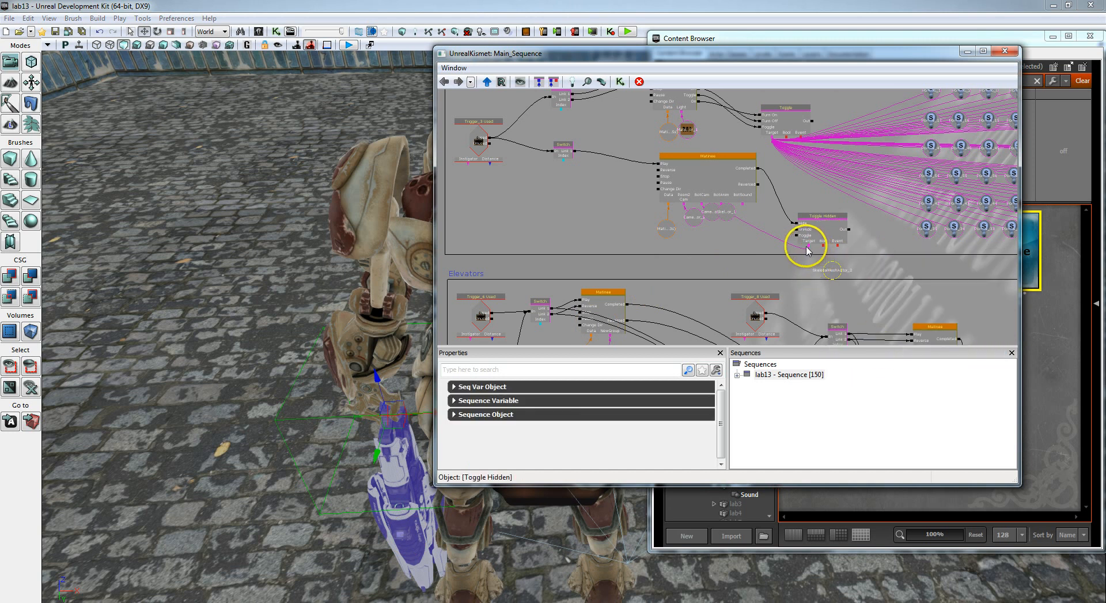
left_click_drag(809, 249, 831, 269)
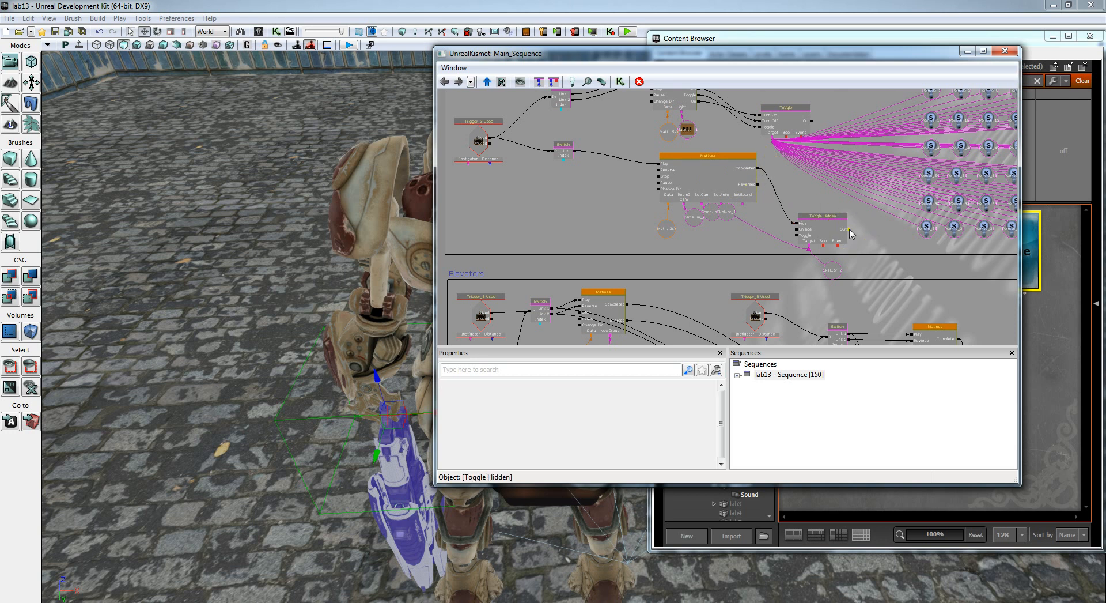
Connect the Toggle Hidden output to the Helper Bot Actor Factory's Spawn Actor input and delete the DynamicTriggerVolume_2 Touch event.
left_click_drag(849, 230, 531, 175)
left_click(491, 176)
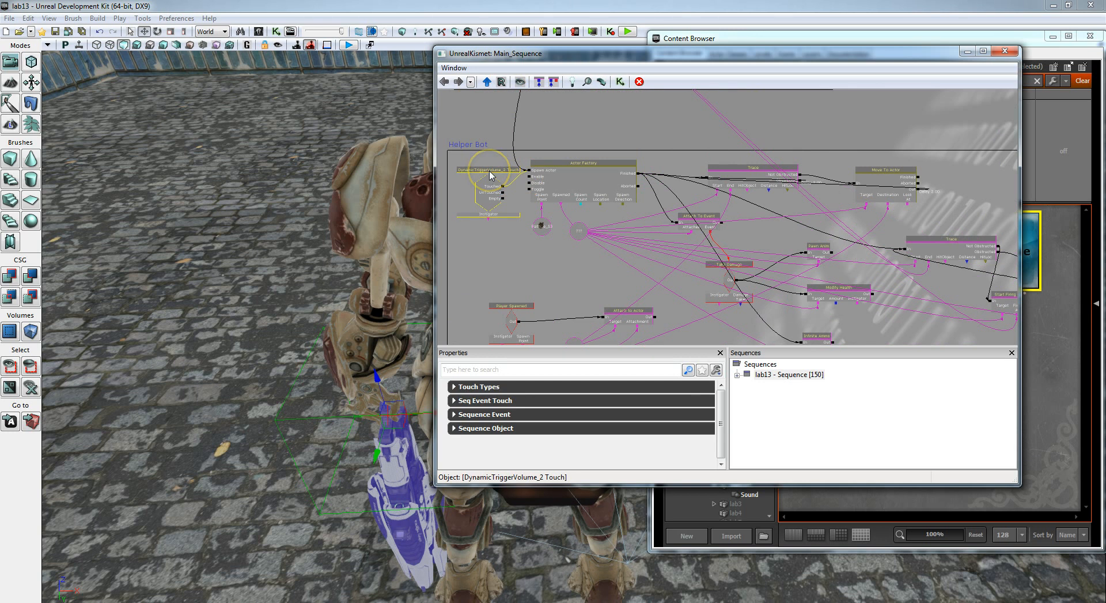
key("Delete")
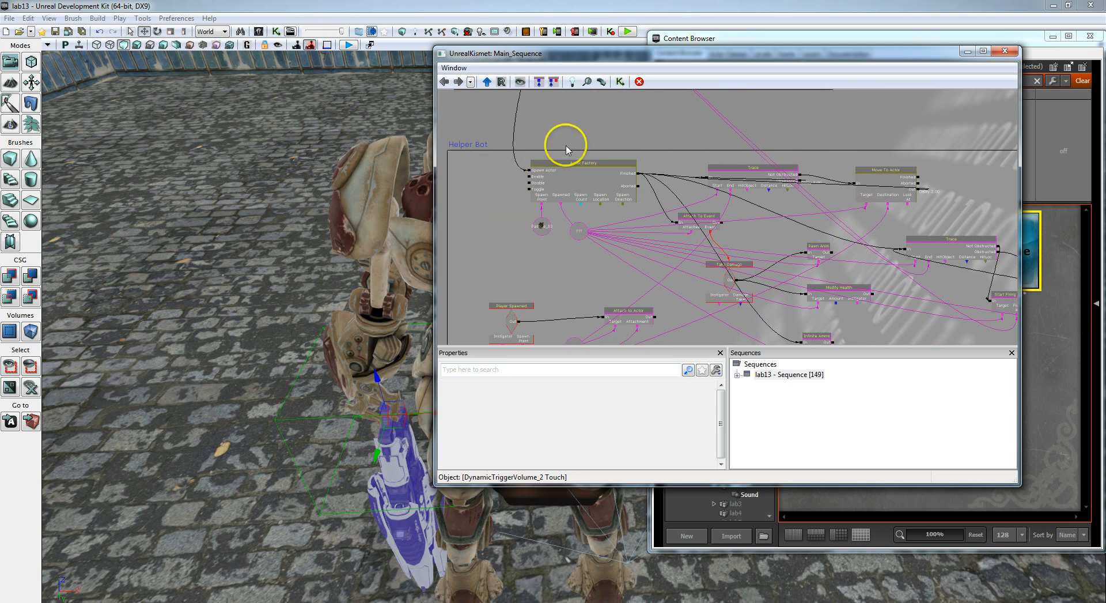
Trace the Toggle Hidden output link from the Lights group down to the Helper Bot Actor Factory, and close Kismet.
left_click_drag(854, 128, 878, 229)
scroll(878, 228, "down", 4)
left_click_drag(712, 151, 641, 286)
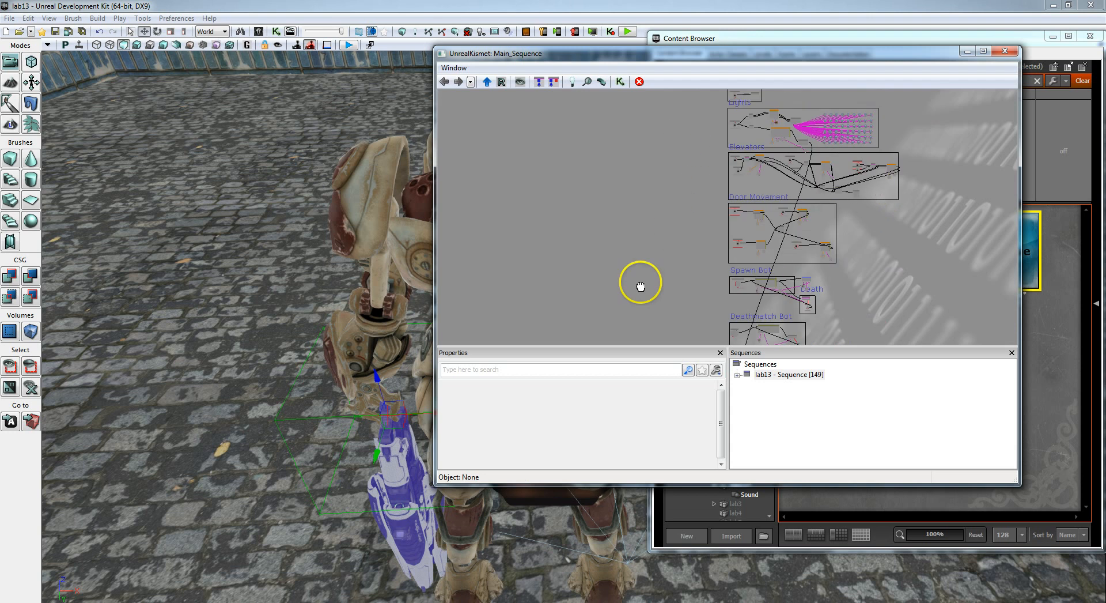
scroll(644, 281, "down", 1)
scroll(750, 173, "up", 6)
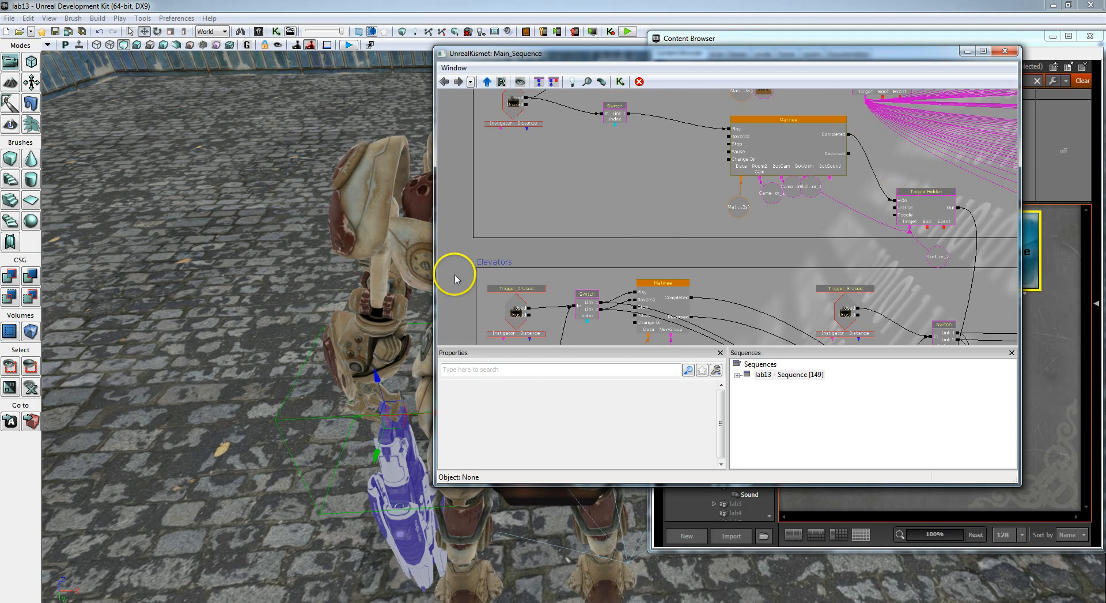
left_click_drag(455, 279, 460, 203)
left_click_drag(464, 248, 474, 149)
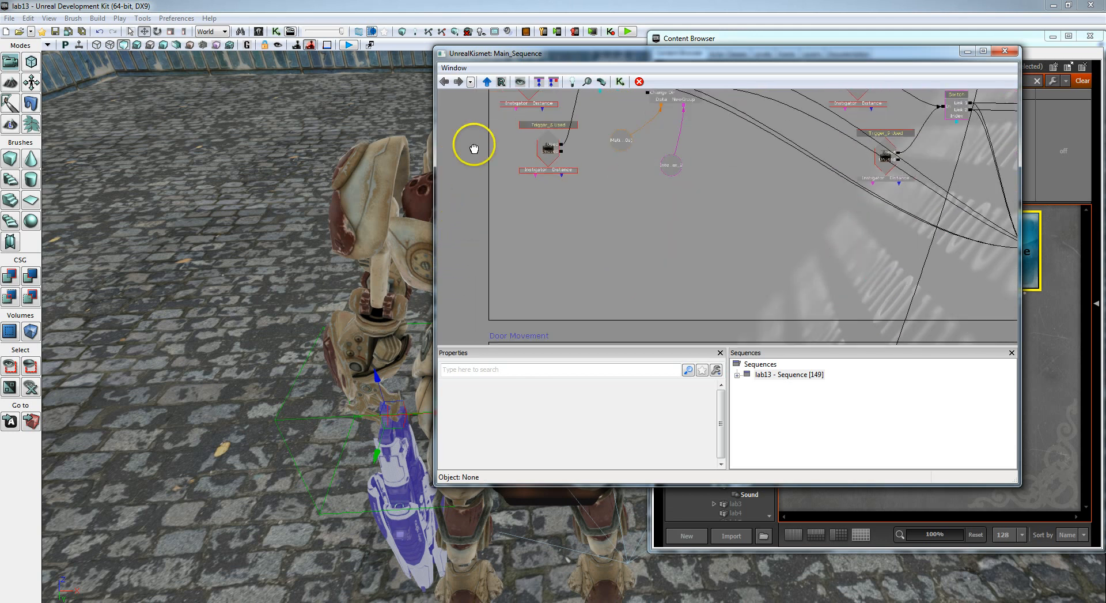
left_click_drag(469, 236, 465, 104)
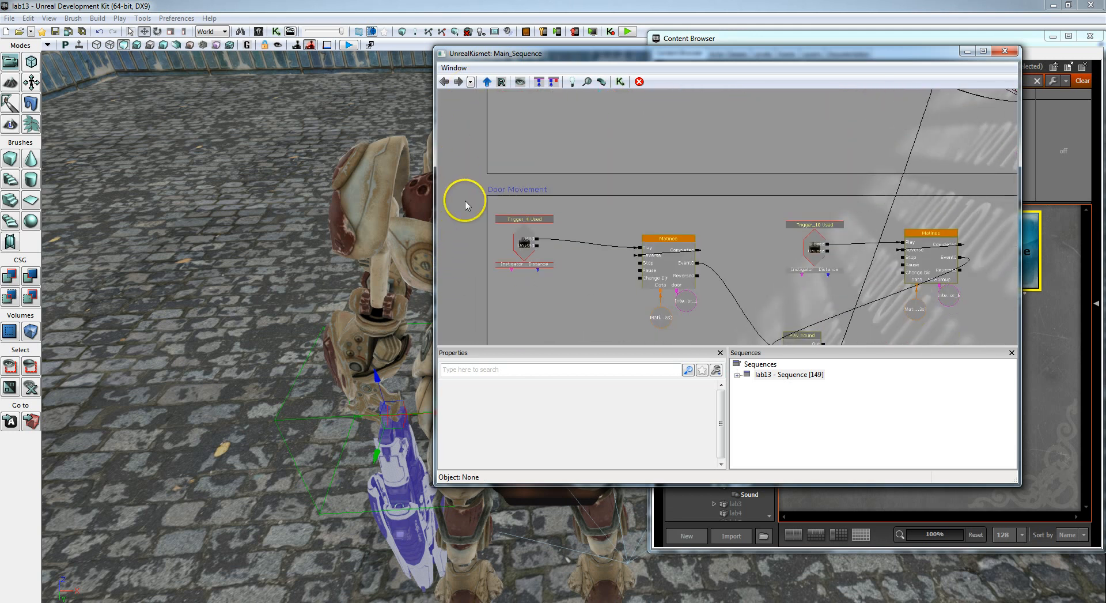
left_click_drag(466, 204, 469, 123)
left_click_drag(469, 178, 467, 94)
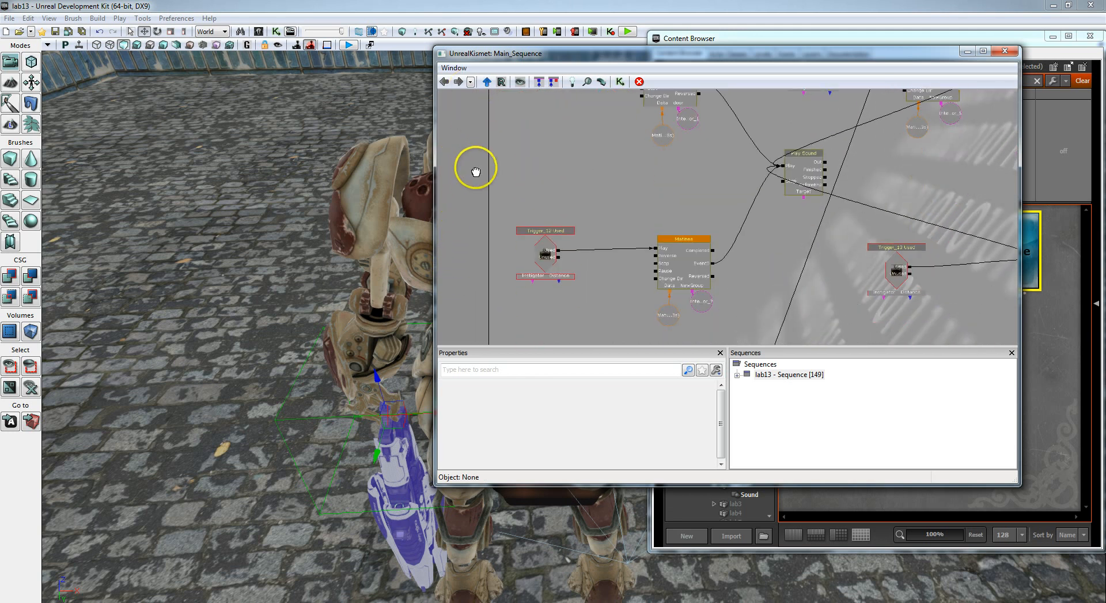
left_click_drag(470, 331, 473, 99)
left_click_drag(482, 230, 483, 121)
mouse_move(487, 256)
left_mouse_down()
mouse_move(500, 91)
mouse_move(500, 199)
mouse_move(503, 124)
left_mouse_up()
left_click_drag(488, 190, 492, 83)
left_click(759, 151)
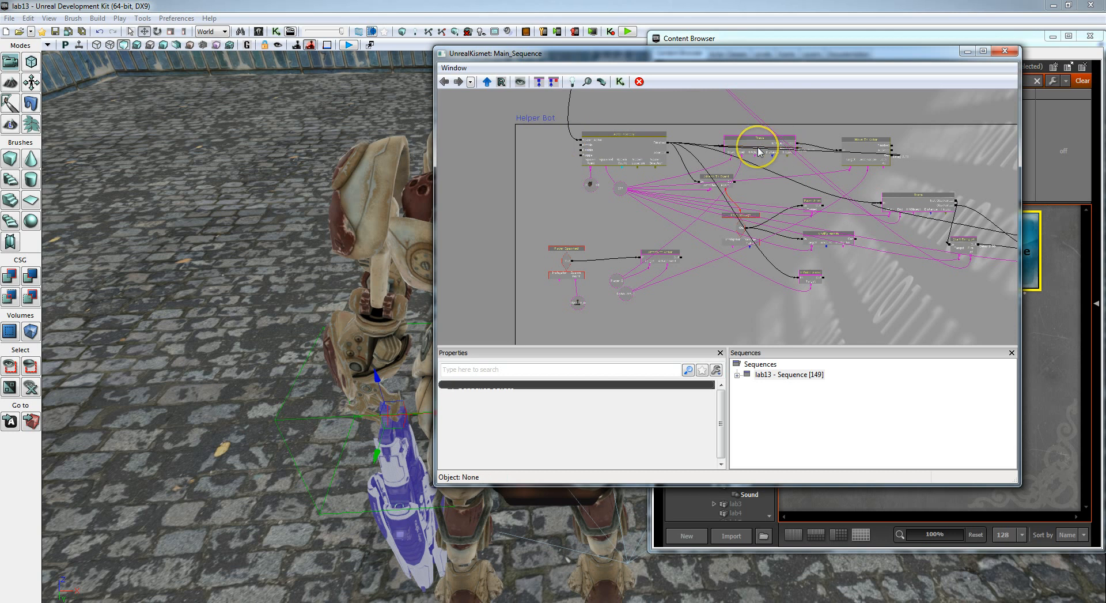
left_click(1005, 51)
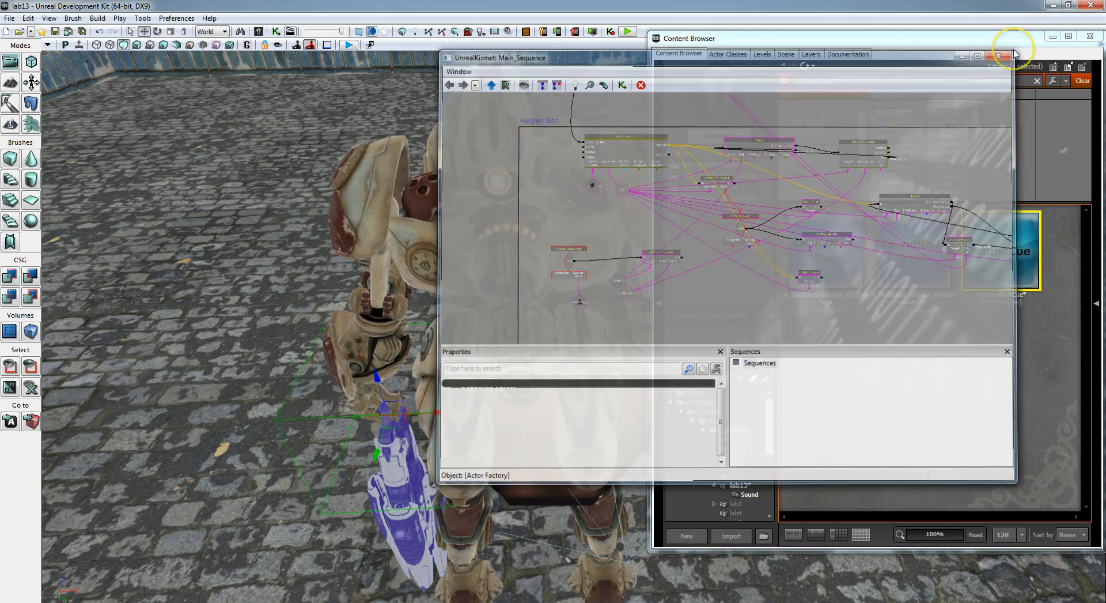
Close the Content Browser, run Build All on the lab13 level, and dismiss the Map Check report.
left_click(1090, 36)
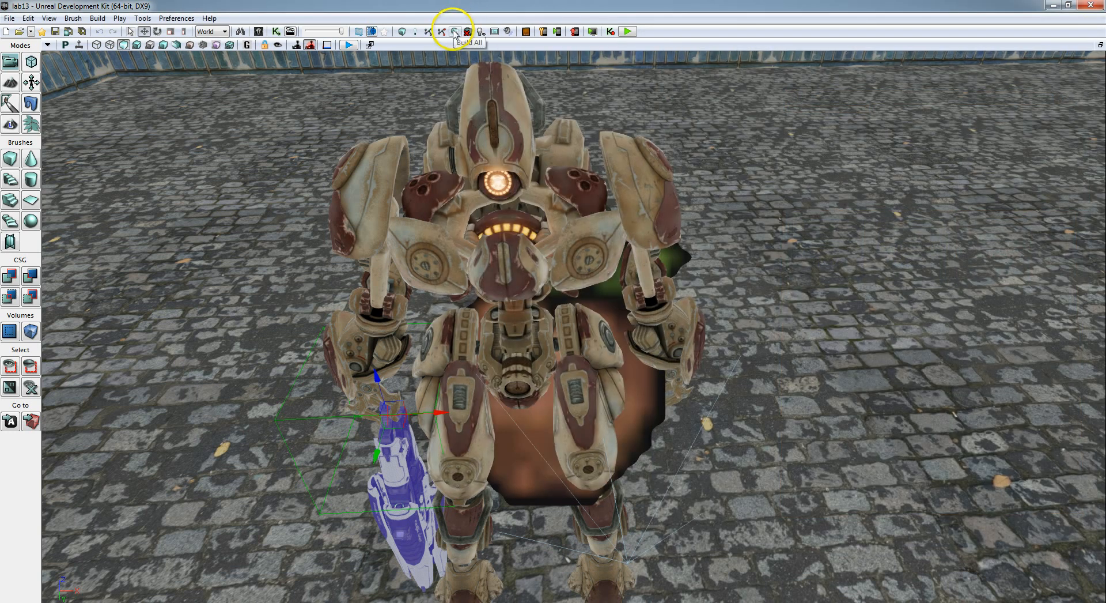
left_click(456, 32)
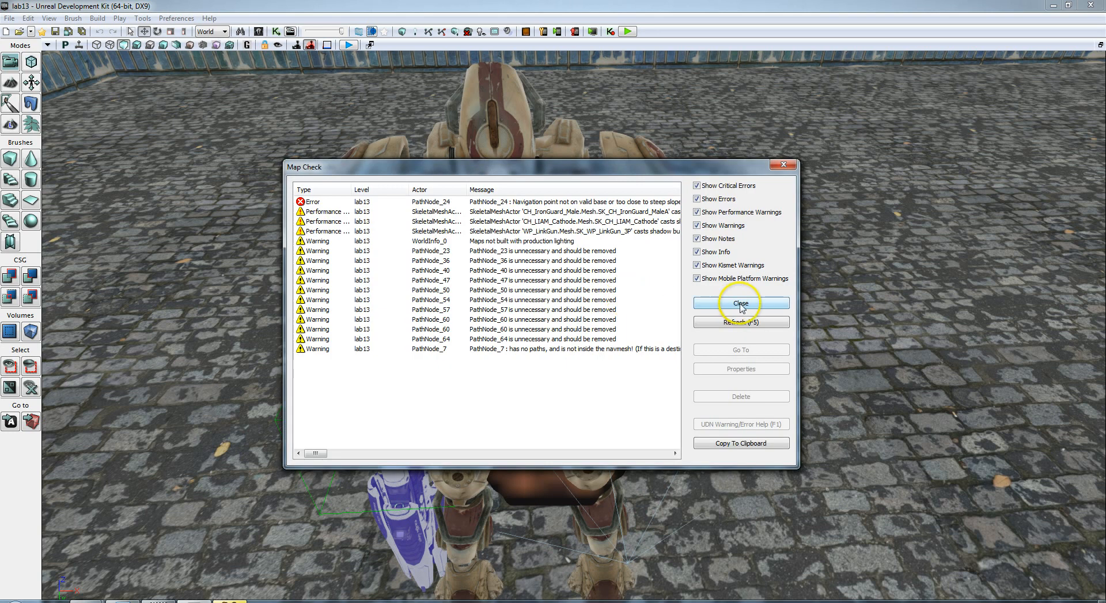
left_click(746, 304)
left_click(759, 302)
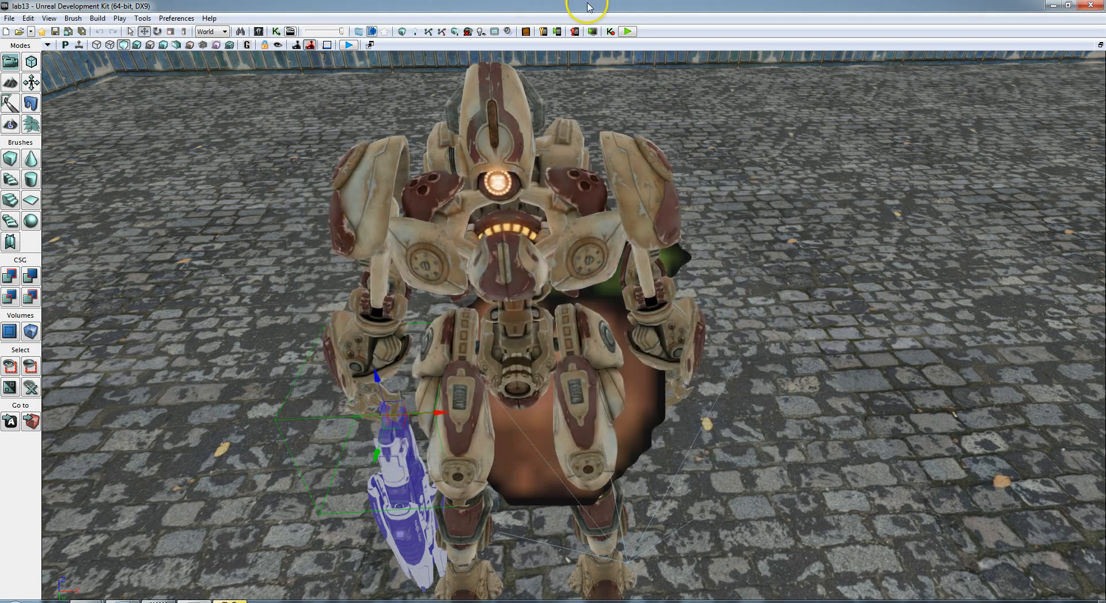
Playtest the level by using the wall control panel beside the metal door and moving through the dark robot room, and end the preview.
left_click(628, 31)
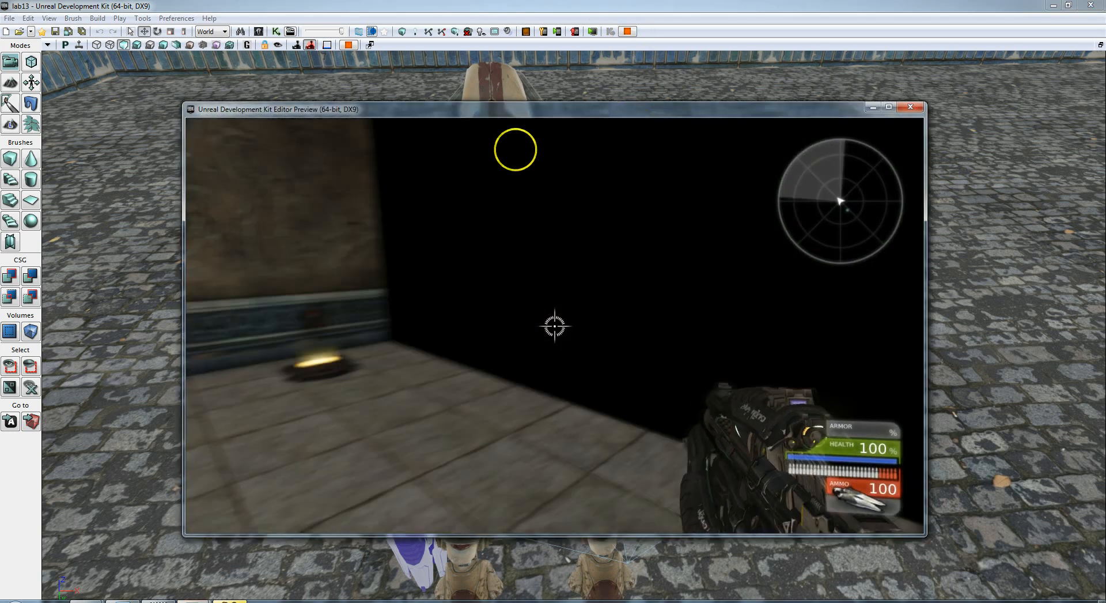
key("w")
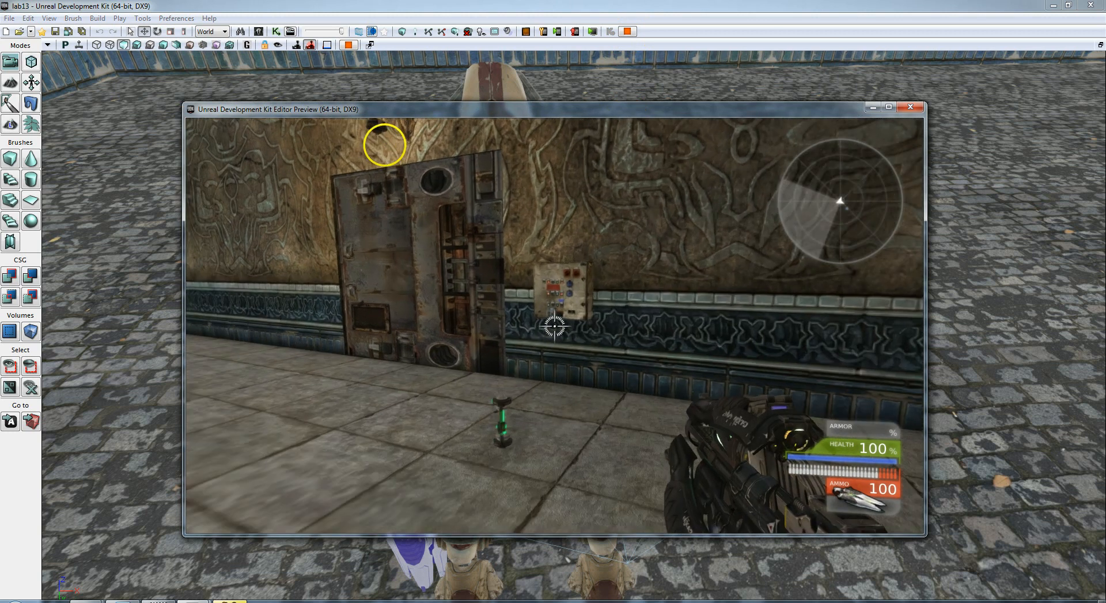
key("e")
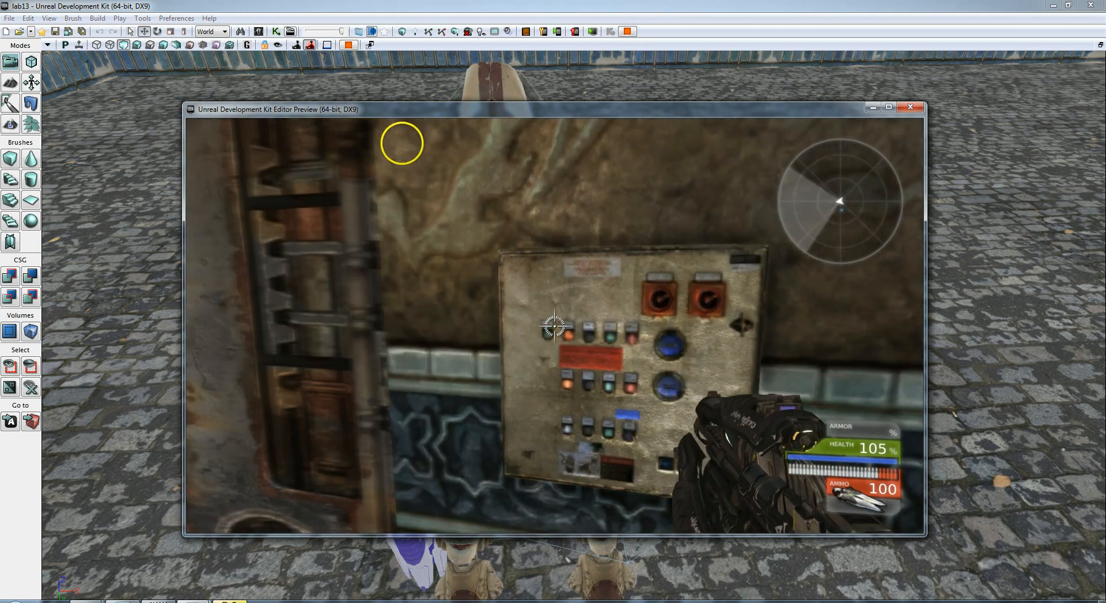
key("w")
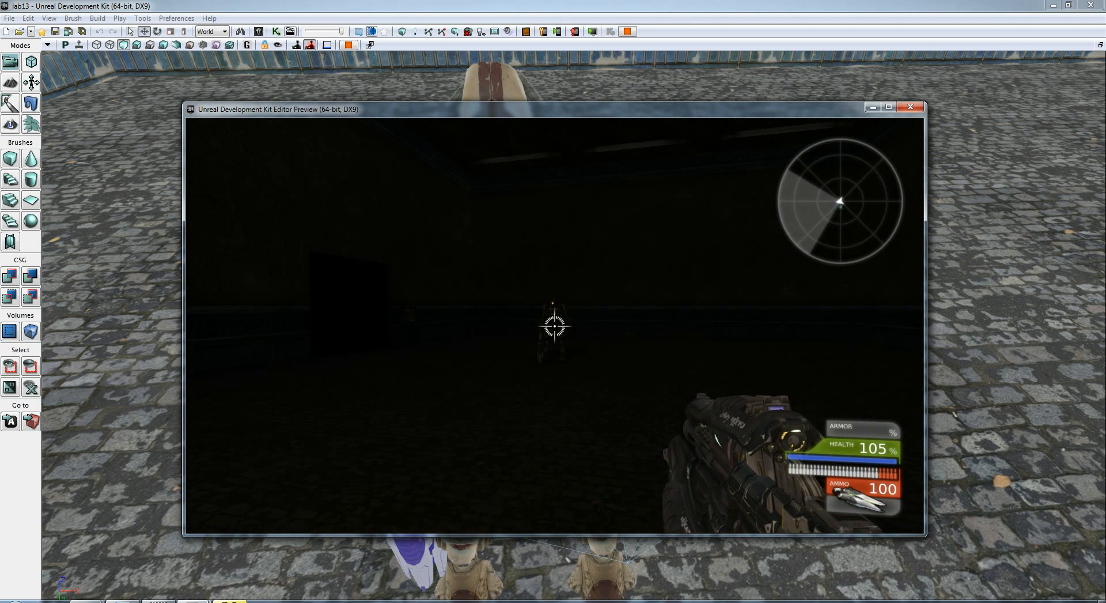
key("w")
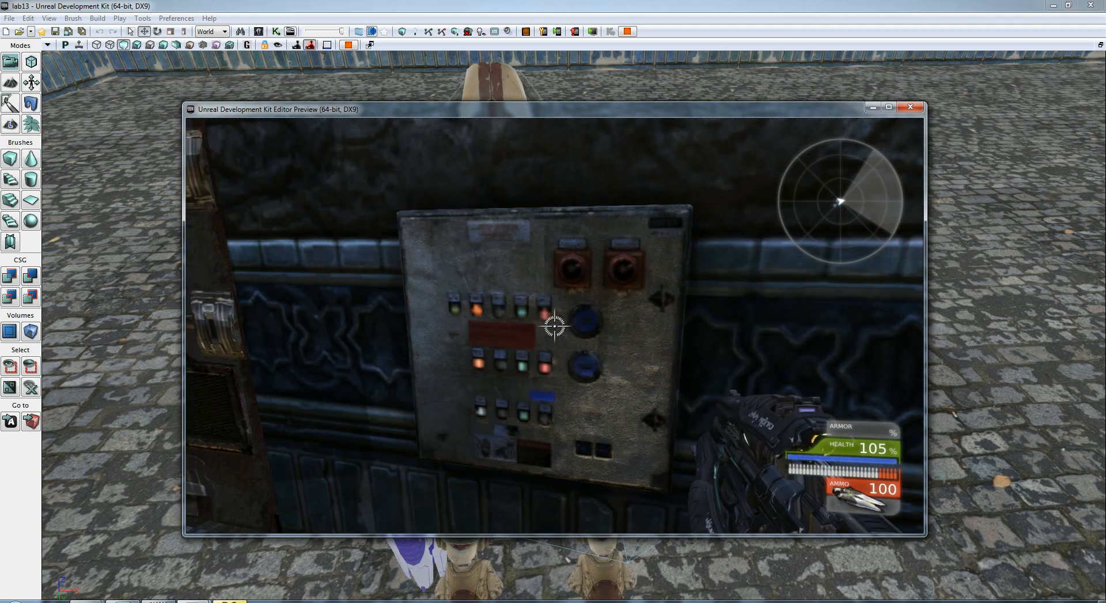
key("Escape")
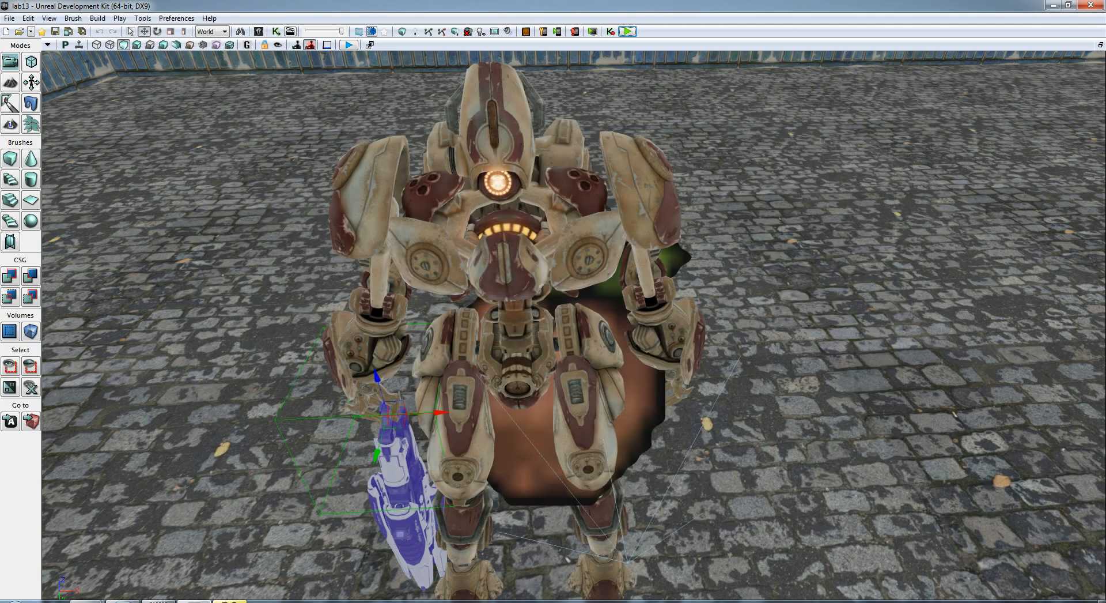